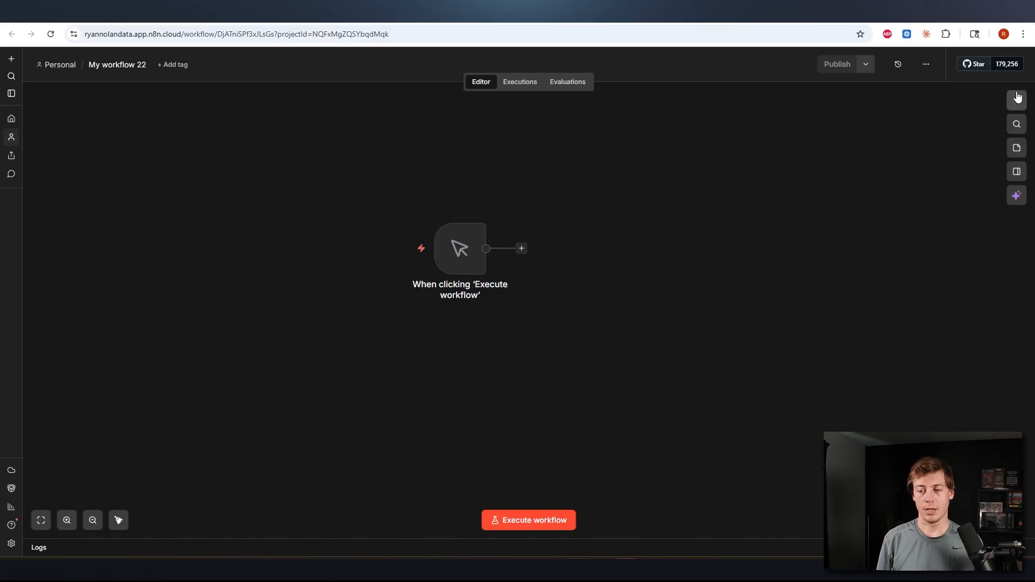
# Step: Add a Schedule Trigger node to the workflow and place it directly below the manual trigger
pyautogui.click(1017, 99)
pyautogui.write('sch')
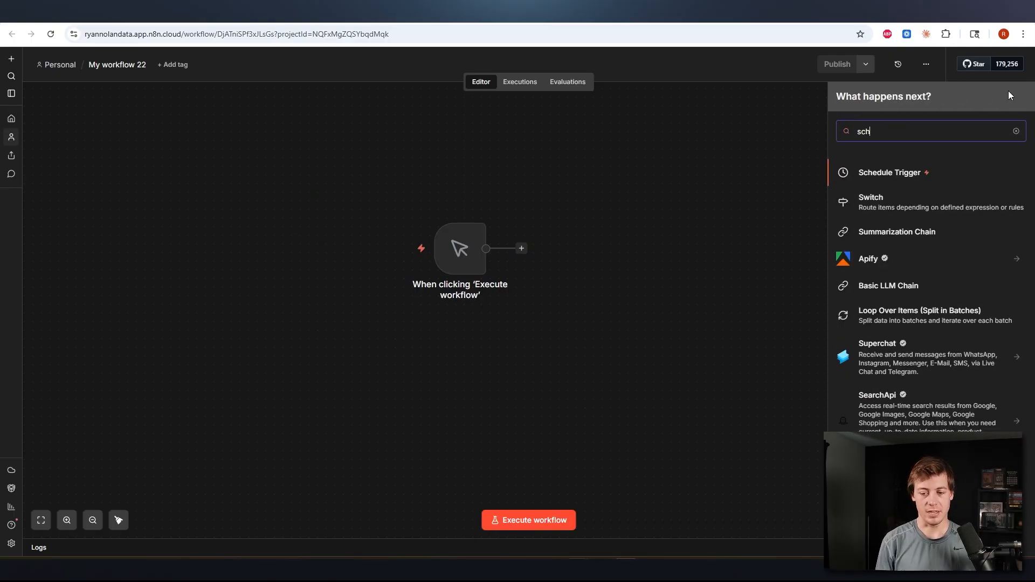
pyautogui.click(878, 172)
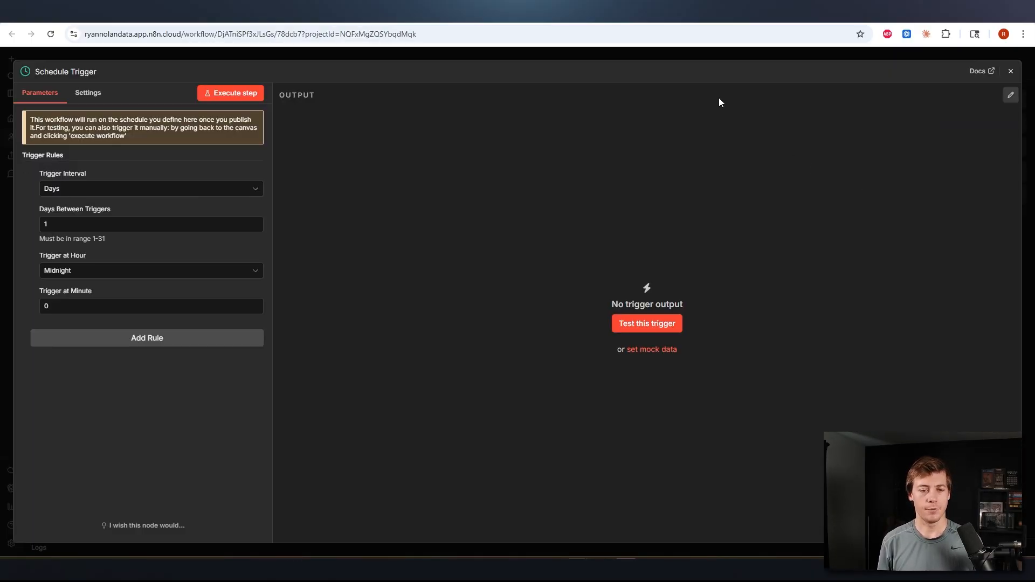
pyautogui.click(648, 53)
pyautogui.moveTo(636, 434); pyautogui.dragTo(474, 381)
# Step: Configure the Schedule Trigger to run on a Days interval at 9am, and return to the canvas
pyautogui.doubleClick(463, 384)
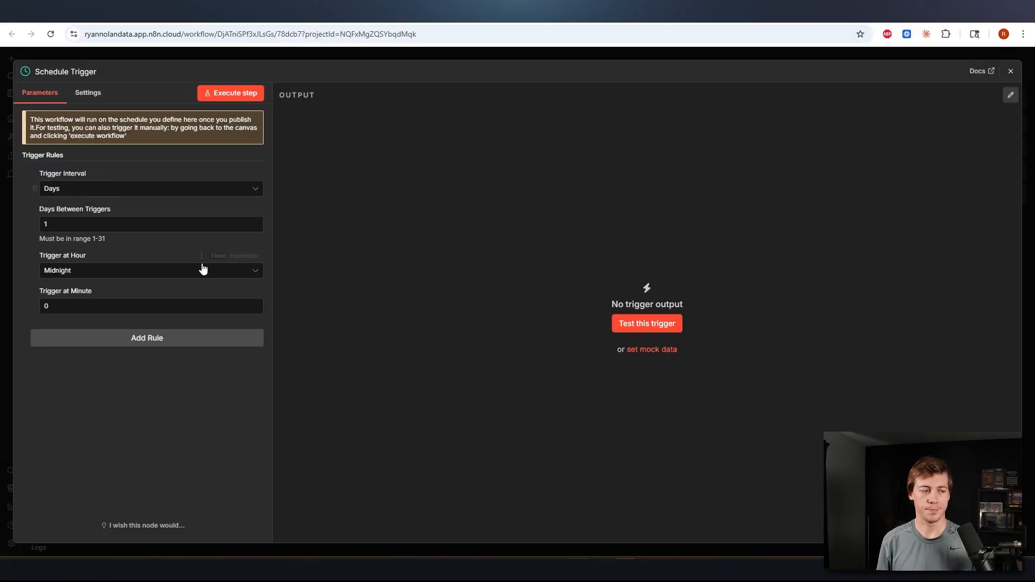
pyautogui.click(89, 188)
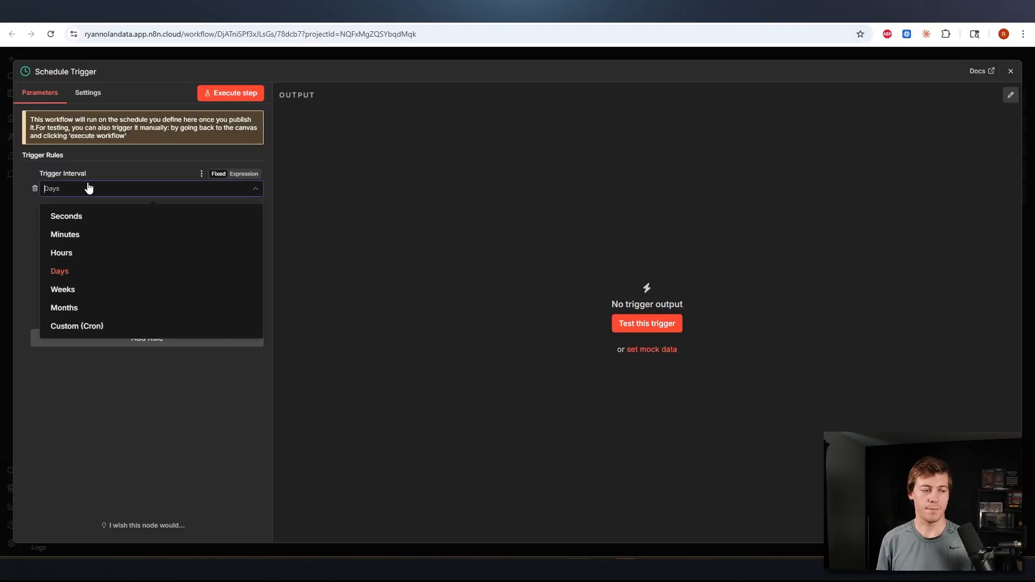
pyautogui.click(74, 273)
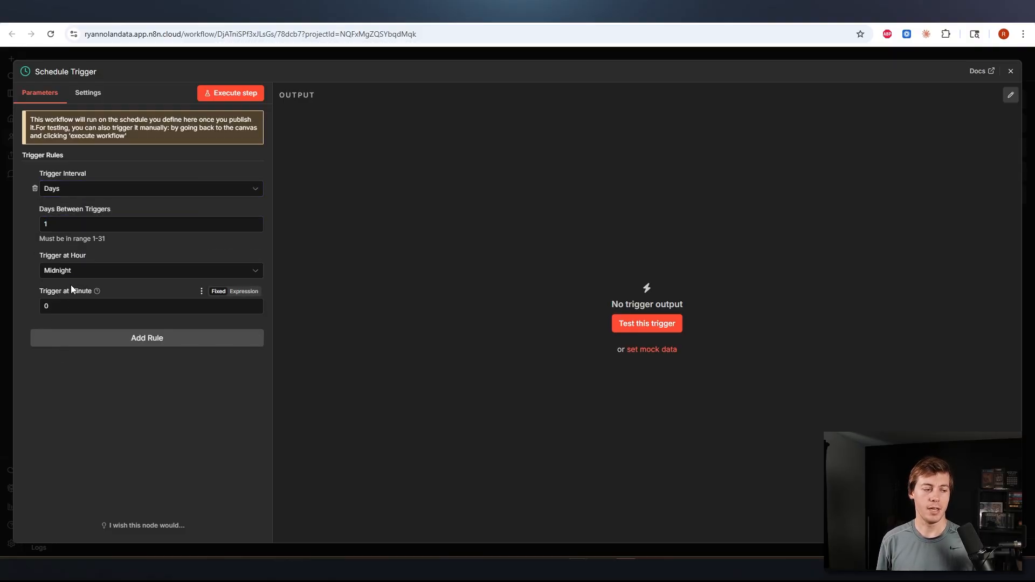
pyautogui.click(76, 270)
pyautogui.scroll(-2, 83, 372)
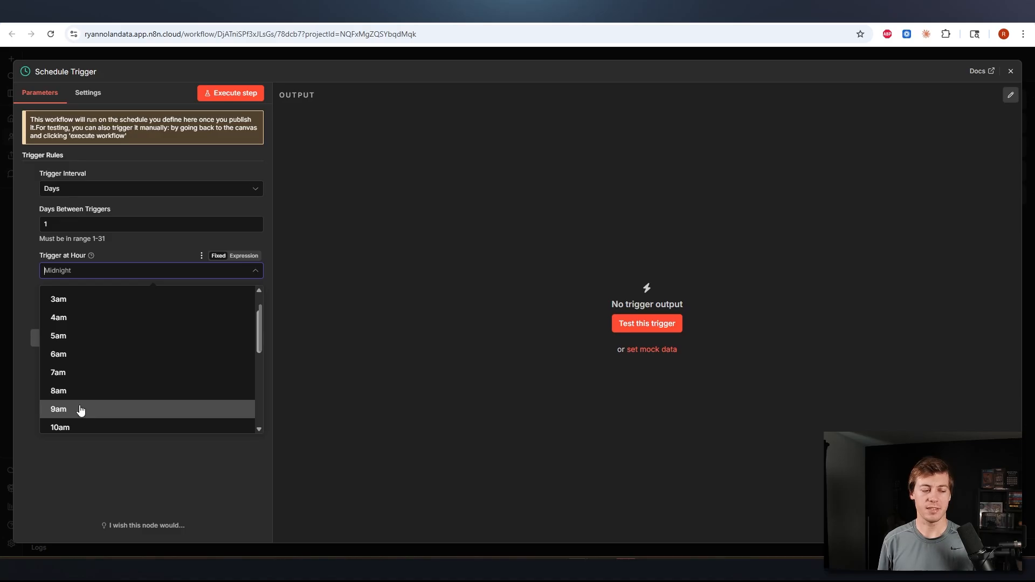
pyautogui.click(80, 409)
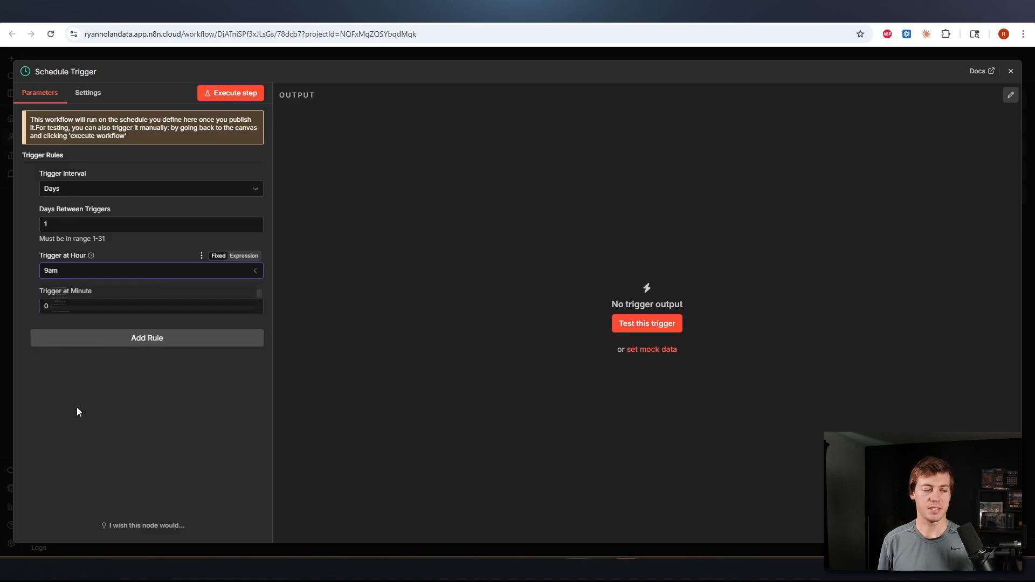
pyautogui.click(420, 54)
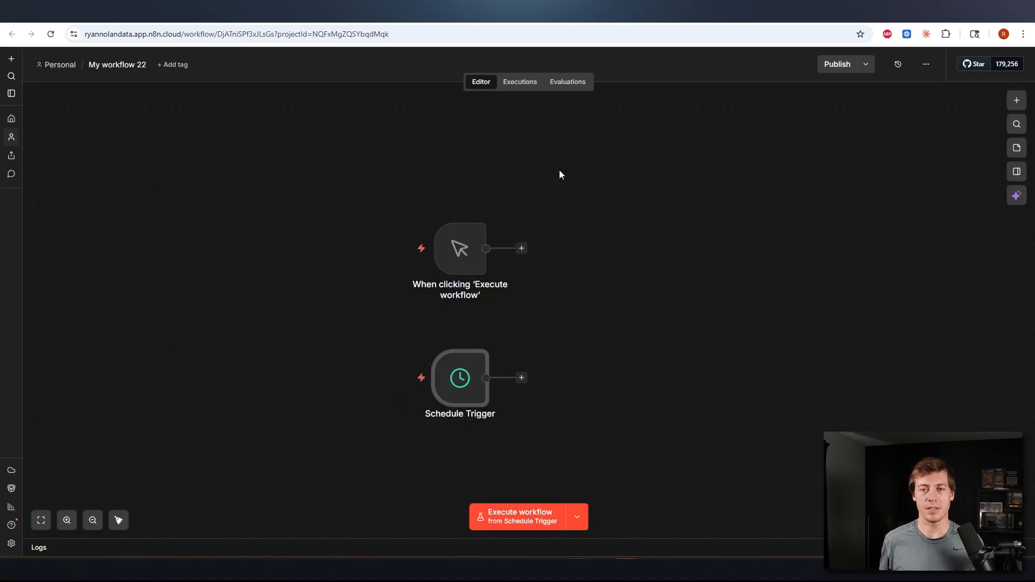
# Step: Check the timezone in the workflow's settings, and close them without changes
pyautogui.click(927, 72)
pyautogui.click(911, 235)
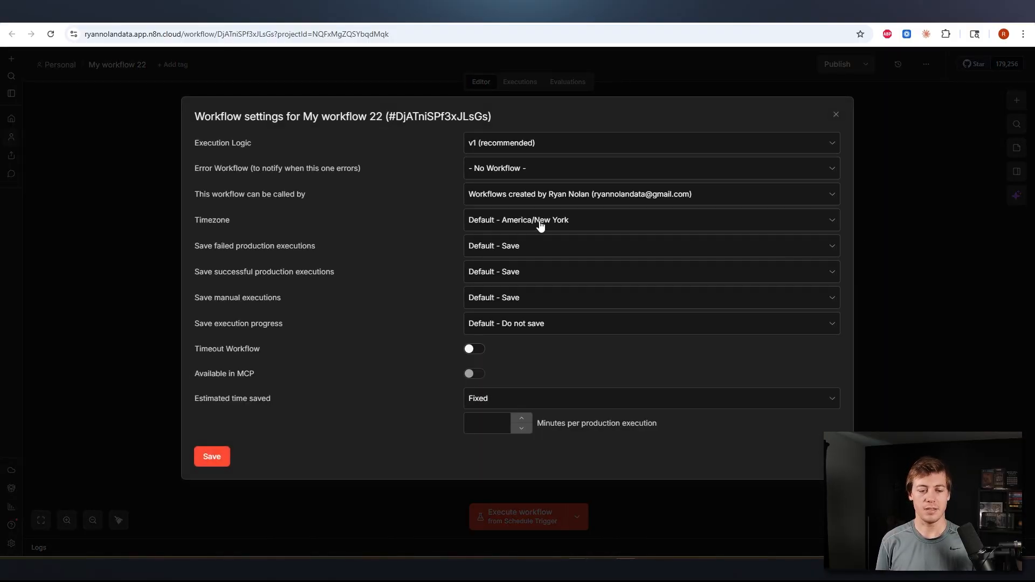
pyautogui.click(931, 155)
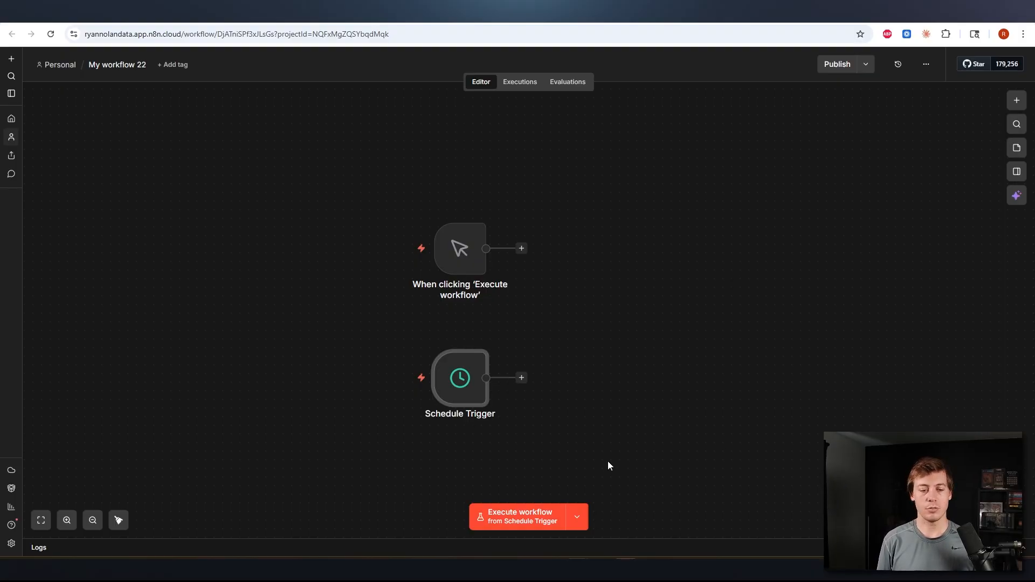
# Step: Move both trigger nodes together up and slightly left on the canvas, and clear the selection
pyautogui.moveTo(609, 475); pyautogui.dragTo(407, 208)
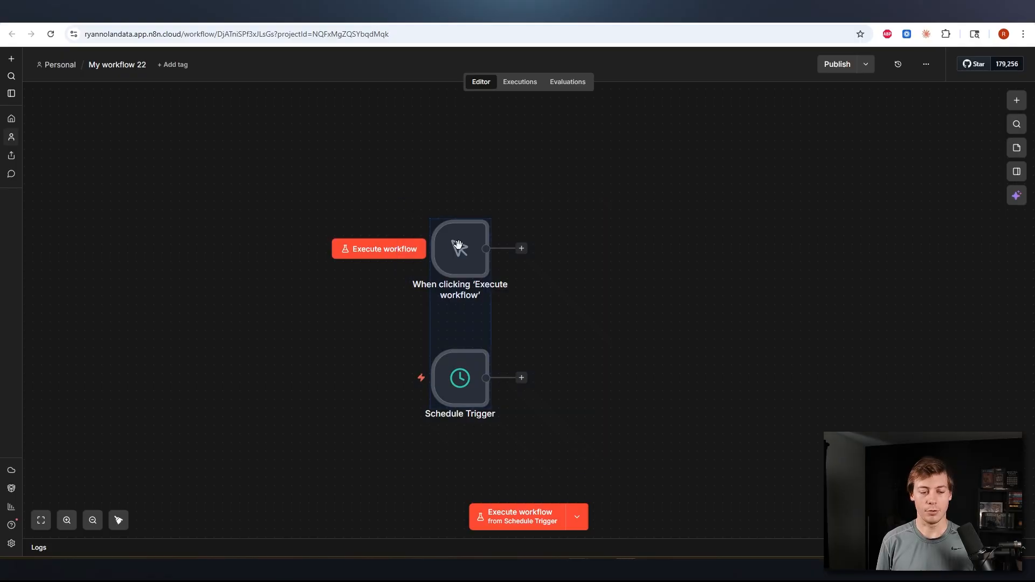
pyautogui.moveTo(466, 253); pyautogui.dragTo(441, 176)
pyautogui.click(706, 270)
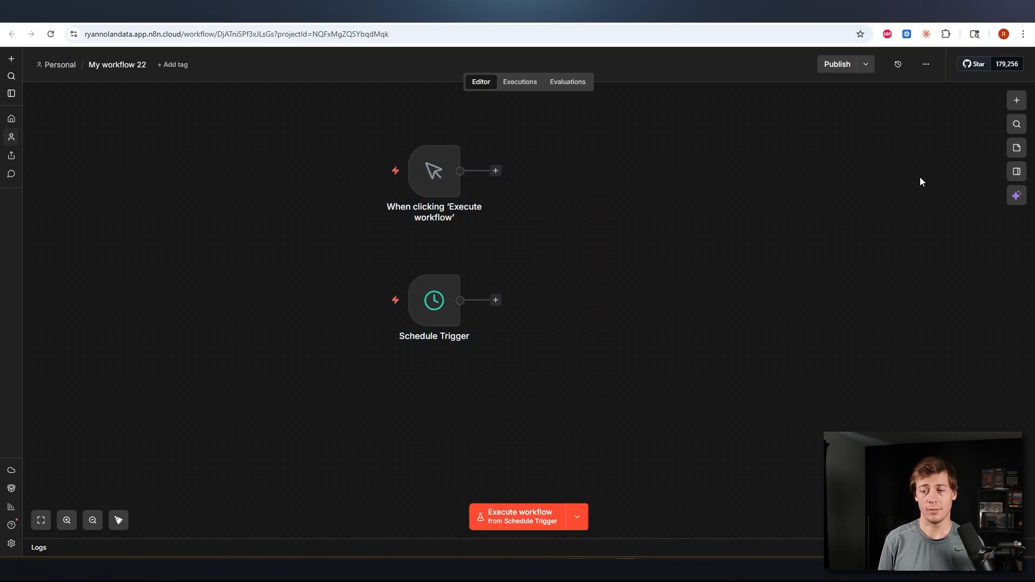
# Step: Add a HighLevel node with the "Get many contacts" action
pyautogui.click(1012, 101)
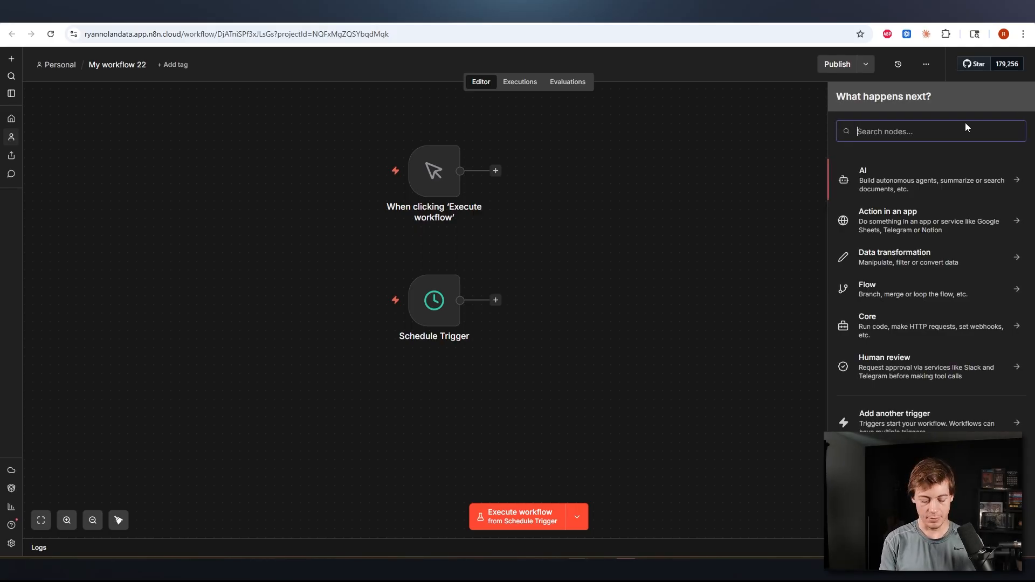
pyautogui.write('ghl')
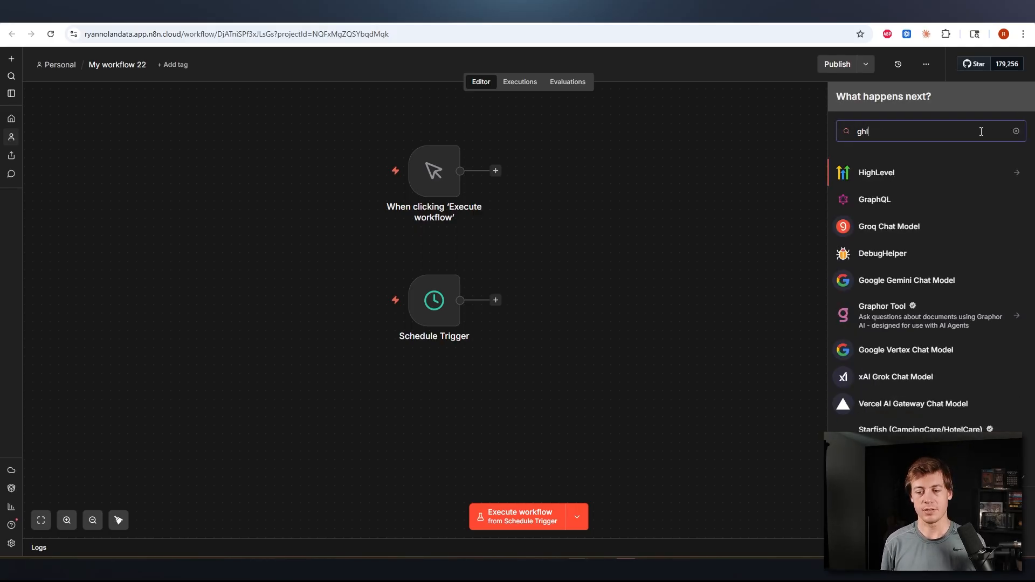
pyautogui.click(876, 175)
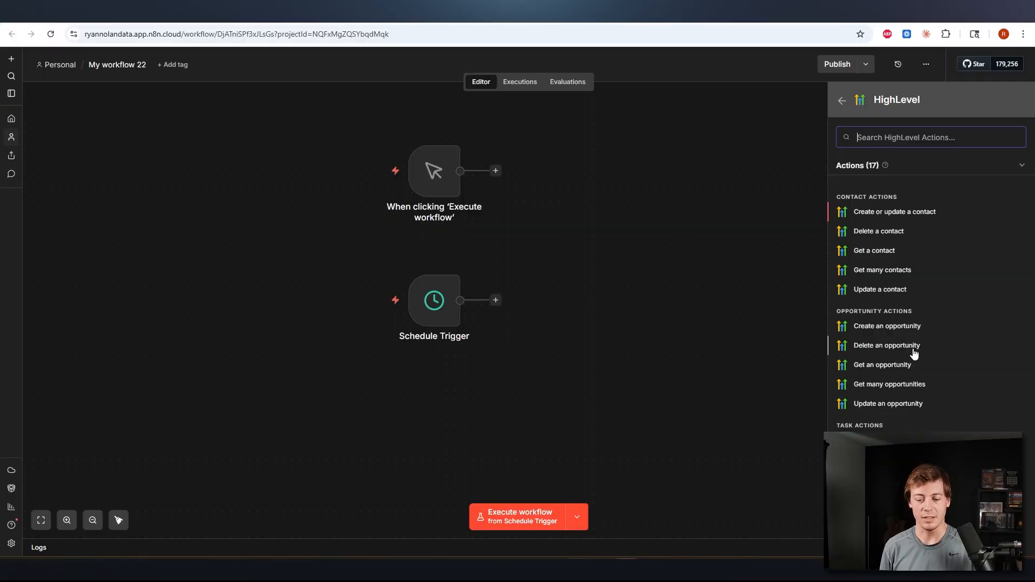
pyautogui.scroll(-2, 884, 405)
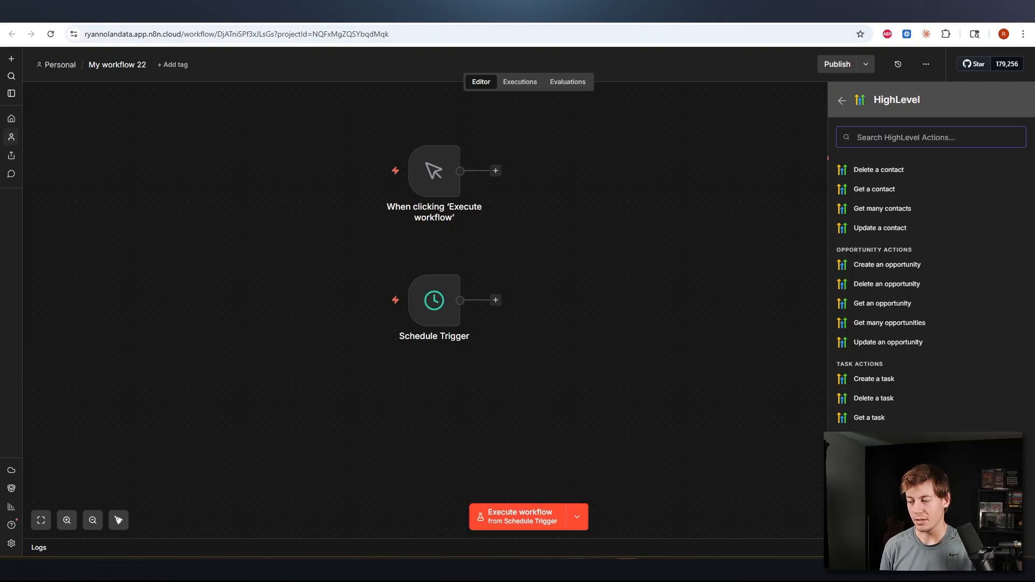
pyautogui.click(893, 211)
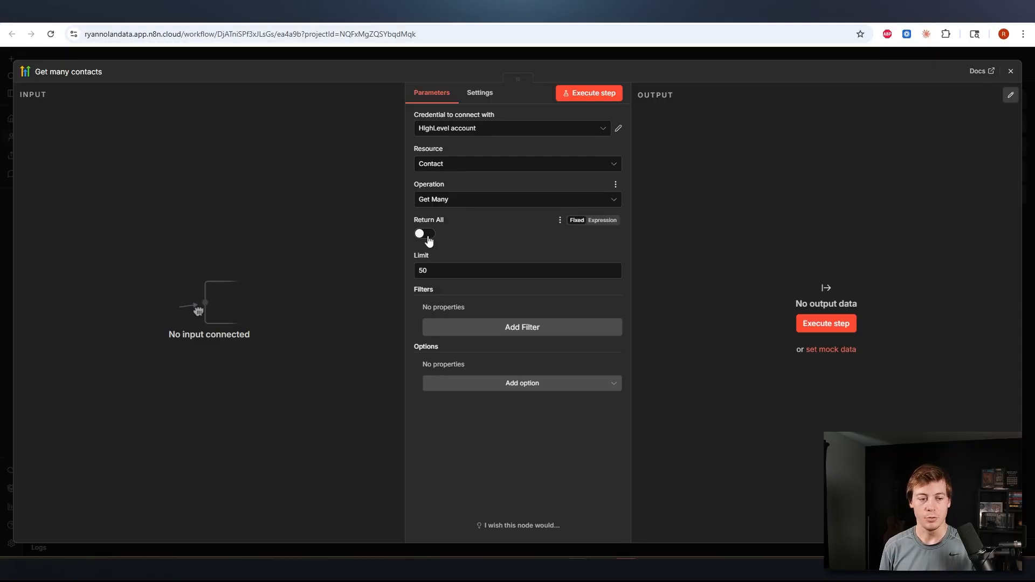
# Step: Turn on Return All for the Get many contacts node, and return to the canvas
pyautogui.doubleClick(422, 270)
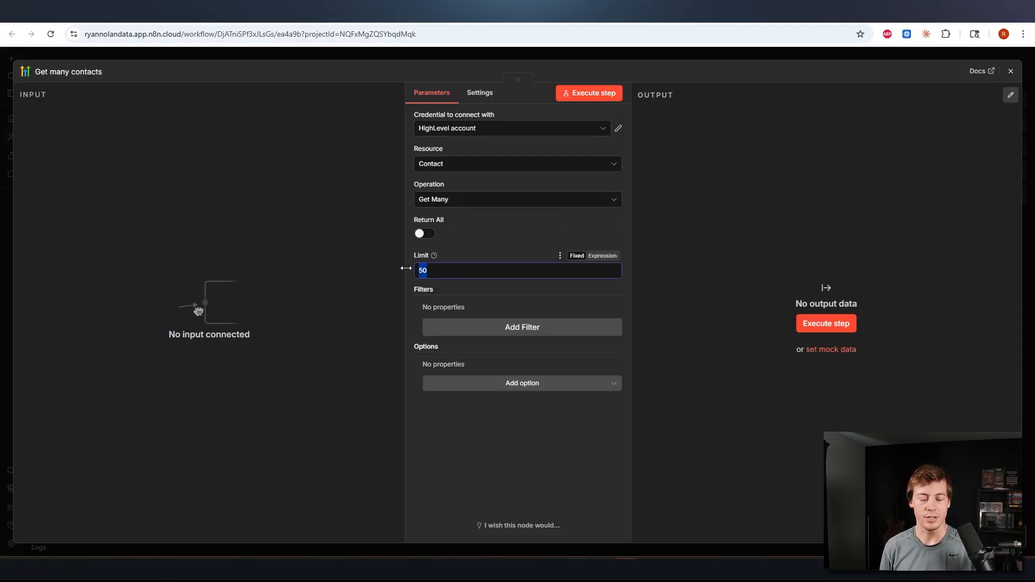
pyautogui.click(471, 233)
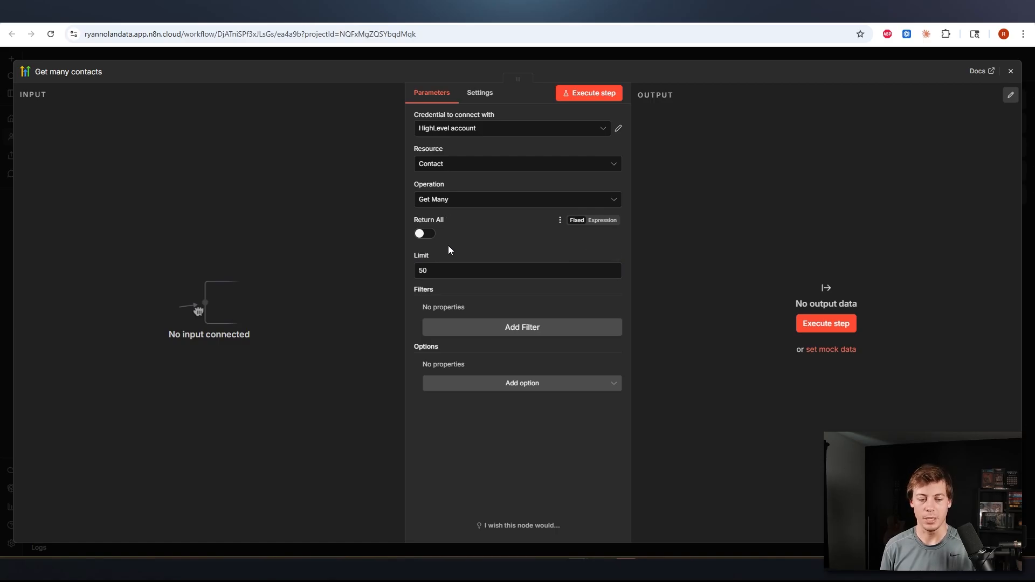
pyautogui.click(427, 234)
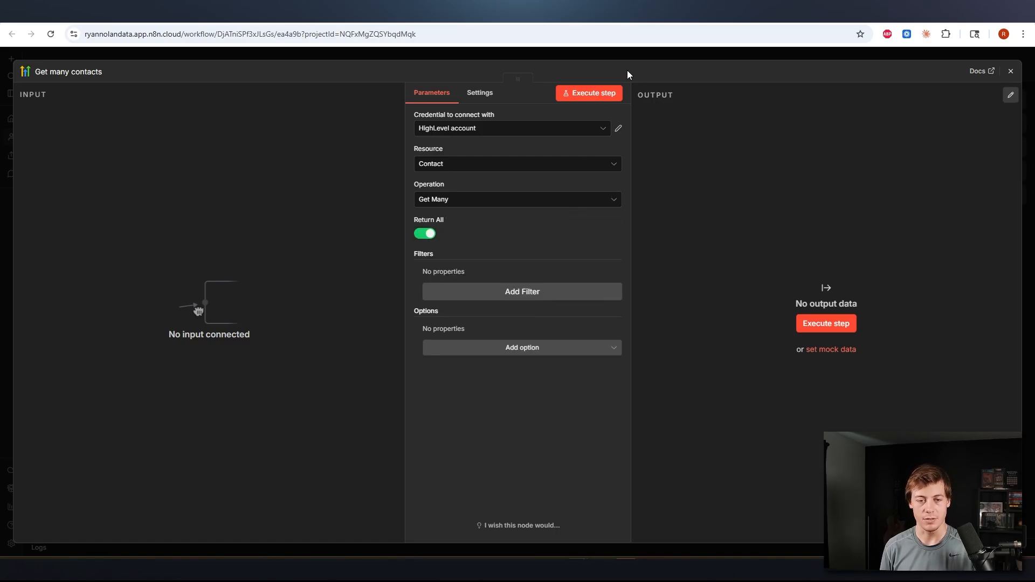
pyautogui.click(633, 52)
# Step: Place the Get many contacts node between the two triggers' heights and connect both triggers to its input
pyautogui.moveTo(730, 292); pyautogui.dragTo(619, 222)
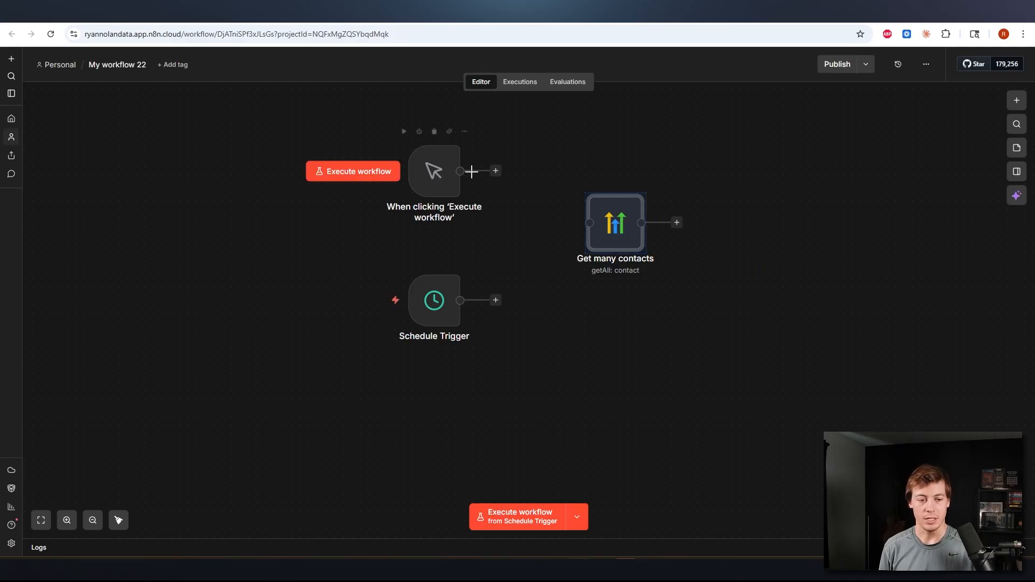
pyautogui.moveTo(494, 171); pyautogui.dragTo(584, 222)
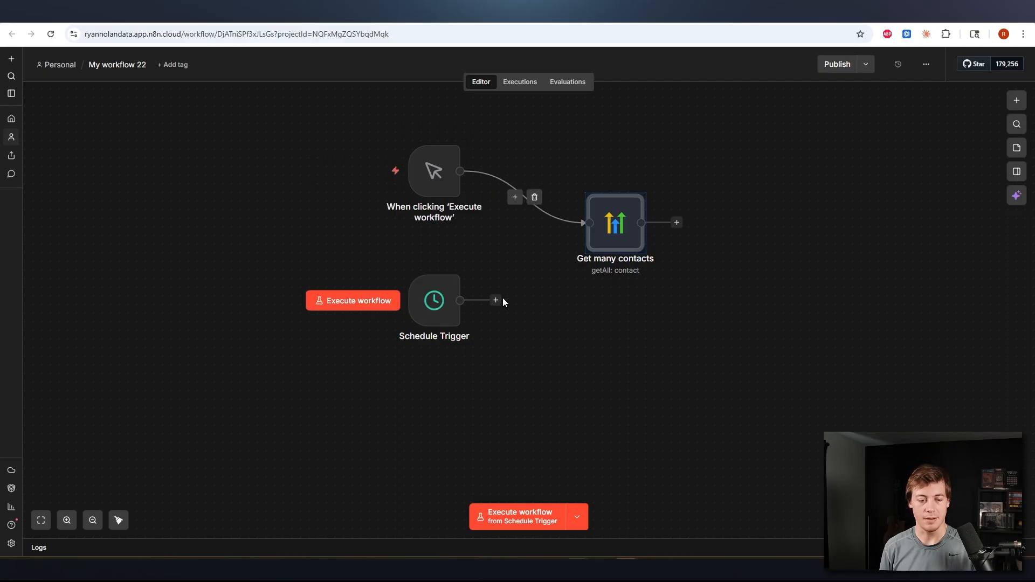
pyautogui.moveTo(496, 300); pyautogui.dragTo(587, 223)
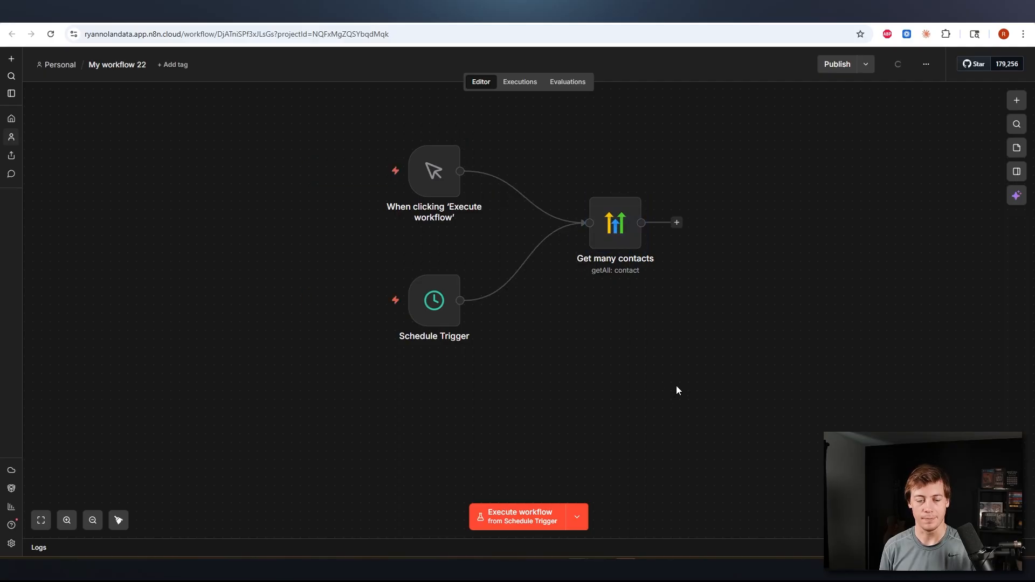
pyautogui.hscroll(3, 755, 335)
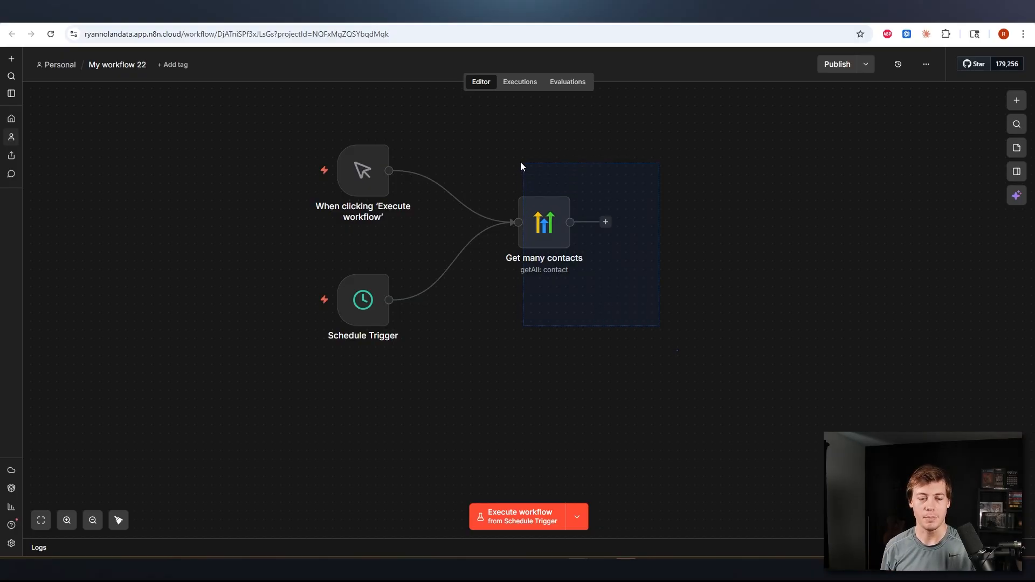
pyautogui.moveTo(520, 166); pyautogui.dragTo(645, 330)
pyautogui.click(662, 349)
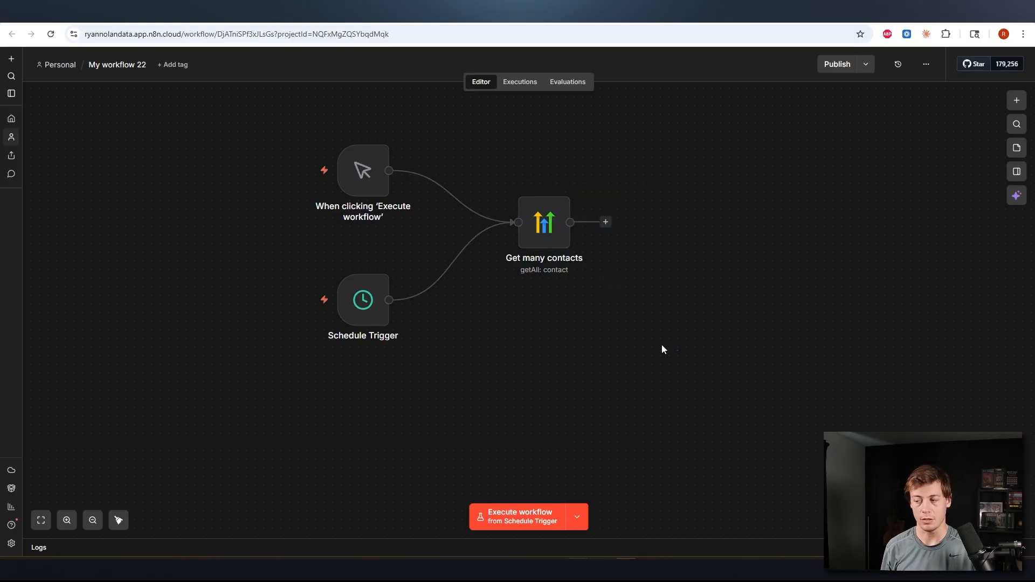
# Step: Add an If node and place it right after Get many contacts, connected to that node's output
pyautogui.click(1017, 98)
pyautogui.write('if')
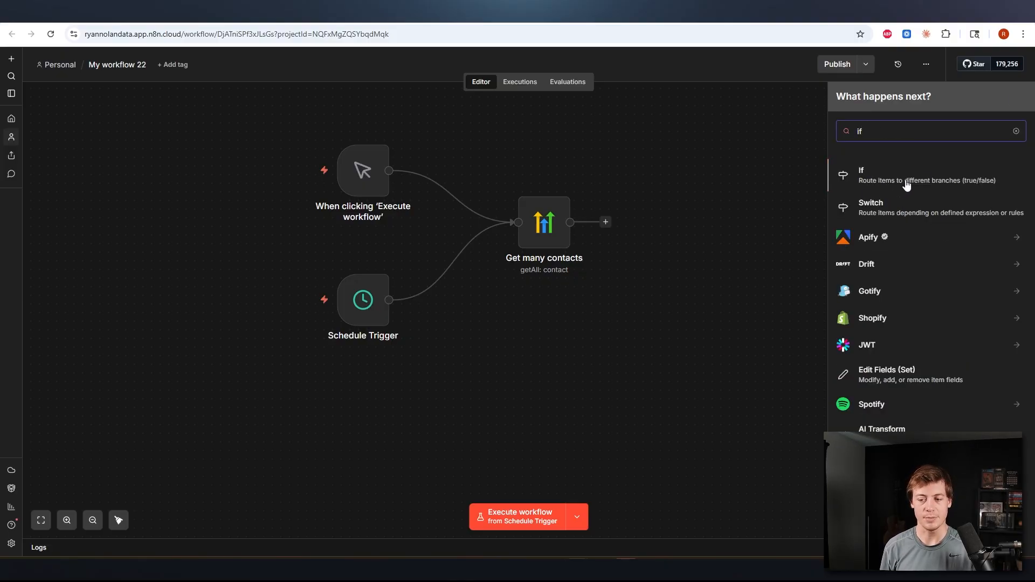
pyautogui.click(889, 186)
pyautogui.click(673, 54)
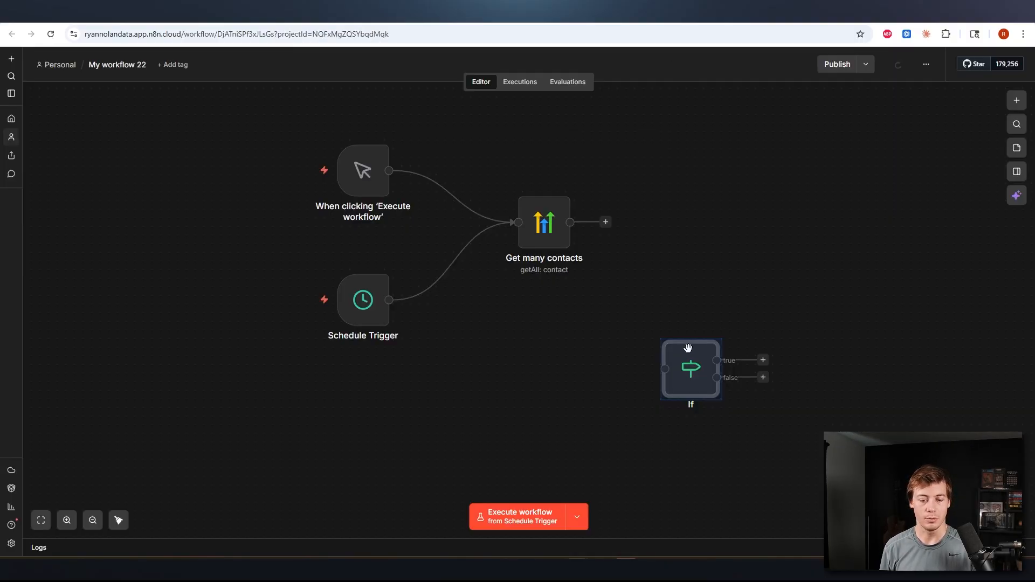
pyautogui.moveTo(689, 361)
pyautogui.mouseDown()
pyautogui.moveTo(671, 197)
pyautogui.moveTo(663, 214)
pyautogui.moveTo(637, 223)
pyautogui.mouseUp()
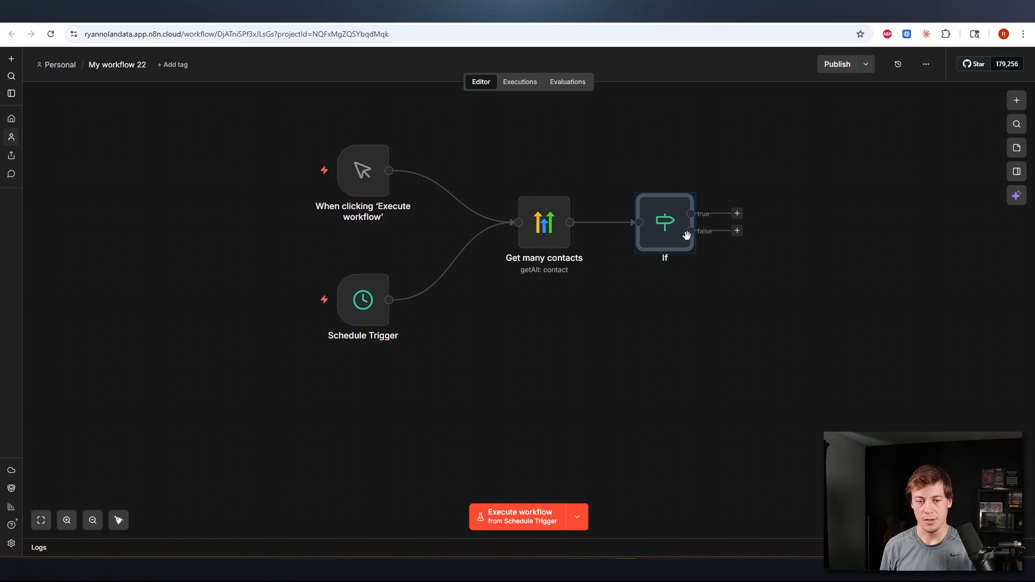
pyautogui.doubleClick(552, 235)
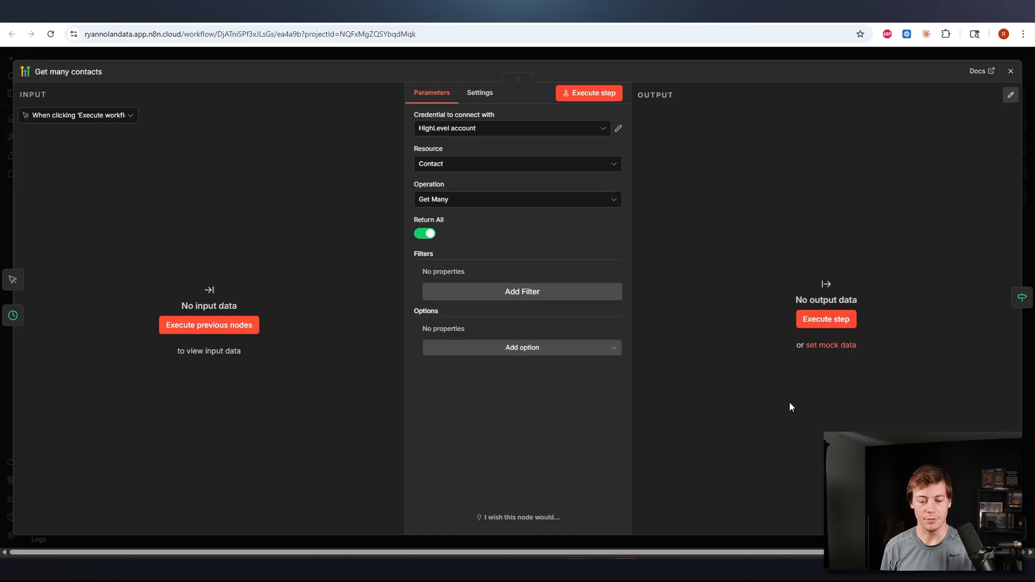
pyautogui.click(668, 54)
# Step: Set the If node's condition operator to the Boolean comparison "is not empty"
pyautogui.doubleClick(676, 228)
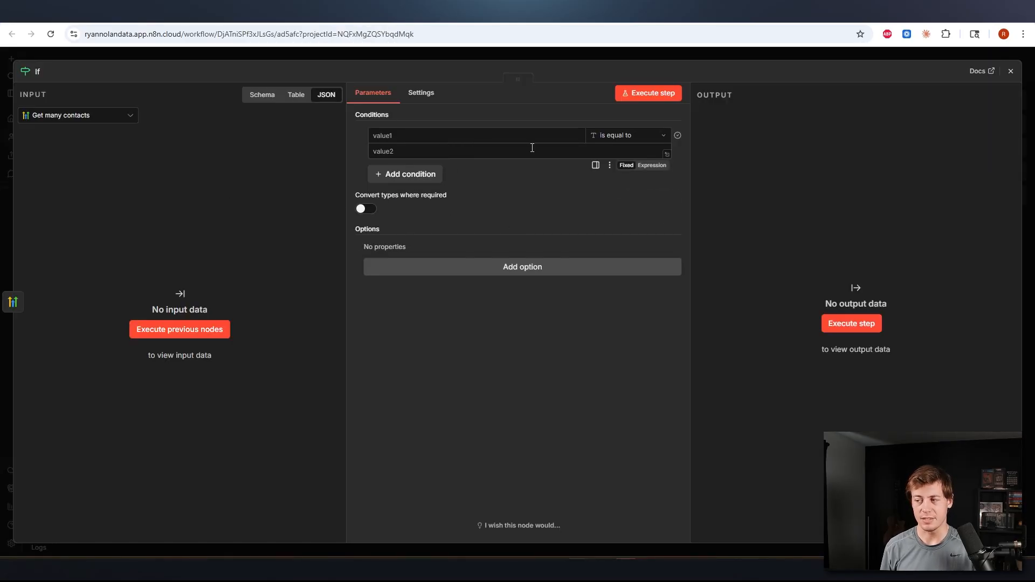
pyautogui.click(637, 133)
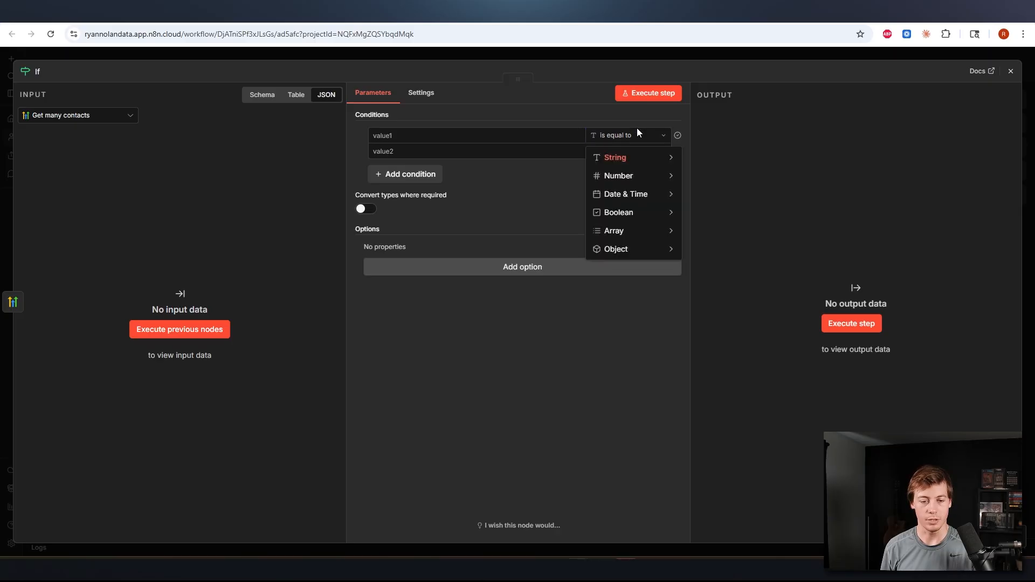
pyautogui.moveTo(641, 215)
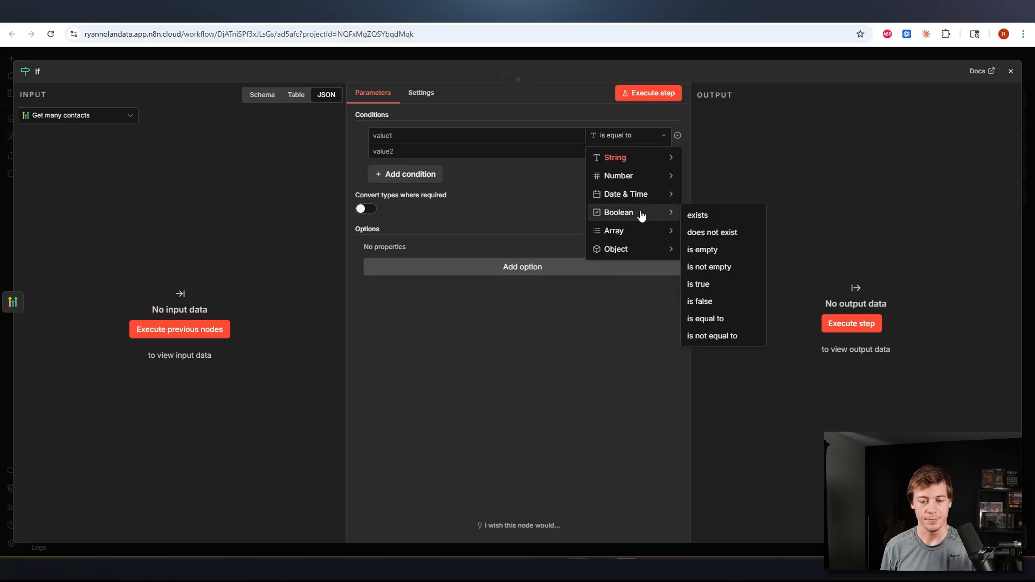
pyautogui.click(735, 267)
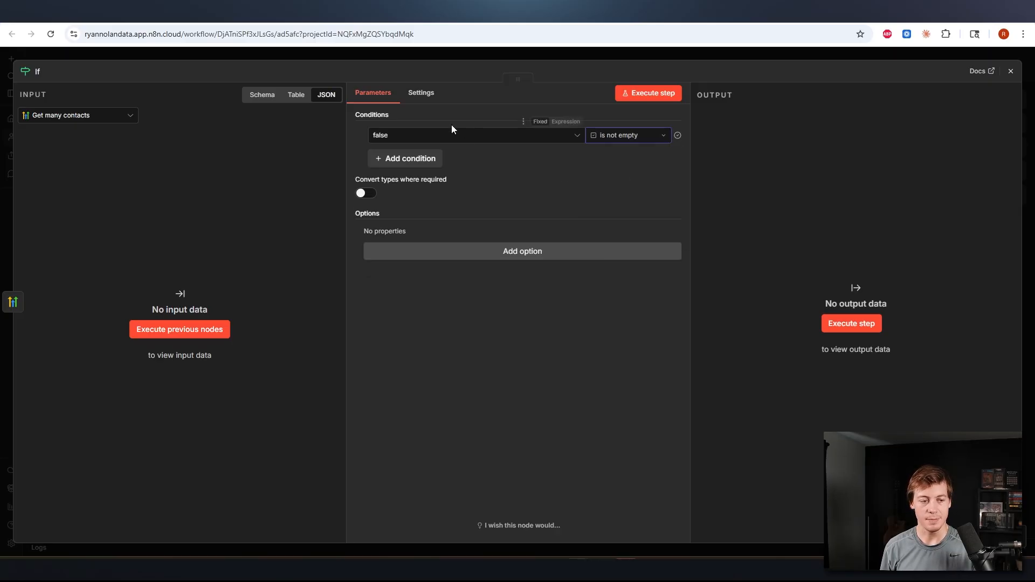
# Step: Make the If condition's value the expression {{ $json.id }} and return to the canvas
pyautogui.click(437, 142)
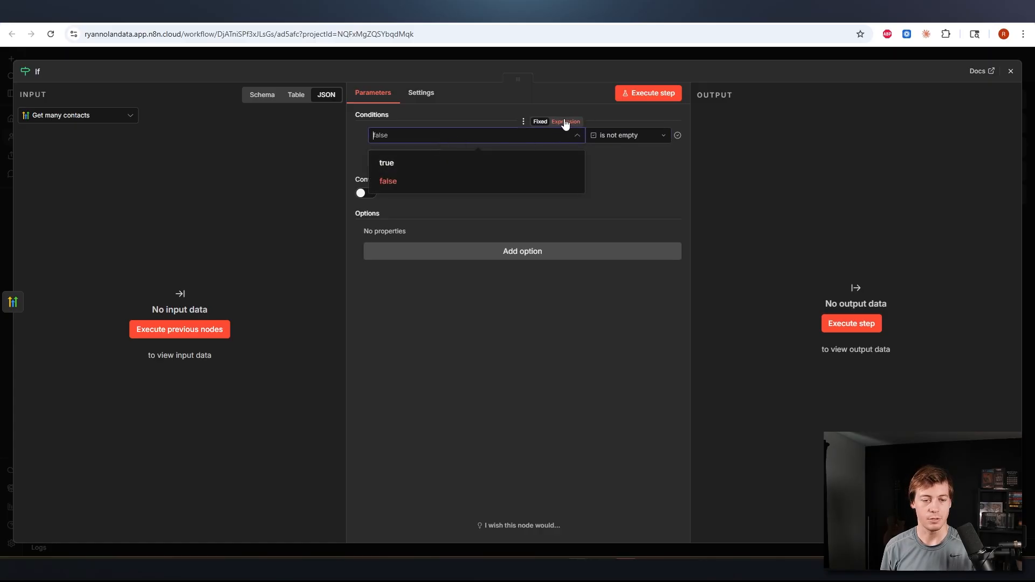
pyautogui.click(564, 122)
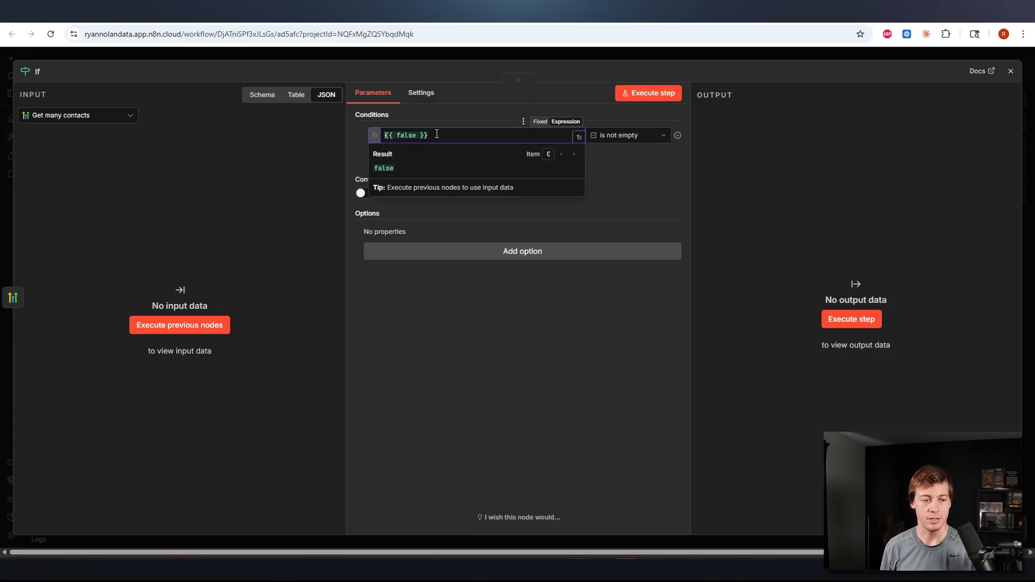
pyautogui.doubleClick(405, 135)
pyautogui.write('$json')
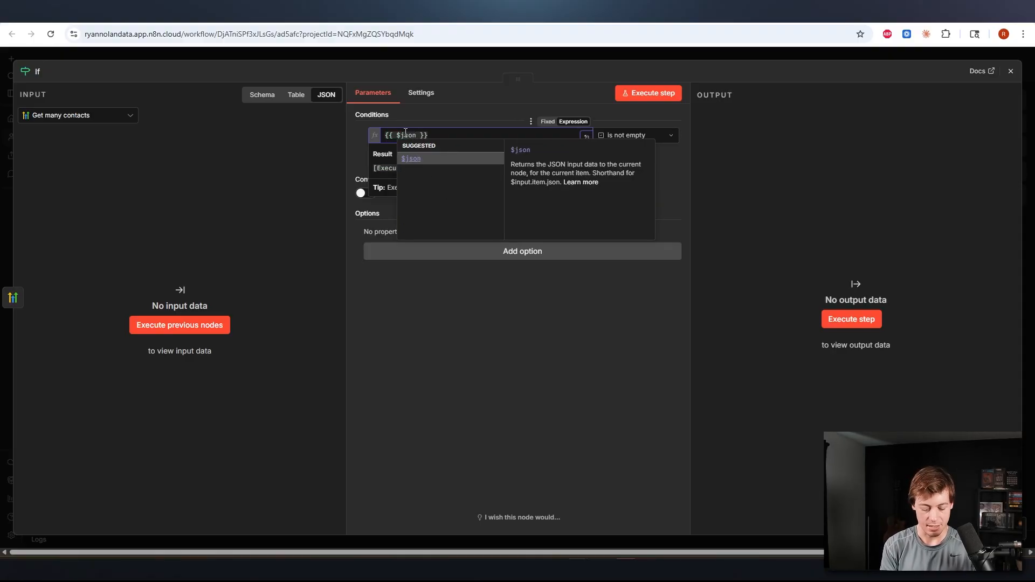
pyautogui.write('.id')
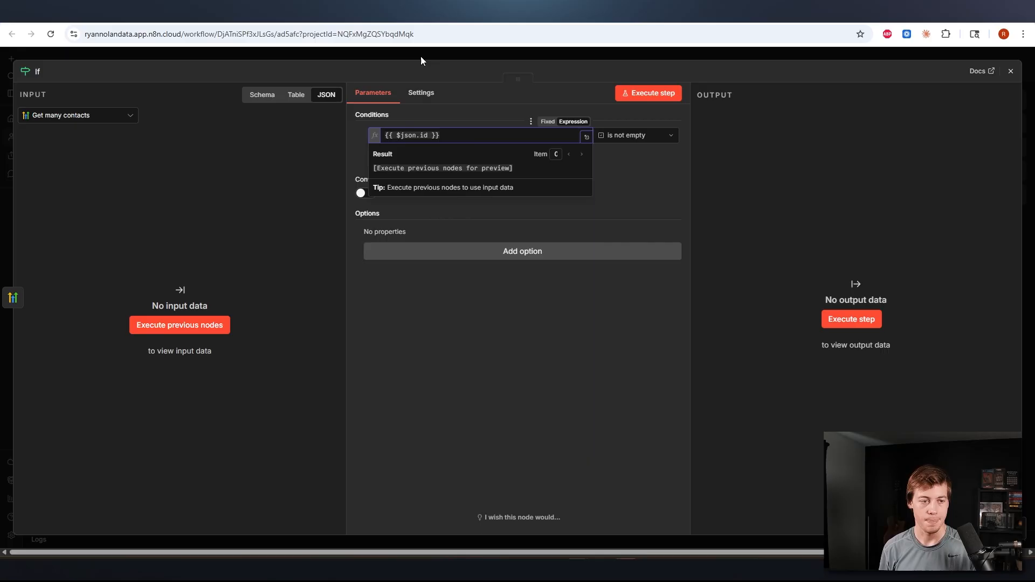
pyautogui.click(421, 56)
pyautogui.moveTo(293, 111); pyautogui.dragTo(505, 473)
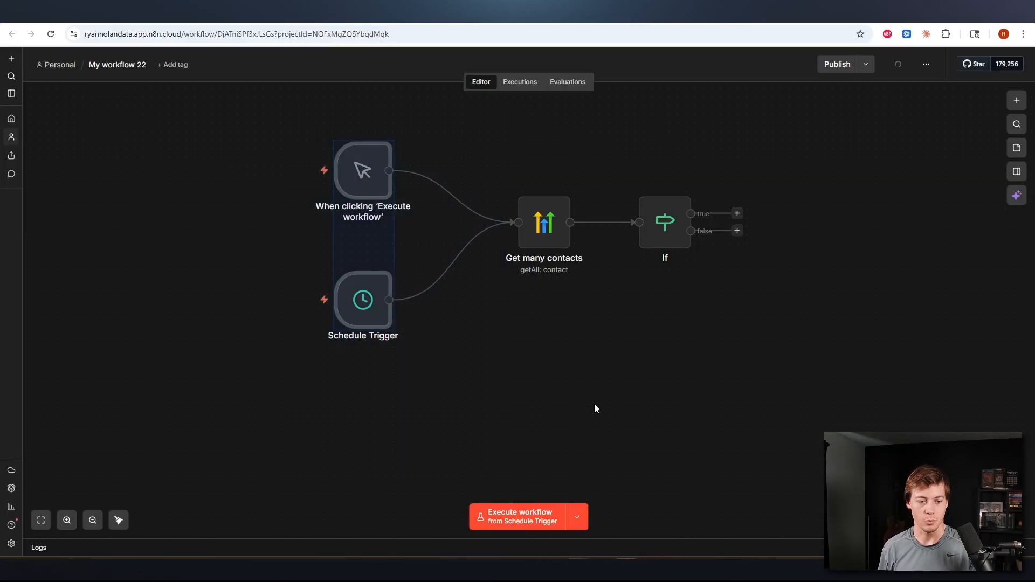
pyautogui.click(595, 408)
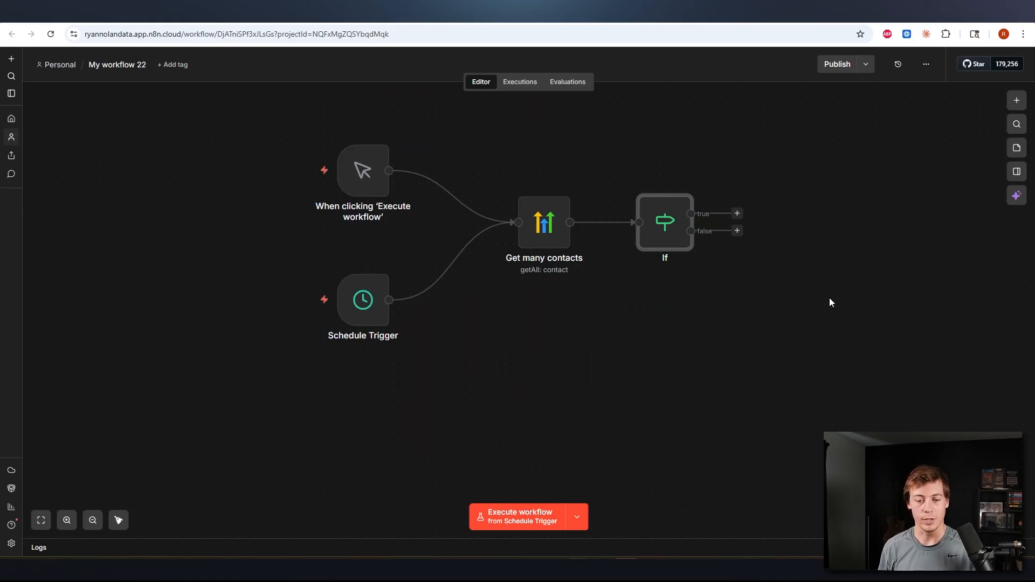
pyautogui.moveTo(841, 306); pyautogui.dragTo(739, 277)
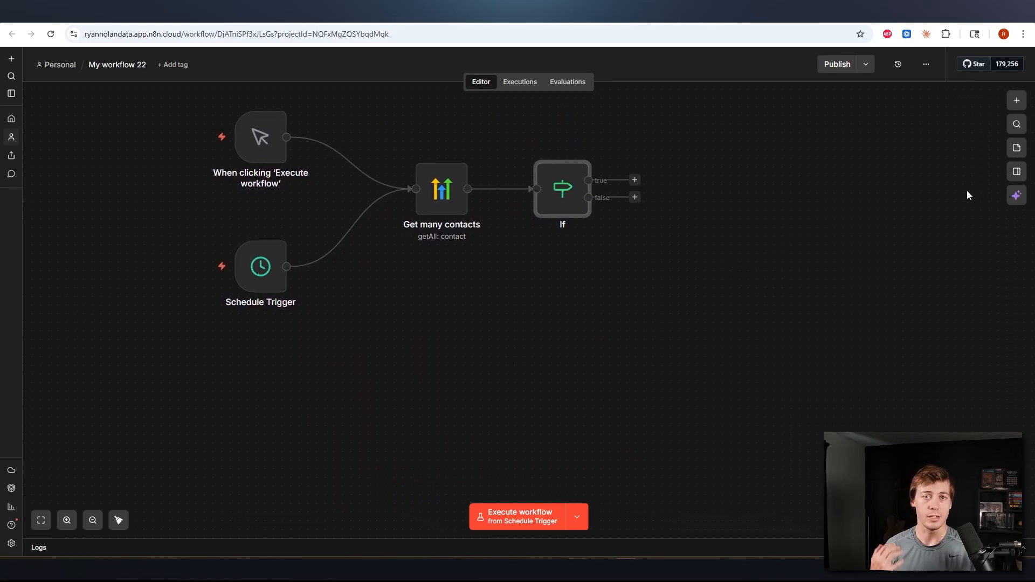
# Step: Add a Data table node with the "Insert row" action and return to the canvas
pyautogui.click(1016, 100)
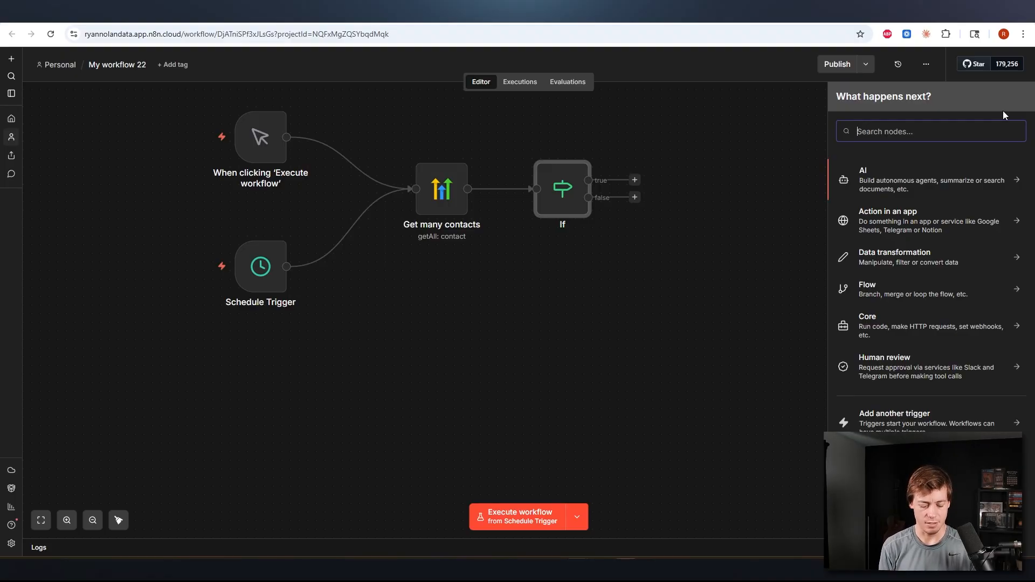
pyautogui.write('da')
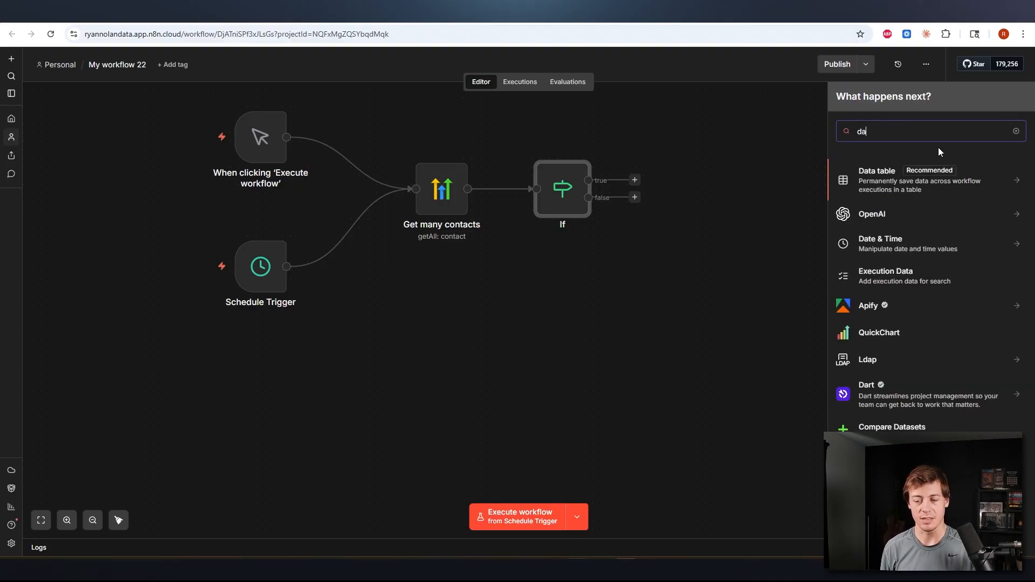
pyautogui.click(927, 182)
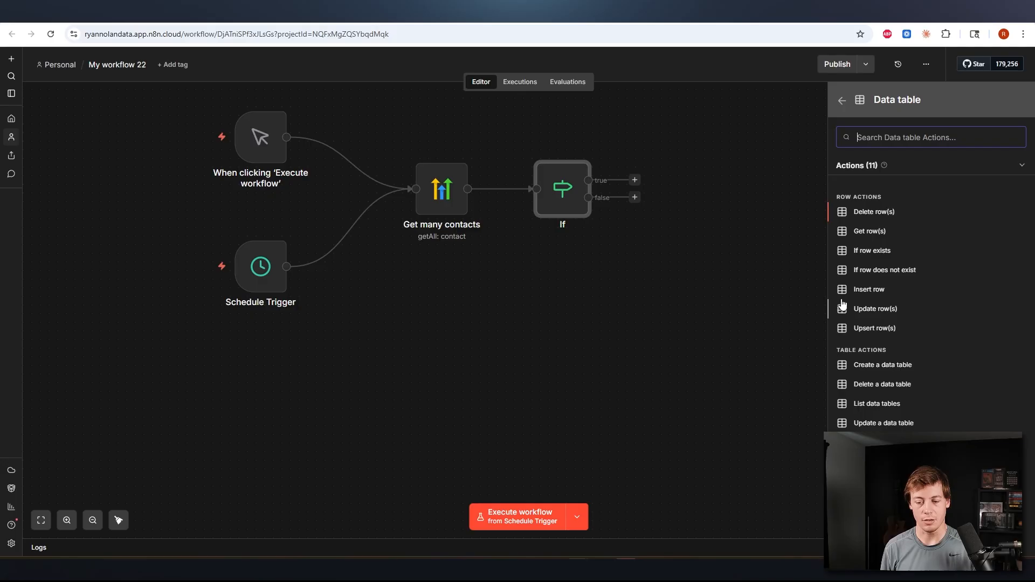
pyautogui.click(882, 292)
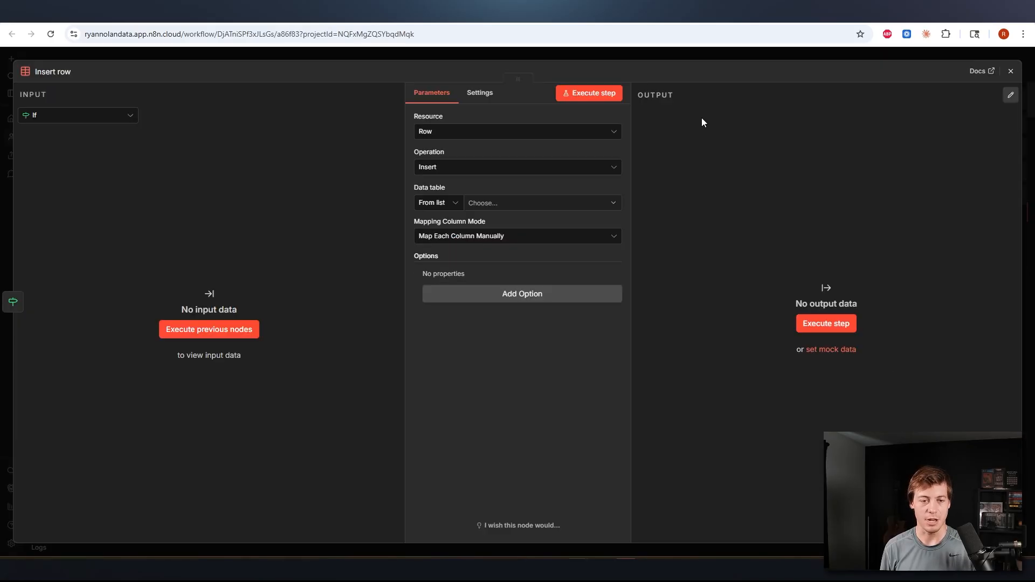
pyautogui.click(656, 57)
# Step: Detach Insert row from the If node's true output, place it lower on the canvas, and connect the false output to it
pyautogui.click(626, 159)
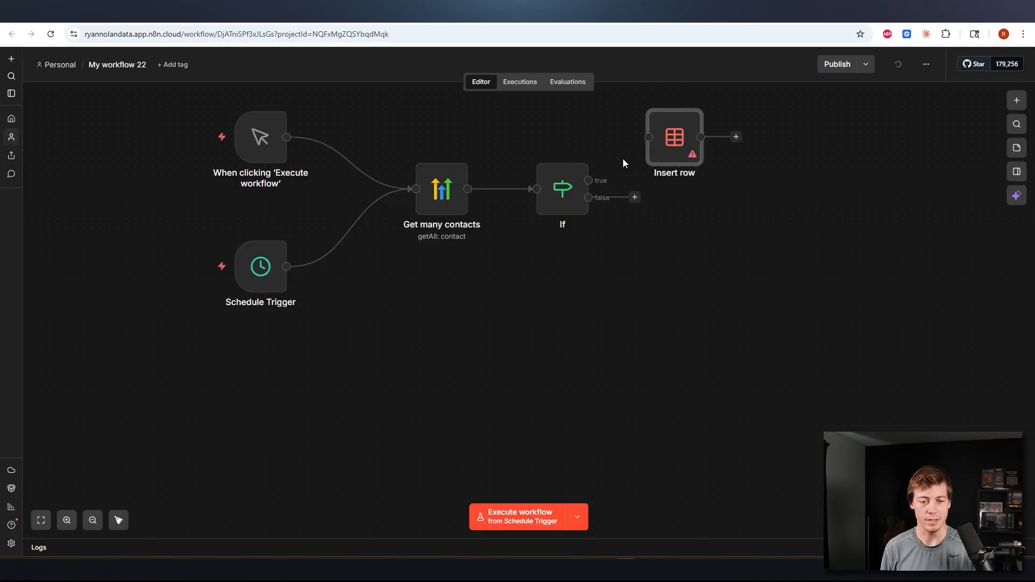
pyautogui.moveTo(676, 172); pyautogui.dragTo(728, 301)
pyautogui.moveTo(632, 198); pyautogui.dragTo(703, 383)
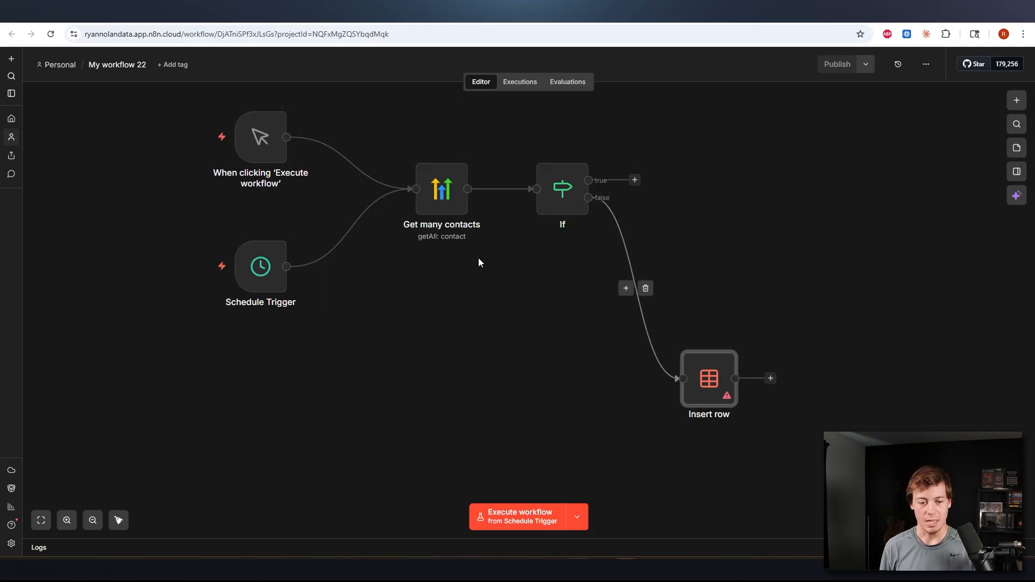
pyautogui.moveTo(591, 275); pyautogui.dragTo(583, 404)
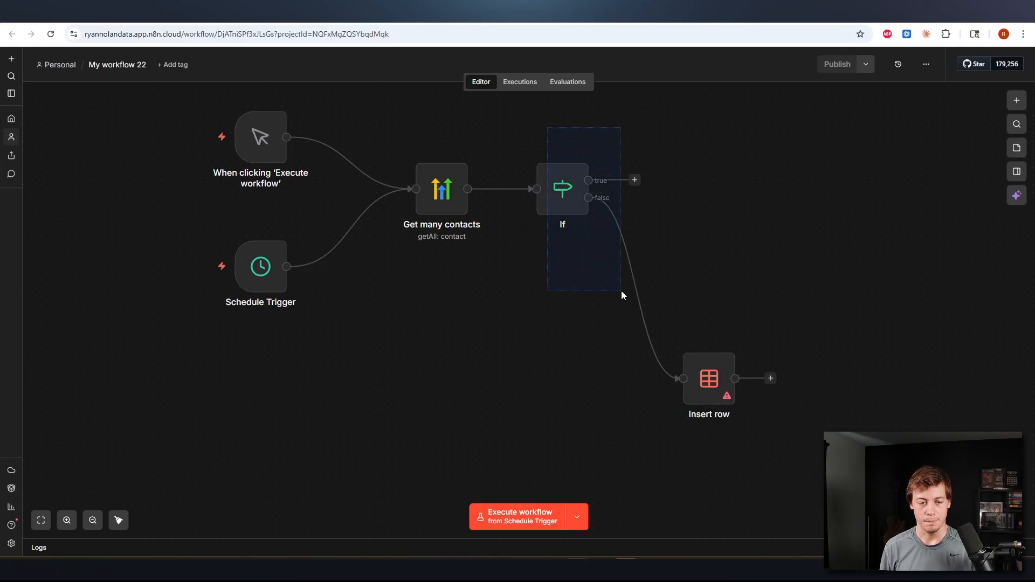
pyautogui.moveTo(621, 291); pyautogui.dragTo(624, 289)
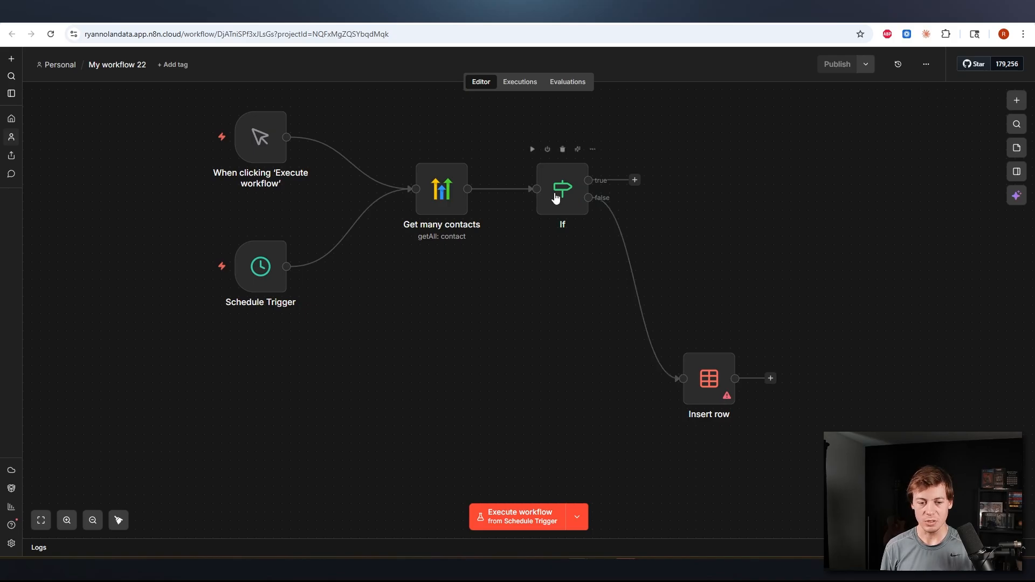
pyautogui.click(634, 180)
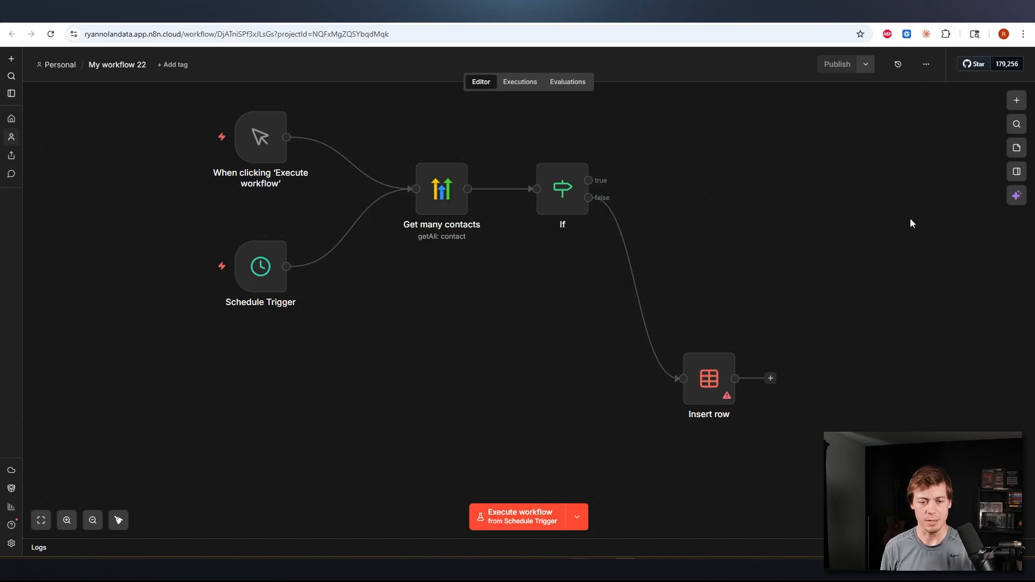
pyautogui.click(767, 139)
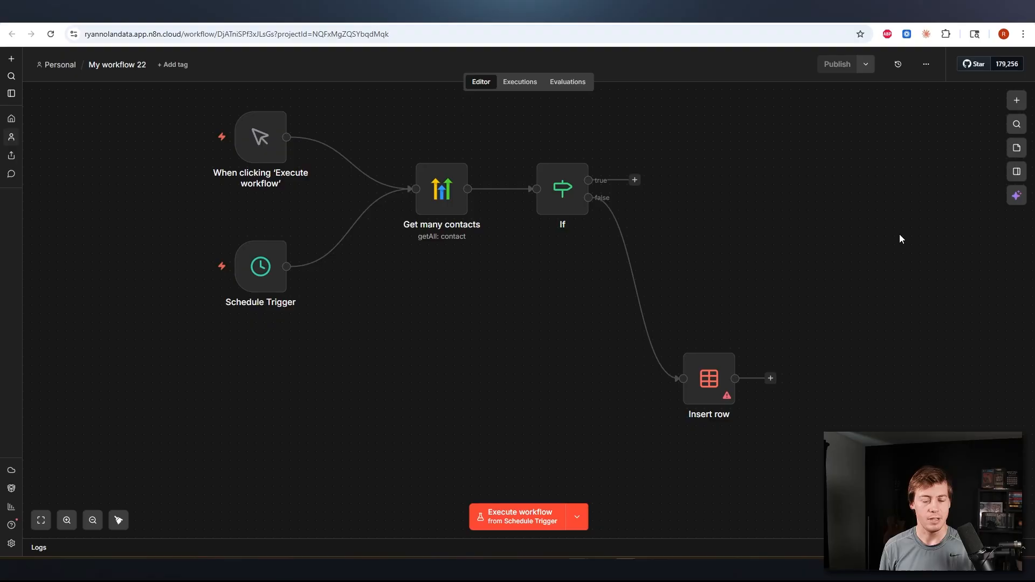
# Step: Move the Insert row node slightly up and closer to the If node
pyautogui.hscroll(-2, 899, 236)
pyautogui.scroll(1, 899, 236)
pyautogui.moveTo(763, 413); pyautogui.dragTo(746, 370)
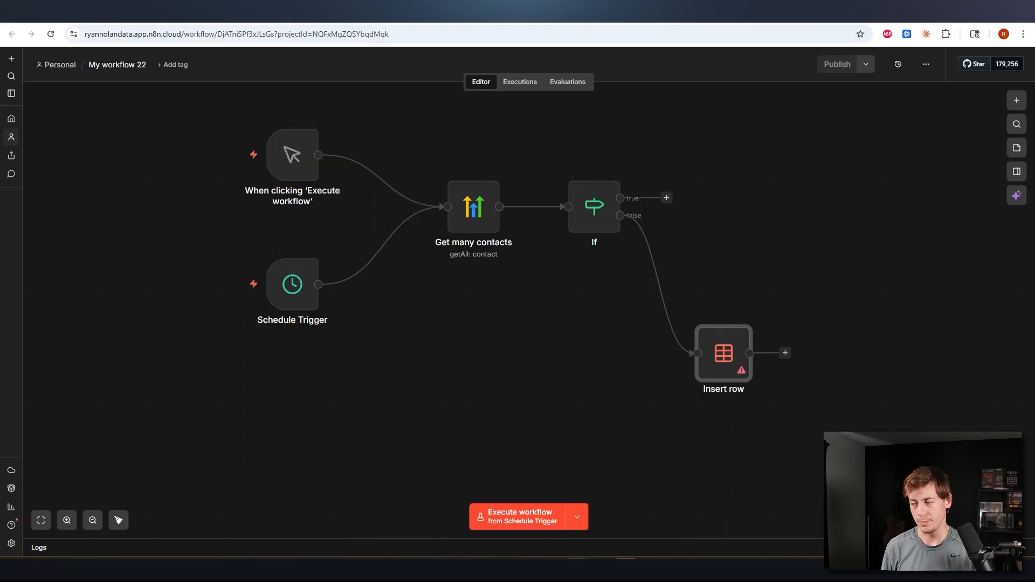
# Step: Paste the Filter Contacts with No Response and Get Most Recent Contact code nodes, and connect the If node's true output to the filter node
pyautogui.click(836, 198)
pyautogui.moveTo(827, 196); pyautogui.dragTo(628, 199)
pyautogui.hotkey('ctrl', 'v')
pyautogui.click(559, 196)
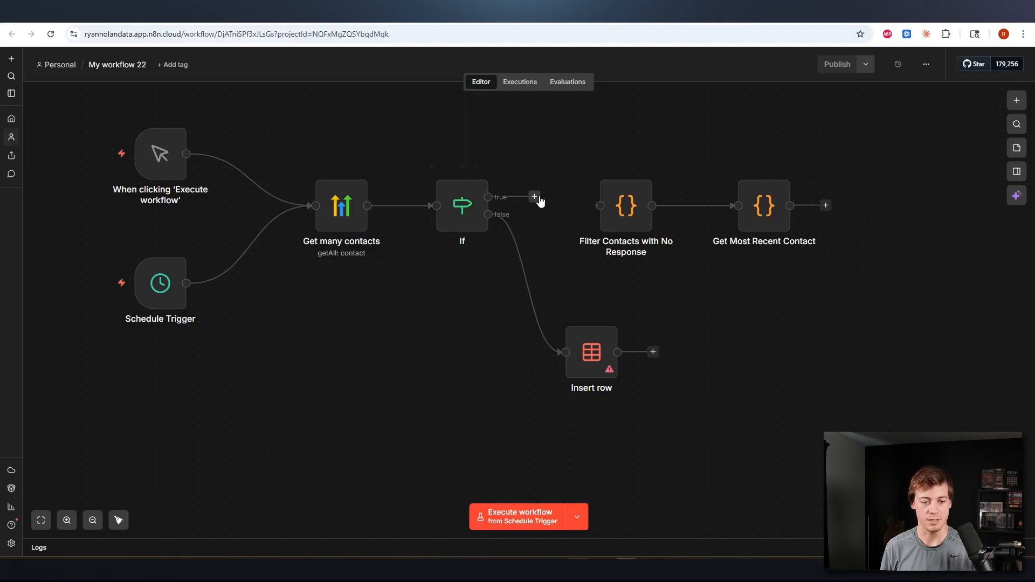
pyautogui.moveTo(539, 201); pyautogui.dragTo(600, 205)
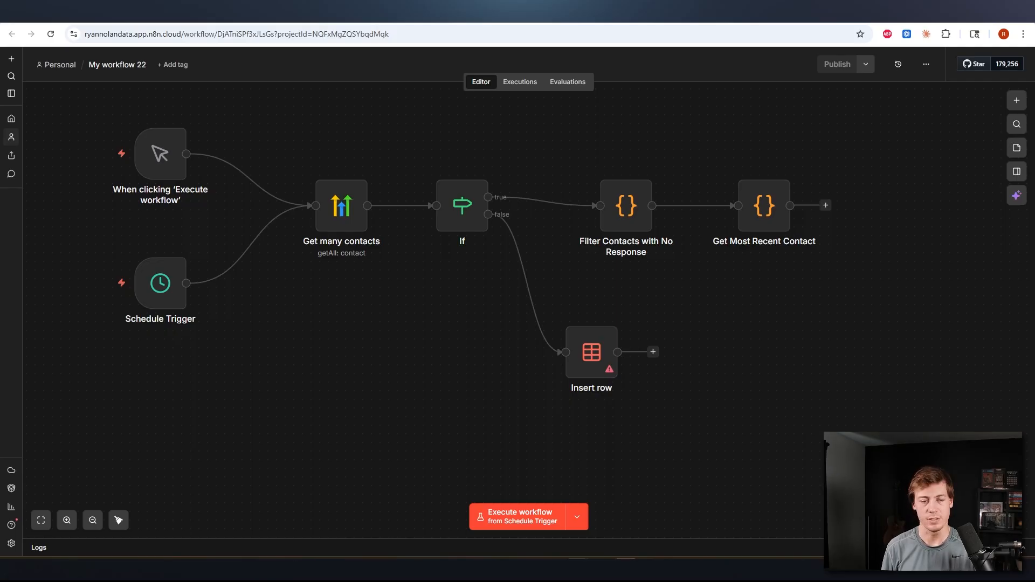
# Step: Switch to the n8n template page for the automated sales follow-up system and examine its title and workflow preview
pyautogui.click(315, 16)
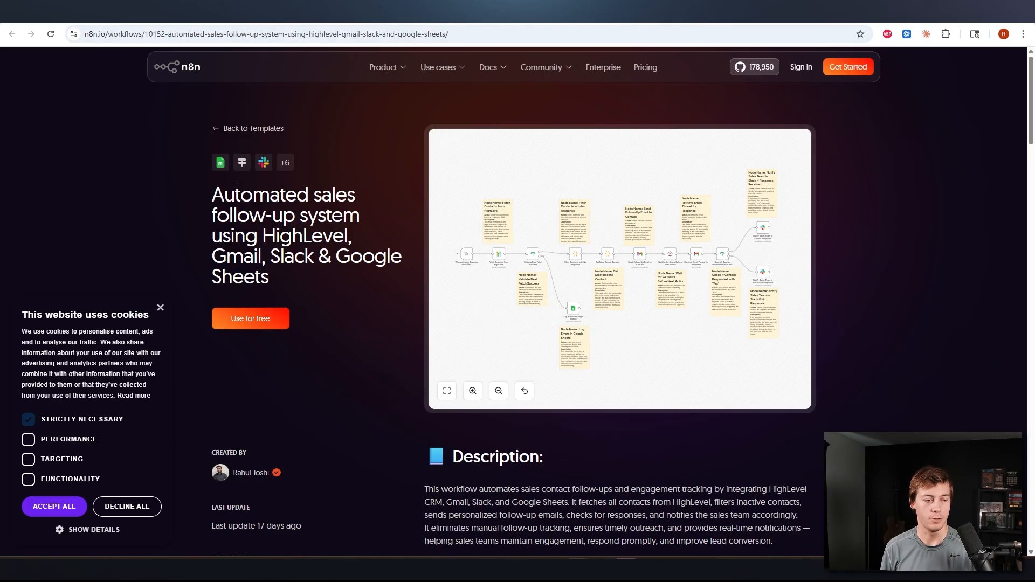
pyautogui.moveTo(228, 196); pyautogui.dragTo(349, 217)
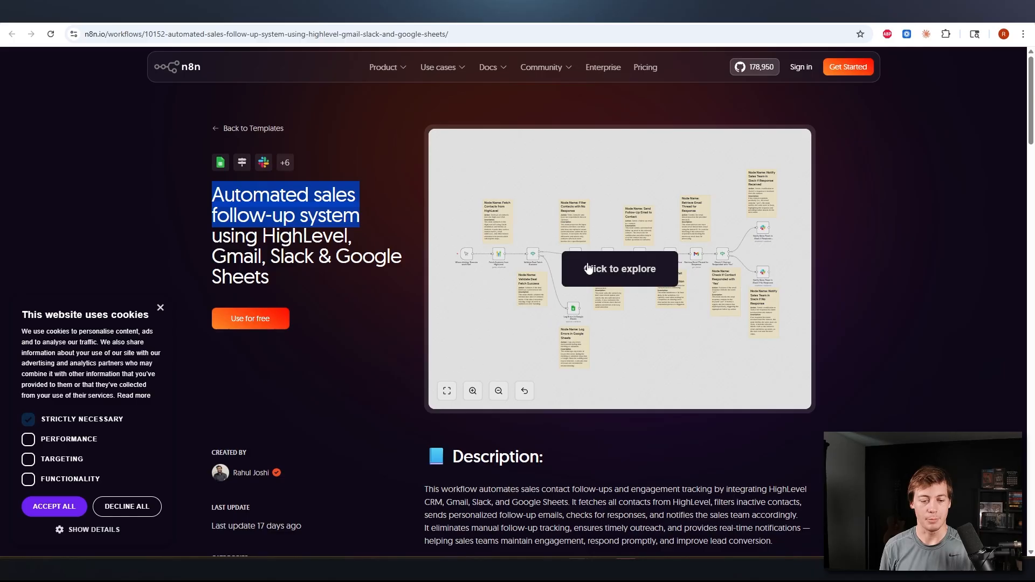
pyautogui.click(588, 268)
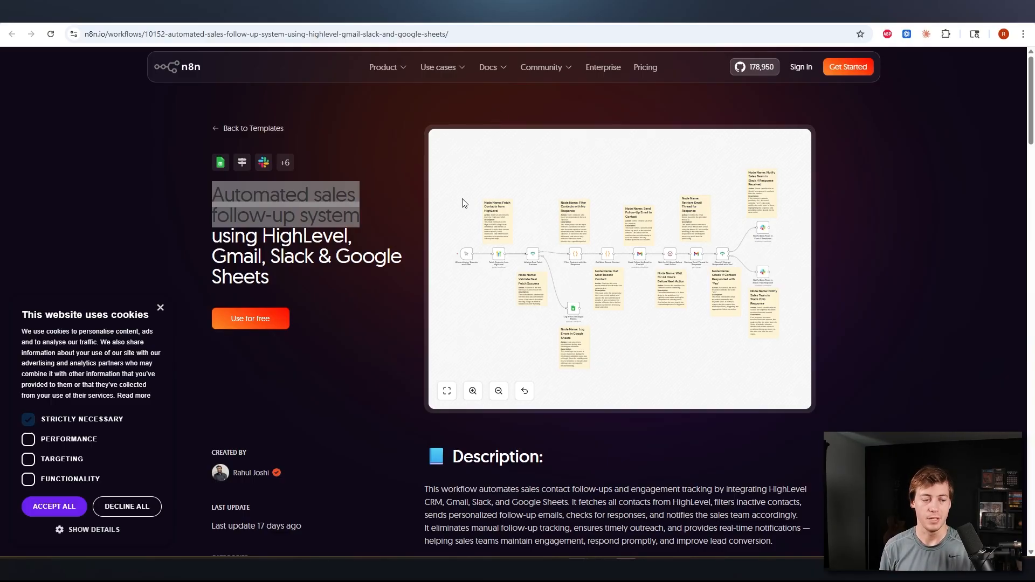
pyautogui.click(813, 297)
pyautogui.scroll(-1, 323, 370)
pyautogui.scroll(1, 280, 368)
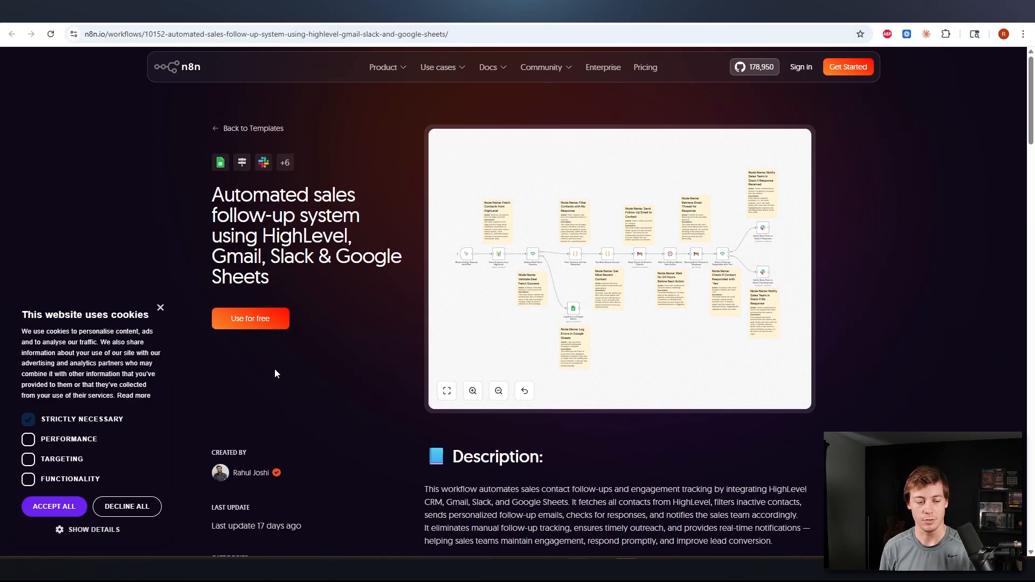
# Step: Read the template's node-by-node description and return to the workflow editor
pyautogui.scroll(-3, 286, 380)
pyautogui.scroll(-12, 578, 367)
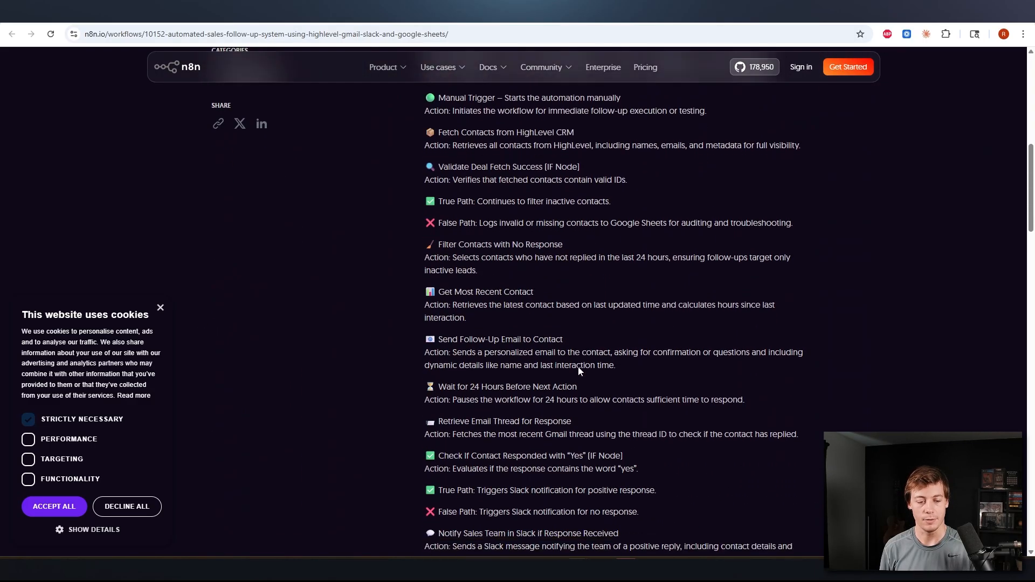
pyautogui.moveTo(631, 392); pyautogui.dragTo(546, 264)
pyautogui.scroll(-5, 560, 269)
pyautogui.scroll(7, 284, 131)
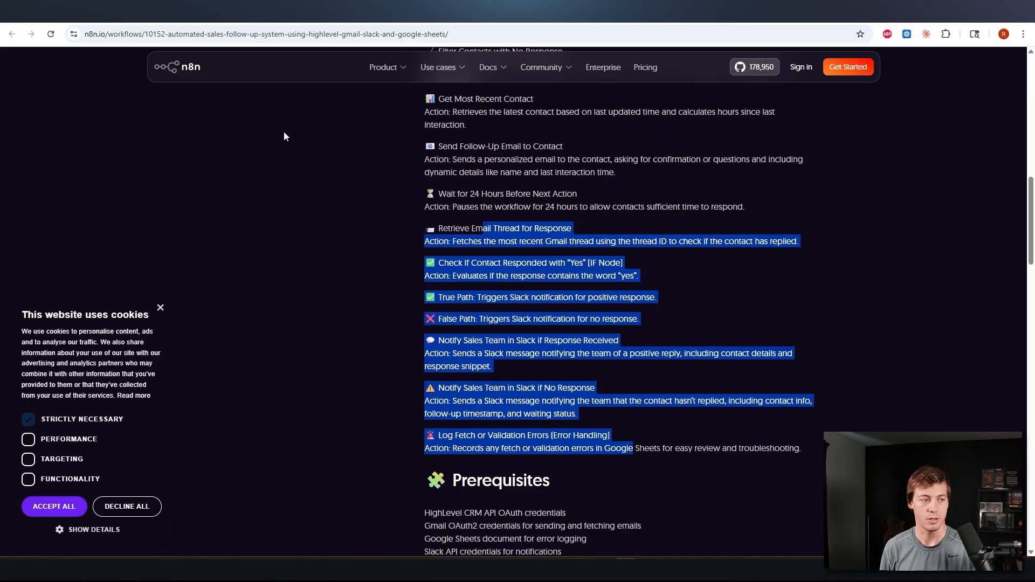
pyautogui.click(185, 24)
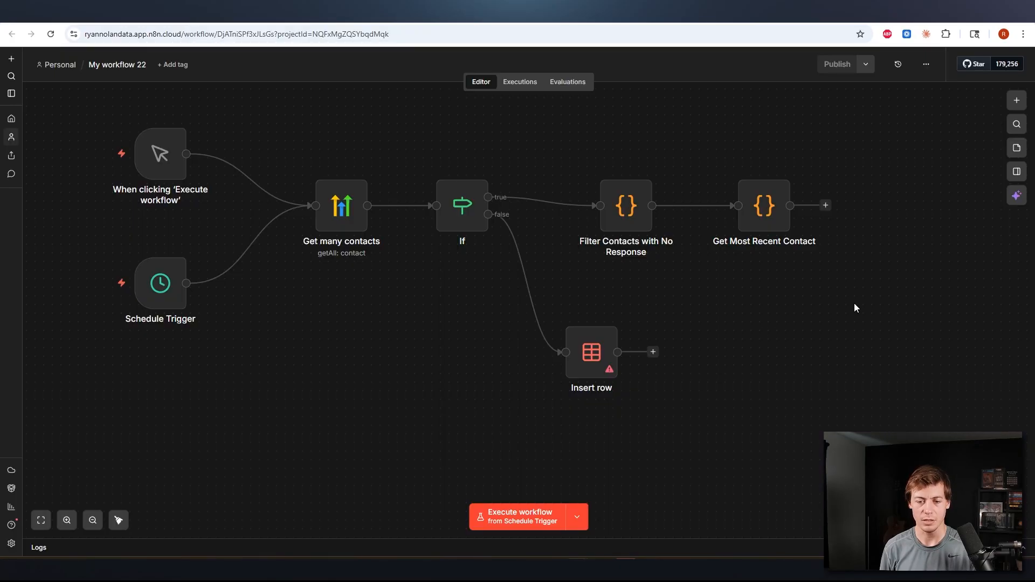
# Step: Review the workflow on the canvas from the triggers and Get many contacts through the If node to the two code nodes
pyautogui.moveTo(843, 307); pyautogui.dragTo(930, 286)
pyautogui.moveTo(467, 341); pyautogui.dragTo(215, 101)
pyautogui.click(531, 331)
pyautogui.moveTo(486, 282); pyautogui.dragTo(413, 140)
pyautogui.click(594, 302)
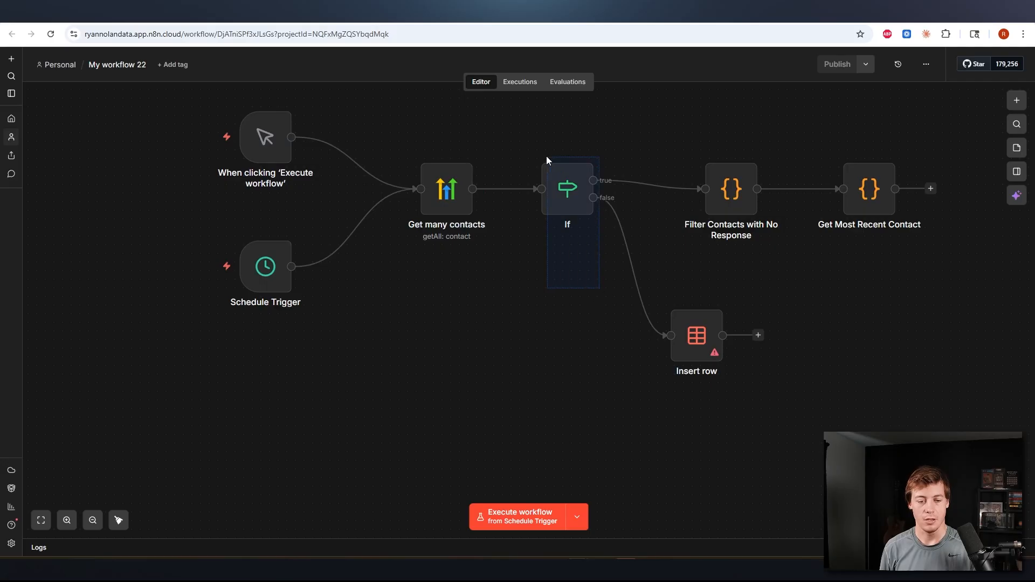
pyautogui.moveTo(545, 156); pyautogui.dragTo(545, 158)
pyautogui.click(529, 203)
pyautogui.moveTo(939, 263); pyautogui.dragTo(677, 116)
pyautogui.click(795, 280)
# Step: Examine the JavaScript in the Filter Contacts with No Response and Get Most Recent Contact nodes
pyautogui.doubleClick(730, 204)
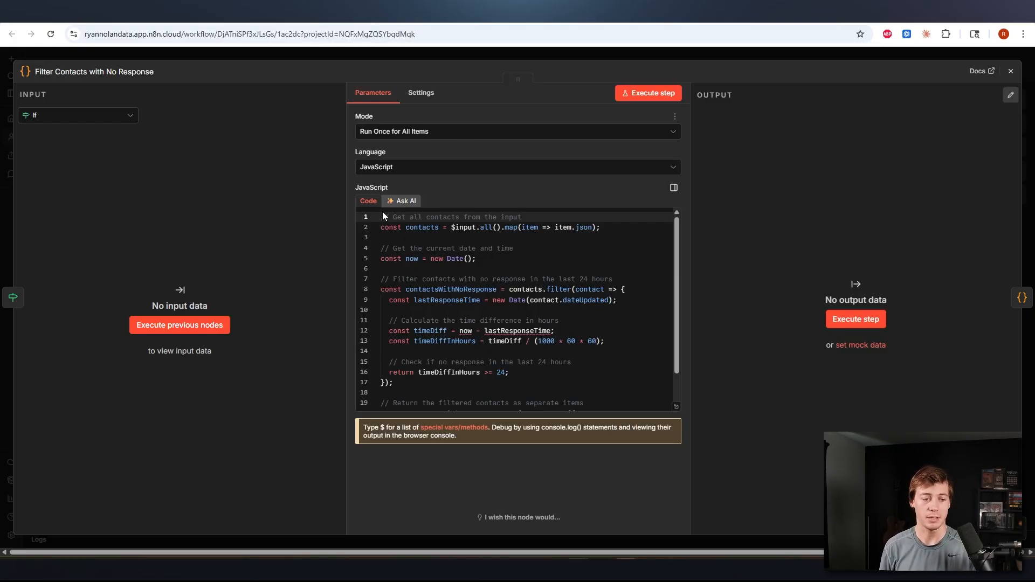
pyautogui.scroll(-2, 424, 270)
pyautogui.scroll(2, 483, 358)
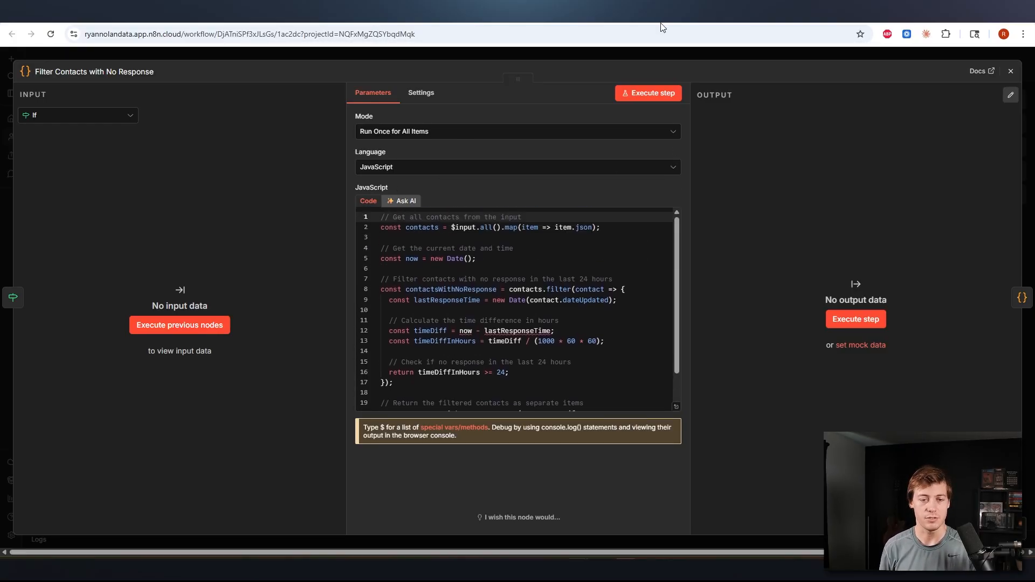
pyautogui.click(664, 60)
pyautogui.doubleClick(868, 186)
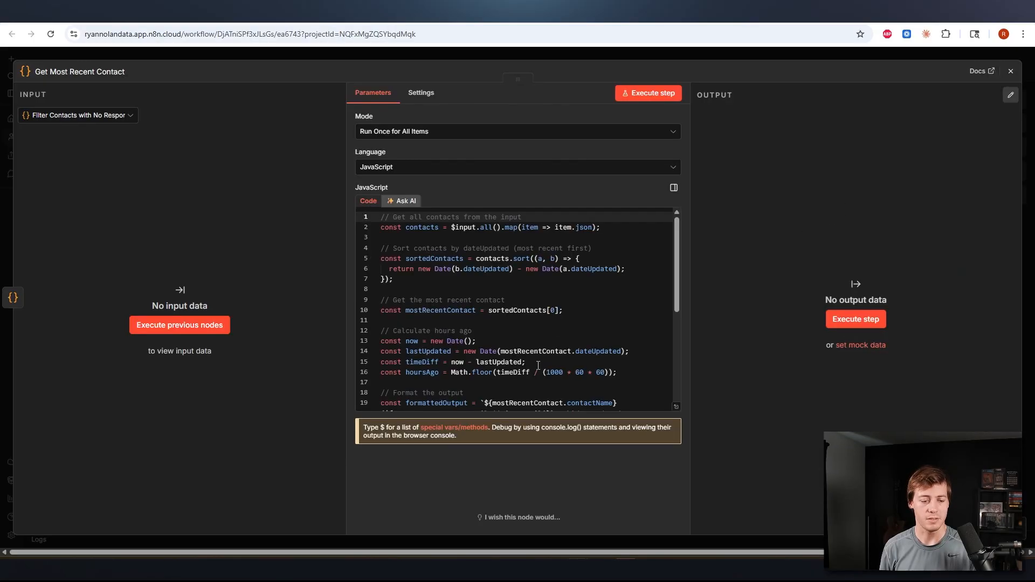
pyautogui.scroll(-3, 538, 365)
pyautogui.click(642, 57)
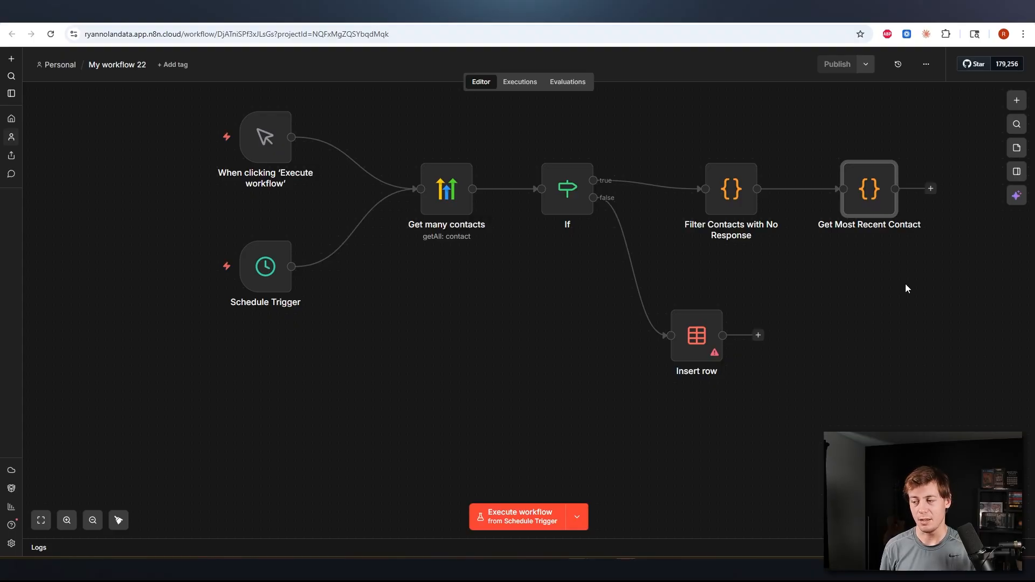
# Step: Add a Gmail node with the Send a message action after Get Most Recent Contact
pyautogui.moveTo(906, 284); pyautogui.dragTo(647, 290)
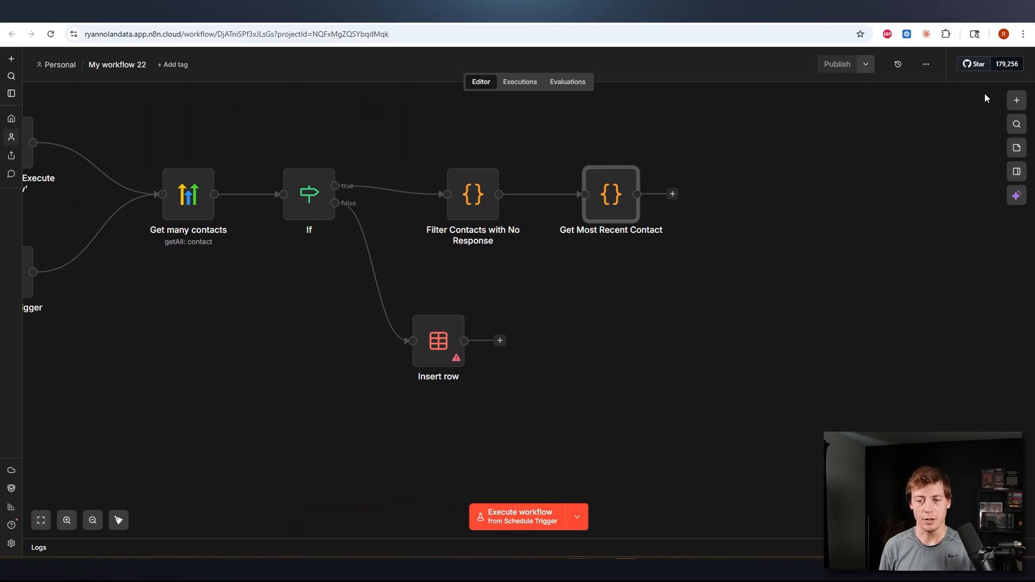
pyautogui.click(1022, 102)
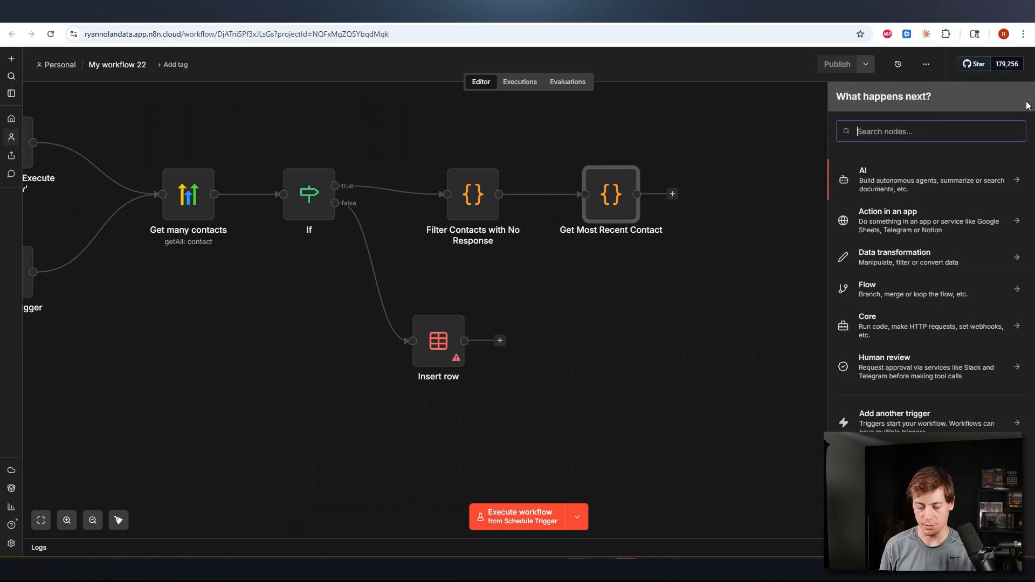
pyautogui.write('gm')
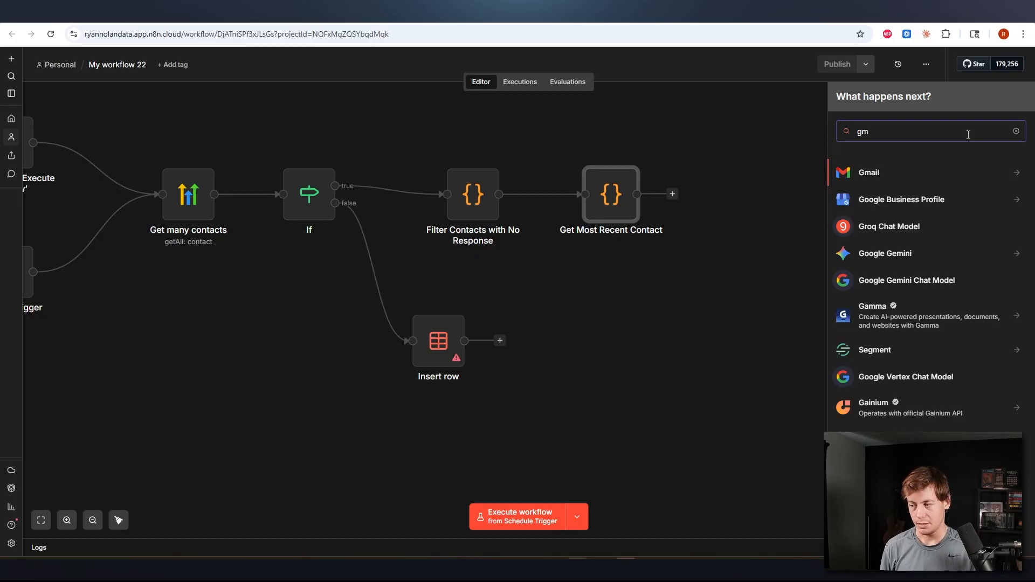
pyautogui.click(882, 161)
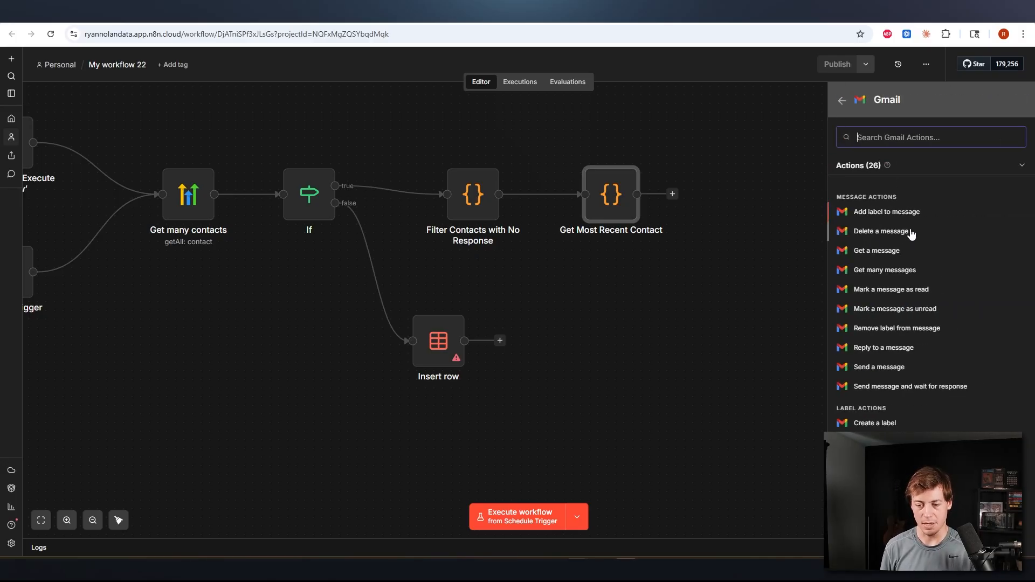
pyautogui.click(886, 367)
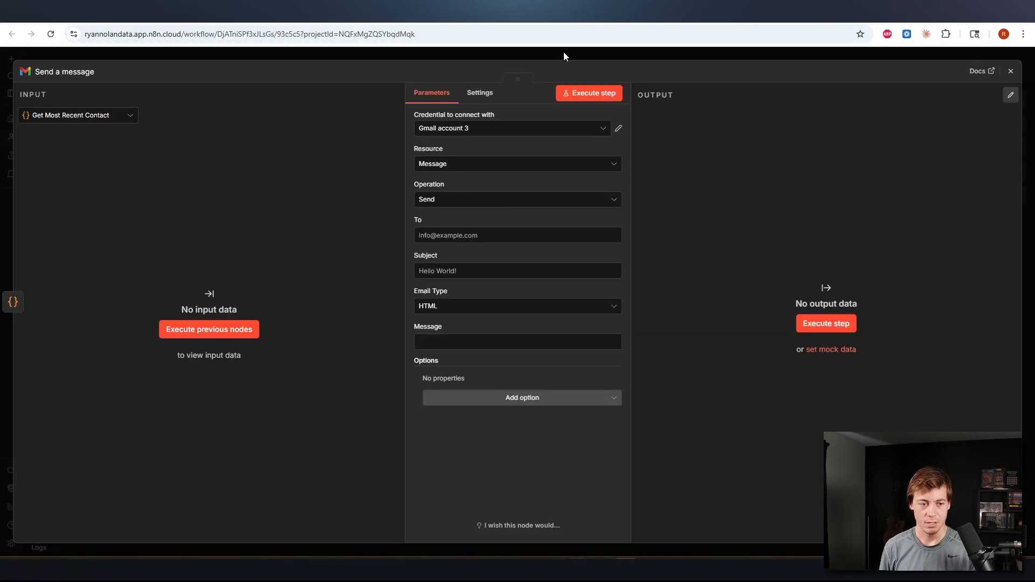
pyautogui.click(566, 53)
# Step: Set the Send a message node's credential to Gmail account
pyautogui.doubleClick(723, 195)
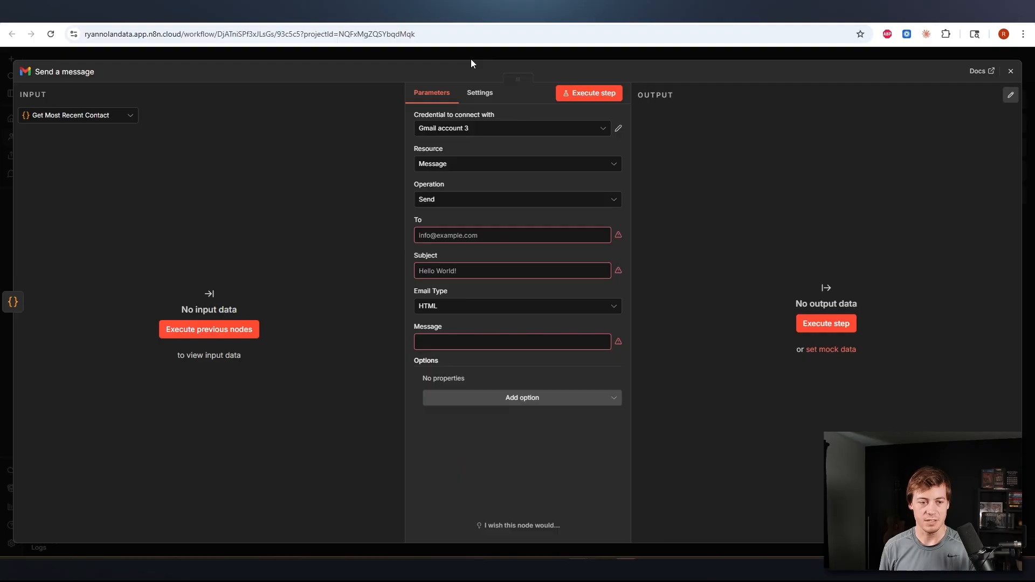
pyautogui.click(462, 128)
pyautogui.click(526, 176)
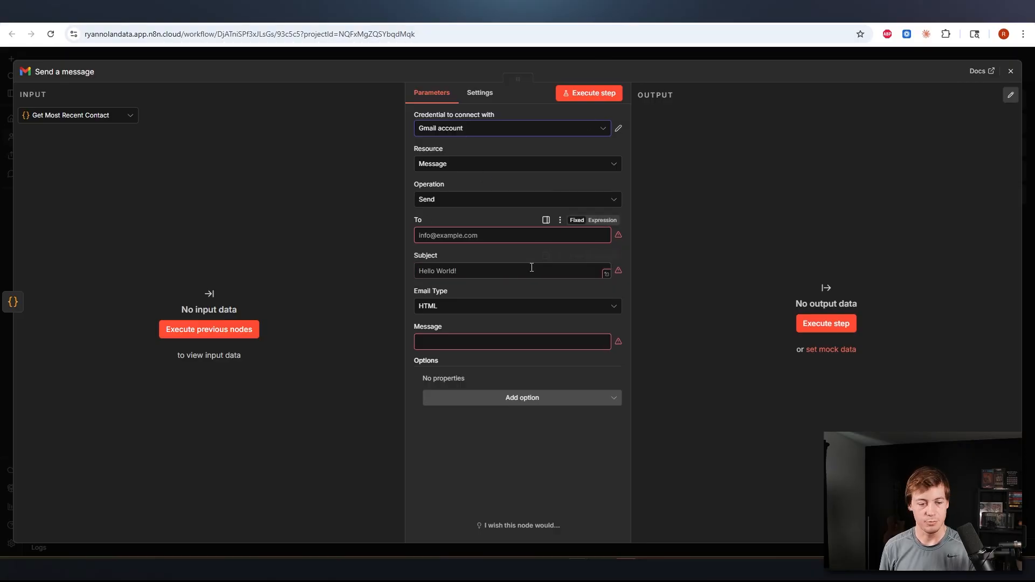
# Step: Switch the email's Subject to an expression and set it to {{ json.emailSubject }}
pyautogui.click(480, 270)
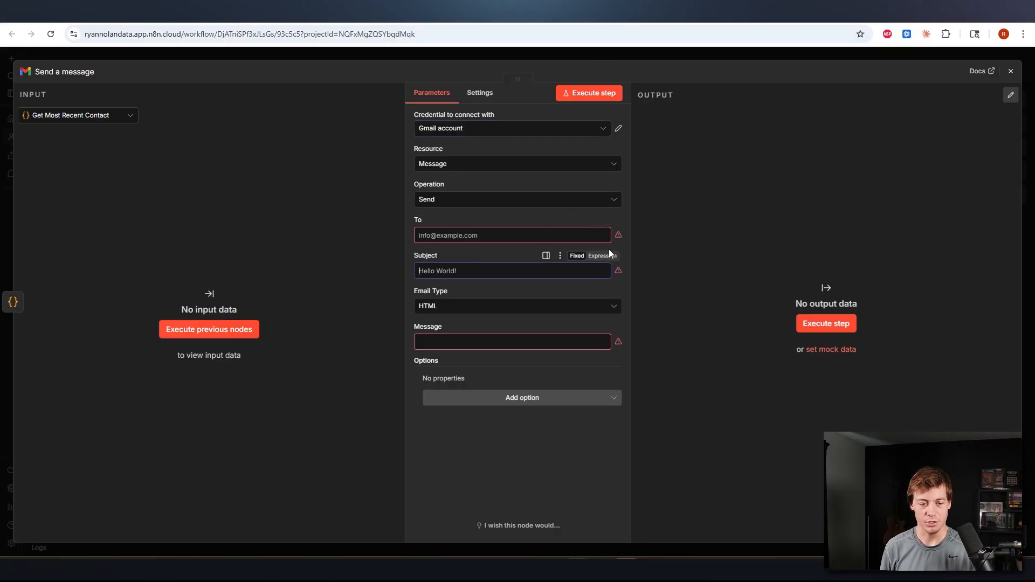
pyautogui.click(602, 255)
pyautogui.click(468, 259)
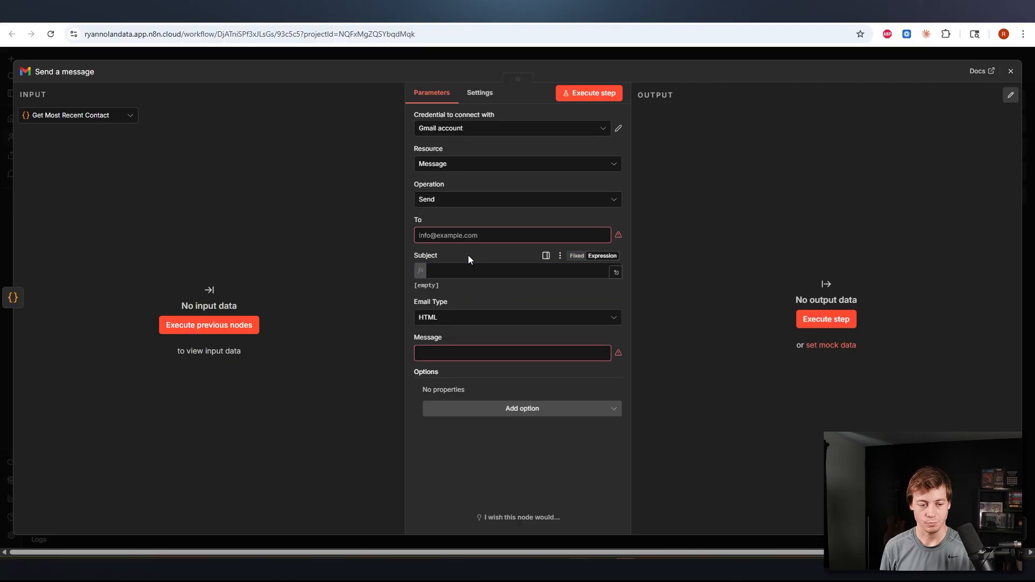
pyautogui.click(476, 267)
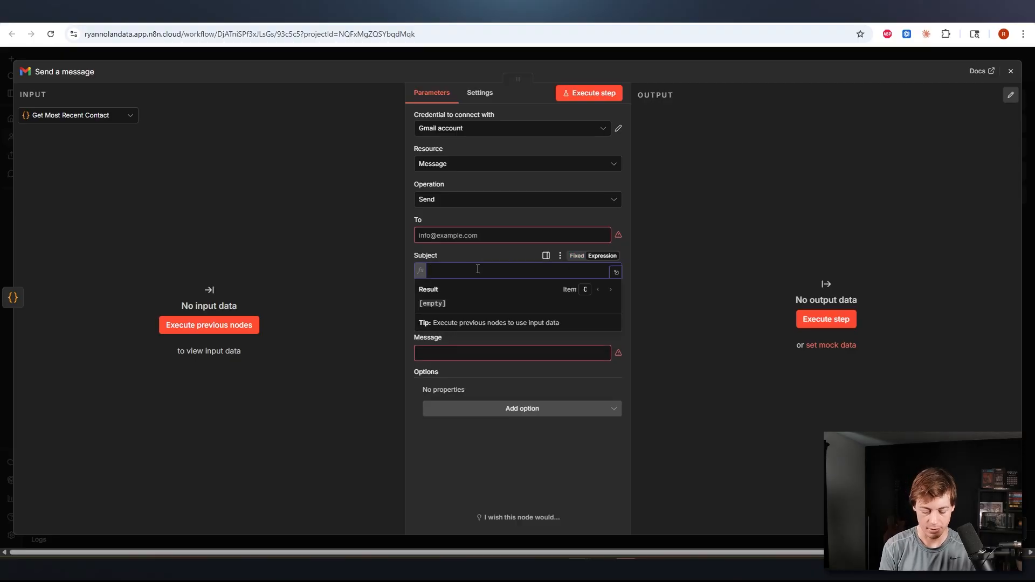
pyautogui.write('{{ jso')
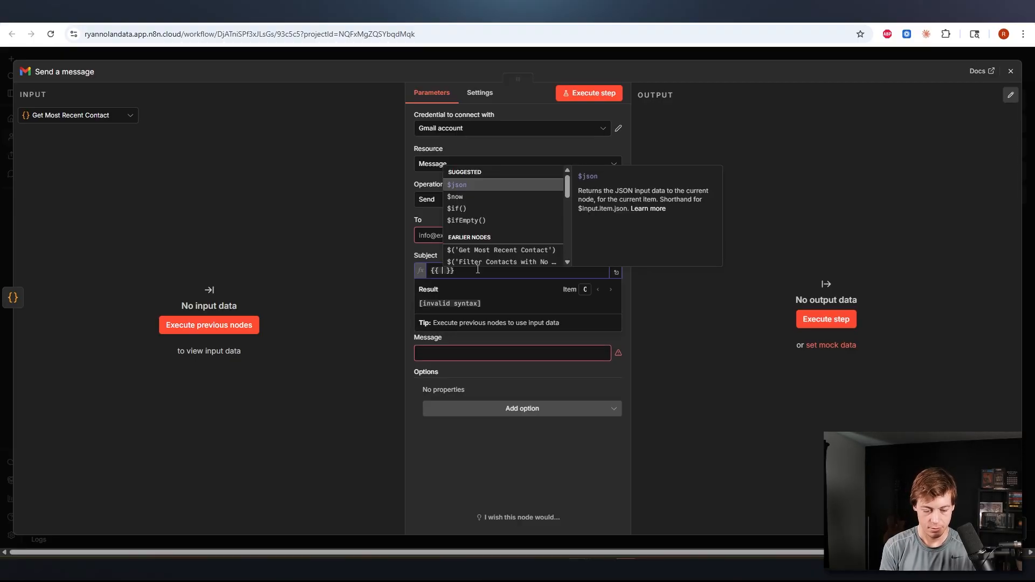
pyautogui.write('n.emailS')
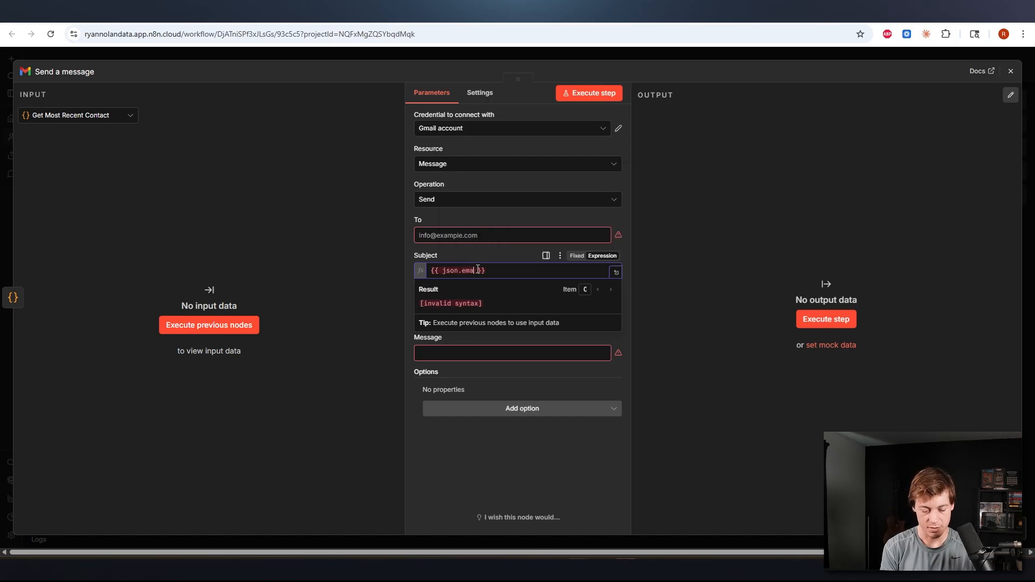
pyautogui.write('ubject')
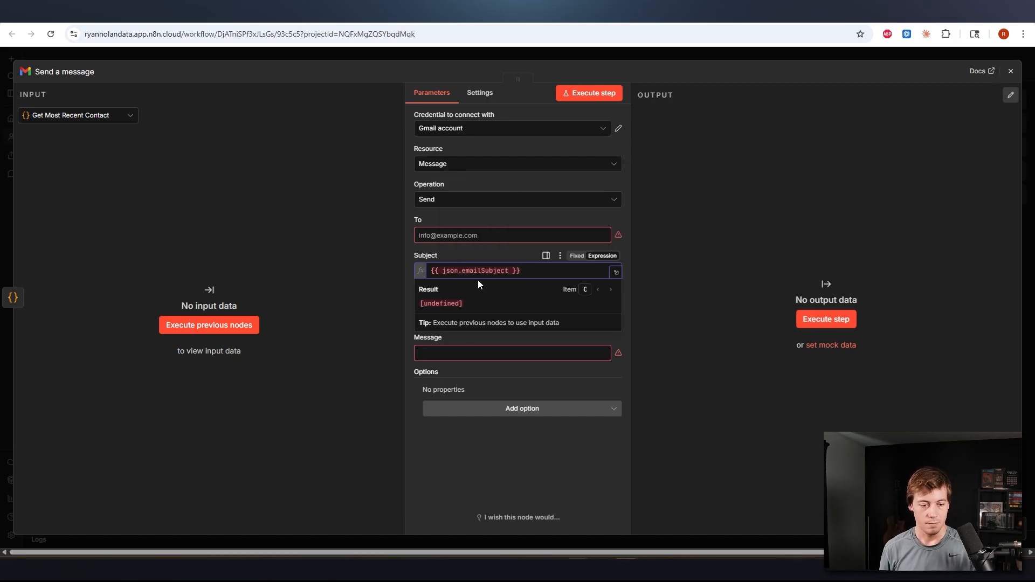
pyautogui.click(495, 258)
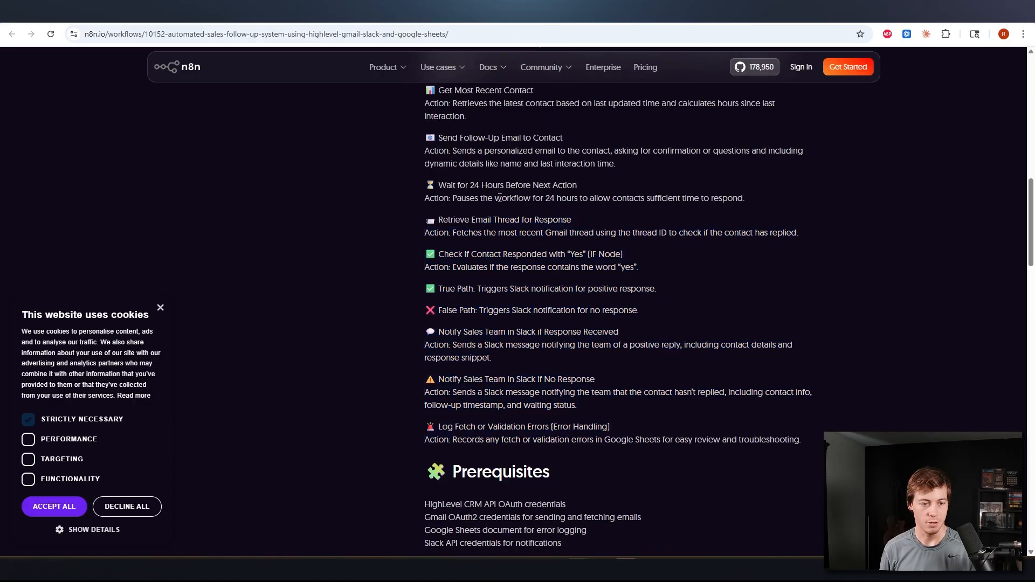
# Step: Consult the template page's node descriptions and fill the Message with the HTML follow-up email greeting {{ $json.firstName || $json.contactName }}
pyautogui.scroll(-10, 497, 199)
pyautogui.scroll(15, 497, 199)
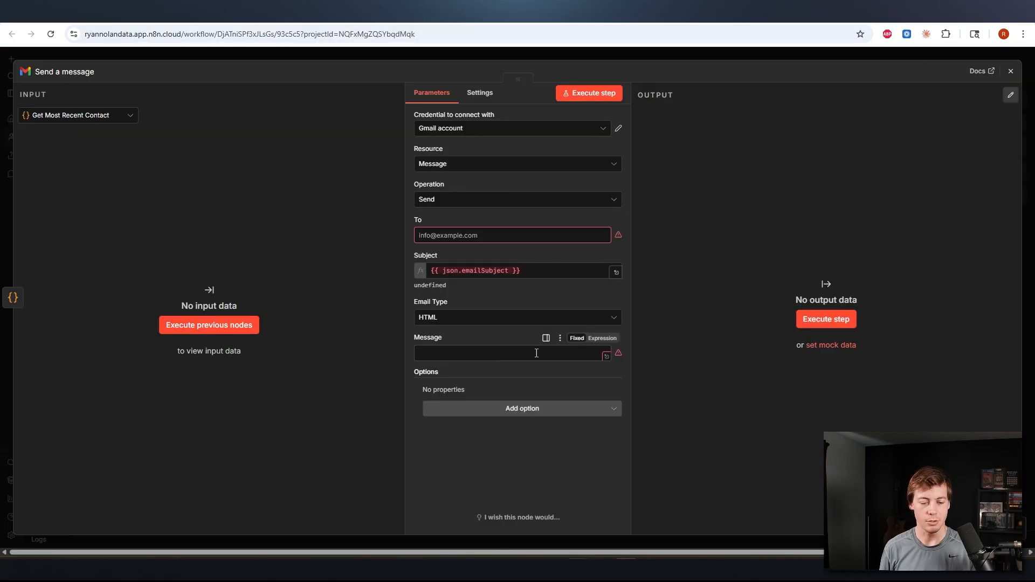
pyautogui.click(609, 358)
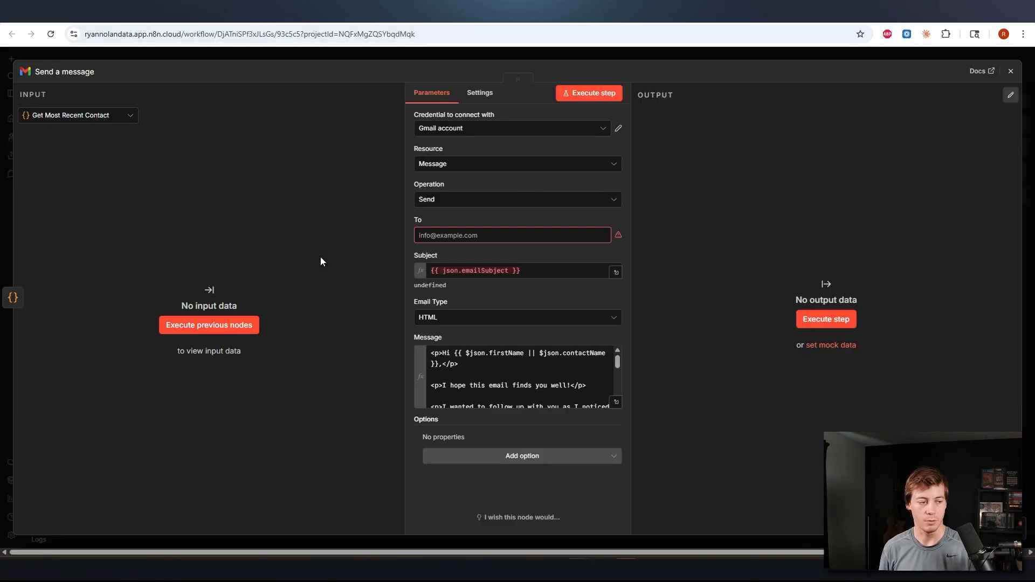
# Step: Open the full message expression, review its placeholders, and delete the hoursAgo and dateUpdated wording so the follow-up sentence ends at "heard back from you."
pyautogui.click(618, 402)
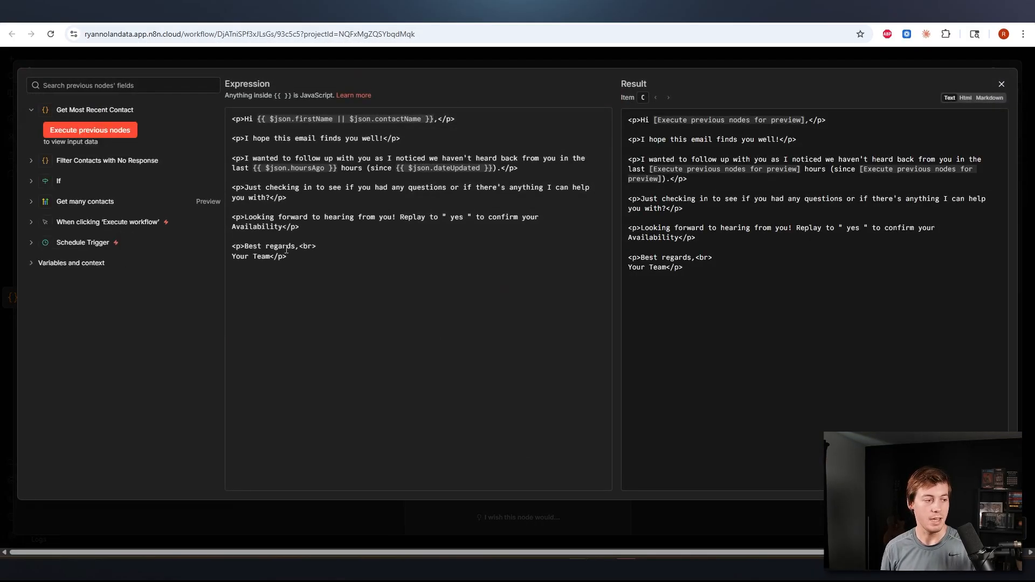
pyautogui.moveTo(332, 119); pyautogui.dragTo(281, 115)
pyautogui.moveTo(421, 118); pyautogui.dragTo(354, 118)
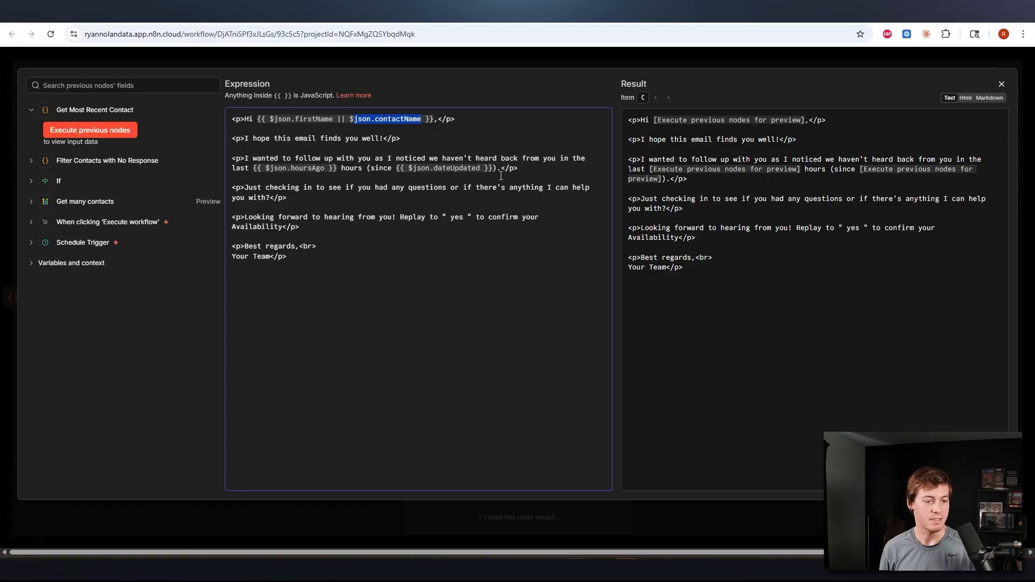
pyautogui.moveTo(493, 168); pyautogui.dragTo(399, 168)
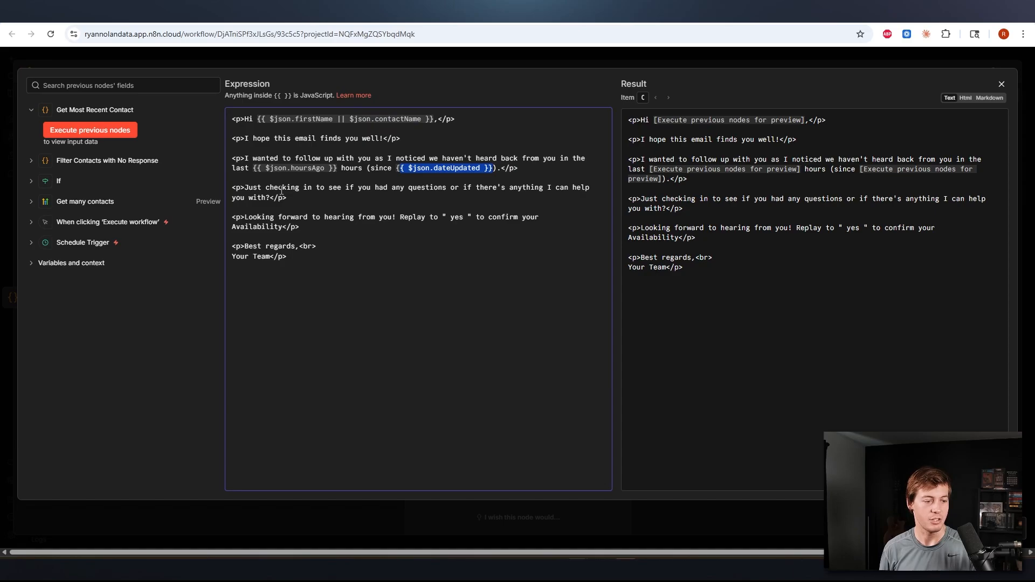
pyautogui.click(301, 190)
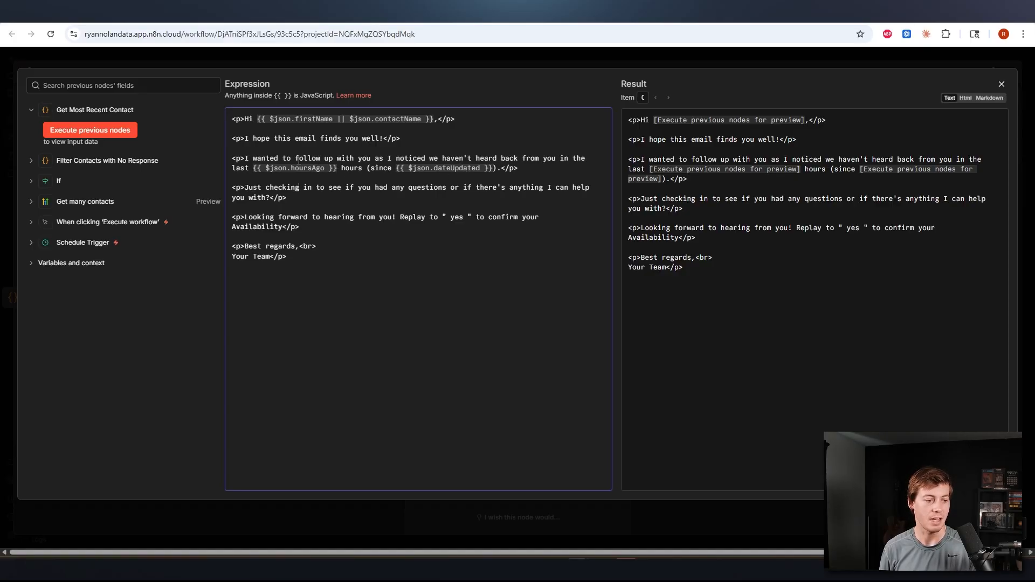
pyautogui.moveTo(559, 159); pyautogui.dragTo(496, 167)
pyautogui.press('BackSpace')
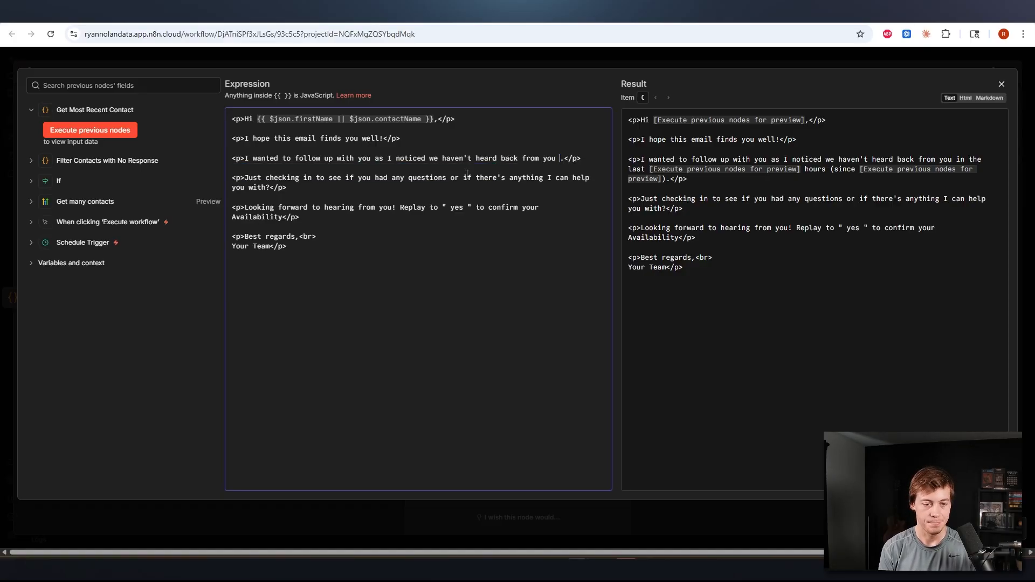
pyautogui.press('BackSpace')
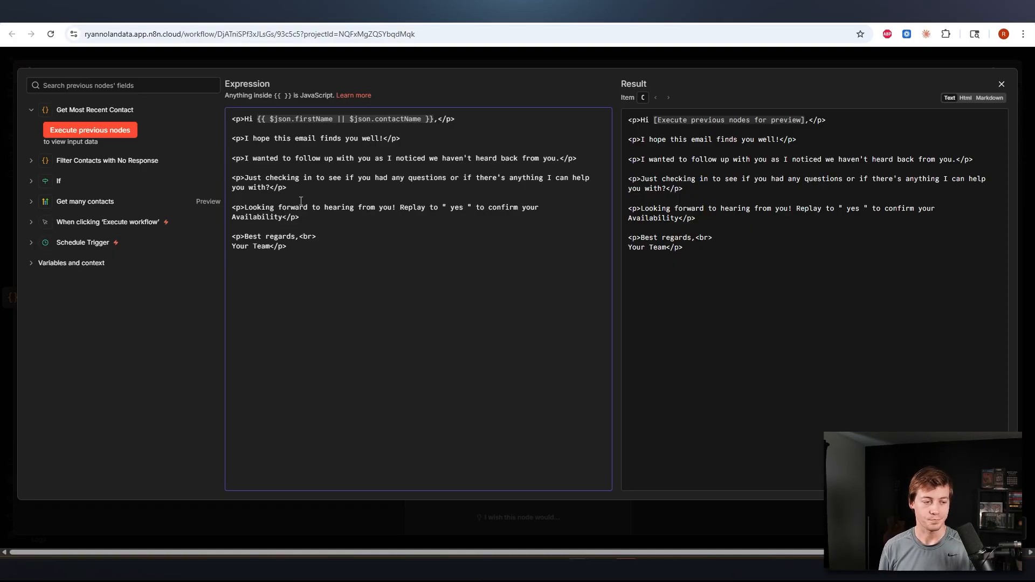
# Step: Review the email's check-in question, the "yes" reply request and the sign-off, and close the expression editor
pyautogui.moveTo(287, 188); pyautogui.dragTo(223, 180)
pyautogui.moveTo(299, 217); pyautogui.dragTo(208, 209)
pyautogui.click(444, 241)
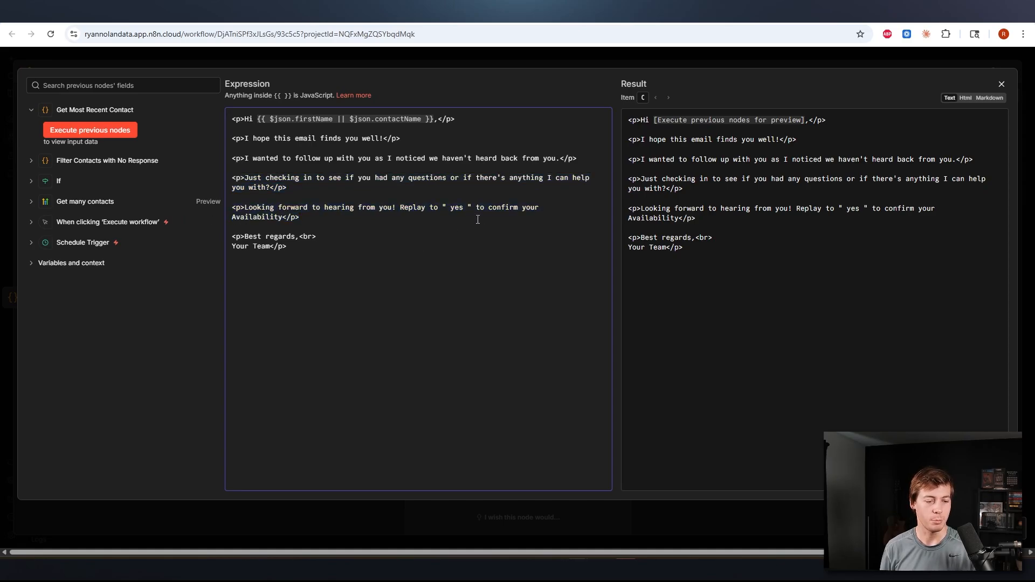
pyautogui.doubleClick(455, 209)
pyautogui.moveTo(469, 208); pyautogui.dragTo(447, 208)
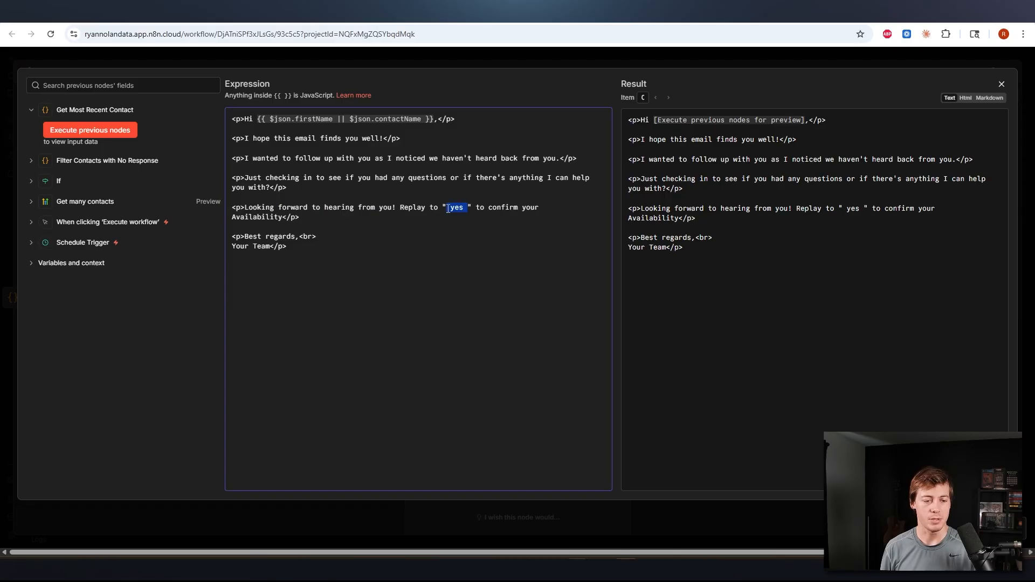
pyautogui.click(294, 269)
pyautogui.moveTo(287, 248)
pyautogui.mouseDown()
pyautogui.moveTo(237, 247)
pyautogui.moveTo(270, 247)
pyautogui.mouseUp()
pyautogui.click(240, 246)
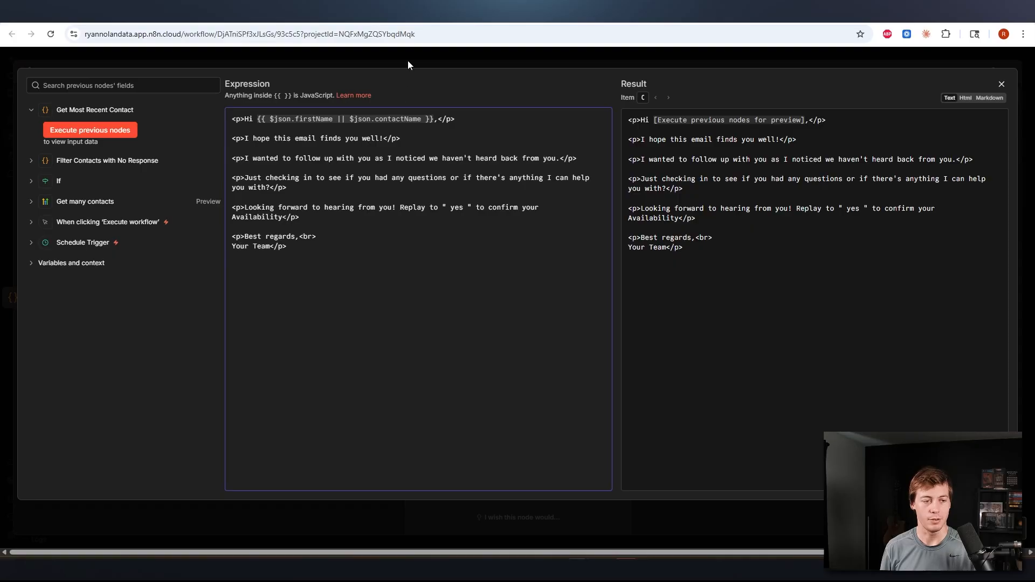
pyautogui.click(409, 58)
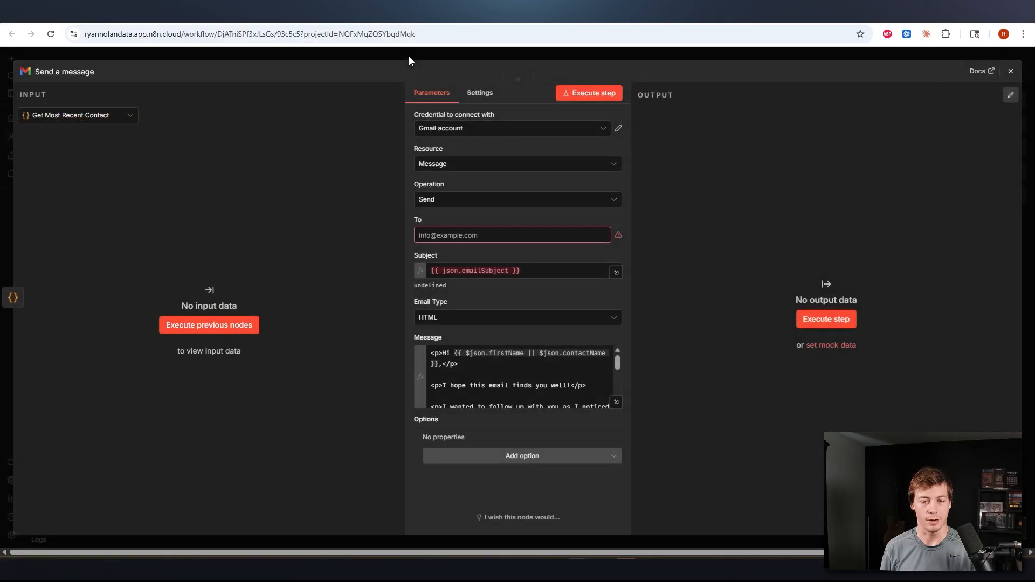
# Step: Try {{ json.email }} as the To expression by adapting a copy of the subject expression, and clear the field
pyautogui.tripleClick(492, 273)
pyautogui.hotkey('ctrl', 'c')
pyautogui.click(470, 239)
pyautogui.hotkey('ctrl', 'v')
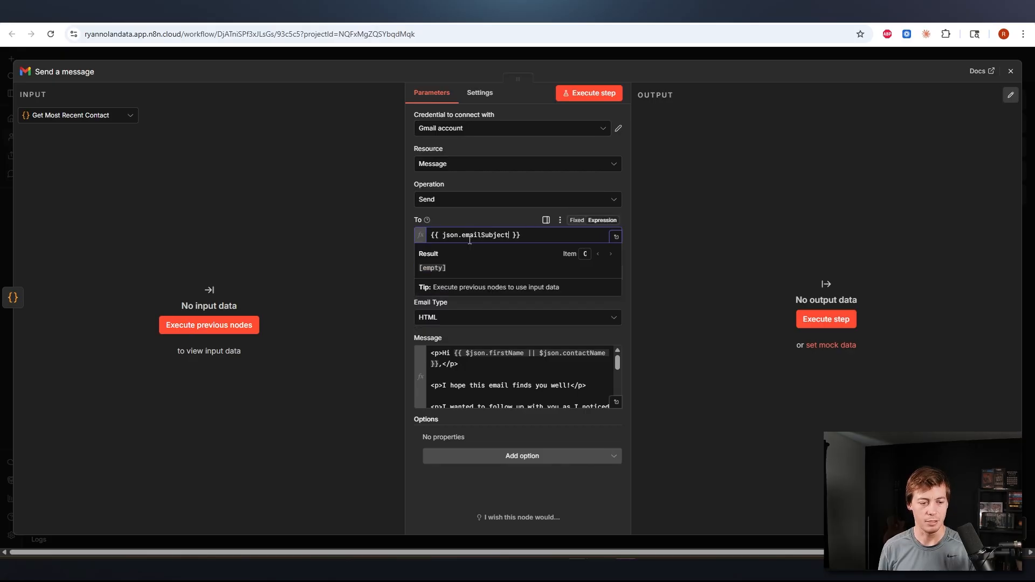
pyautogui.doubleClick(470, 237)
pyautogui.write('e')
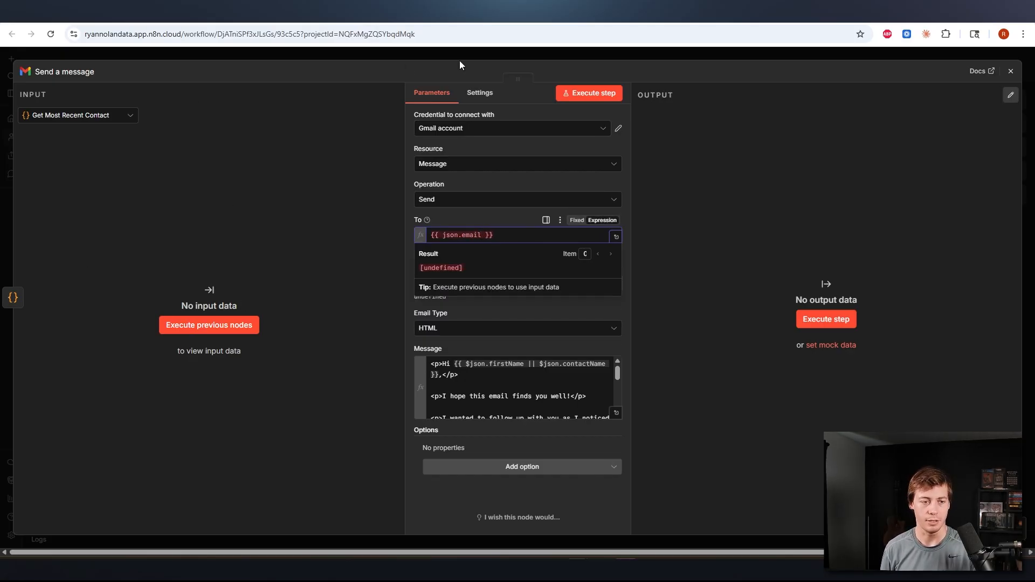
pyautogui.hotkey('ctrl', 'a')
pyautogui.press('BackSpace')
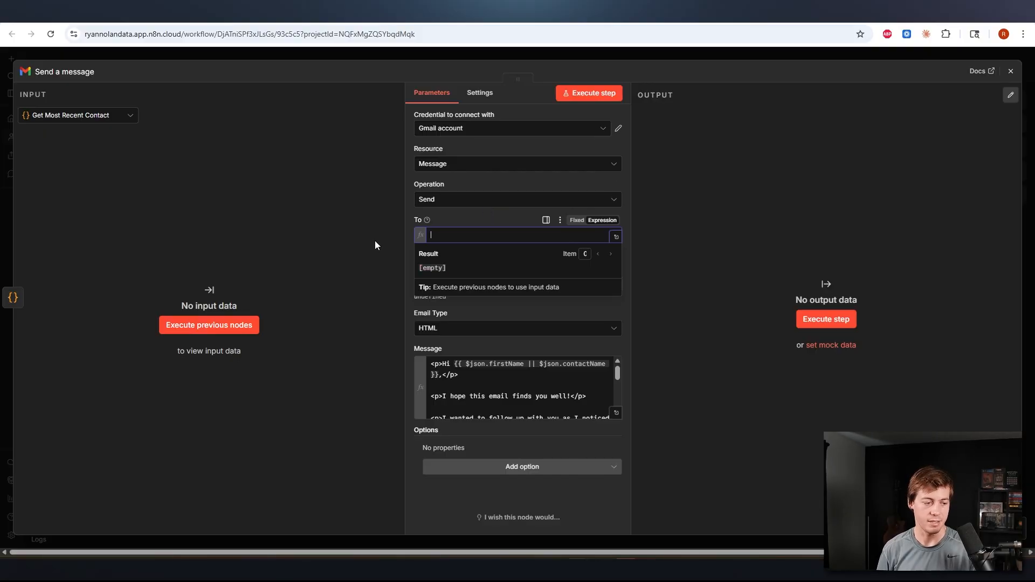
pyautogui.click(374, 241)
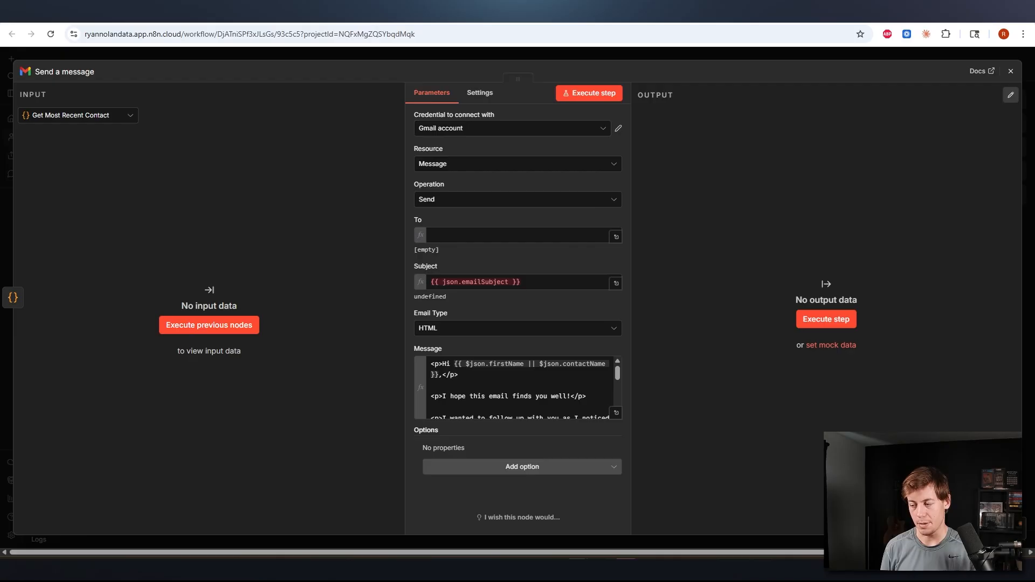
# Step: Add the Append n8n Attribution option to the Gmail message, turn it off, and close the node settings
pyautogui.click(576, 470)
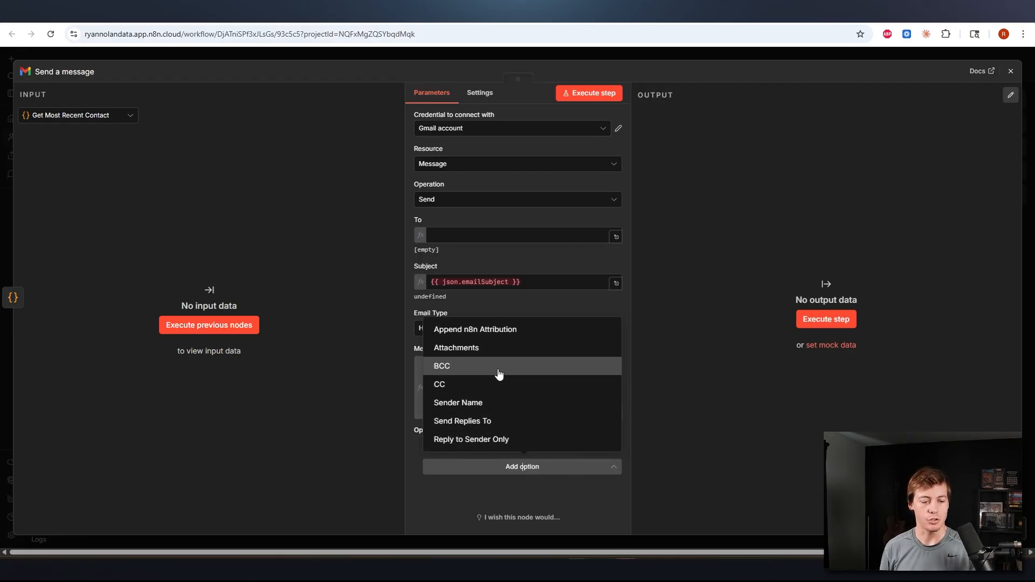
pyautogui.click(500, 331)
pyautogui.click(441, 462)
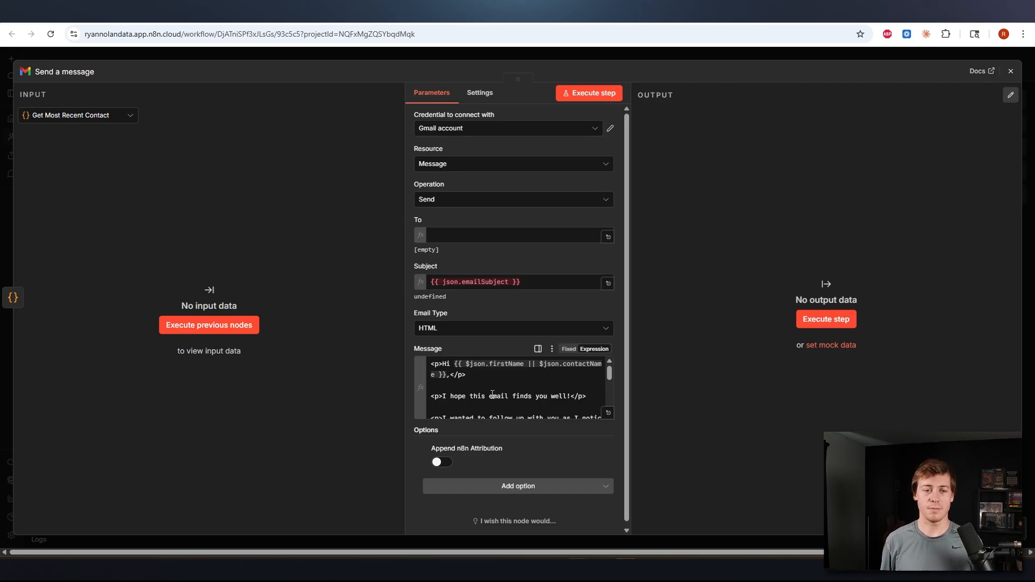
pyautogui.click(653, 52)
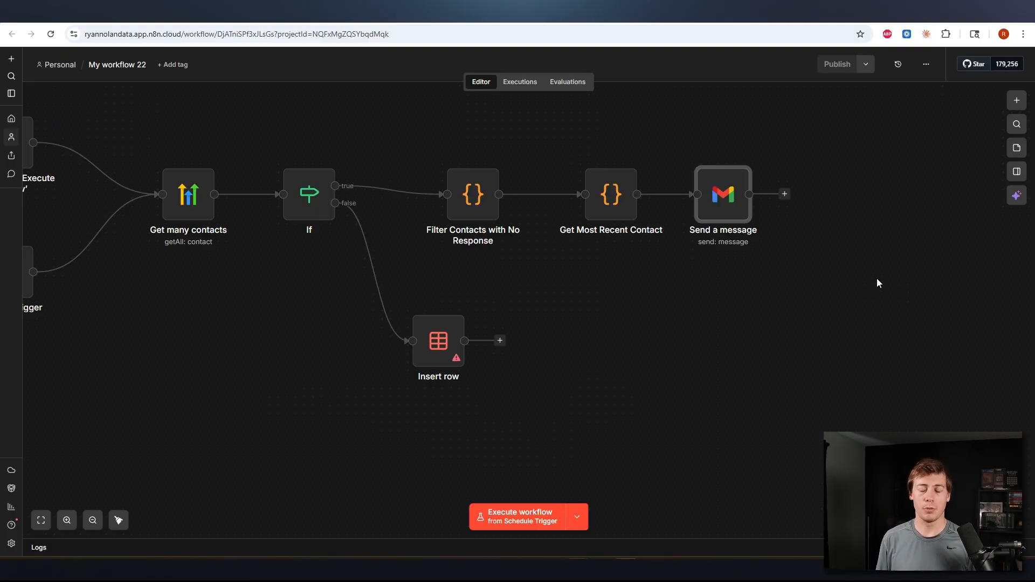
# Step: Add a Wait node after the Send a message node
pyautogui.moveTo(876, 279); pyautogui.dragTo(799, 276)
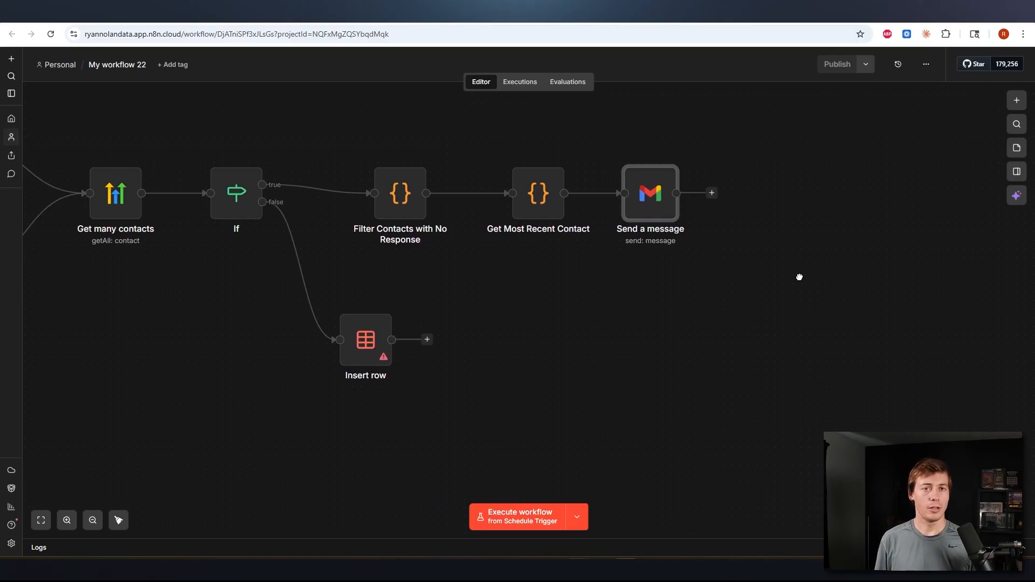
pyautogui.click(1017, 100)
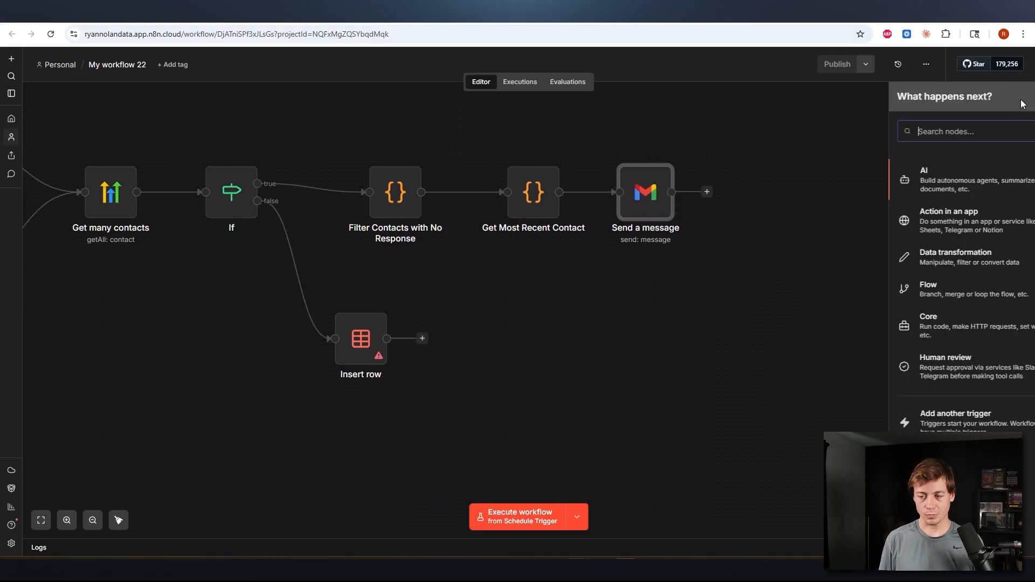
pyautogui.write('wait')
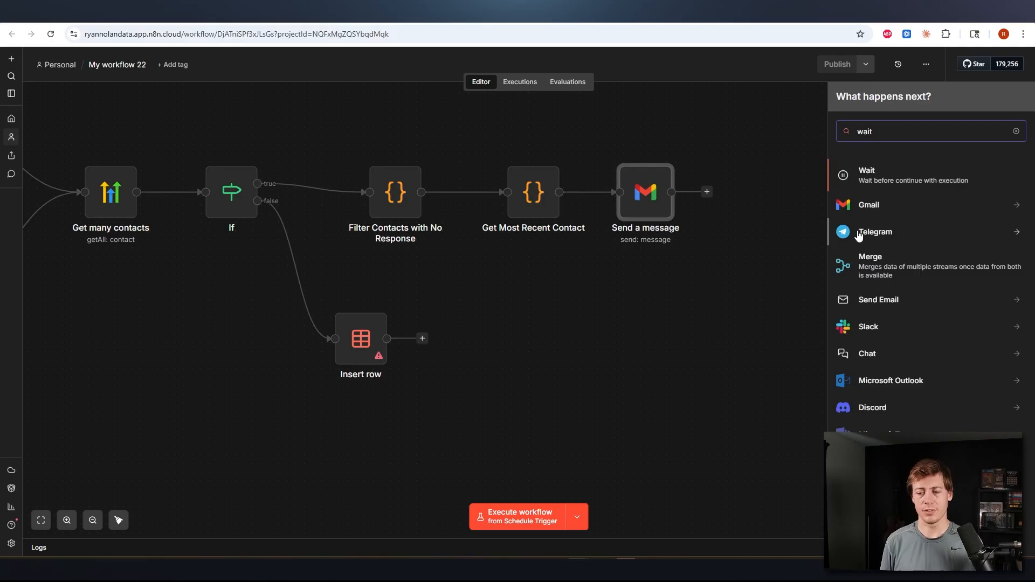
pyautogui.click(894, 183)
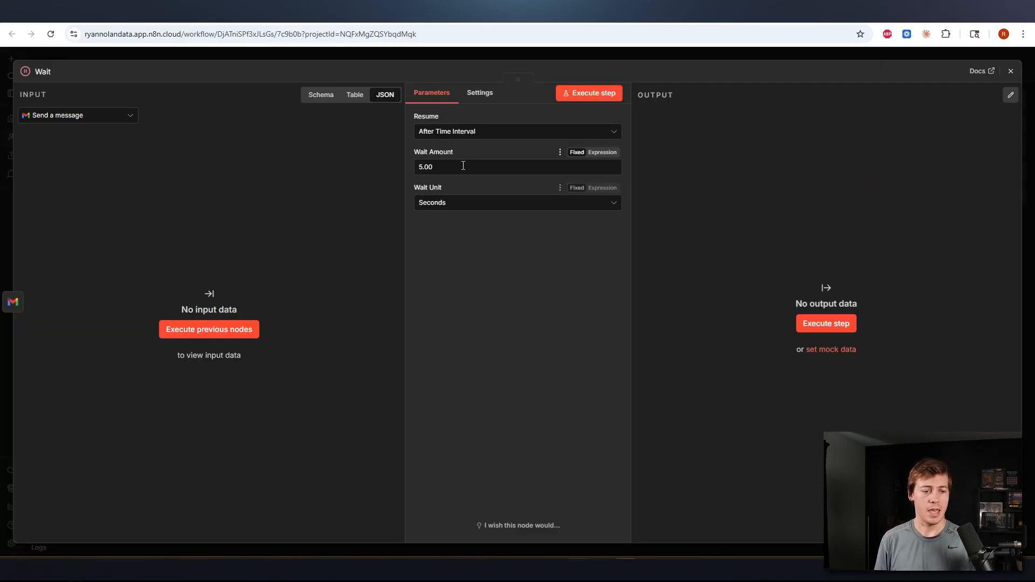
# Step: Set the Wait node to resume after an interval of 24 hours, and close its settings
pyautogui.click(456, 203)
pyautogui.click(451, 263)
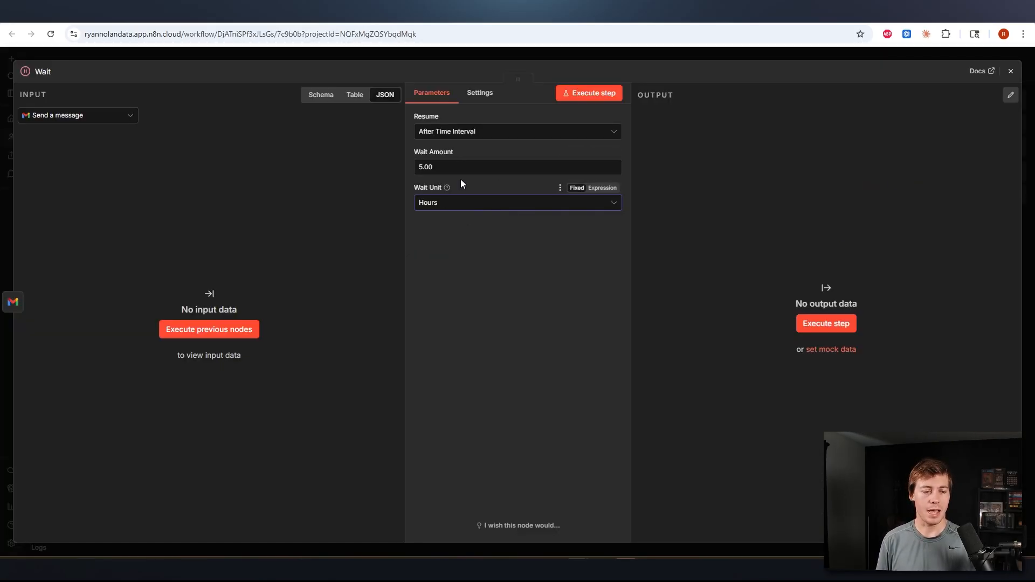
pyautogui.moveTo(458, 167); pyautogui.dragTo(385, 167)
pyautogui.write('2')
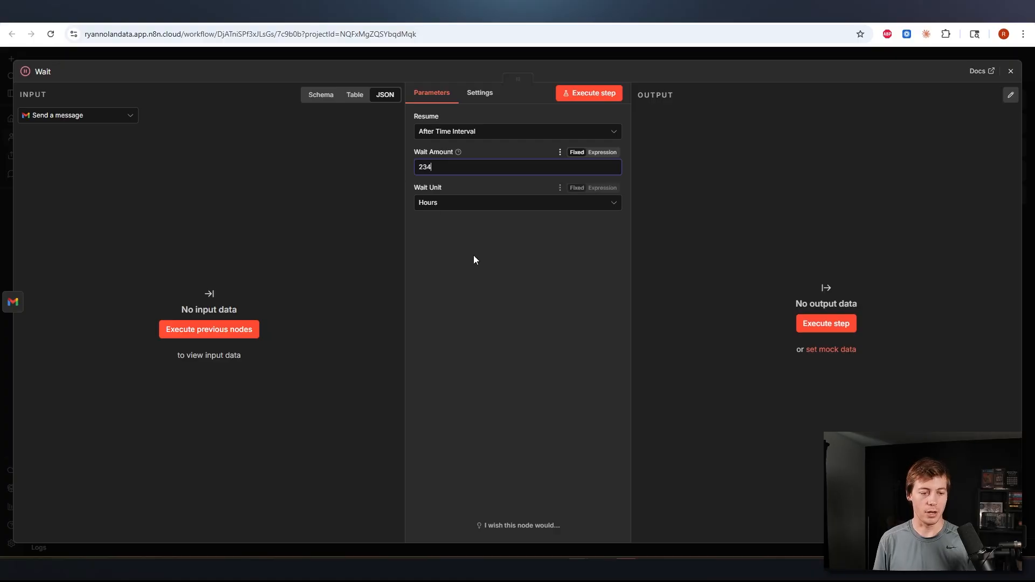
pyautogui.write('4')
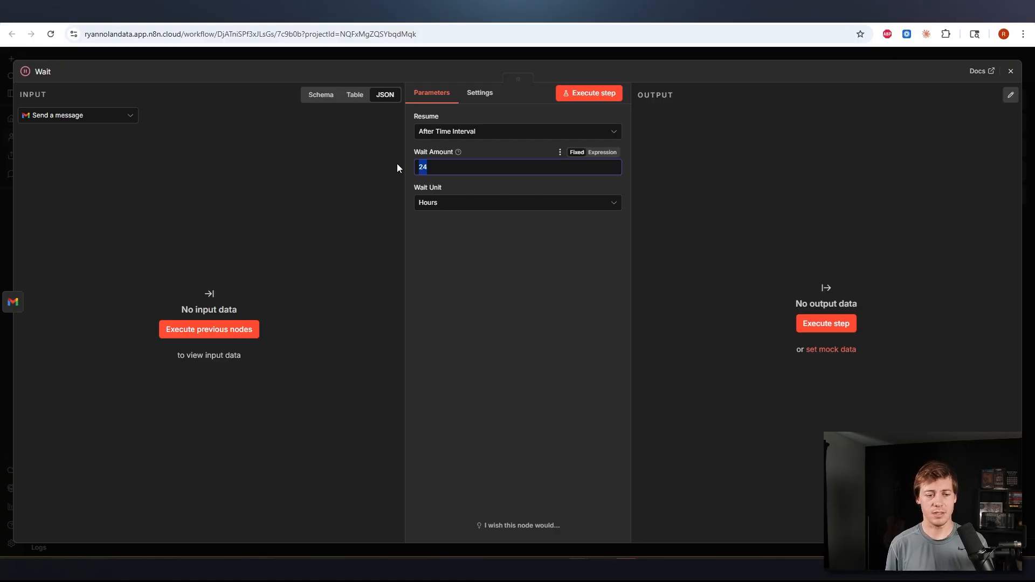
pyautogui.write('8')
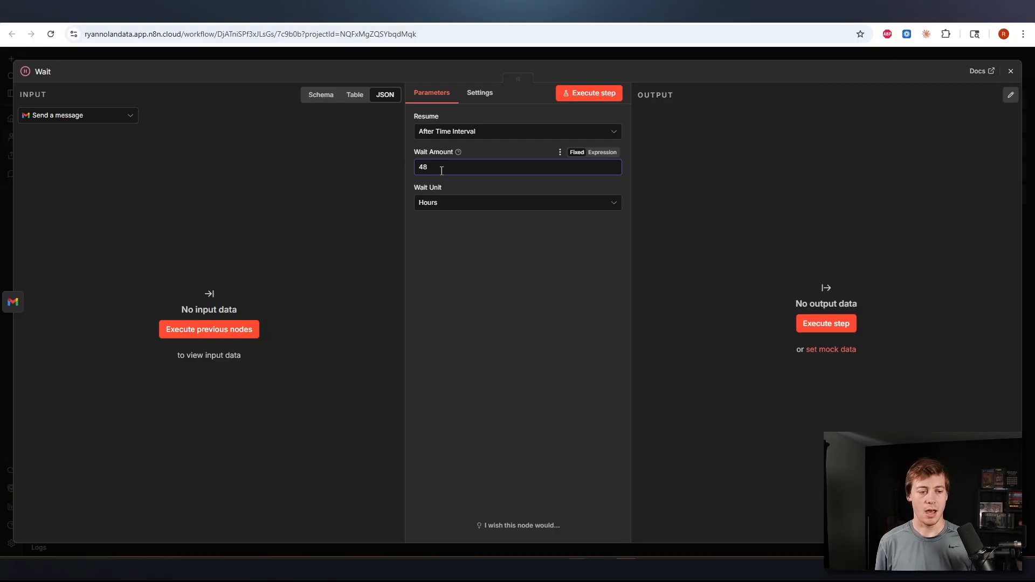
pyautogui.hotkey('ctrl', 'a')
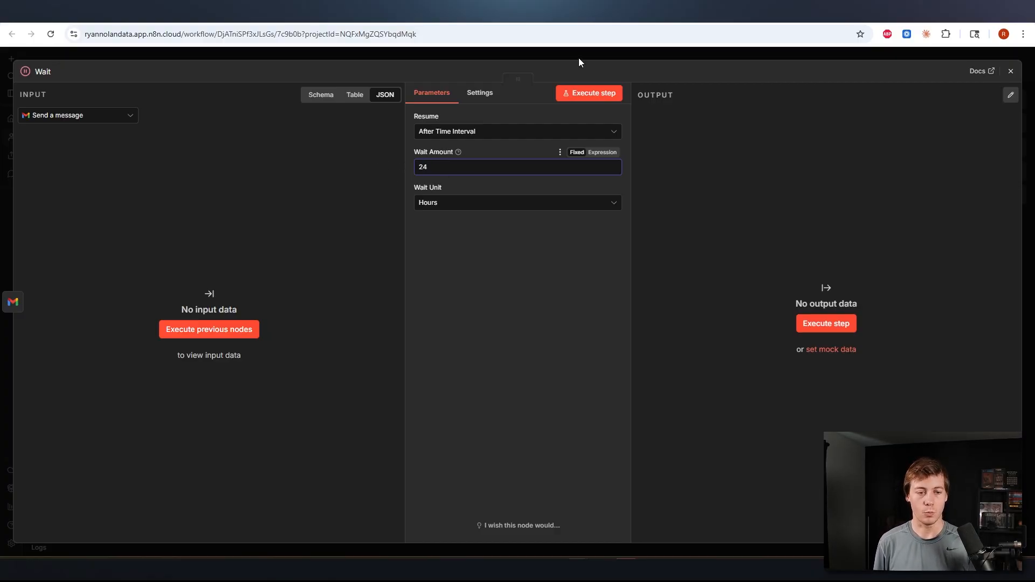
pyautogui.click(578, 56)
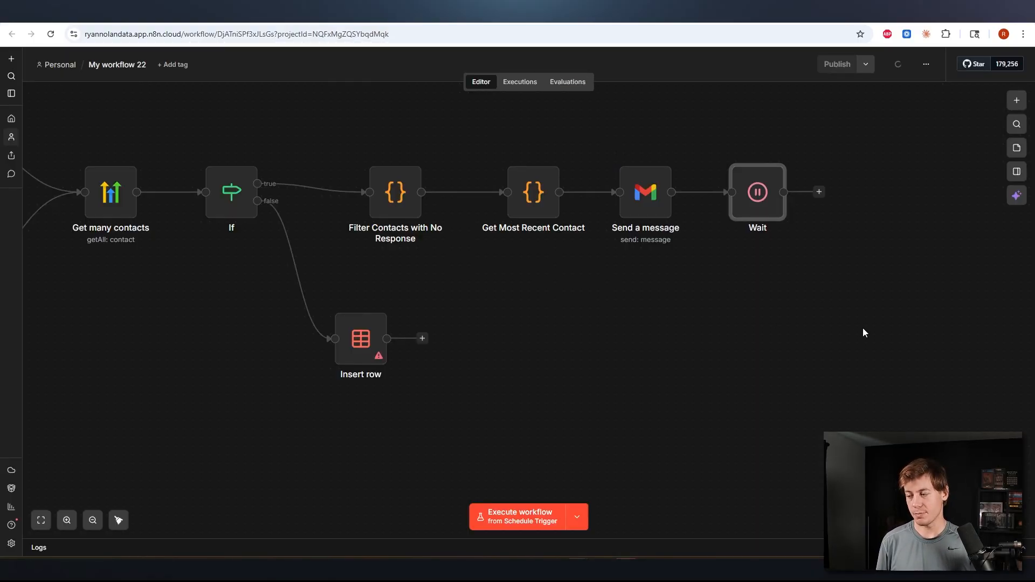
# Step: Add a Gmail node with the Get a thread action after the Wait node, and close its settings
pyautogui.moveTo(865, 263); pyautogui.dragTo(652, 275)
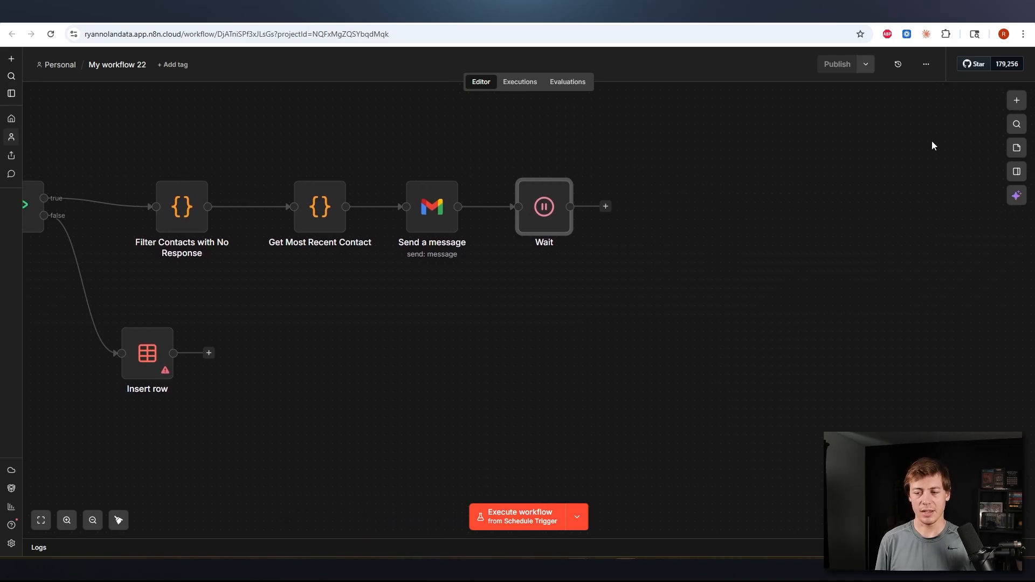
pyautogui.press('Tab')
pyautogui.write('gmai')
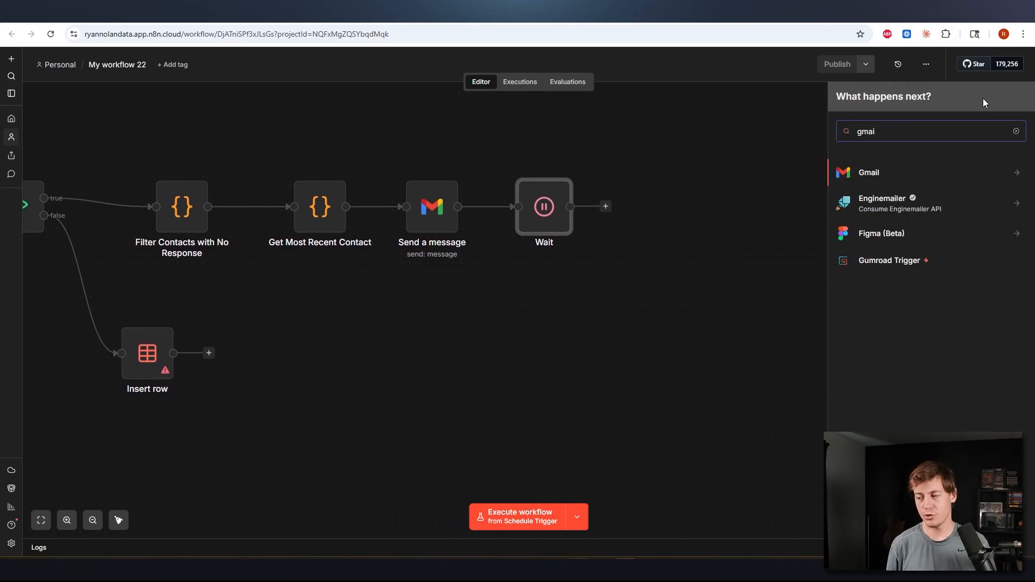
pyautogui.click(917, 171)
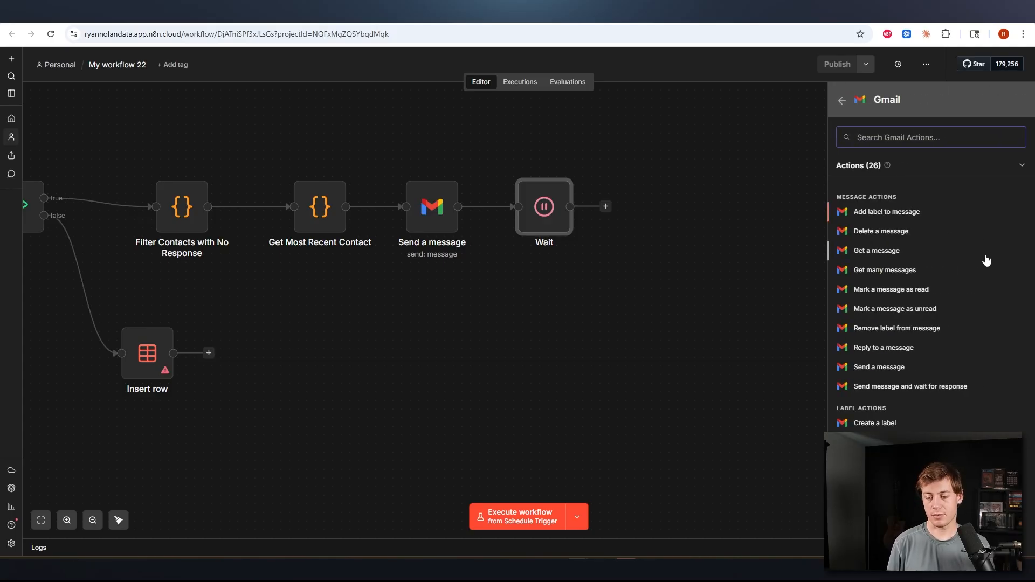
pyautogui.scroll(-8, 896, 217)
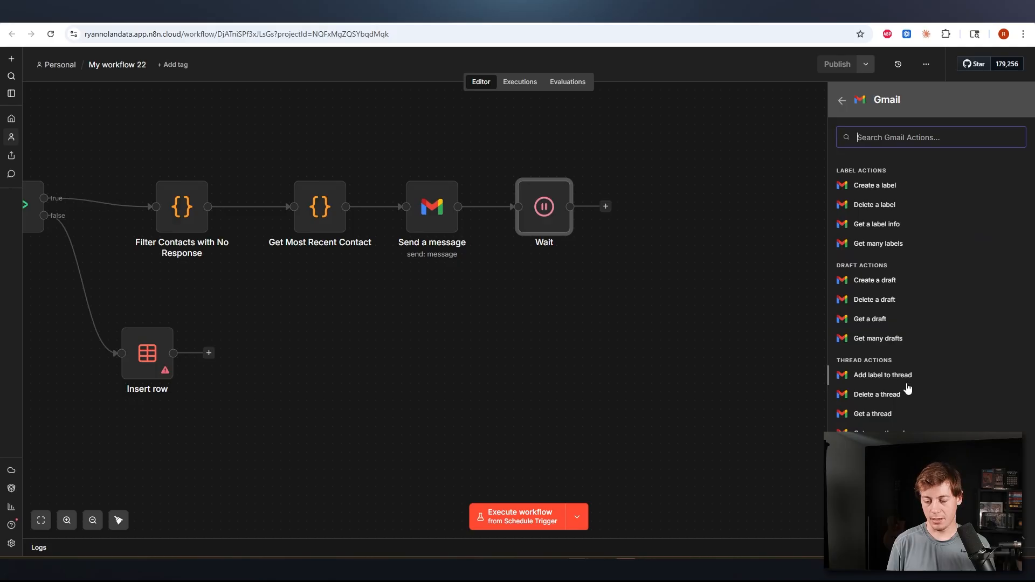
pyautogui.click(900, 472)
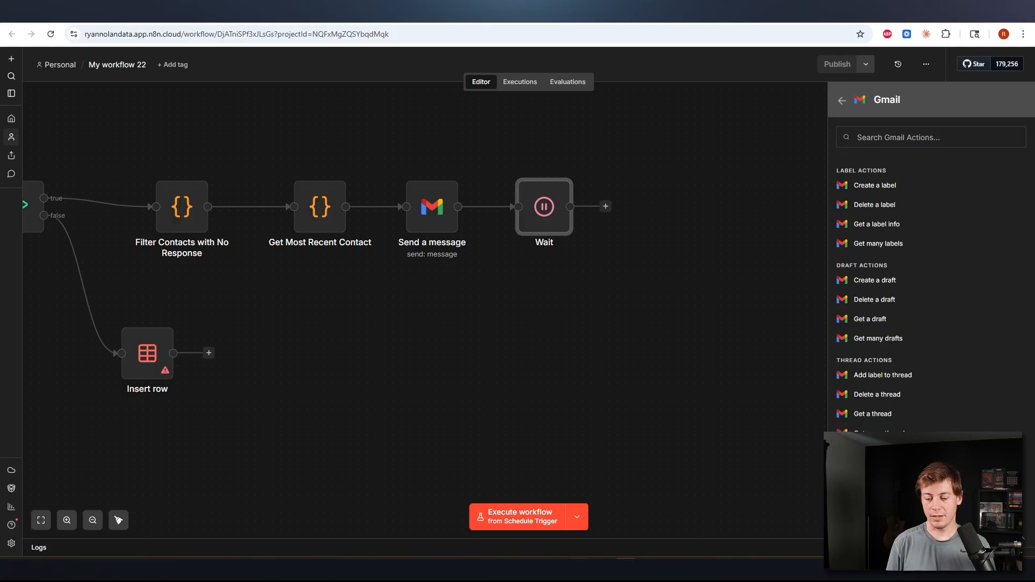
pyautogui.click(887, 413)
pyautogui.click(679, 54)
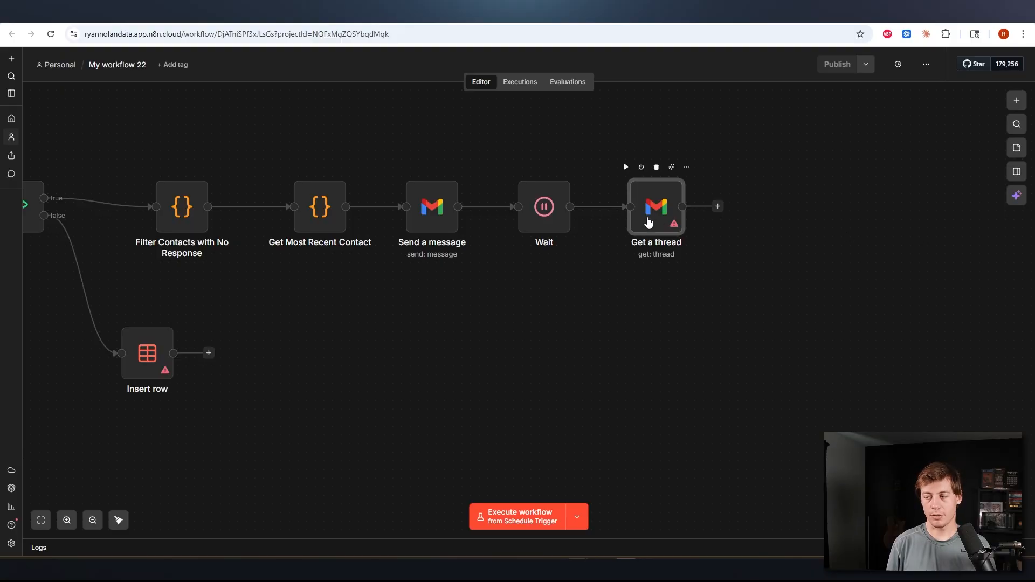
# Step: Set the Get a thread node's Thread ID to the expression {{json.thereadId}} and close its settings
pyautogui.doubleClick(650, 222)
pyautogui.click(445, 232)
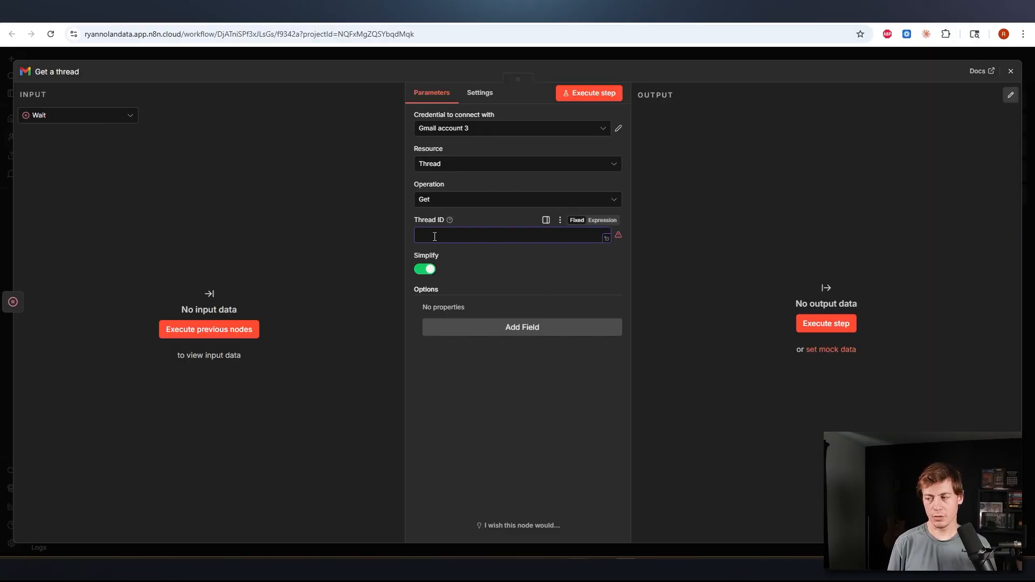
pyautogui.write('{{')
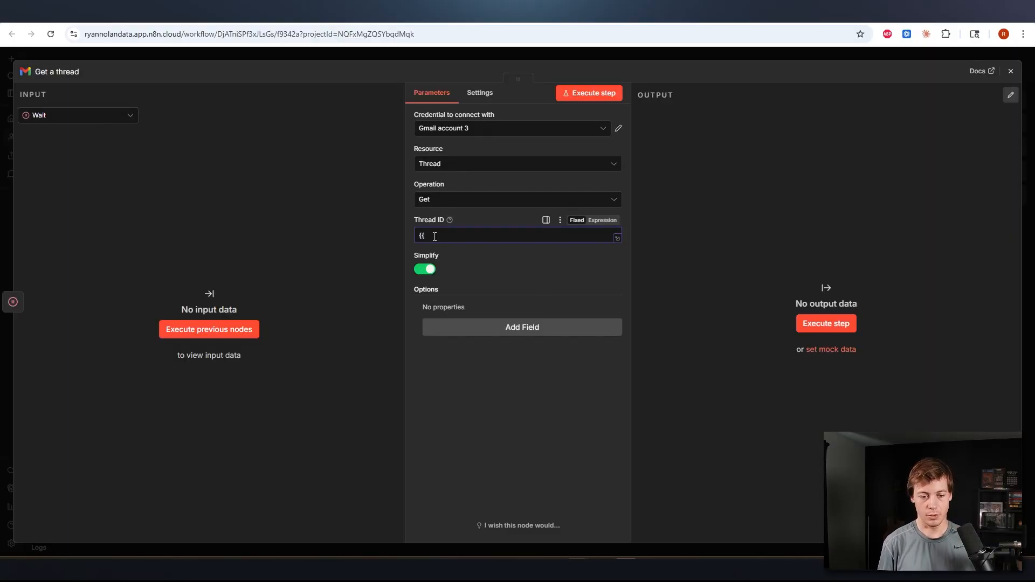
pyautogui.click(601, 220)
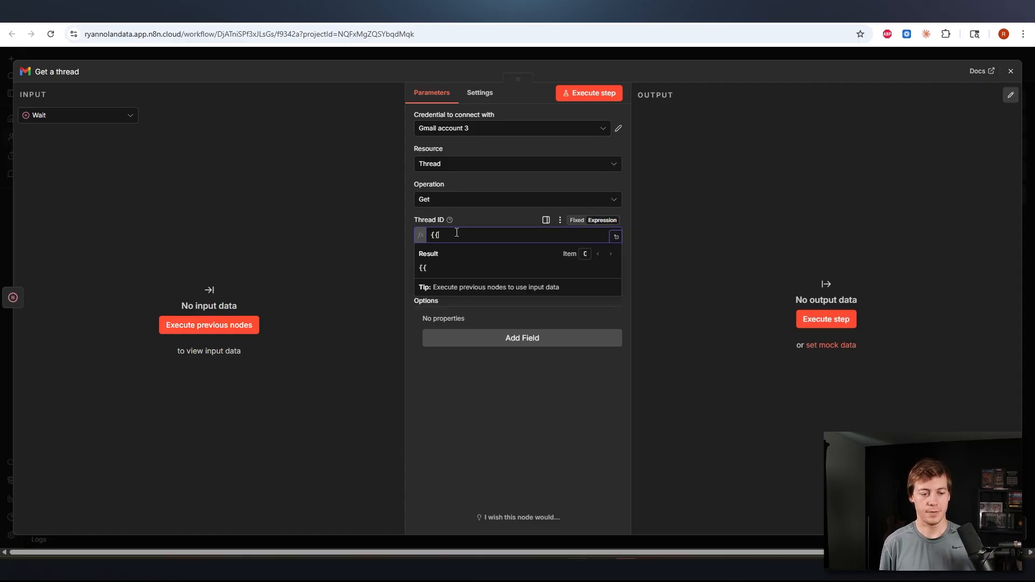
pyautogui.write('jso')
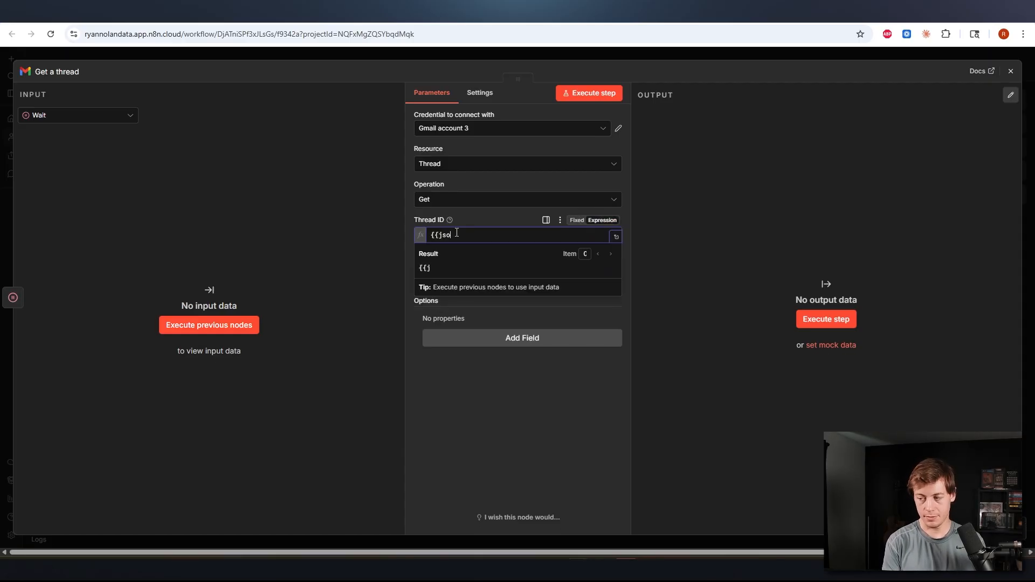
pyautogui.write('n.there')
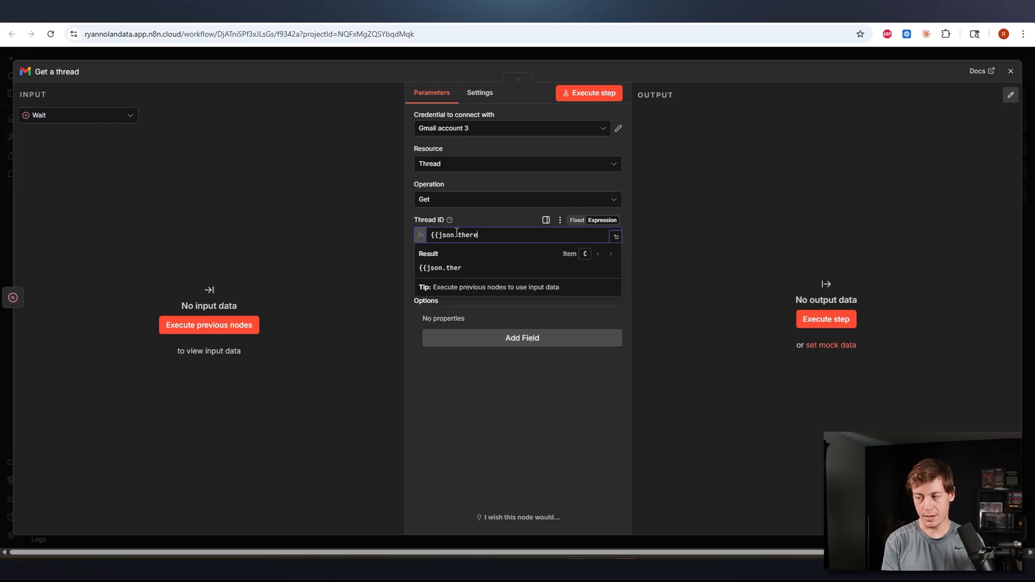
pyautogui.write('adId')
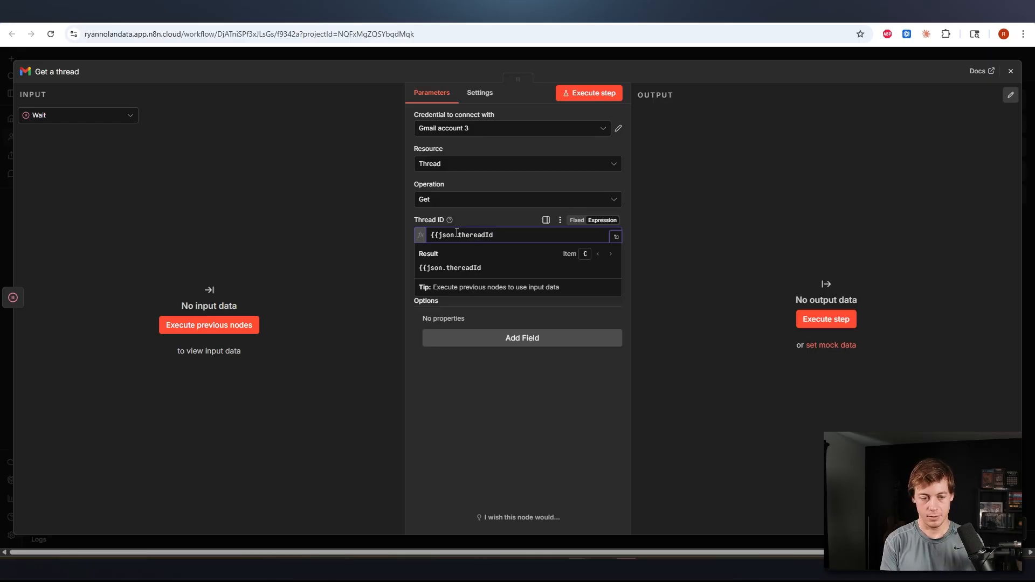
pyautogui.write('}}')
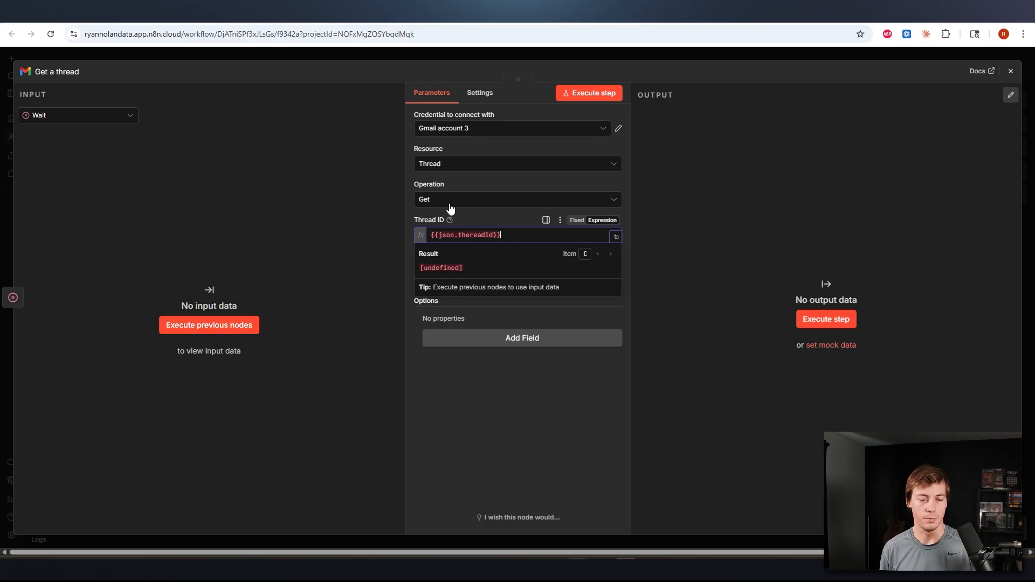
pyautogui.click(418, 58)
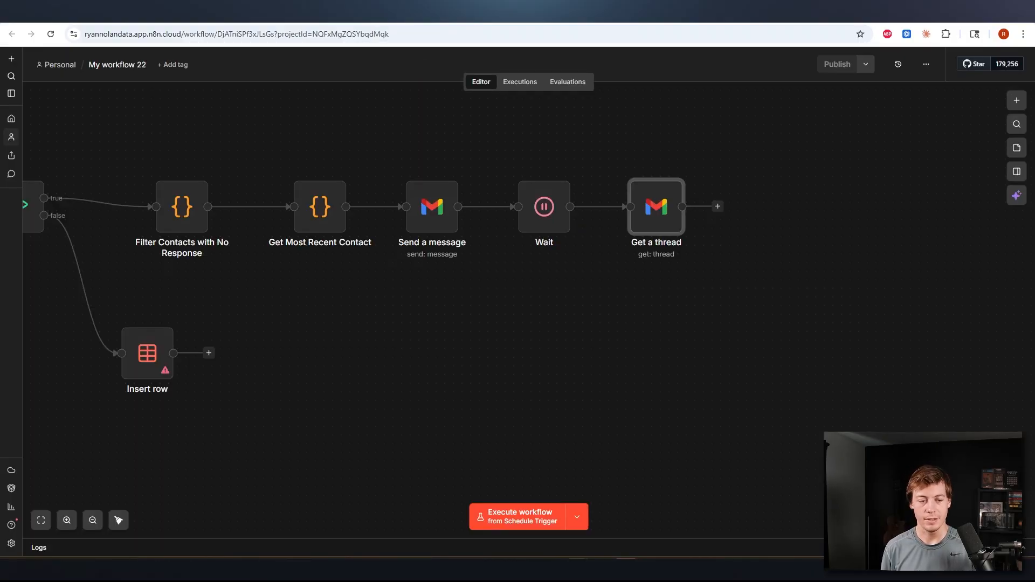
# Step: Review the "yes" reply request in the Send a message node's full message expression, and close the node
pyautogui.hscroll(-6, 353, 326)
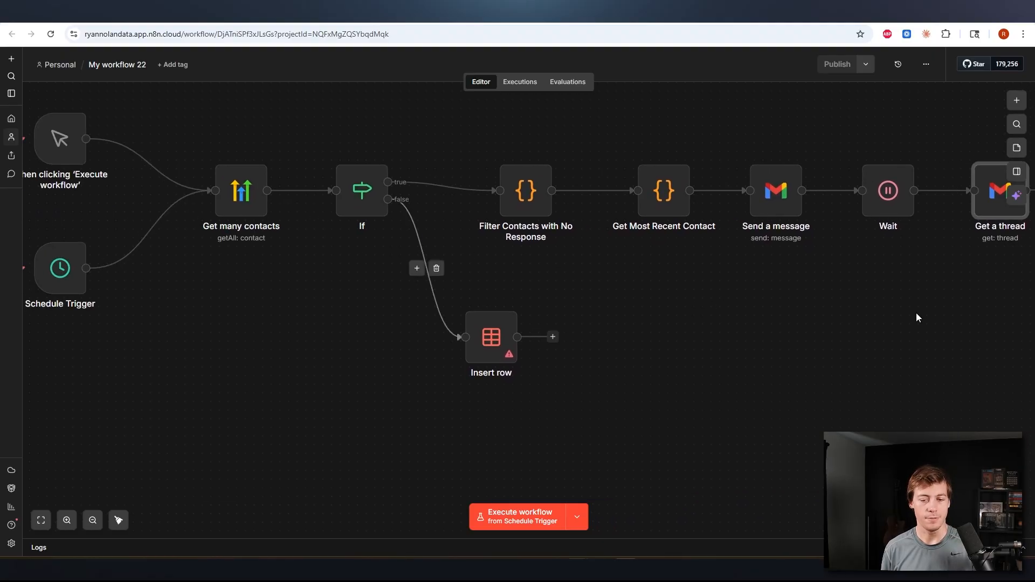
pyautogui.hscroll(4, 918, 318)
pyautogui.doubleClick(582, 216)
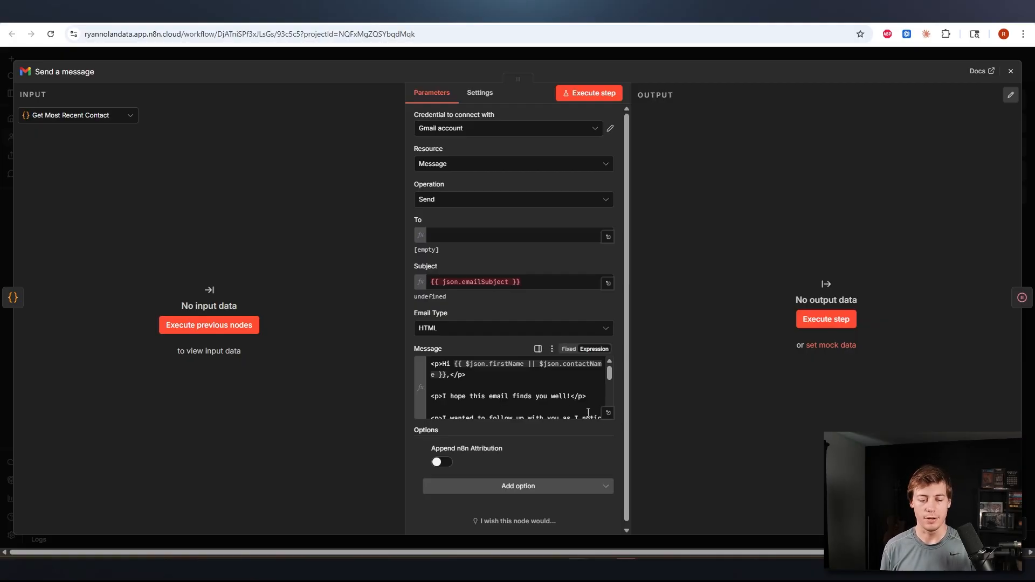
pyautogui.click(609, 413)
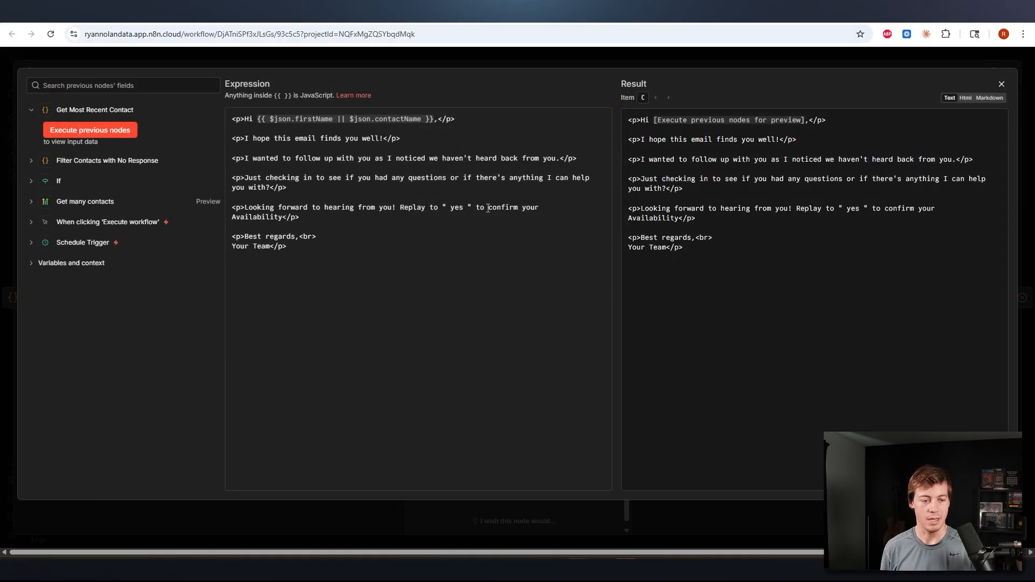
pyautogui.moveTo(405, 210); pyautogui.dragTo(482, 210)
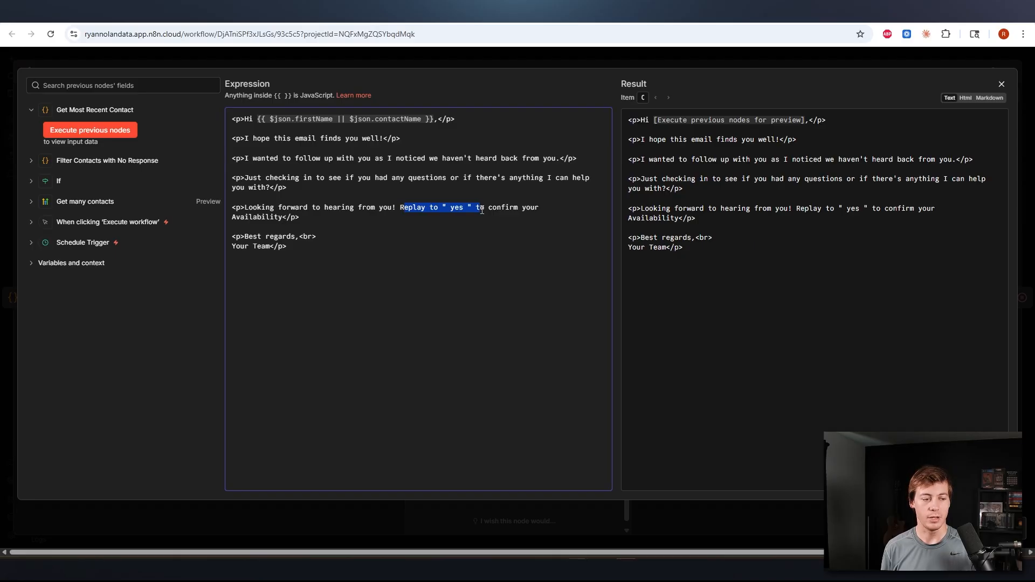
pyautogui.click(562, 67)
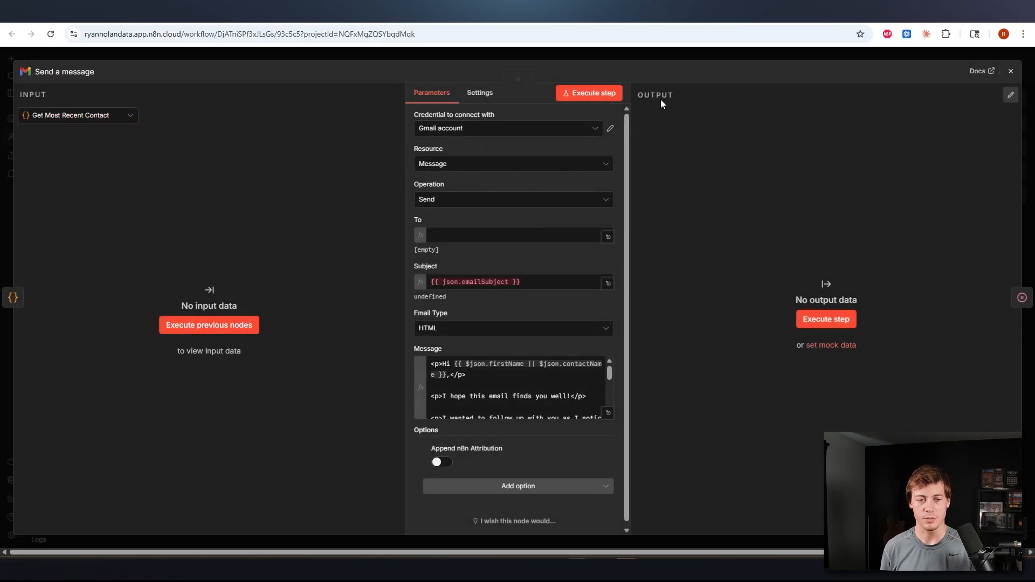
pyautogui.click(628, 53)
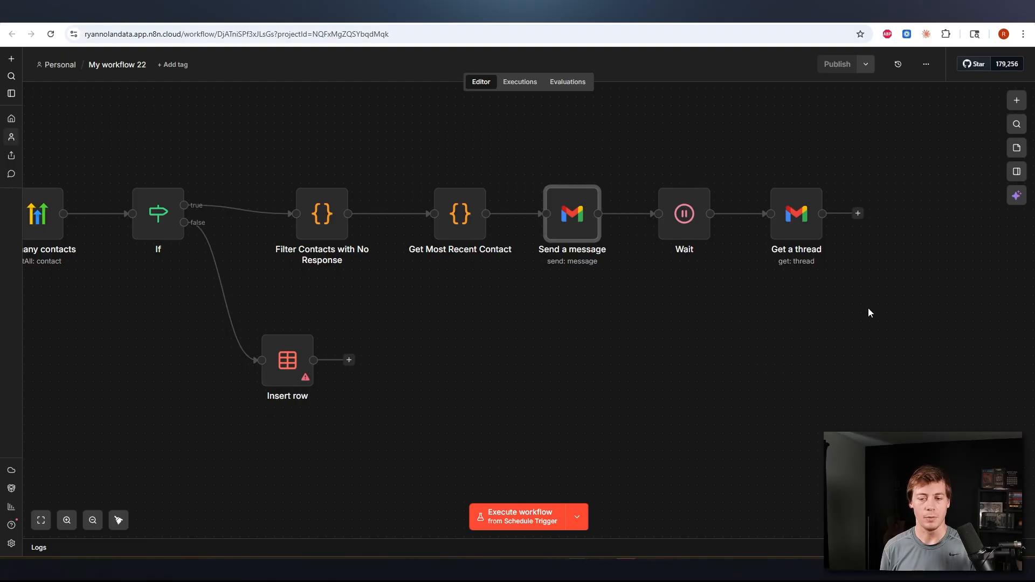
# Step: Add an If node to the workflow and close its settings
pyautogui.hscroll(5, 868, 309)
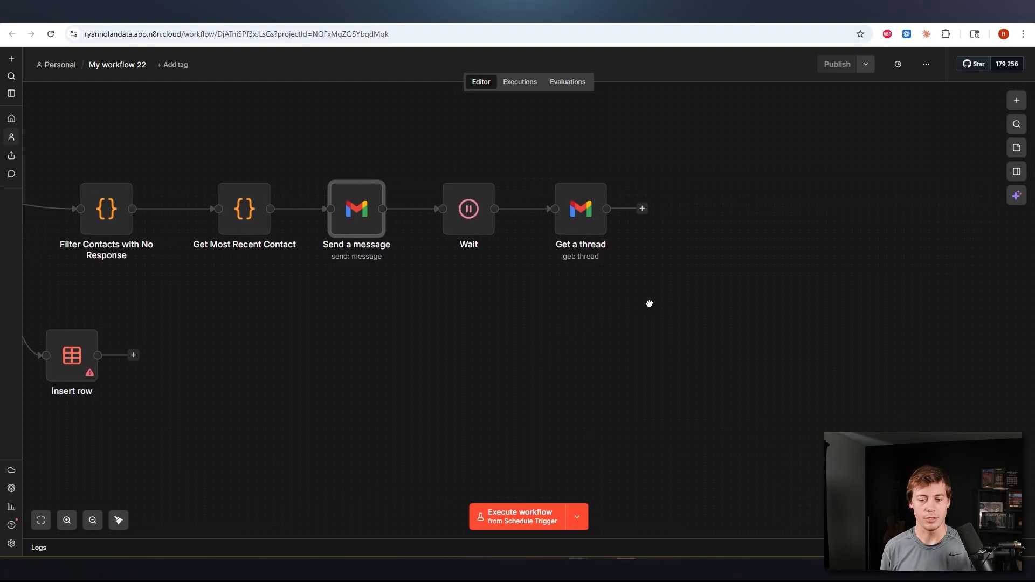
pyautogui.click(1016, 106)
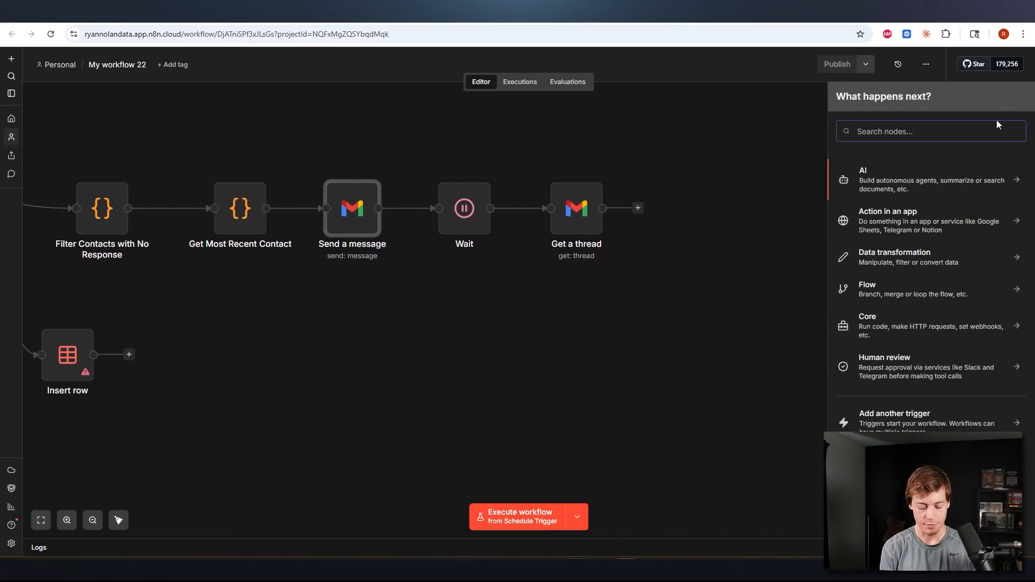
pyautogui.write('if')
pyautogui.press('Return')
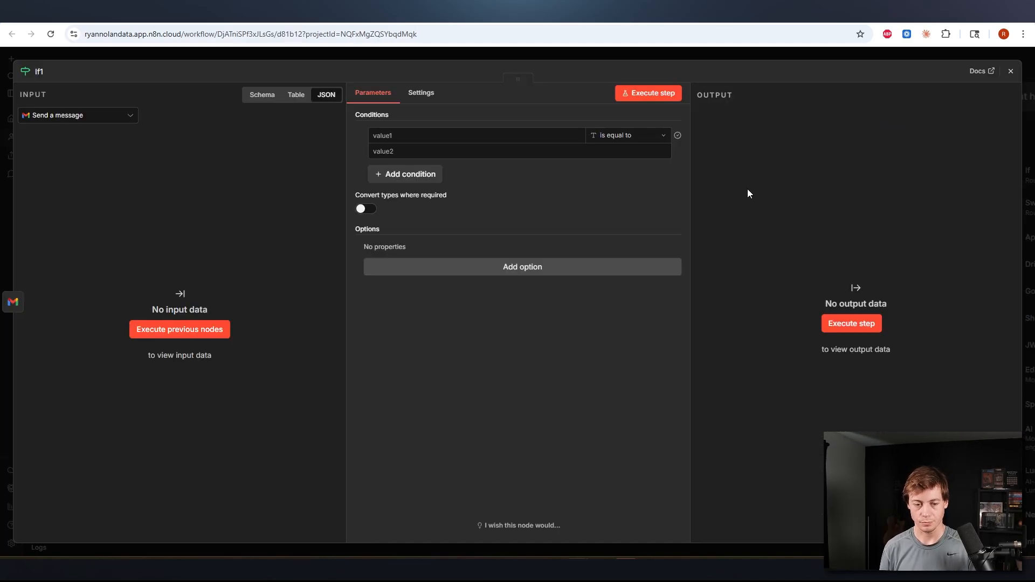
pyautogui.click(695, 53)
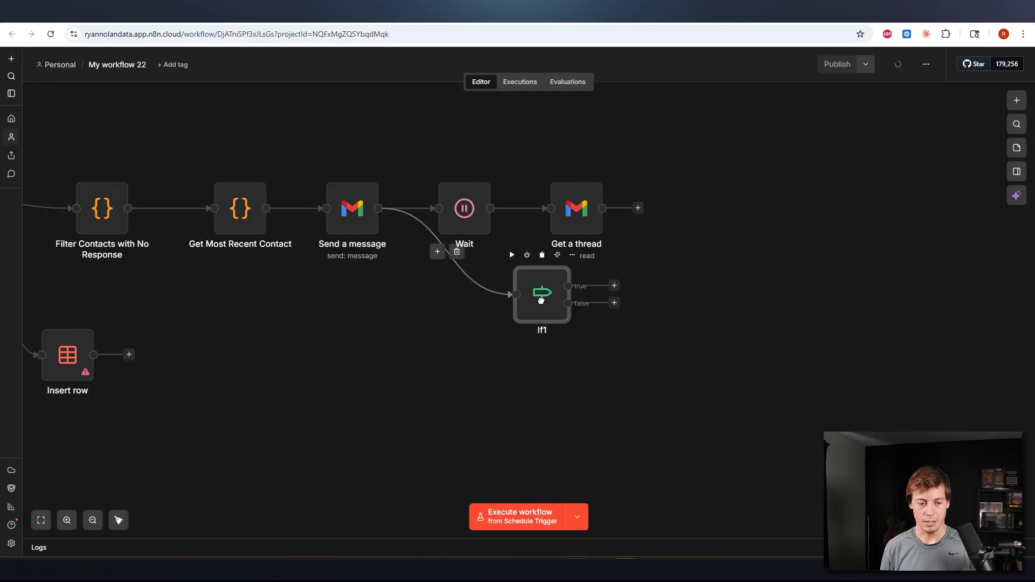
# Step: Move the new If node after Get a thread, remove its link from Send a message, and connect Get a thread to it
pyautogui.moveTo(540, 301); pyautogui.dragTo(716, 232)
pyautogui.click(471, 284)
pyautogui.moveTo(639, 208); pyautogui.dragTo(704, 222)
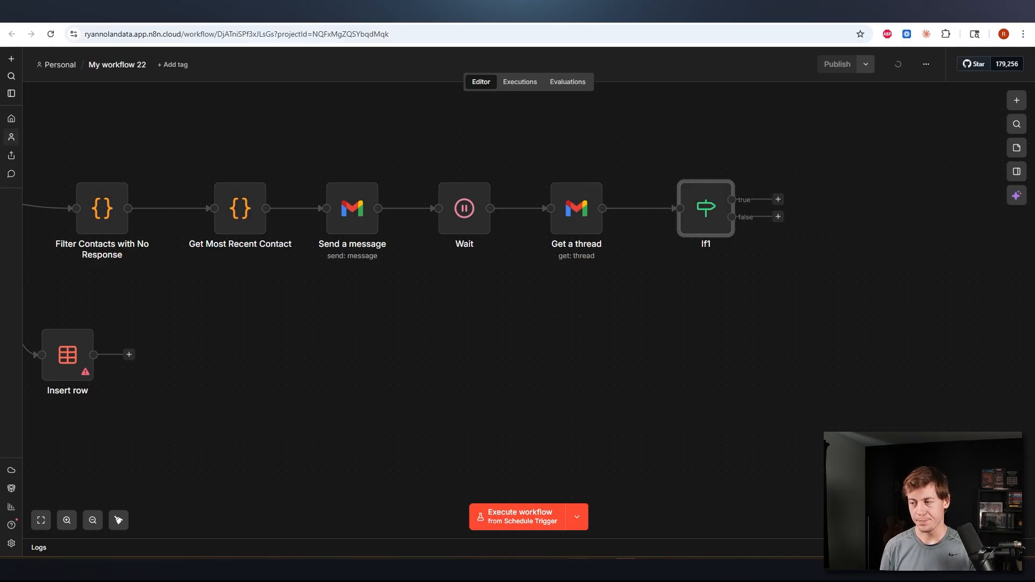
# Step: Set the first value of the new If node's condition to the expression {{ $json.messages[1].snippet }}
pyautogui.doubleClick(718, 209)
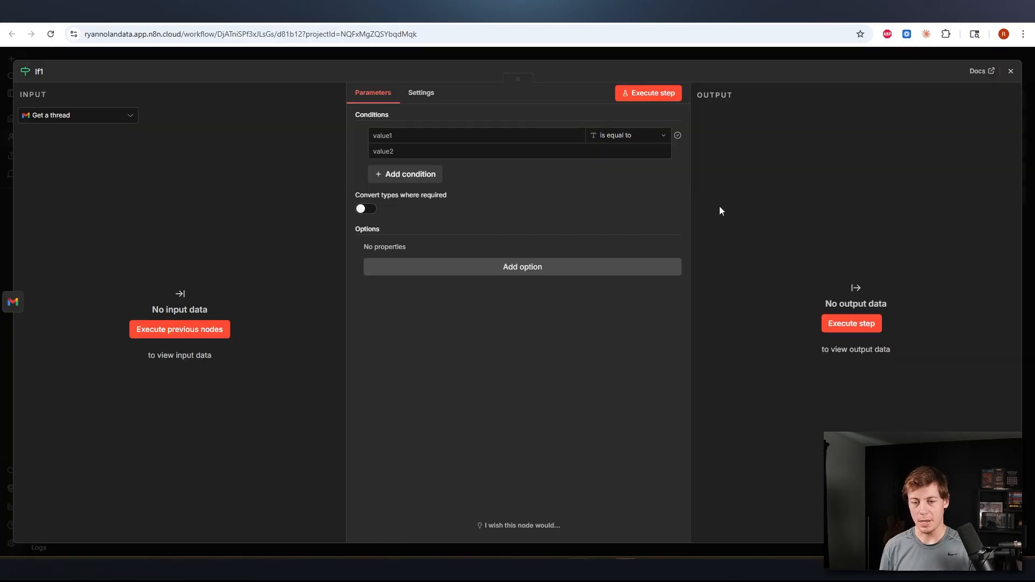
pyautogui.click(418, 135)
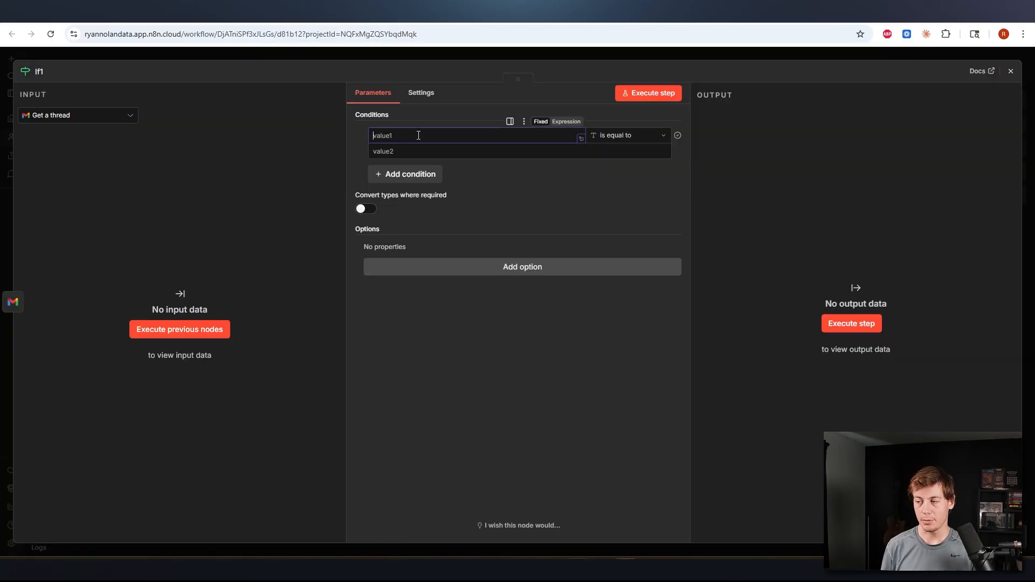
pyautogui.write('{{ ')
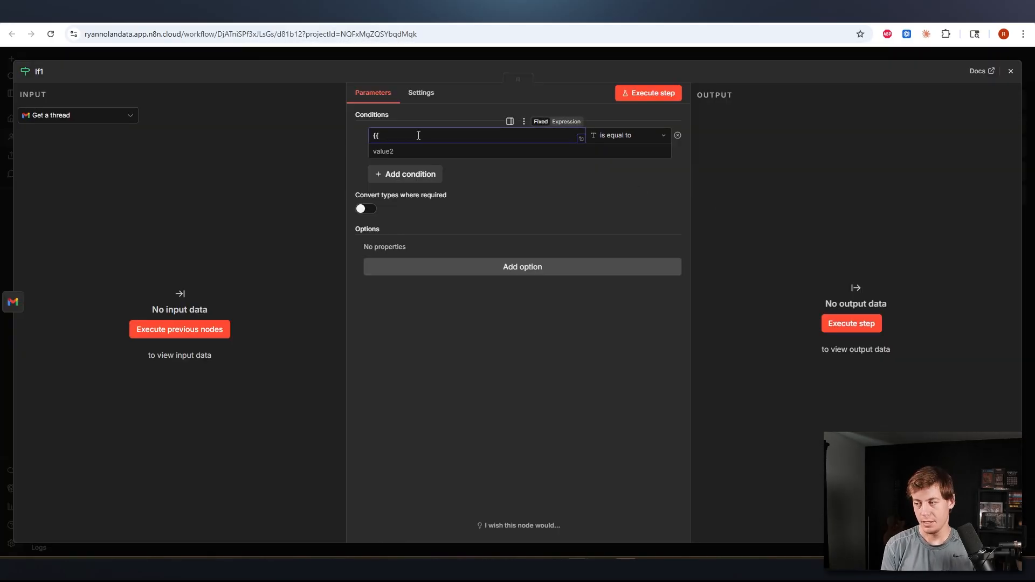
pyautogui.write('$json')
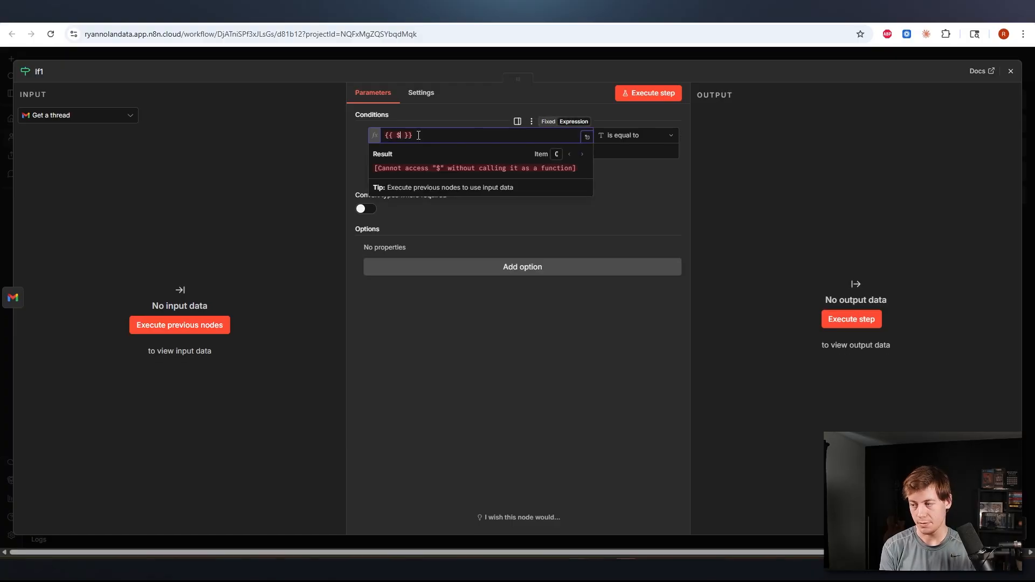
pyautogui.write('.messages')
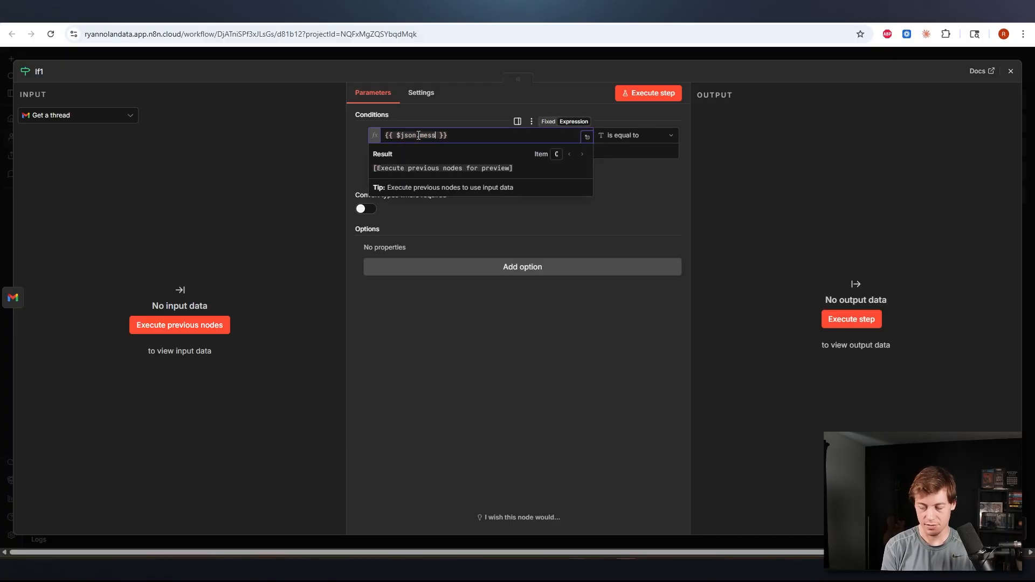
pyautogui.write('[1]')
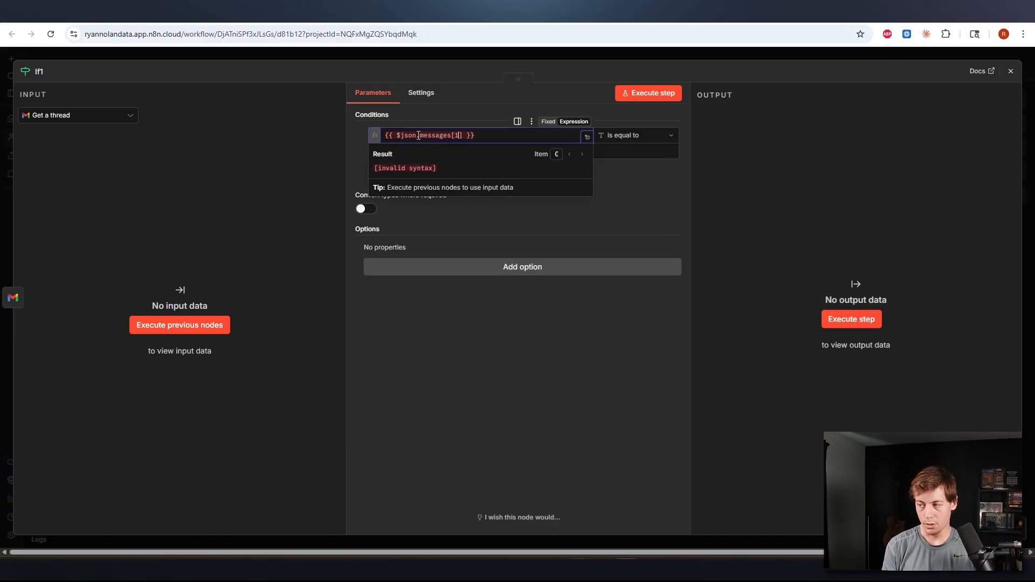
pyautogui.write('.snippet')
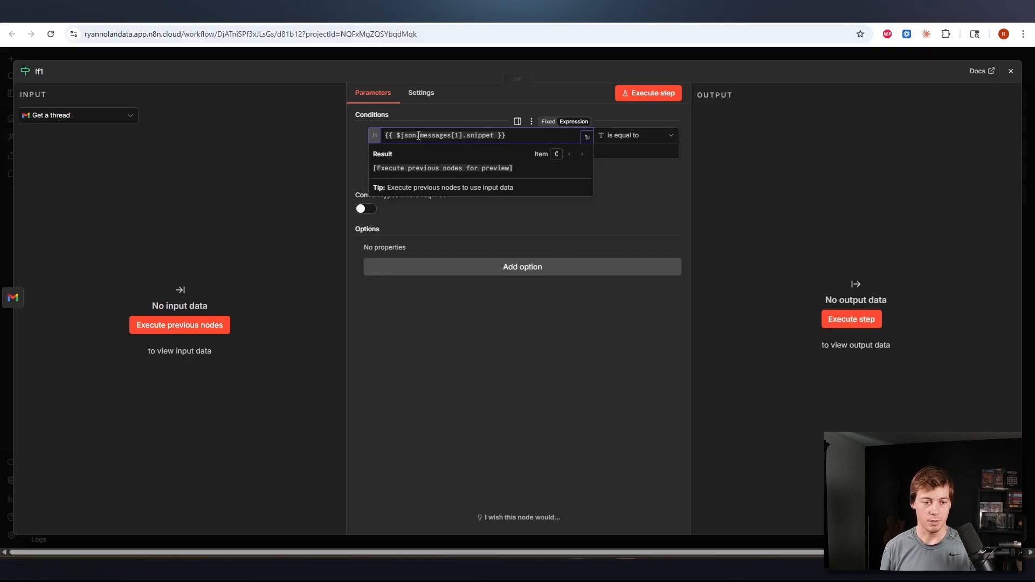
# Step: Set the condition to the string comparison "contains" with the value "yes"
pyautogui.click(645, 137)
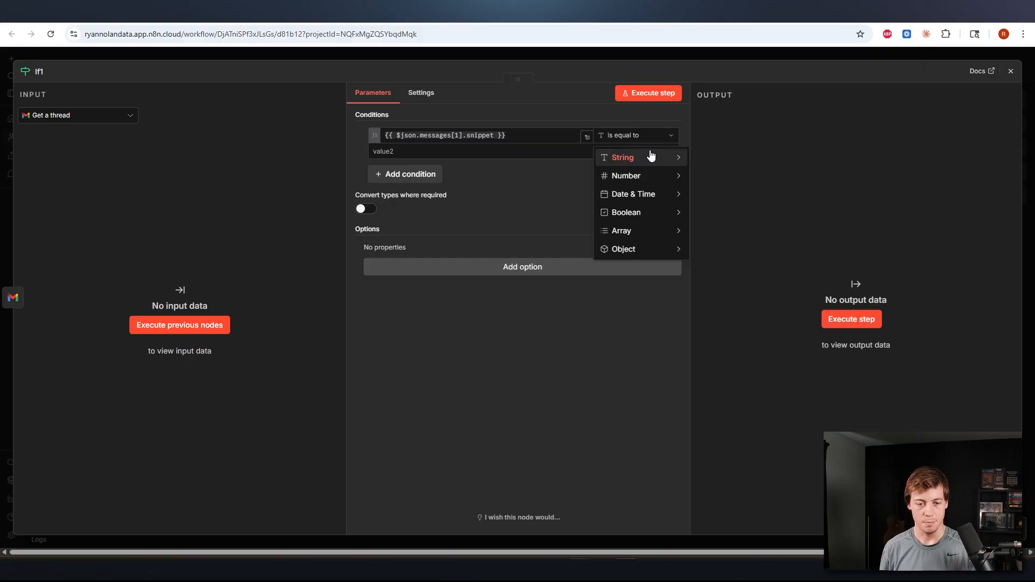
pyautogui.moveTo(651, 160)
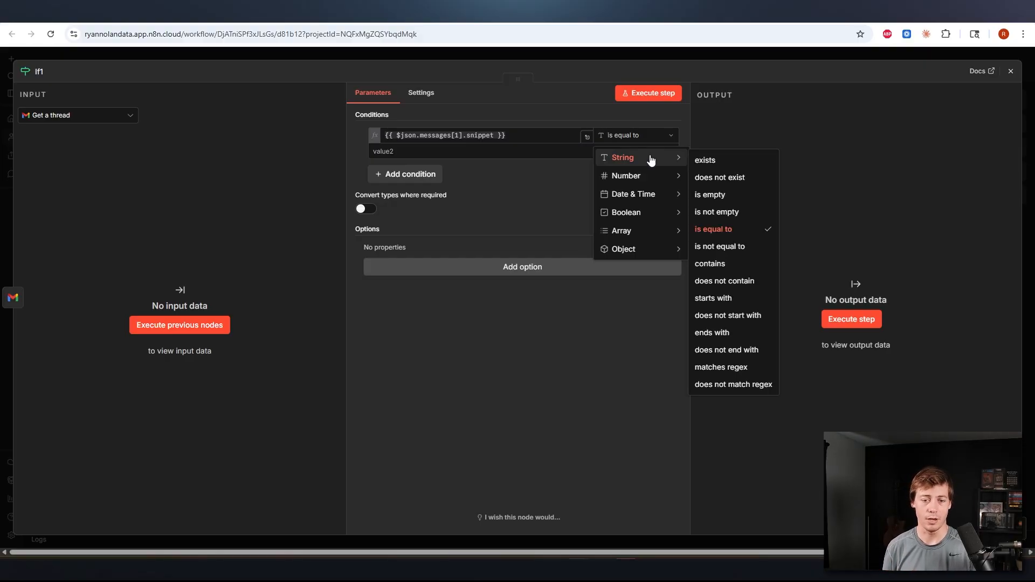
pyautogui.click(716, 263)
pyautogui.click(417, 150)
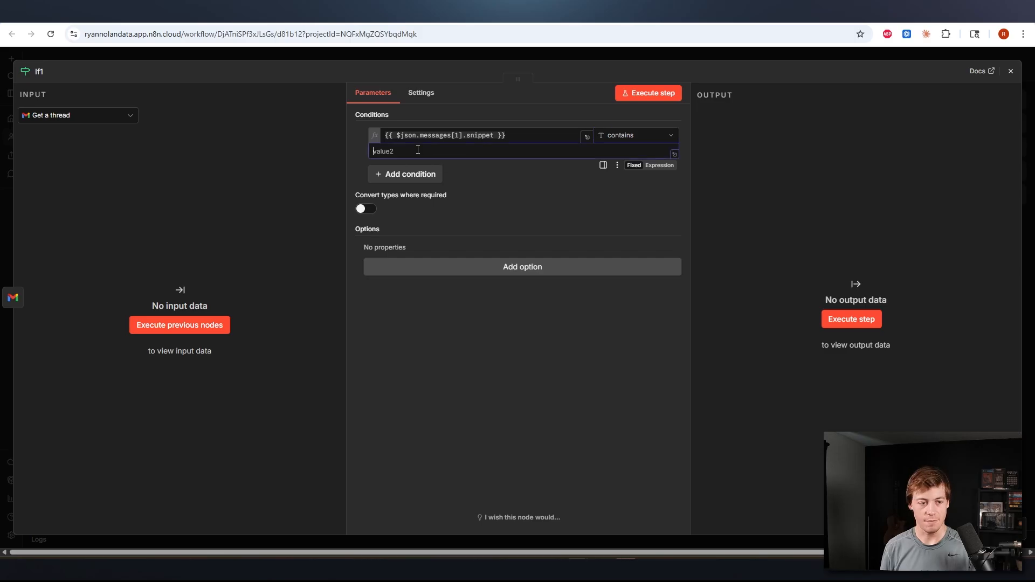
pyautogui.write('yes')
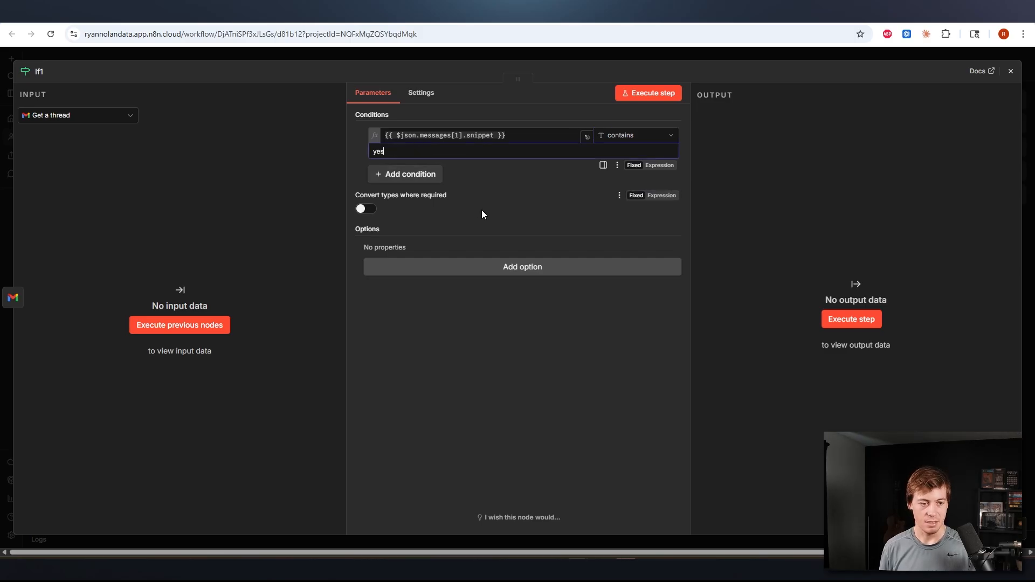
# Step: Add a second condition joined with OR, reusing the expression {{ $json.messages[1].snippet }} as its first value
pyautogui.click(431, 177)
pyautogui.click(388, 172)
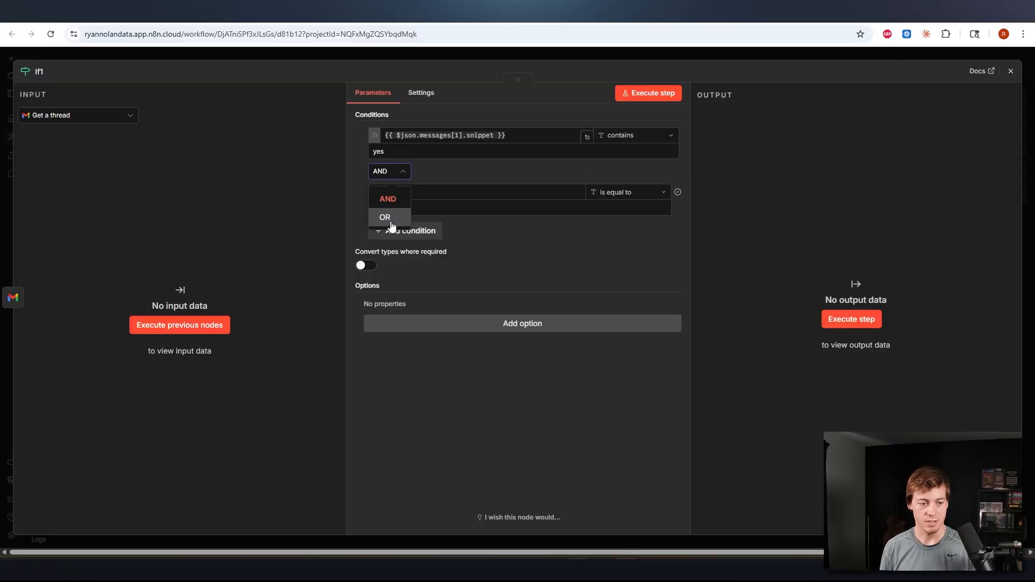
pyautogui.click(387, 218)
pyautogui.click(547, 130)
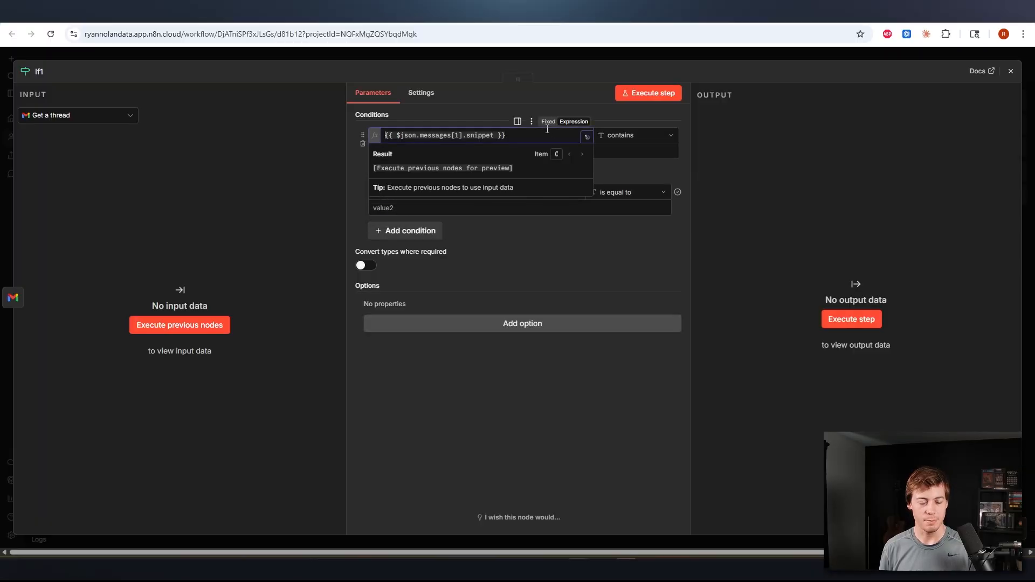
pyautogui.hotkey('ctrl', 'a')
pyautogui.hotkey('ctrl', 'c')
pyautogui.click(541, 232)
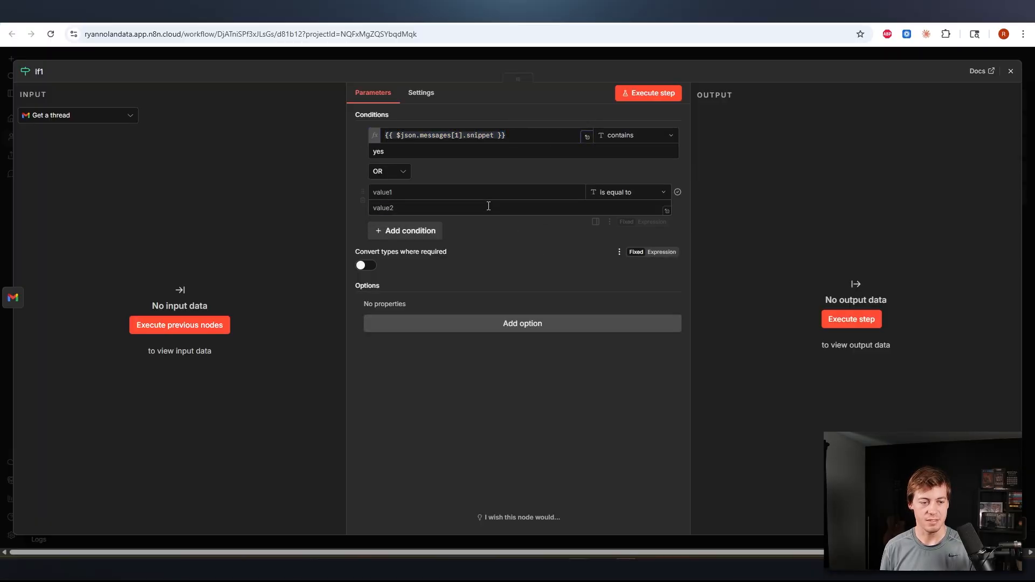
pyautogui.click(448, 196)
pyautogui.hotkey('ctrl', 'v')
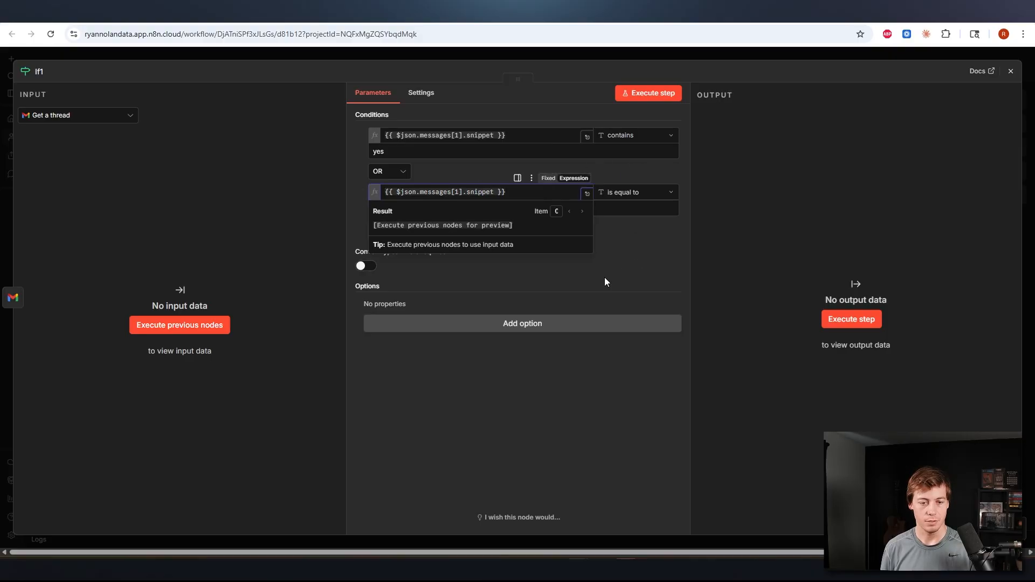
pyautogui.click(603, 277)
# Step: Set the second condition to the string comparison "contains" with the value "Yes"
pyautogui.click(633, 193)
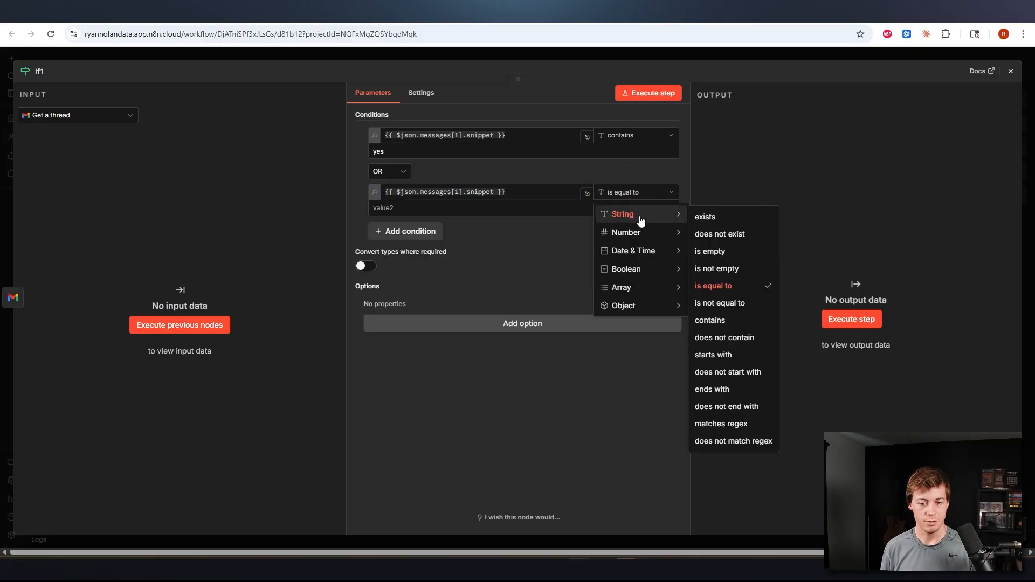
pyautogui.click(709, 321)
pyautogui.click(465, 208)
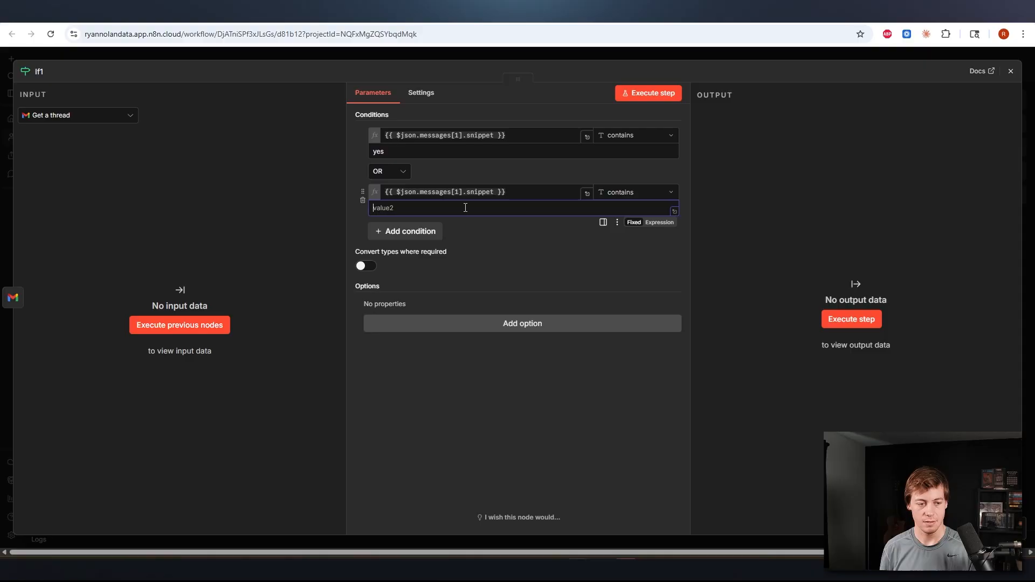
pyautogui.write('Yes')
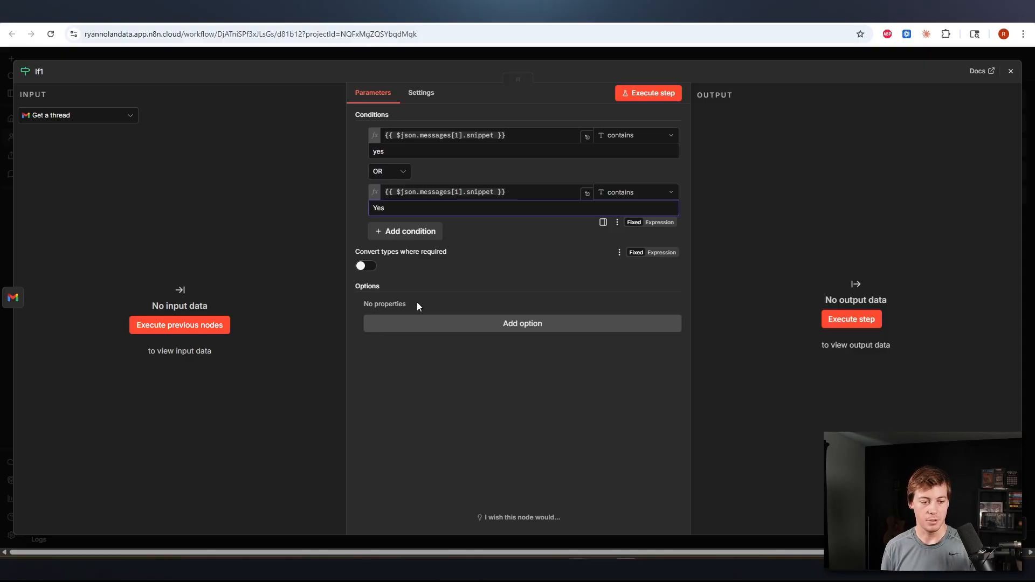
# Step: Add the Ignore Case option to the If node and delete the second condition
pyautogui.click(435, 330)
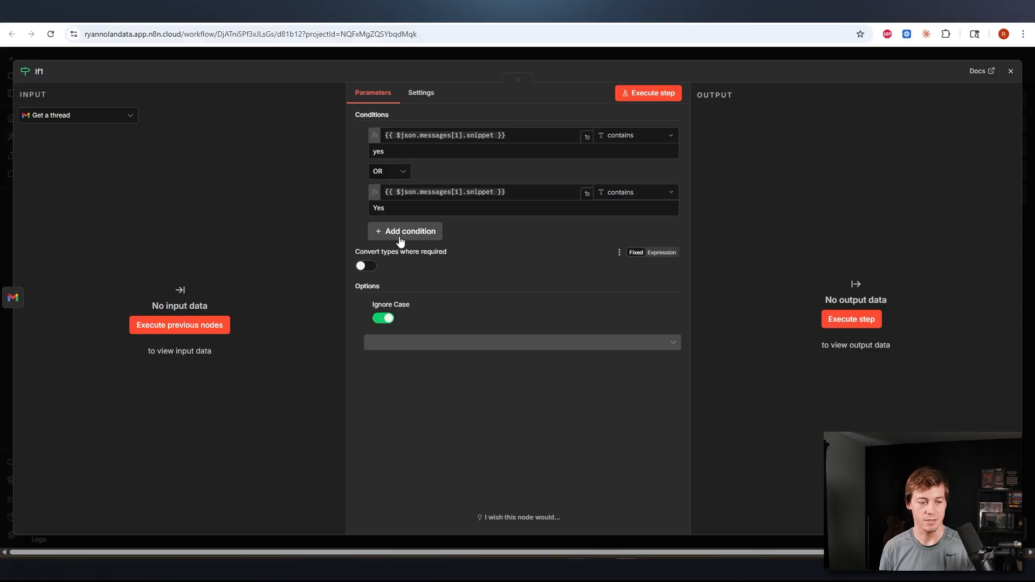
pyautogui.click(361, 200)
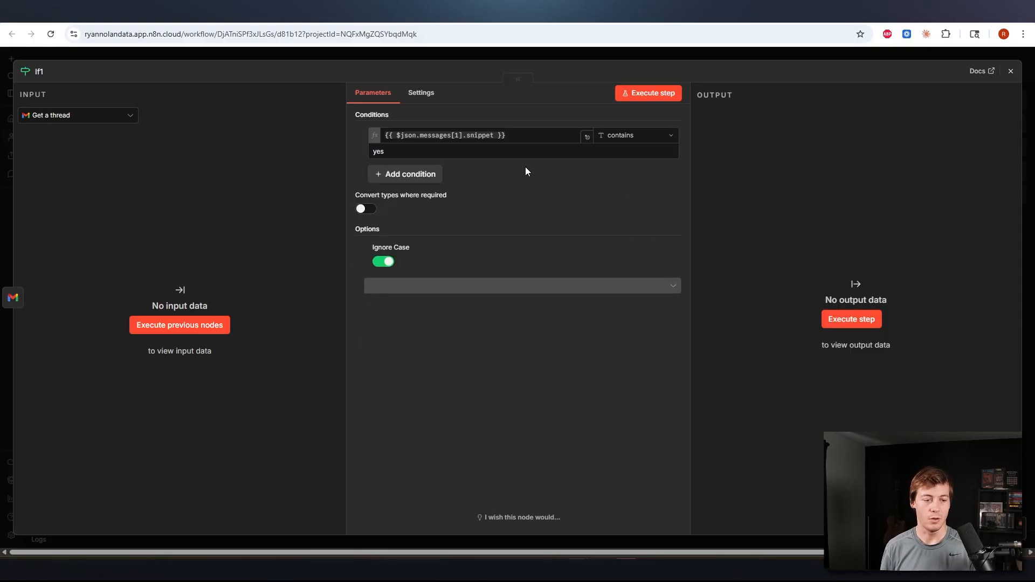
pyautogui.moveTo(391, 152); pyautogui.dragTo(363, 151)
pyautogui.click(389, 152)
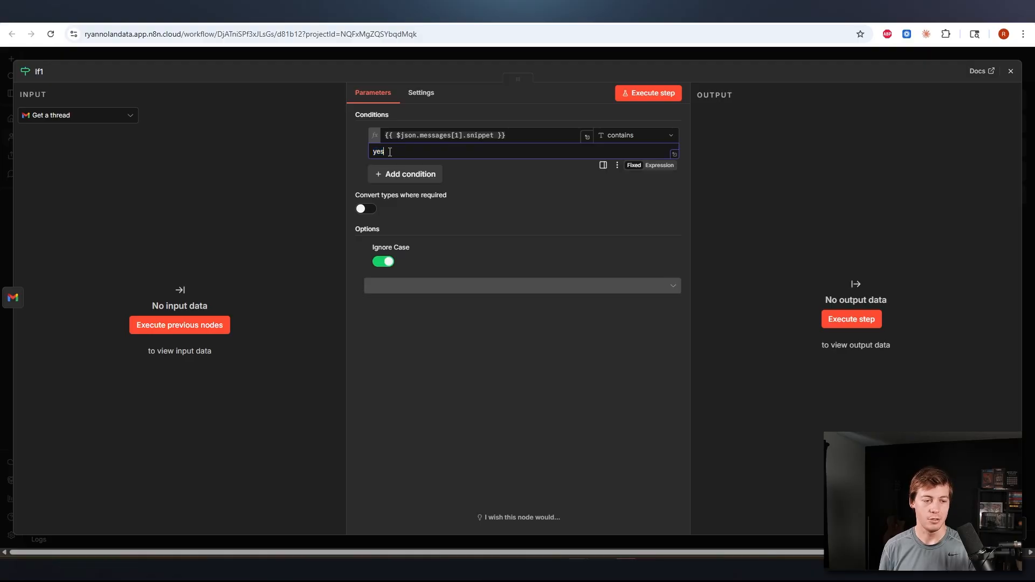
pyautogui.write('YE')
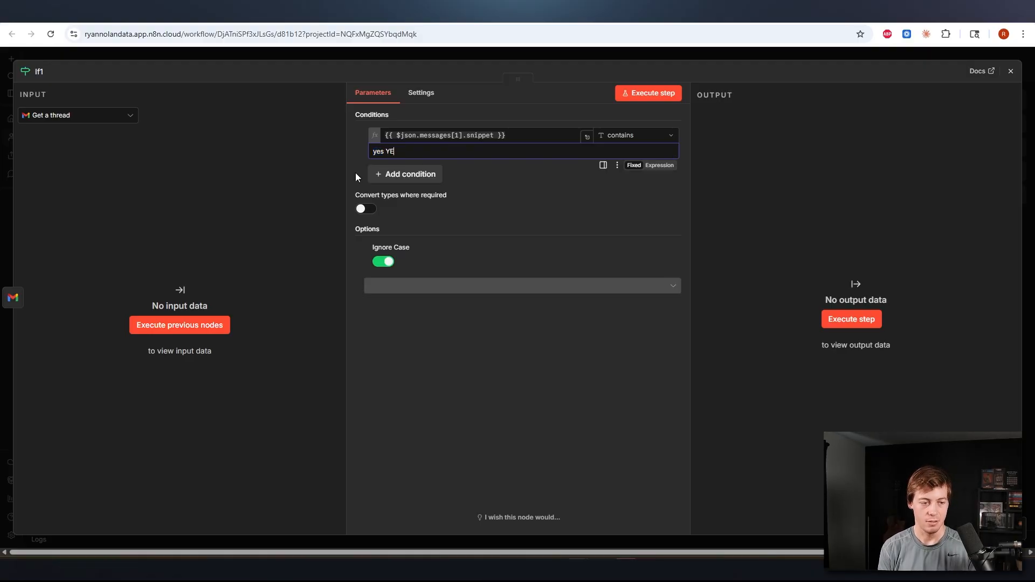
pyautogui.write('Yes')
pyautogui.press('BackSpace')
pyautogui.press('BackSpace')
pyautogui.press('BackSpace')
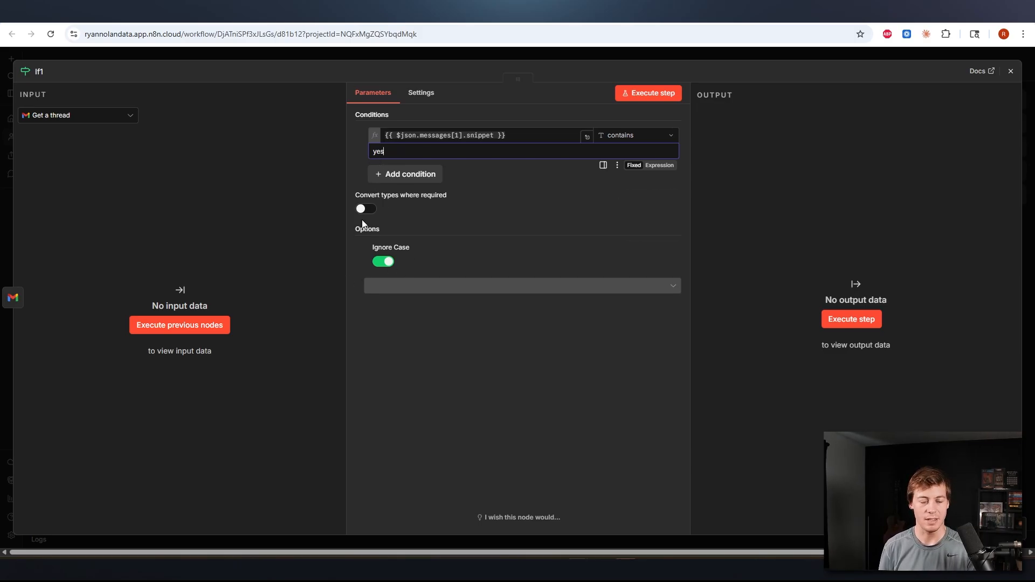
# Step: Close the new If node's settings and shift the node slightly closer to Get a thread
pyautogui.click(589, 54)
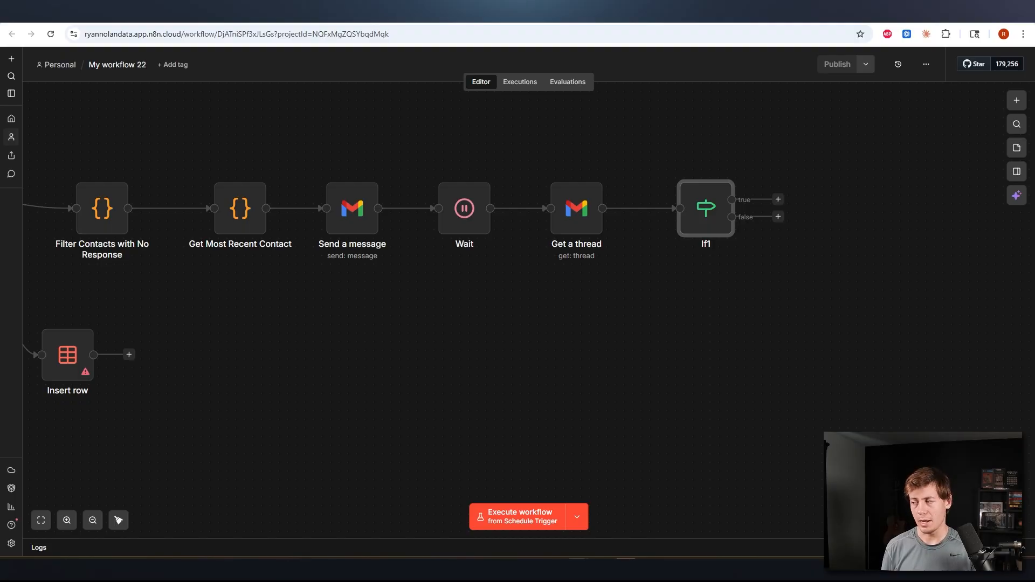
pyautogui.click(92, 520)
pyautogui.click(92, 520)
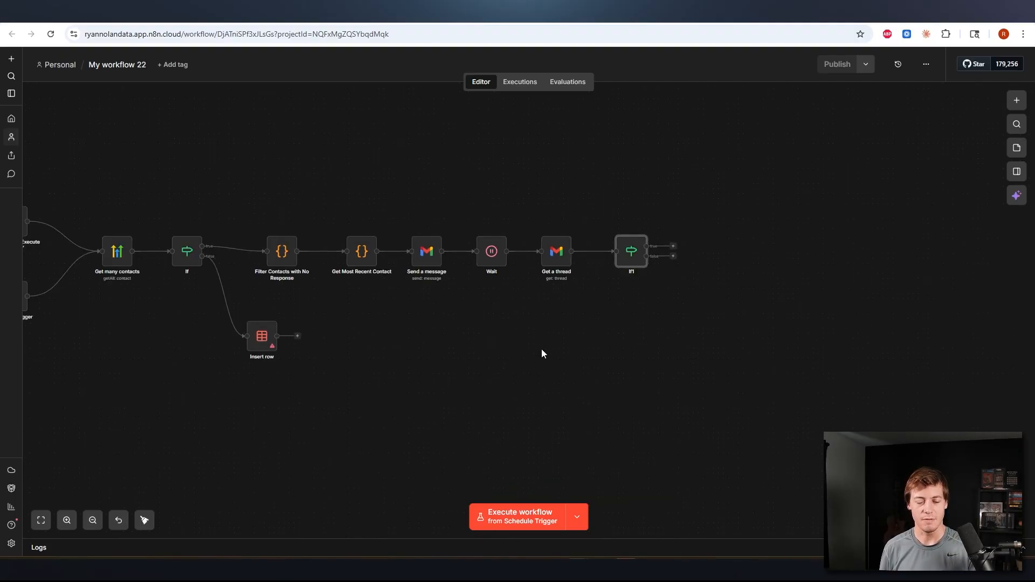
pyautogui.press('1')
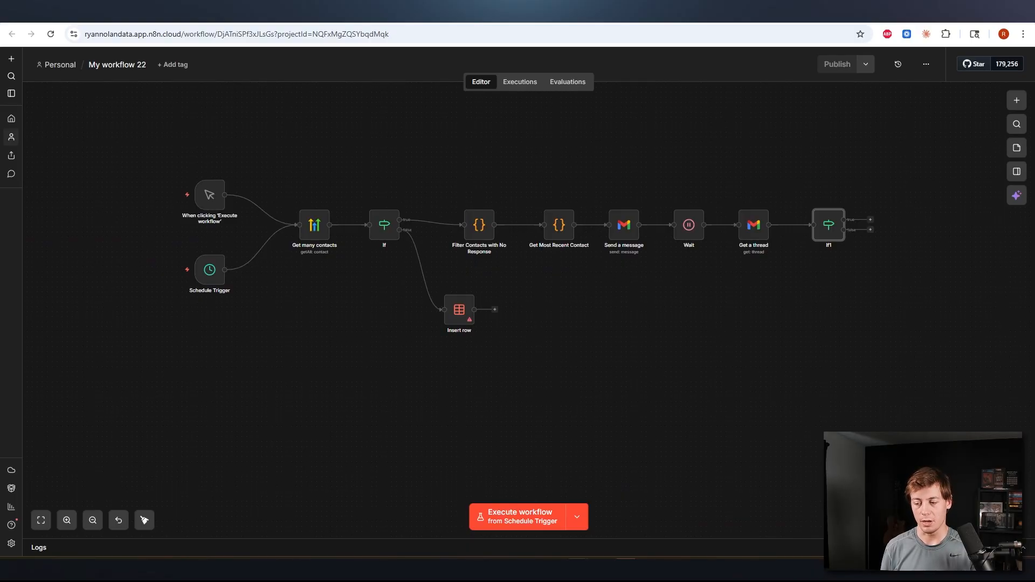
pyautogui.moveTo(801, 340); pyautogui.dragTo(681, 346)
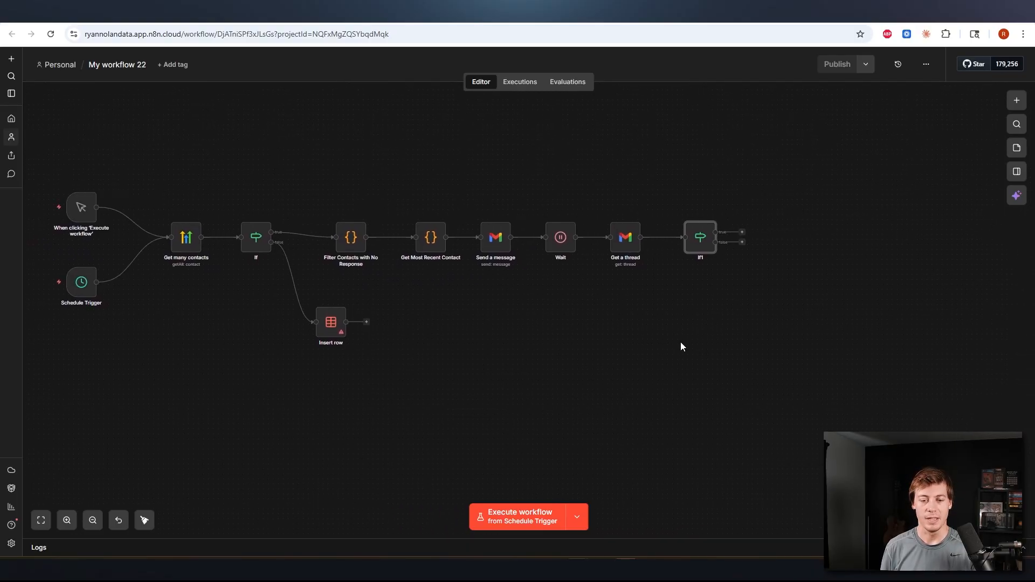
pyautogui.moveTo(703, 240)
pyautogui.mouseDown()
pyautogui.moveTo(687, 240)
pyautogui.moveTo(698, 240)
pyautogui.mouseUp()
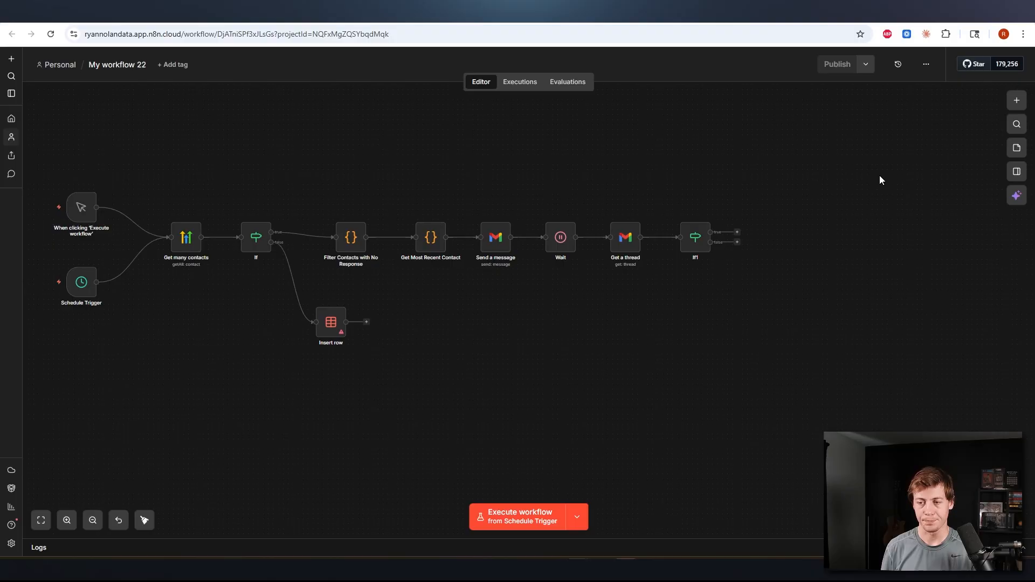
# Step: Review the condition and Ignore Case option of the If node after Get a thread, and close its settings
pyautogui.scroll(4, 808, 216)
pyautogui.doubleClick(576, 268)
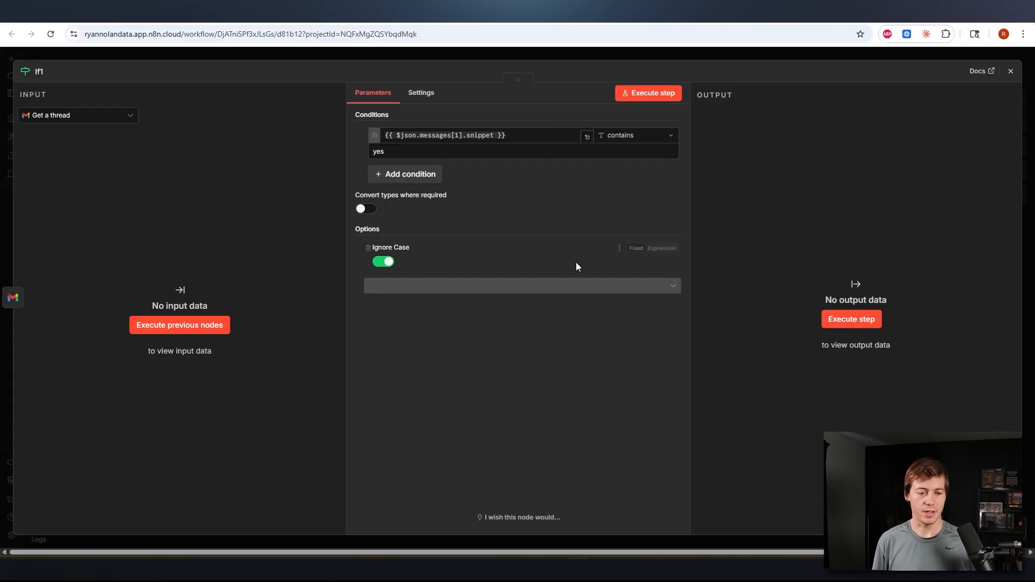
pyautogui.click(706, 54)
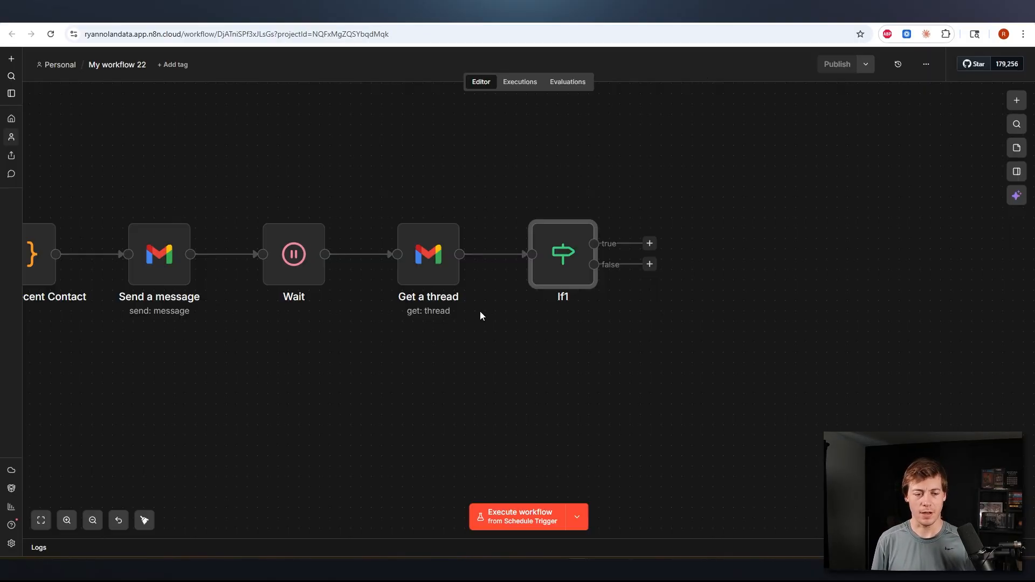
# Step: Set the If1 node aside above the flow, detached from Get a thread, and add a Switch node
pyautogui.moveTo(569, 266); pyautogui.dragTo(590, 153)
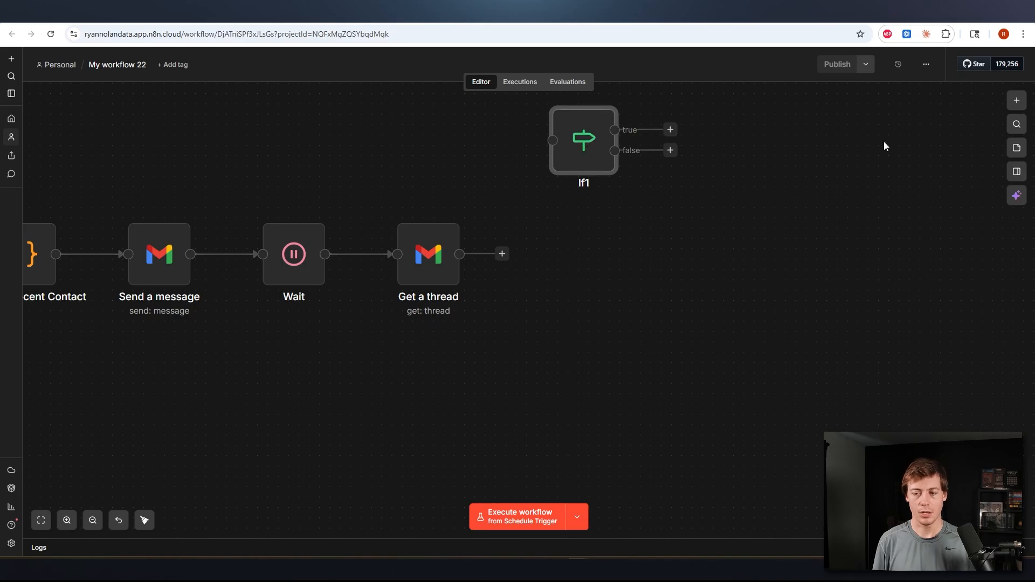
pyautogui.click(1017, 100)
pyautogui.write('swit')
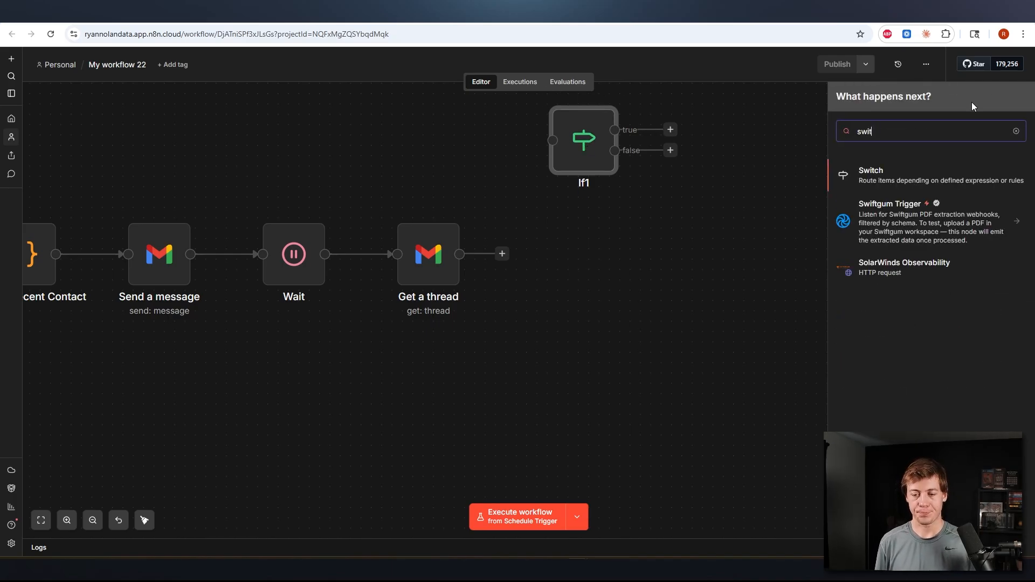
pyautogui.click(930, 169)
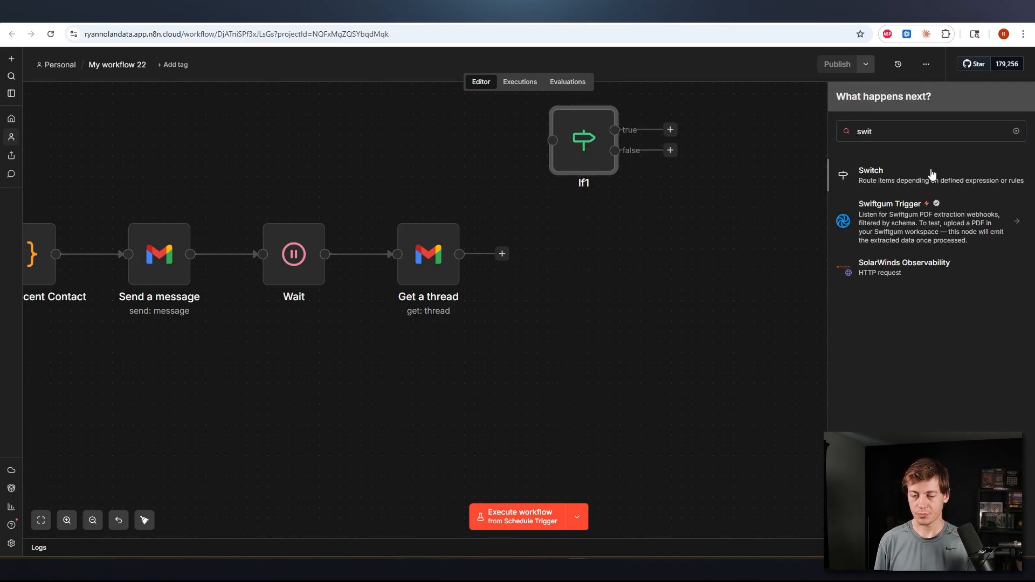
pyautogui.click(712, 52)
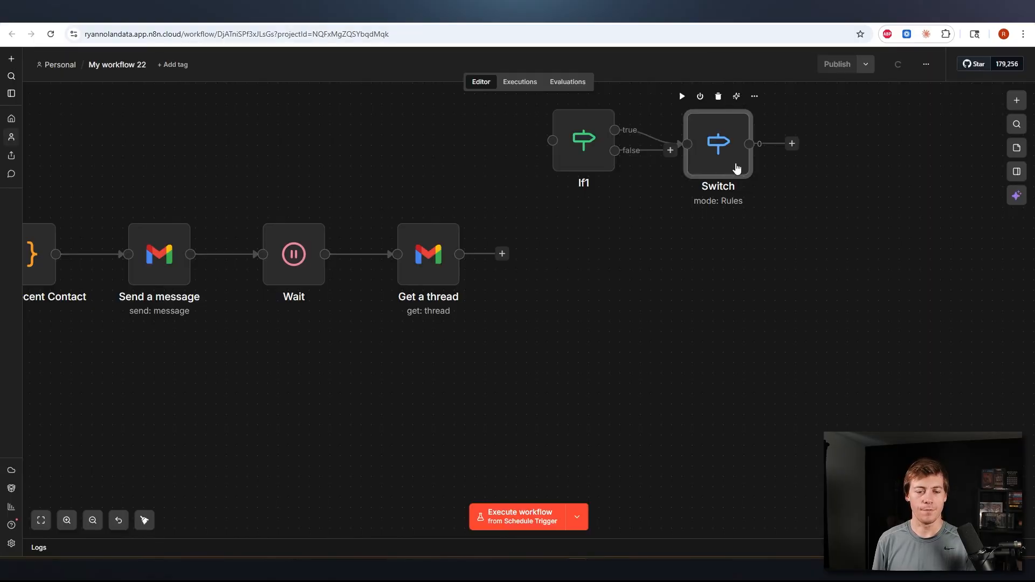
# Step: Delete the connection between If1 and Switch, and place the Switch node beside Get a thread below If1
pyautogui.moveTo(716, 139); pyautogui.dragTo(796, 143)
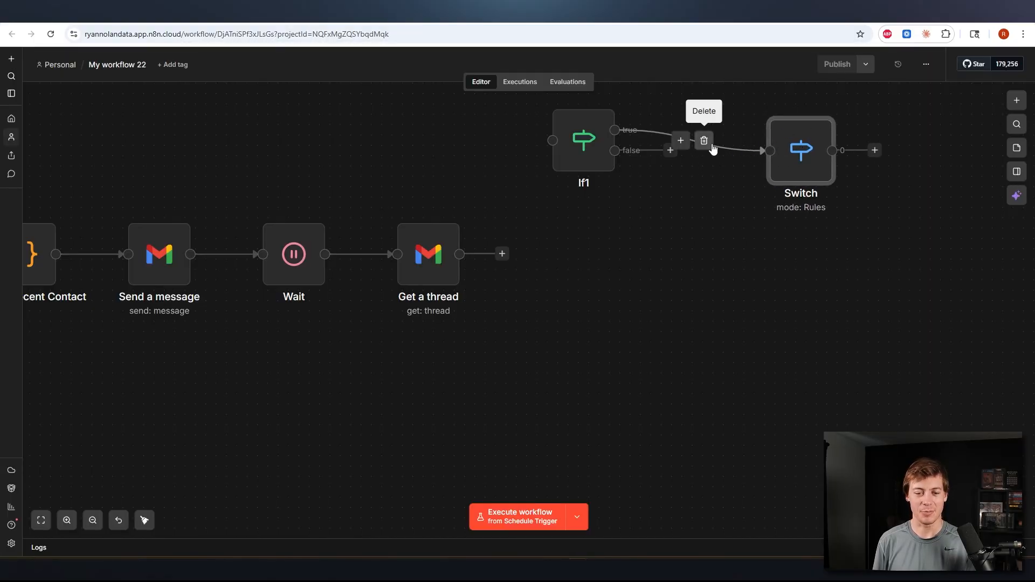
pyautogui.click(704, 140)
pyautogui.moveTo(586, 158); pyautogui.dragTo(596, 115)
pyautogui.moveTo(782, 167); pyautogui.dragTo(575, 270)
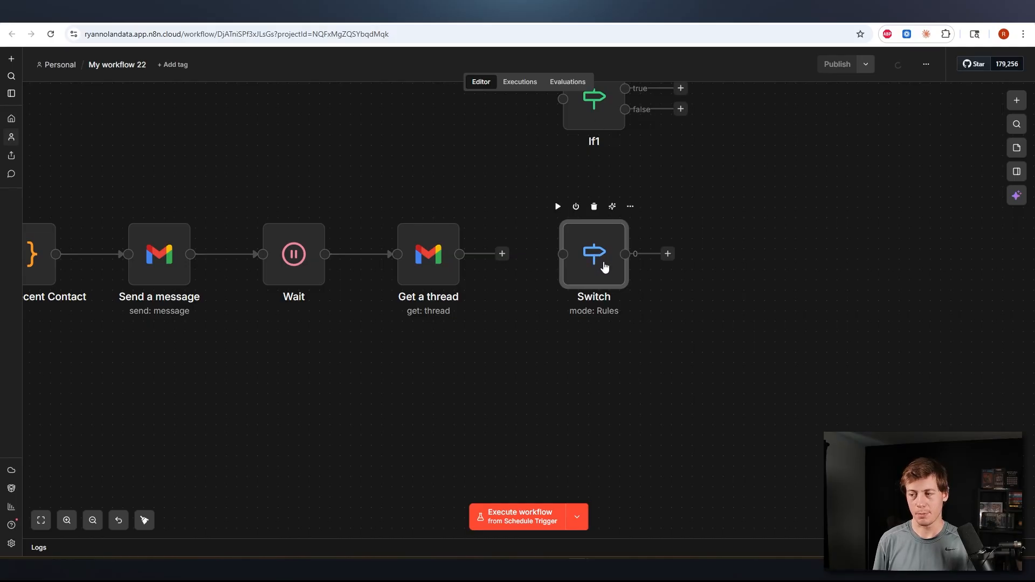
# Step: Add two more routing rules to the Switch node and rename the first rule's output to Yes
pyautogui.doubleClick(604, 266)
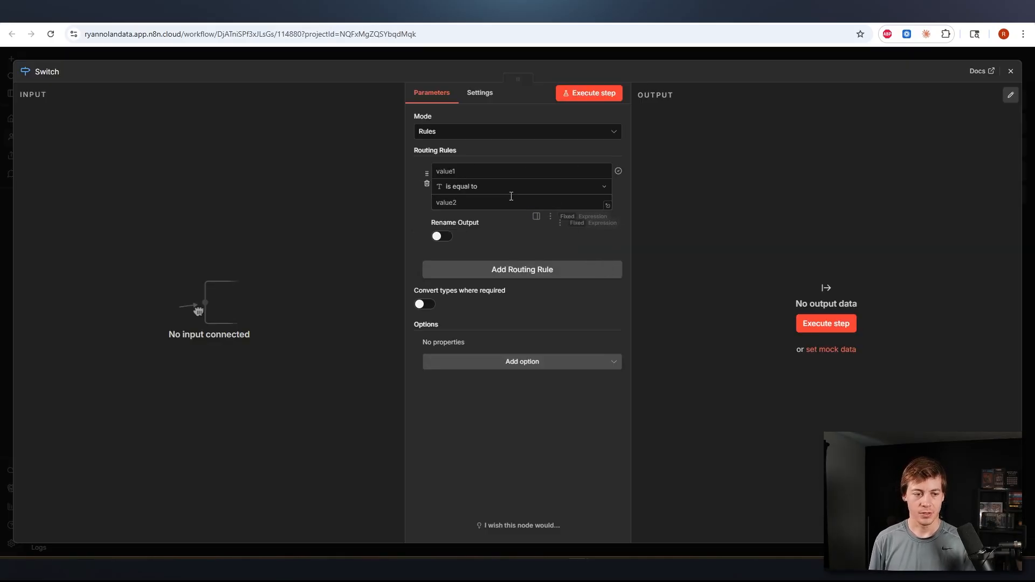
pyautogui.click(469, 273)
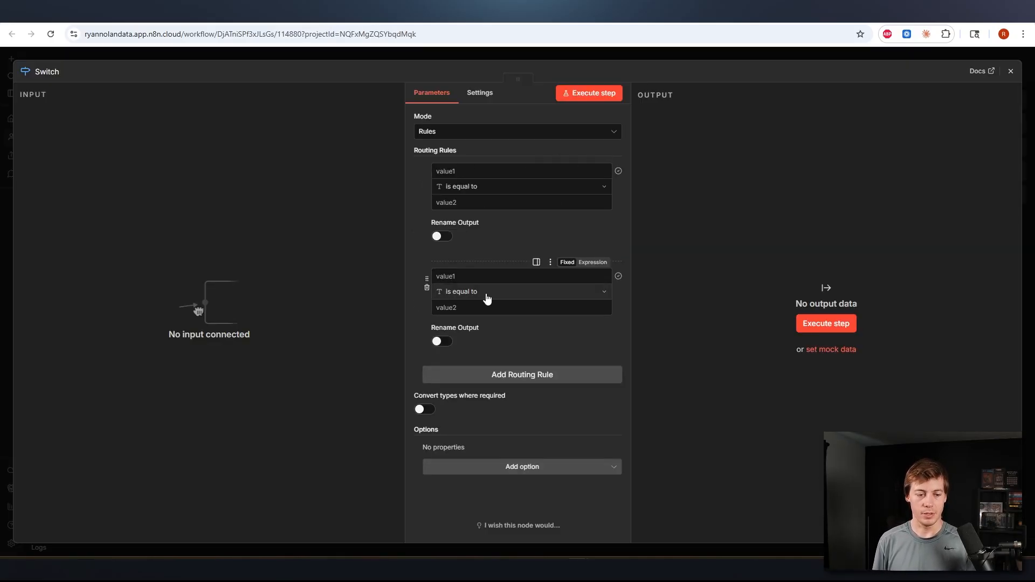
pyautogui.click(496, 372)
pyautogui.click(442, 236)
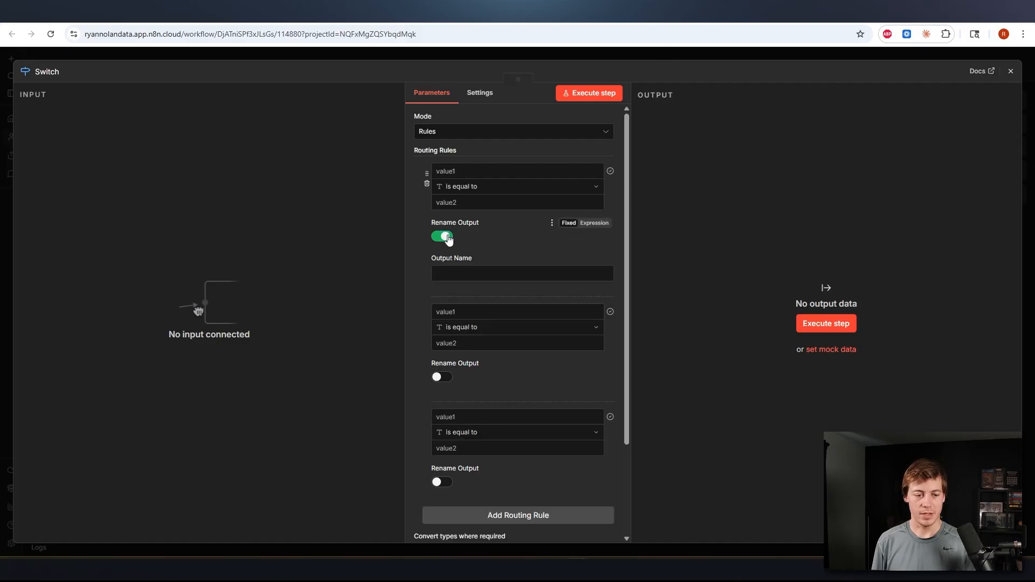
pyautogui.click(440, 275)
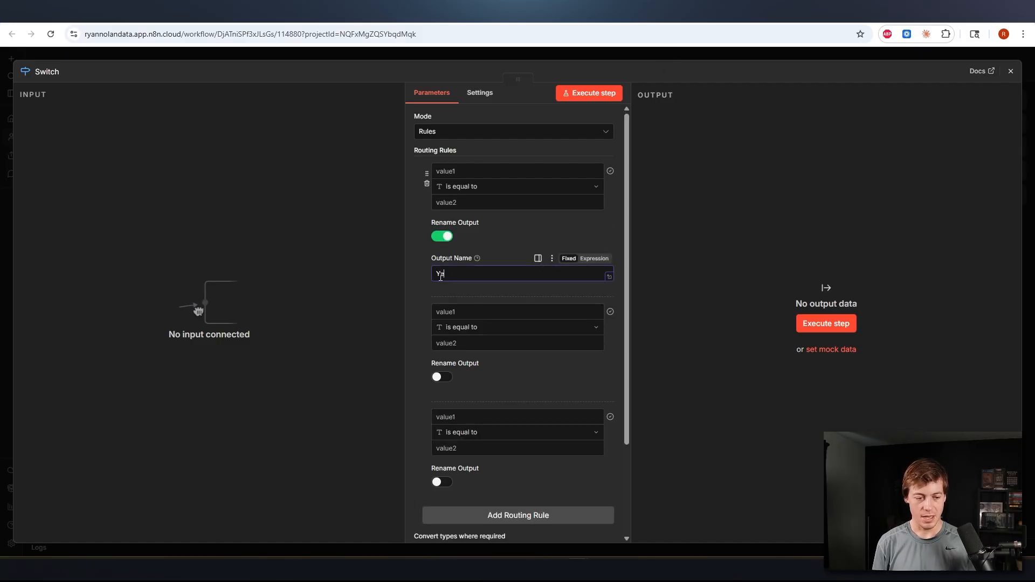
# Step: Enable output renaming on the Switch's second routing rule and name that output No
pyautogui.click(442, 377)
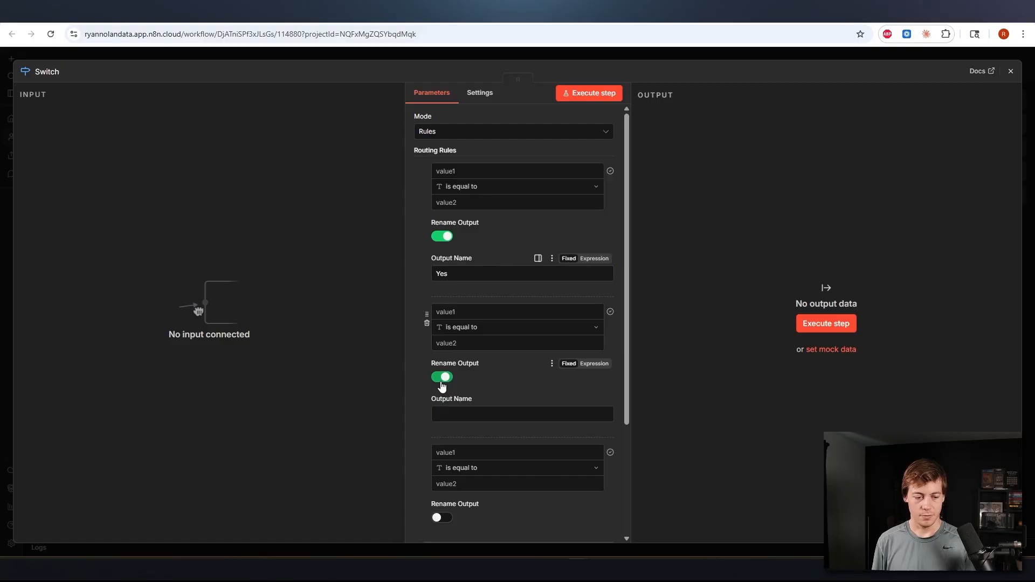
pyautogui.click(464, 413)
pyautogui.scroll(-1, 464, 412)
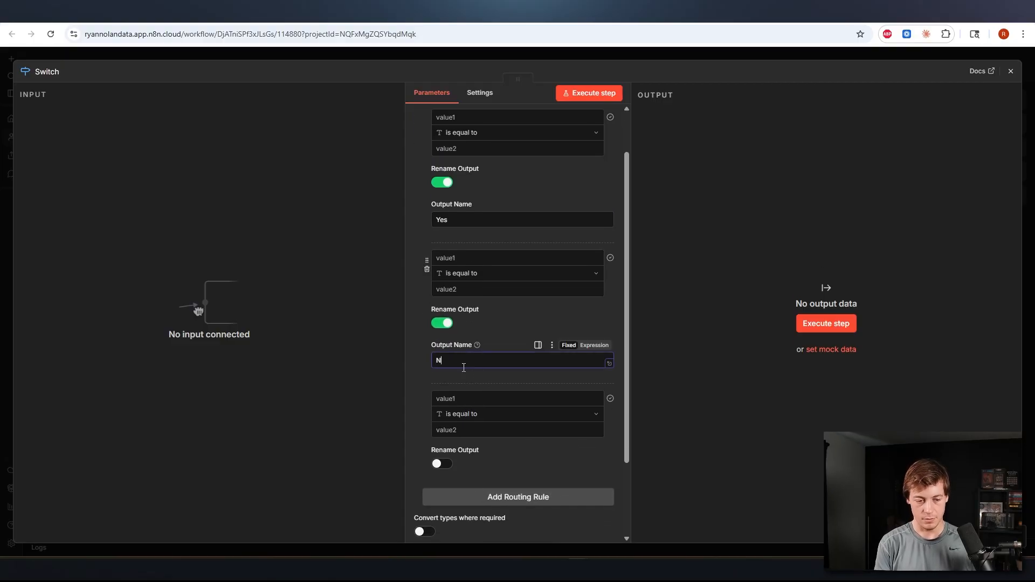
pyautogui.write('No')
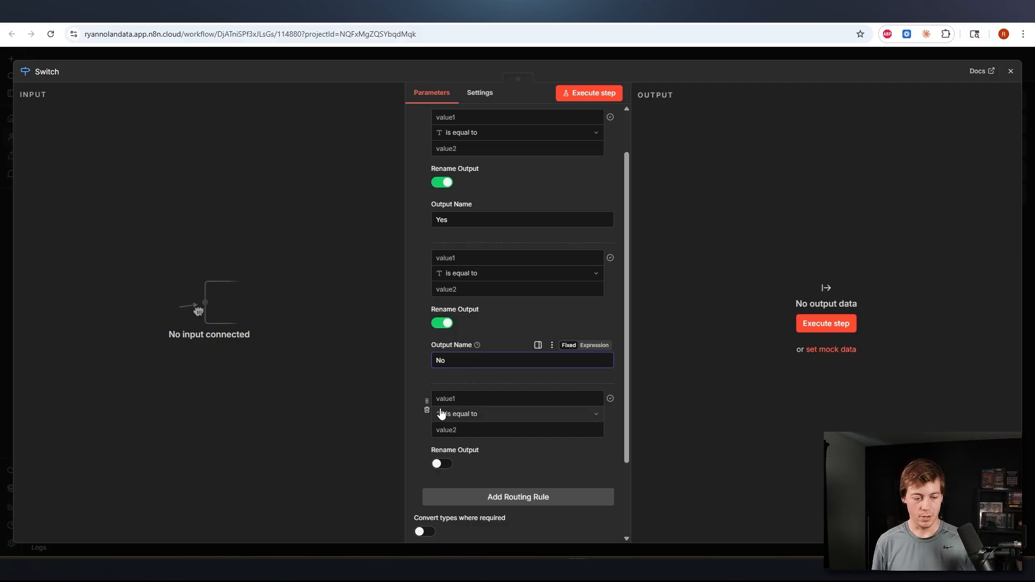
# Step: Delete the Switch's third routing rule, add the Fallback Output option, and close the node's settings
pyautogui.click(426, 409)
pyautogui.click(486, 496)
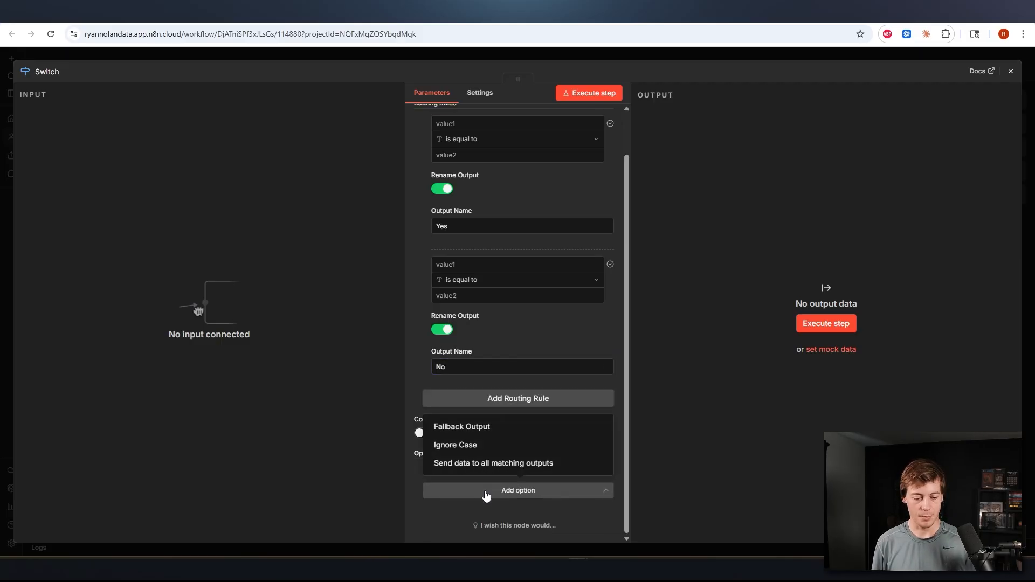
pyautogui.click(505, 427)
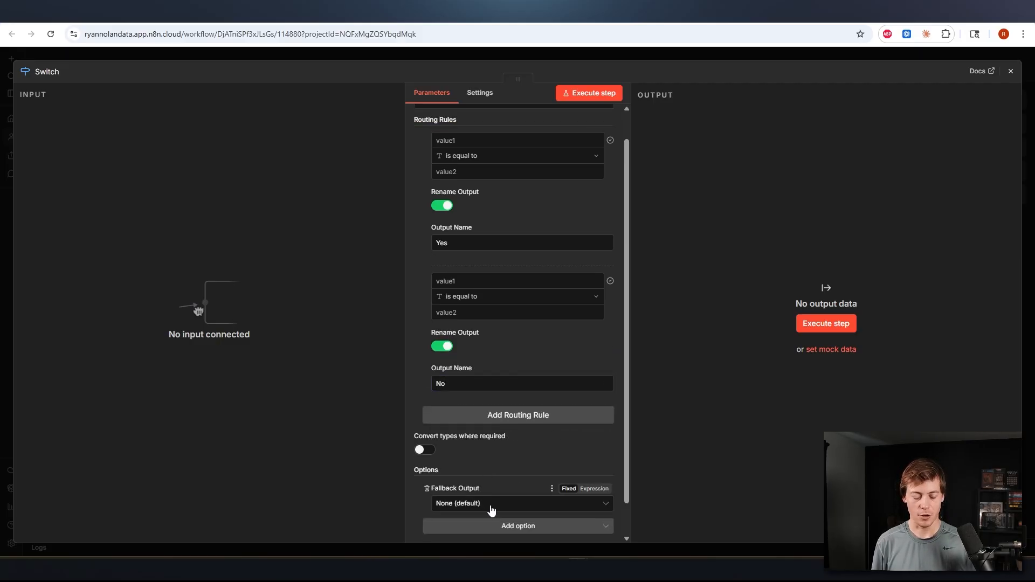
pyautogui.click(640, 54)
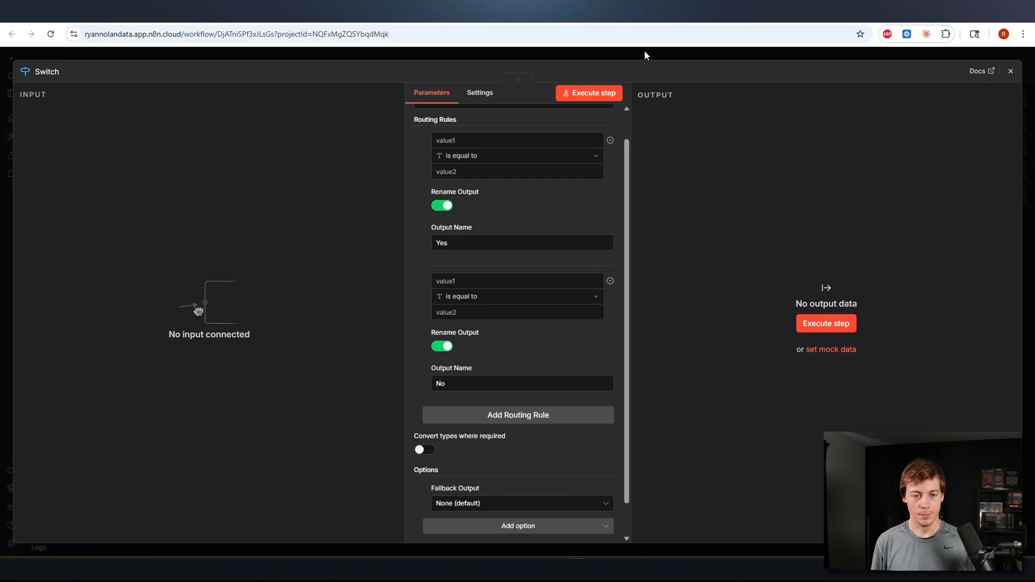
# Step: Copy the expression {{ $json.messages[1].snippet }} from If1's condition into the first value of the Switch's Yes rule
pyautogui.doubleClick(606, 117)
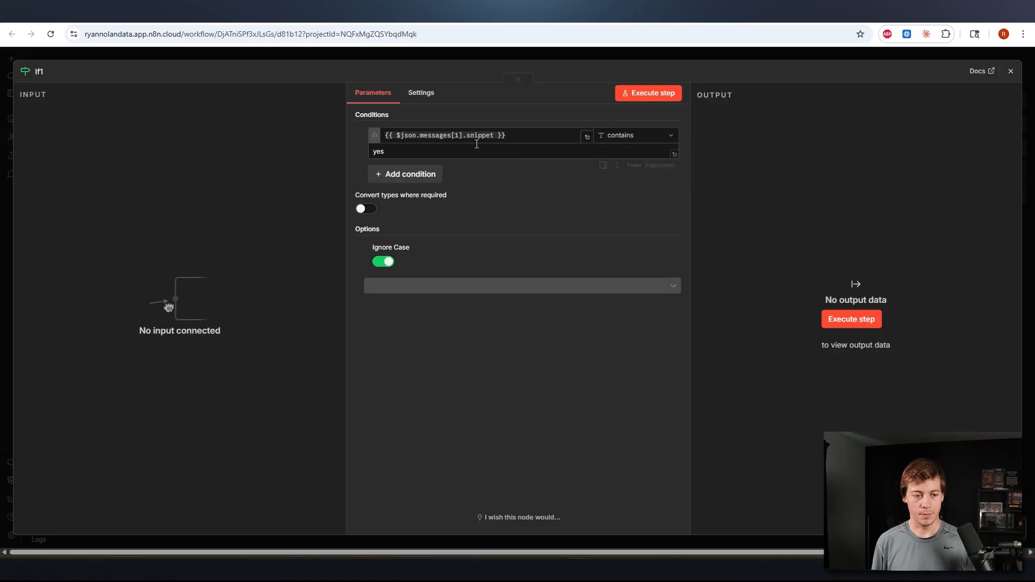
pyautogui.moveTo(520, 139); pyautogui.dragTo(363, 137)
pyautogui.hotkey('ctrl', 'c')
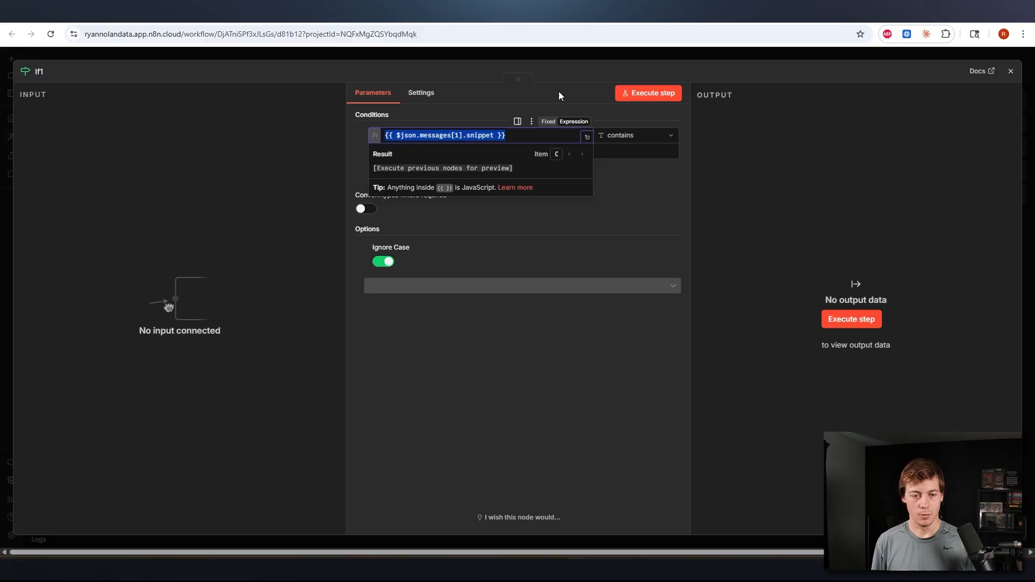
pyautogui.click(603, 56)
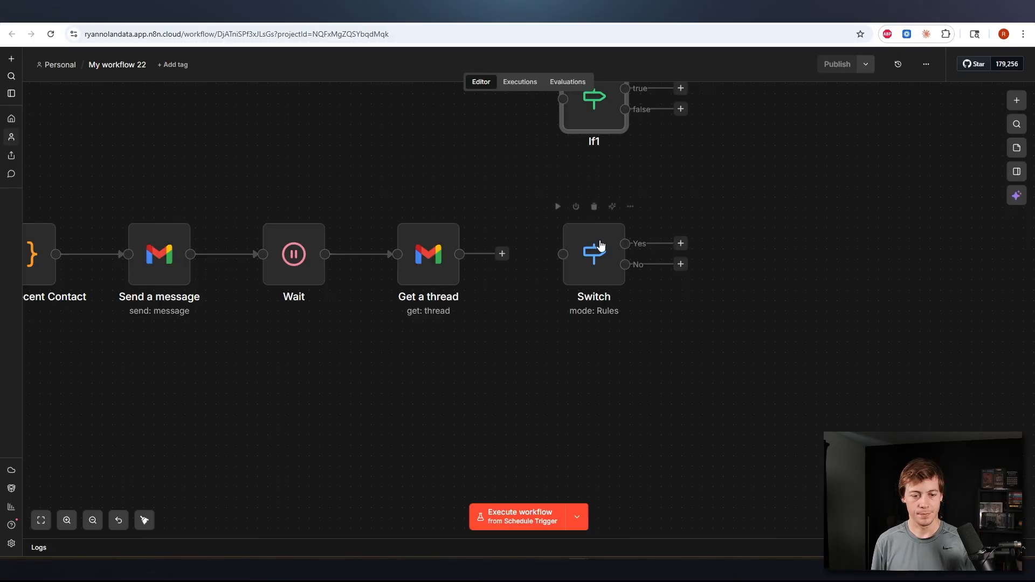
pyautogui.doubleClick(592, 241)
pyautogui.click(474, 183)
pyautogui.hotkey('ctrl', 'v')
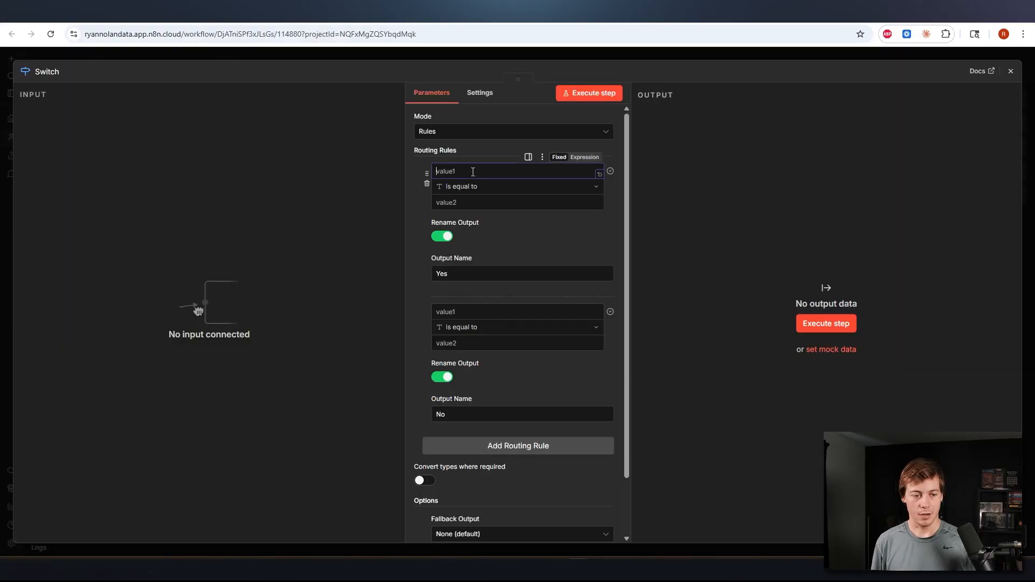
pyautogui.click(419, 214)
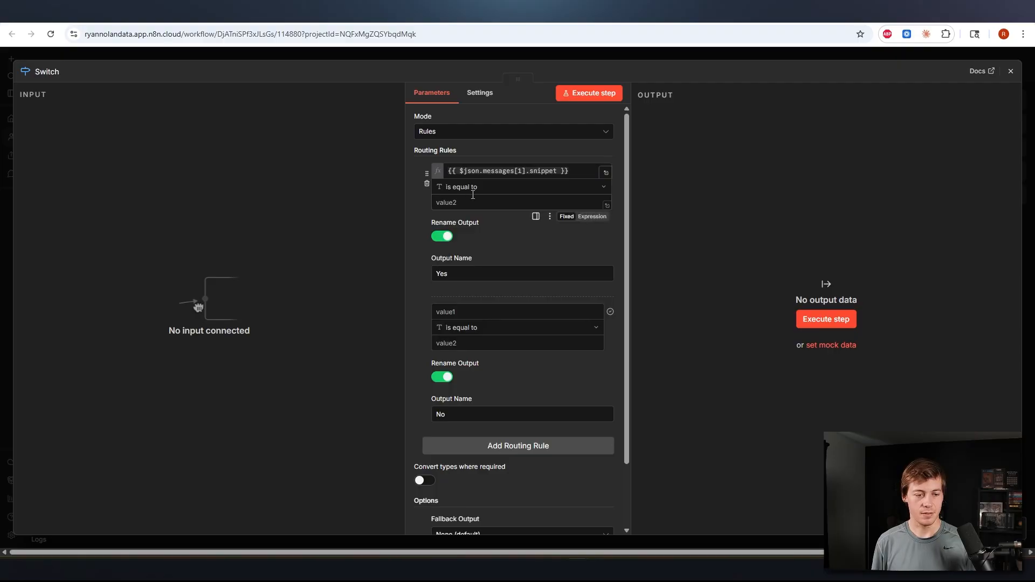
# Step: Set the Switch's Yes rule to the string comparison "contains", fill in its comparison value, and close the settings
pyautogui.click(477, 187)
pyautogui.moveTo(478, 214)
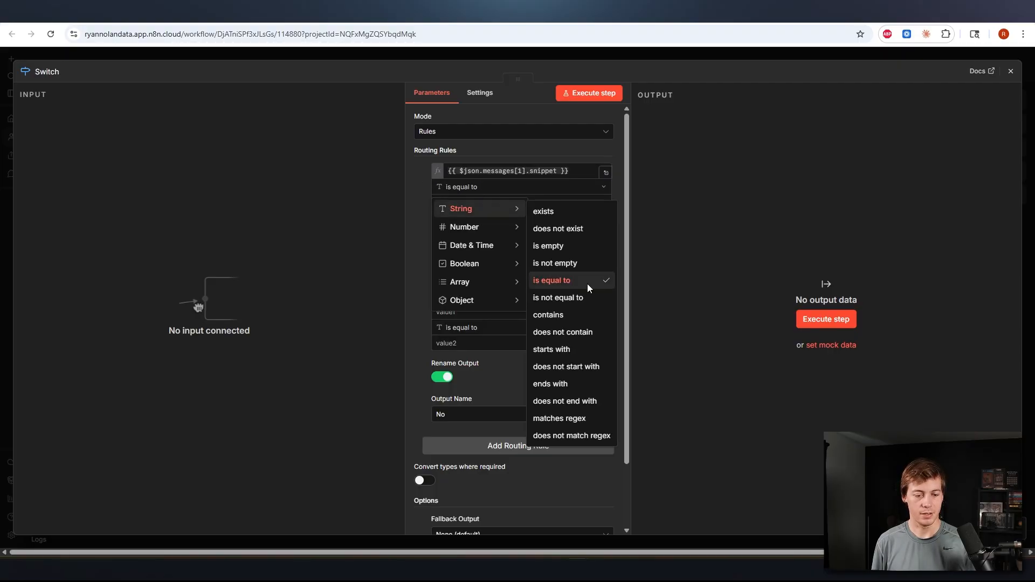
pyautogui.click(561, 314)
pyautogui.click(464, 202)
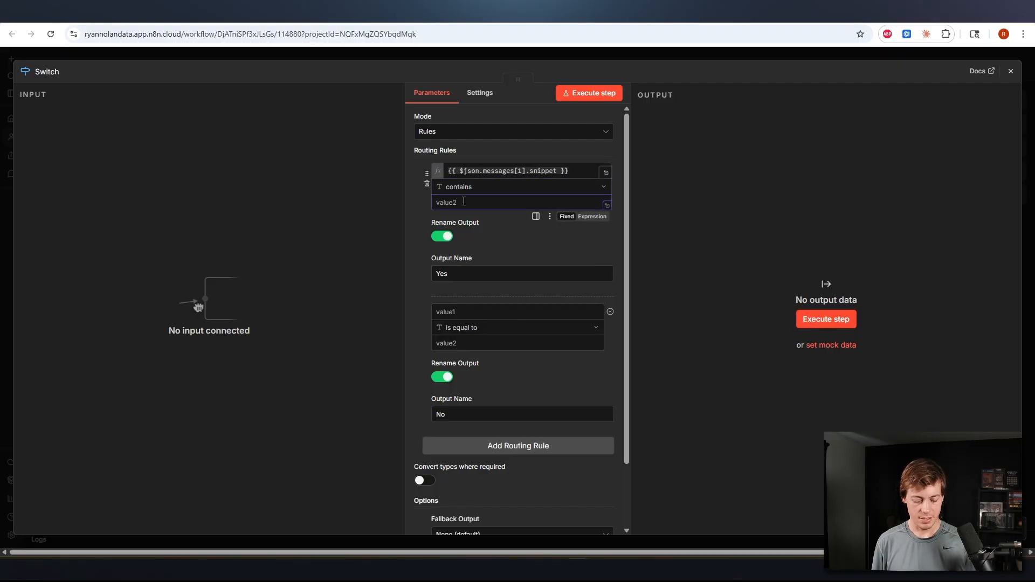
pyautogui.click(505, 60)
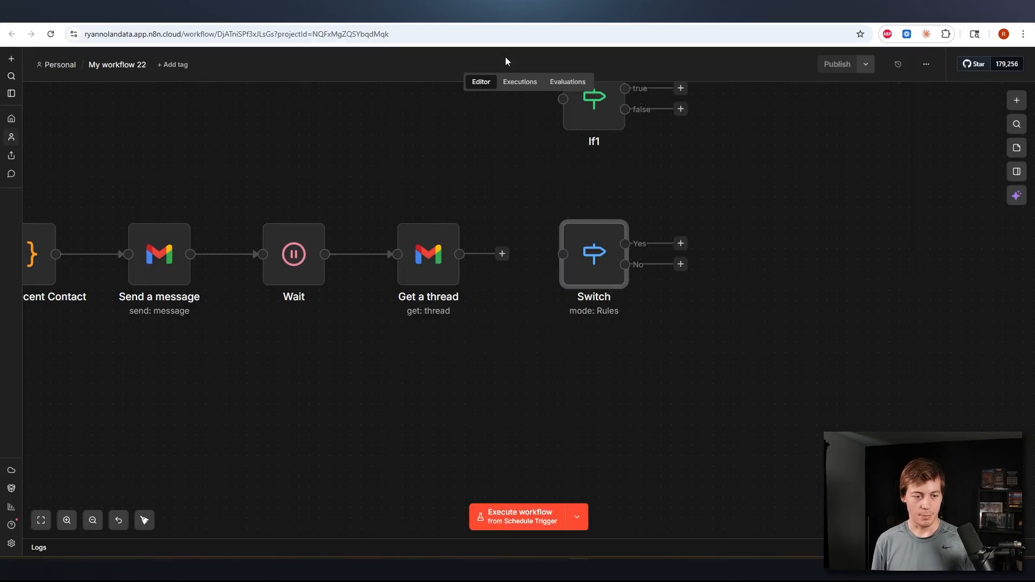
# Step: Append ". If not respond back " no "" after "confirm your Availability" in the Send a message node's email body and close the node
pyautogui.doubleClick(428, 269)
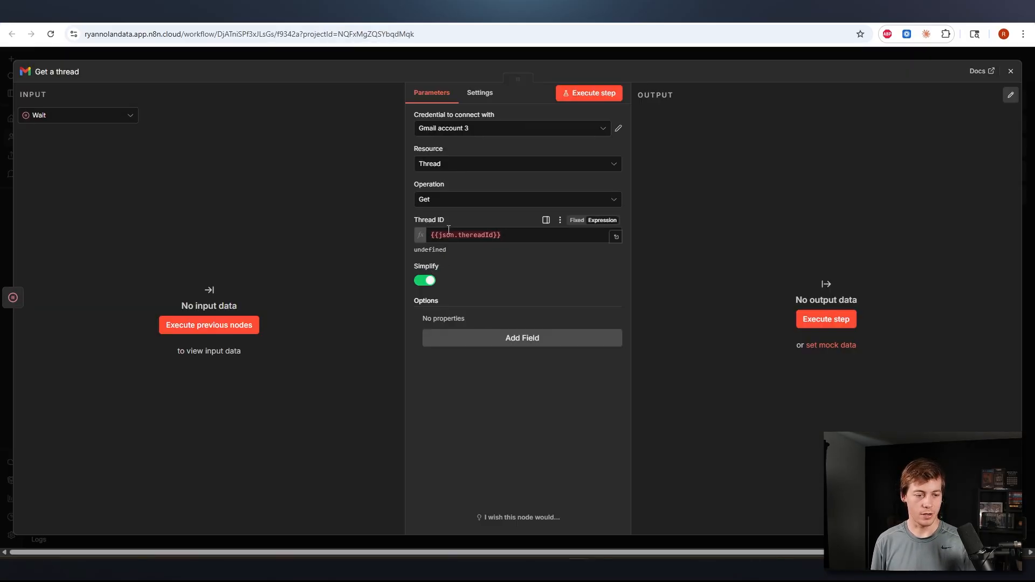
pyautogui.click(532, 51)
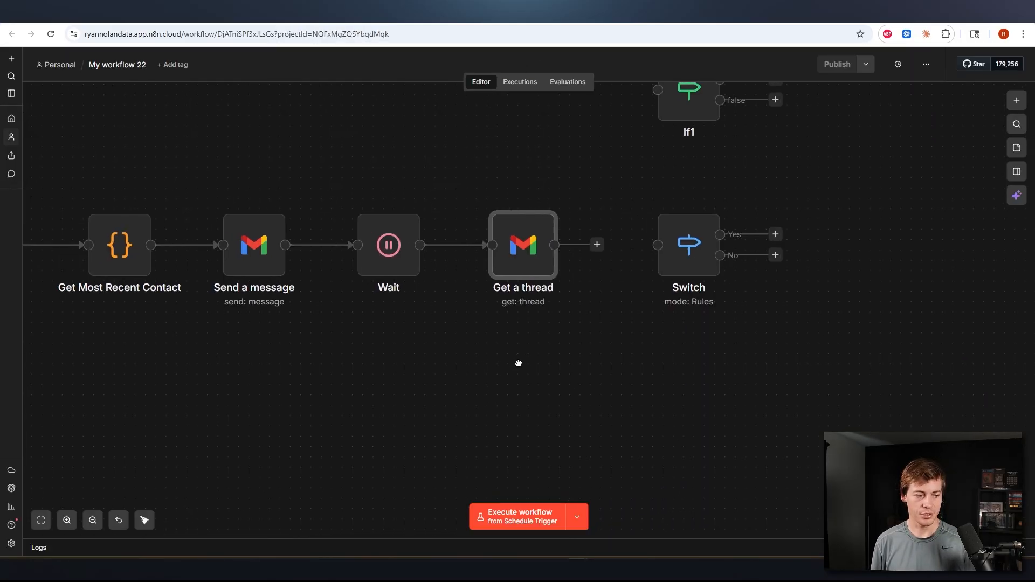
pyautogui.doubleClick(277, 254)
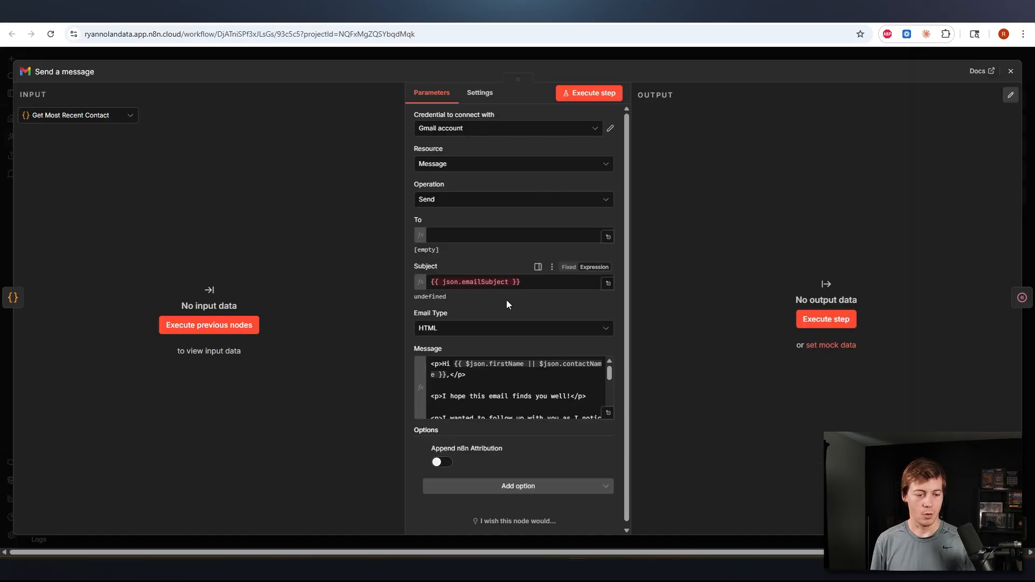
pyautogui.click(608, 408)
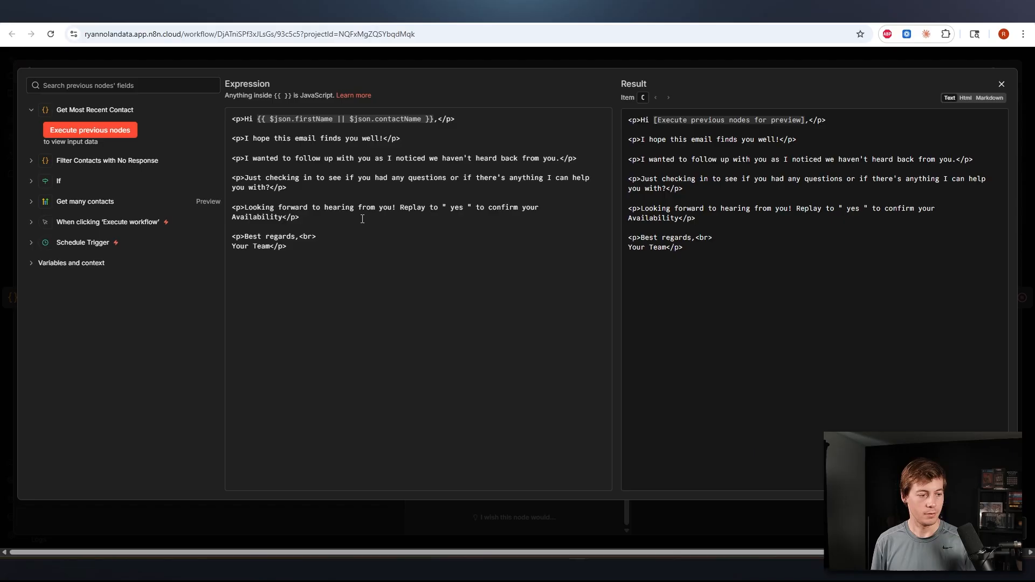
pyautogui.click(282, 217)
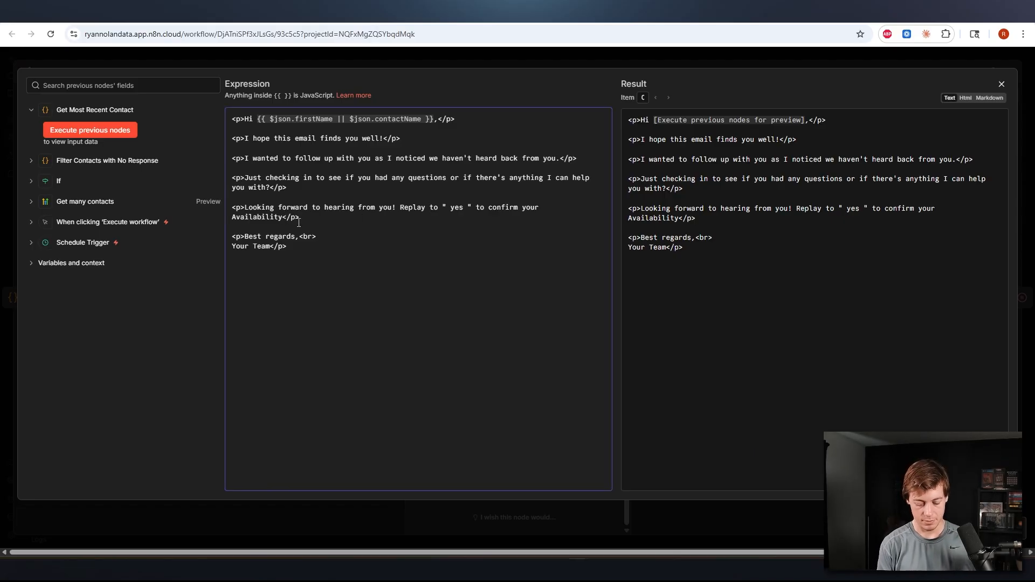
pyautogui.write('. If not res')
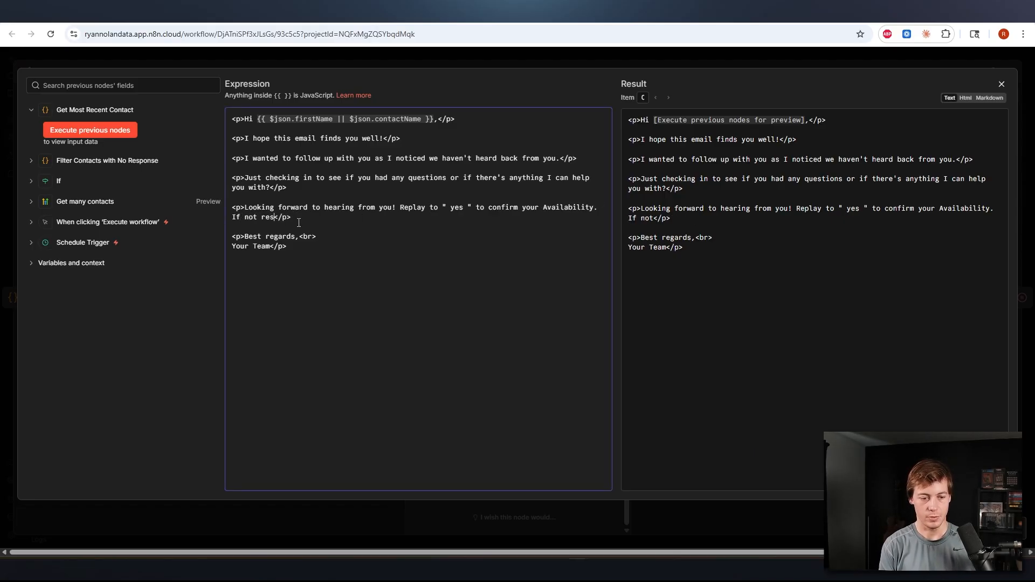
pyautogui.write('pond back ')
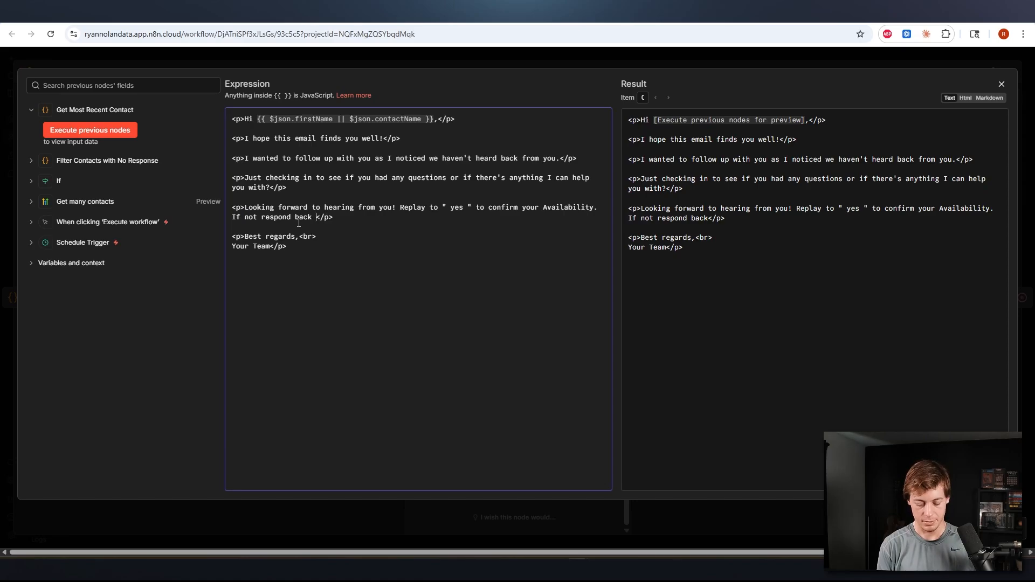
pyautogui.write('" no')
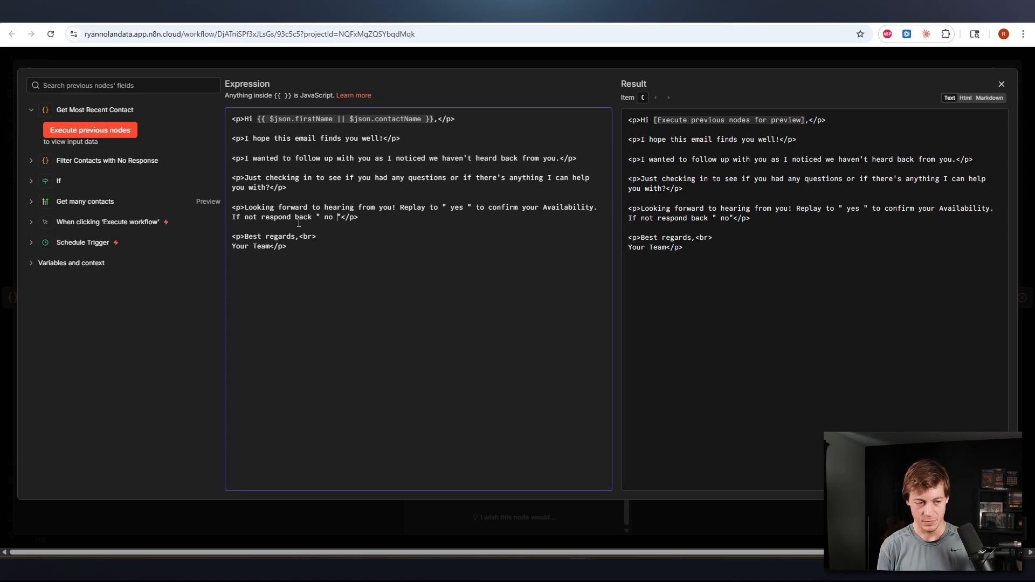
pyautogui.click(508, 40)
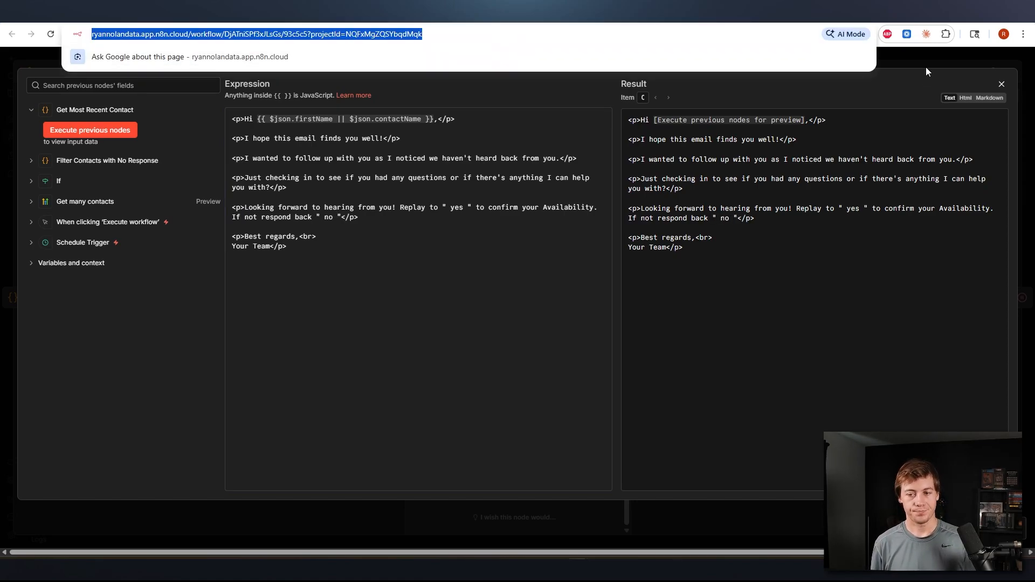
pyautogui.click(924, 65)
pyautogui.click(742, 53)
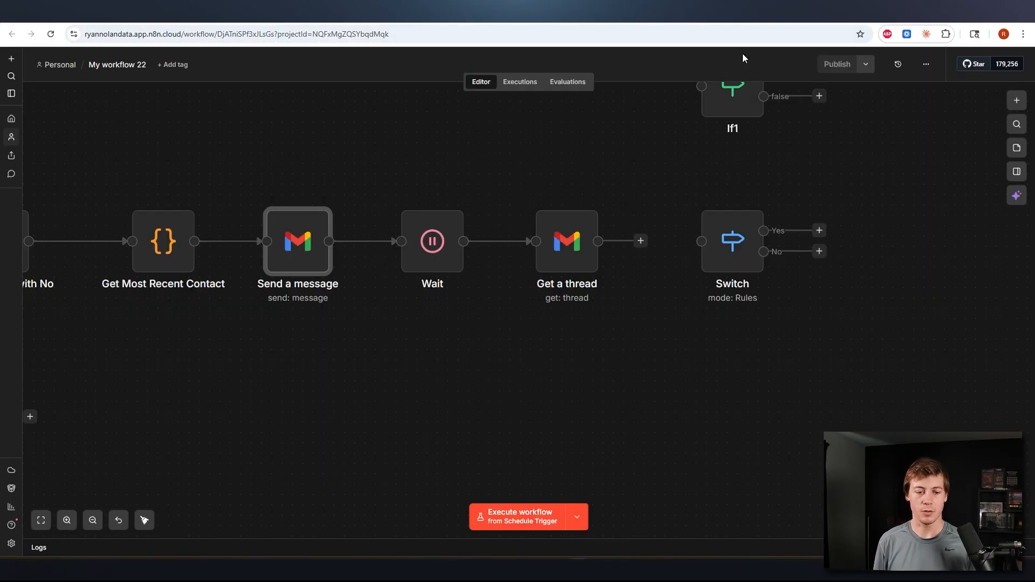
pyautogui.click(93, 520)
pyautogui.click(92, 520)
pyautogui.hscroll(3, 701, 345)
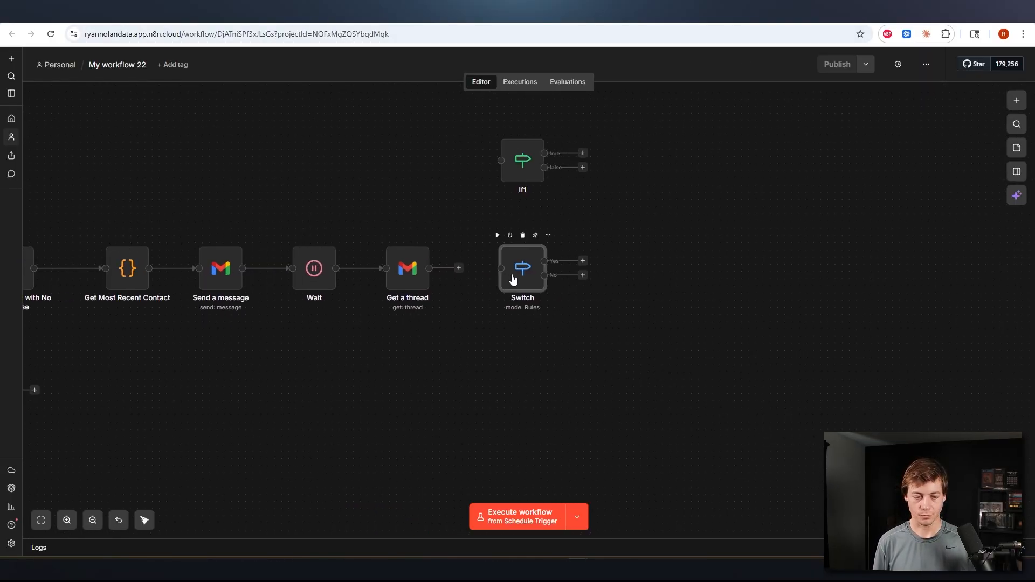
# Step: Copy the expression {{ $json.messages[1].snippet }} from the Switch's Yes rule into the first value of its No rule
pyautogui.doubleClick(531, 271)
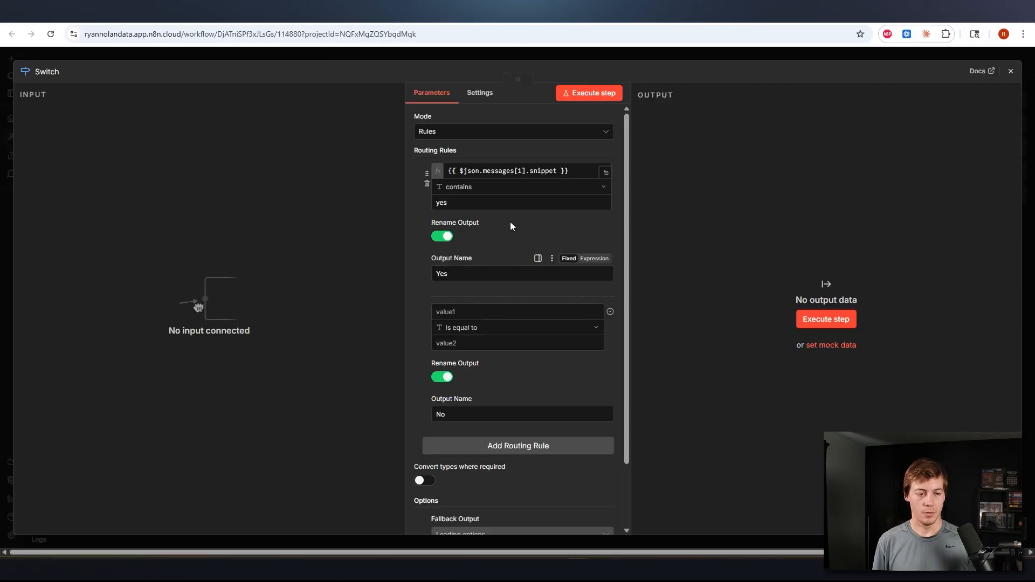
pyautogui.click(560, 171)
pyautogui.hotkey('ctrl', 'a')
pyautogui.hotkey('ctrl', 'c')
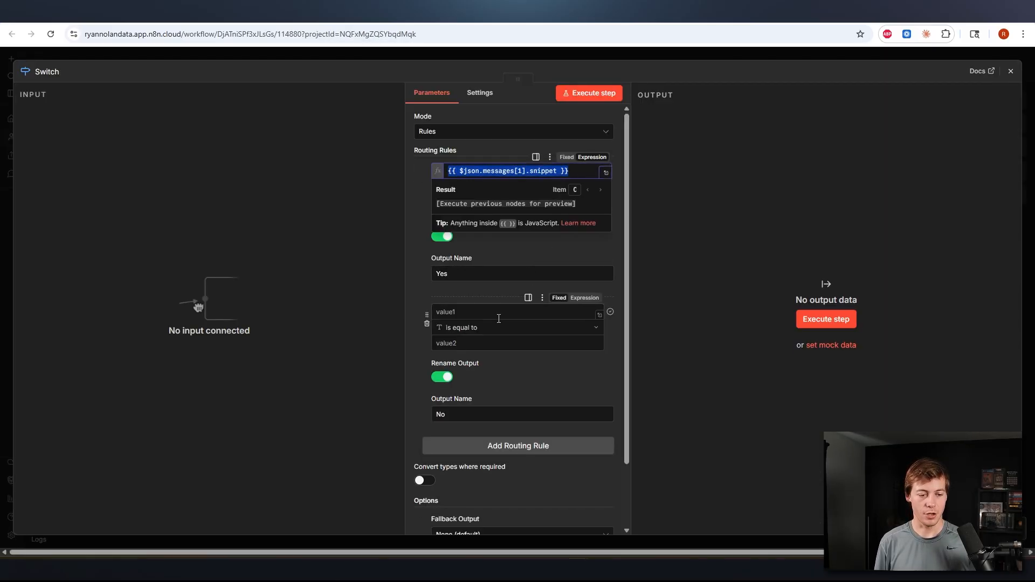
pyautogui.click(485, 312)
pyautogui.hotkey('ctrl', 'v')
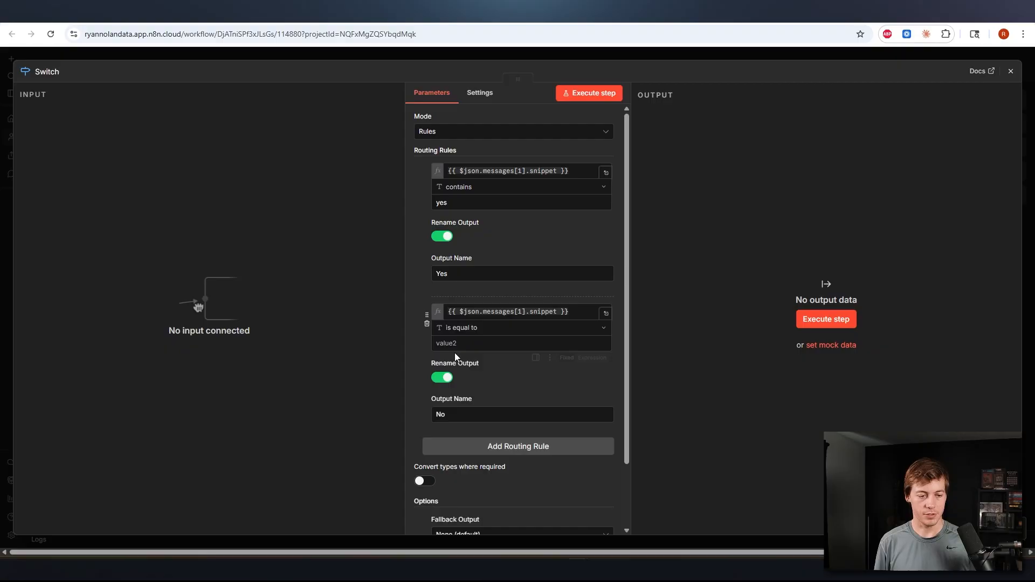
# Step: Set the Switch's No rule to the string comparison "contains" with the comparison value "no"
pyautogui.click(455, 344)
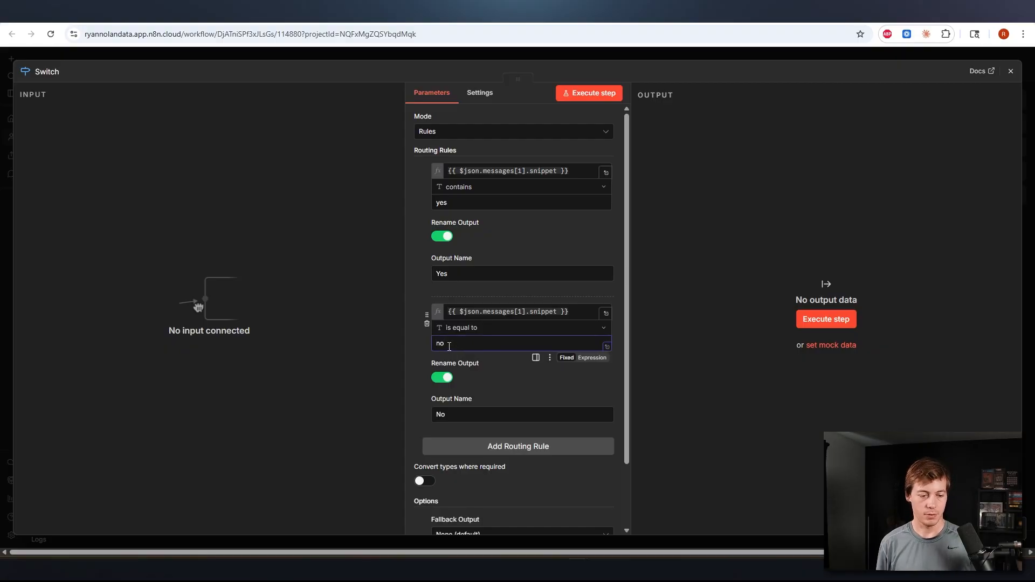
pyautogui.click(471, 329)
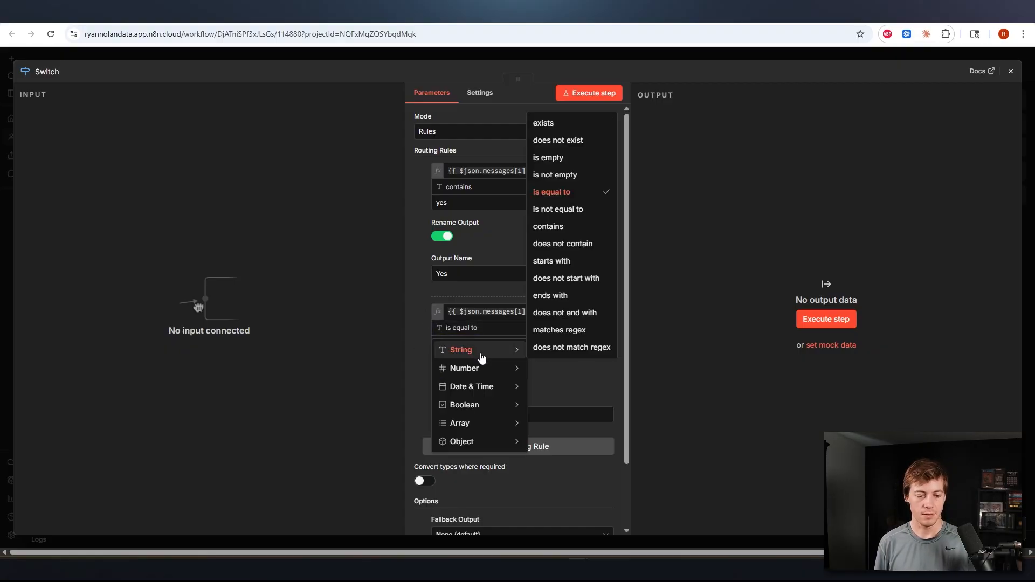
pyautogui.click(548, 226)
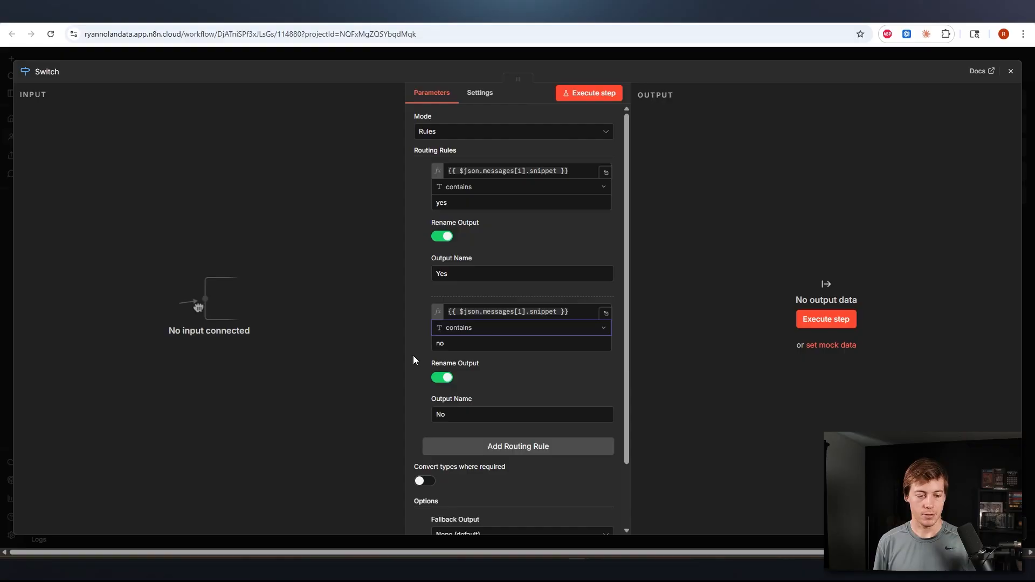
# Step: Set the Switch's Fallback Output to Extra Output and rename the fallback output "No Response"
pyautogui.scroll(-2, 421, 359)
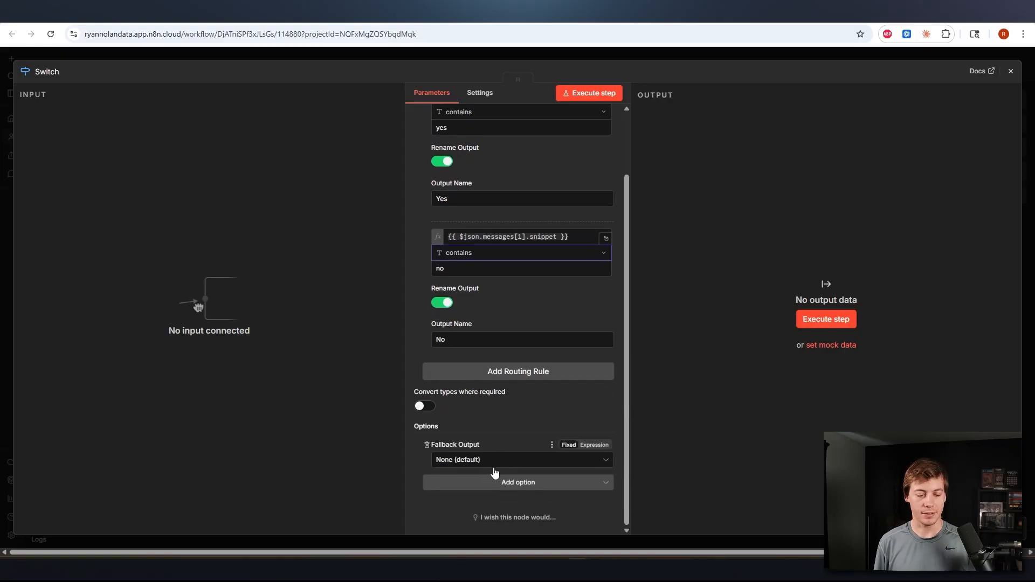
pyautogui.click(480, 493)
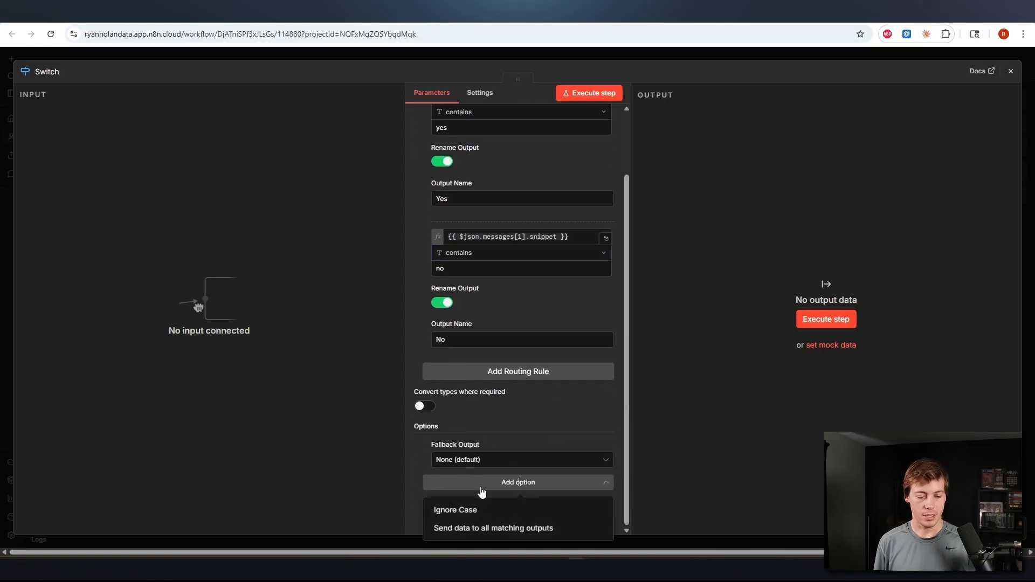
pyautogui.click(481, 429)
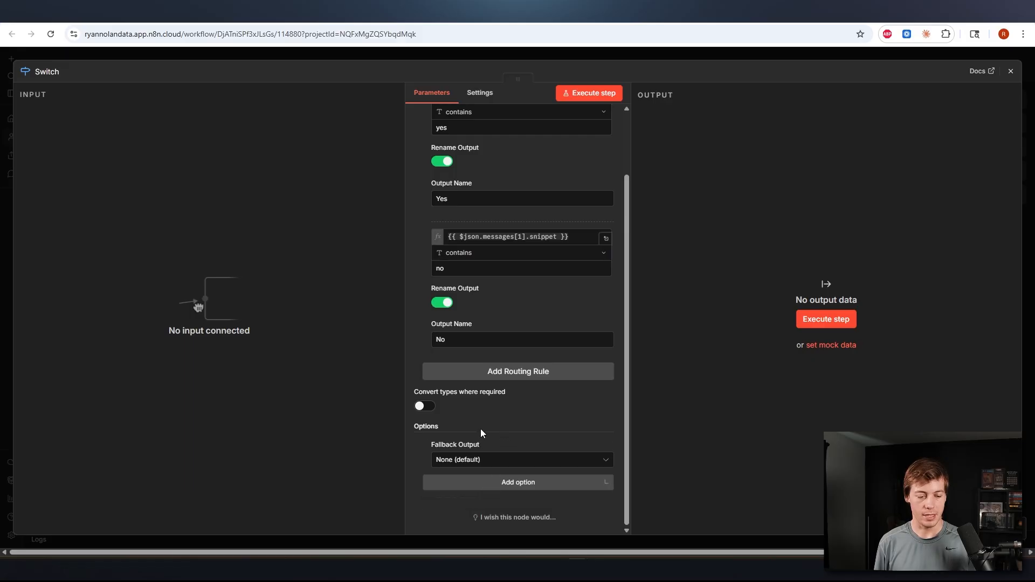
pyautogui.click(489, 462)
pyautogui.click(505, 526)
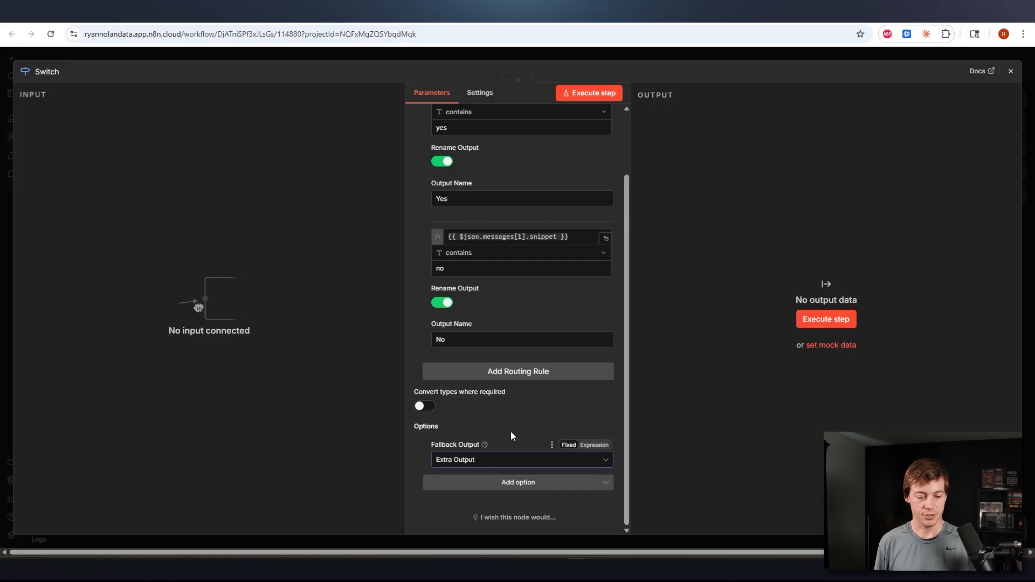
pyautogui.click(509, 487)
pyautogui.click(497, 441)
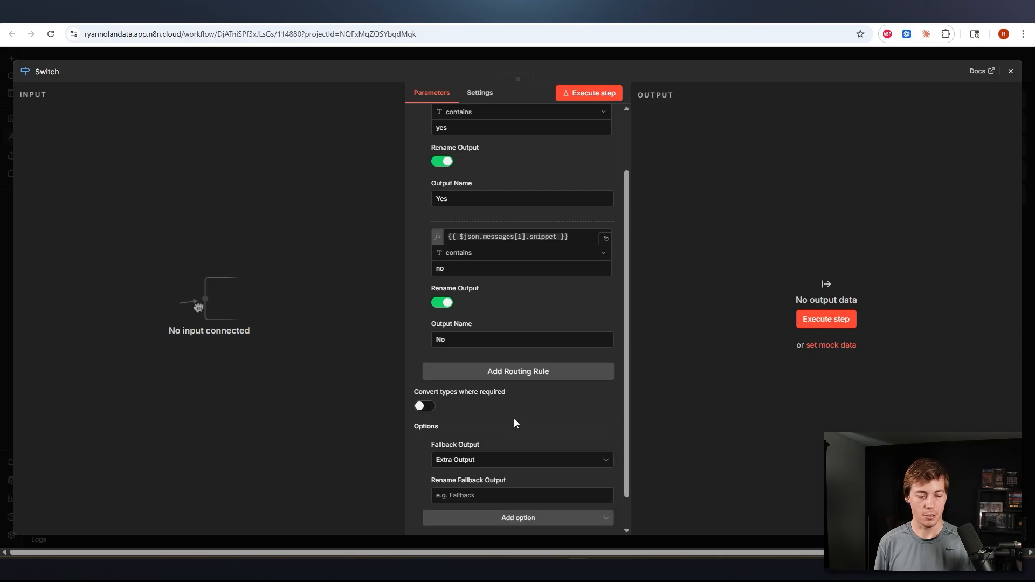
pyautogui.write('No Response')
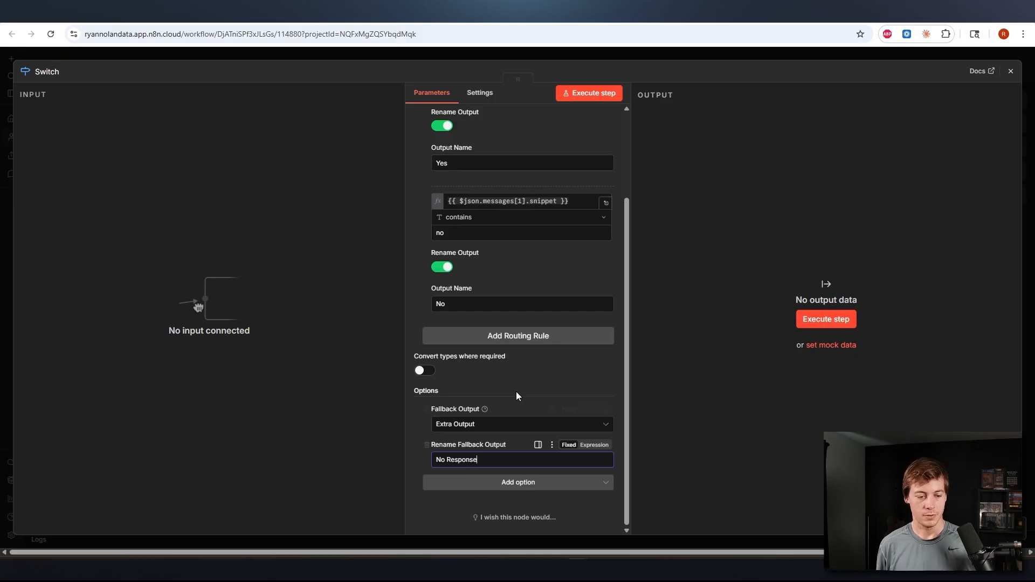
# Step: Close the Switch's settings, connect Get a thread to the Switch, and delete the unused If1 node
pyautogui.click(661, 51)
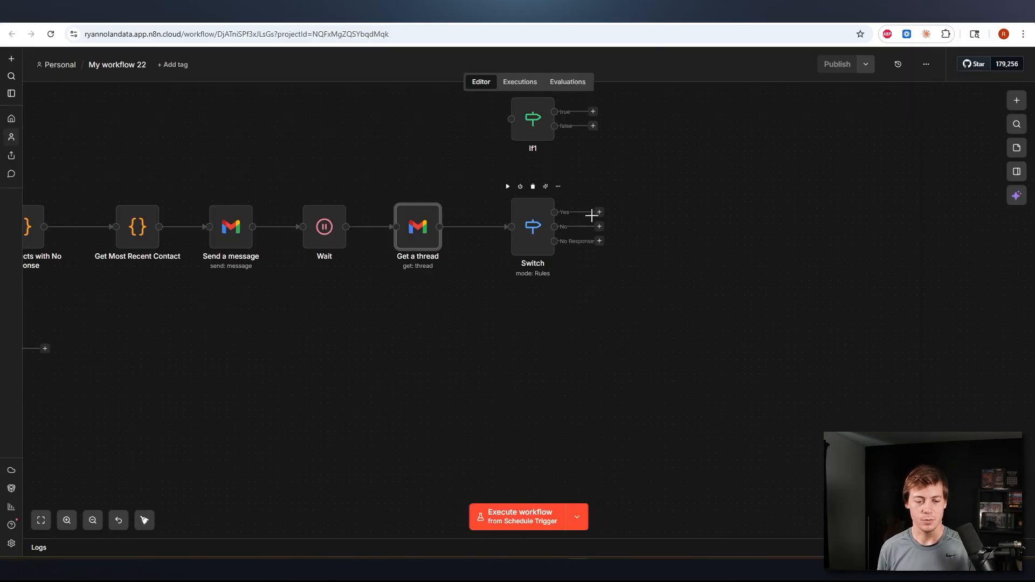
pyautogui.moveTo(690, 185); pyautogui.dragTo(694, 185)
pyautogui.click(667, 274)
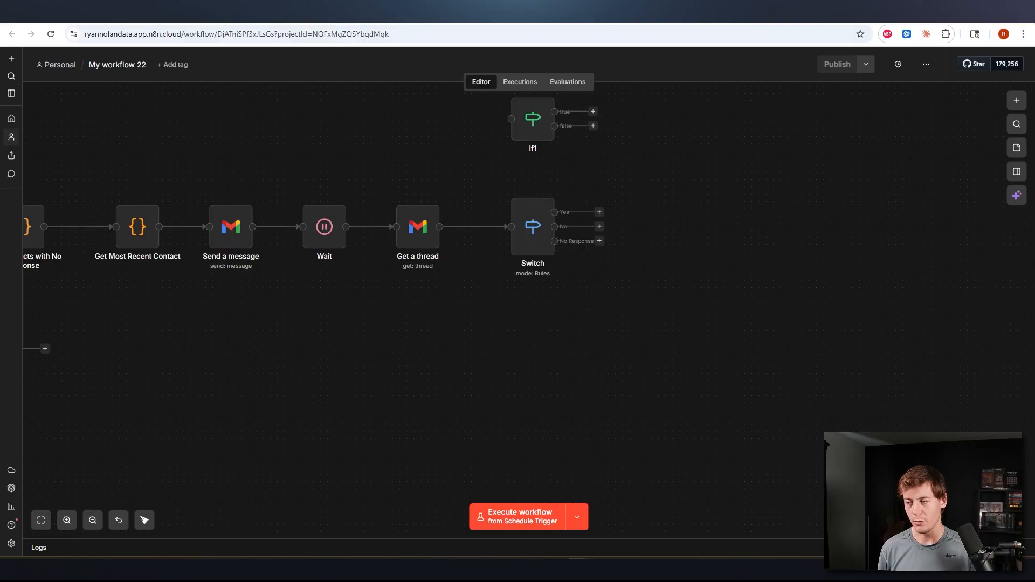
pyautogui.moveTo(741, 225); pyautogui.dragTo(811, 312)
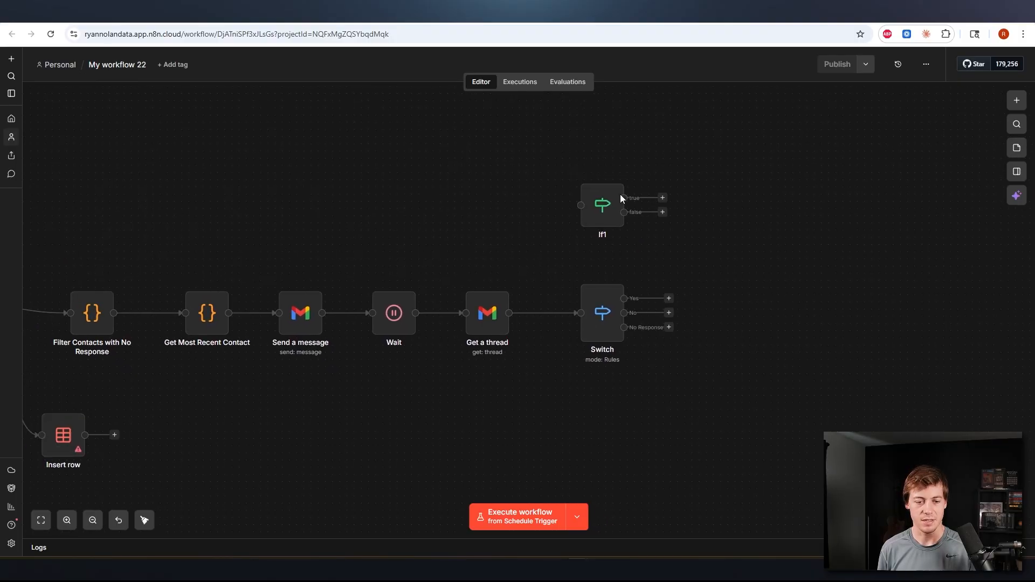
pyautogui.click(603, 172)
pyautogui.moveTo(769, 232); pyautogui.dragTo(607, 206)
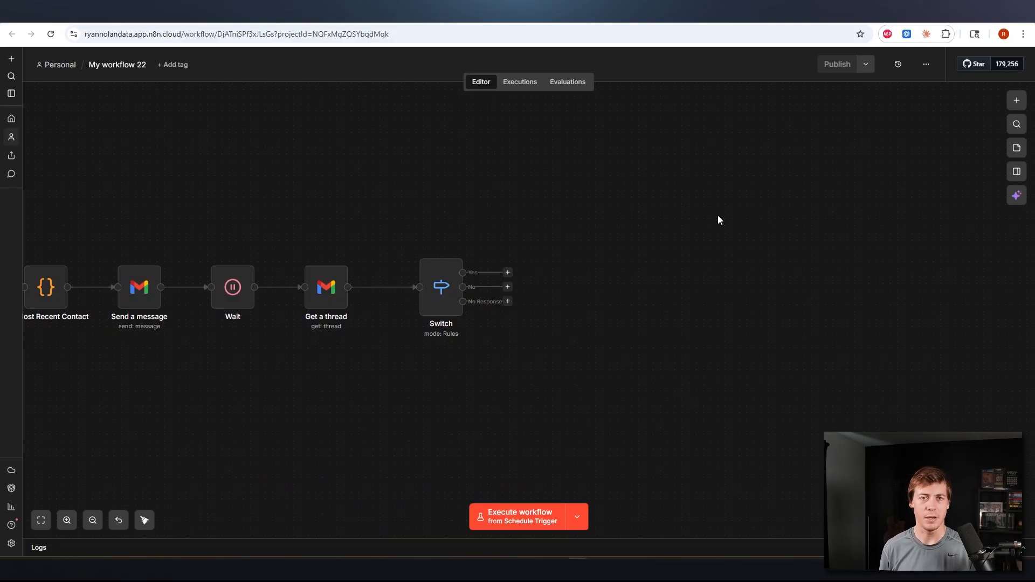
# Step: Add an unconnected Sentiment Analysis node and place it above and to the right of the Switch
pyautogui.click(1007, 104)
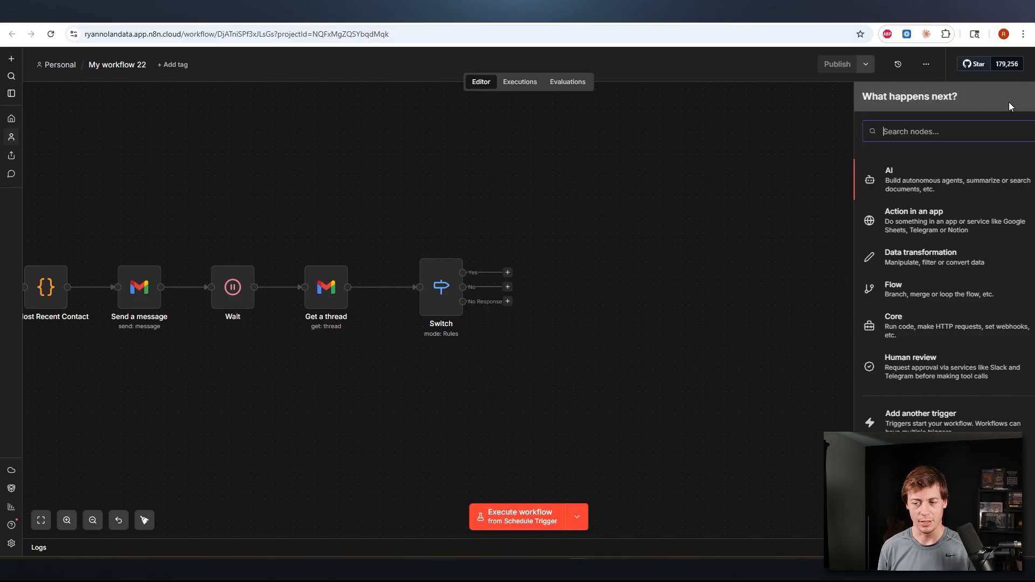
pyautogui.write('senti')
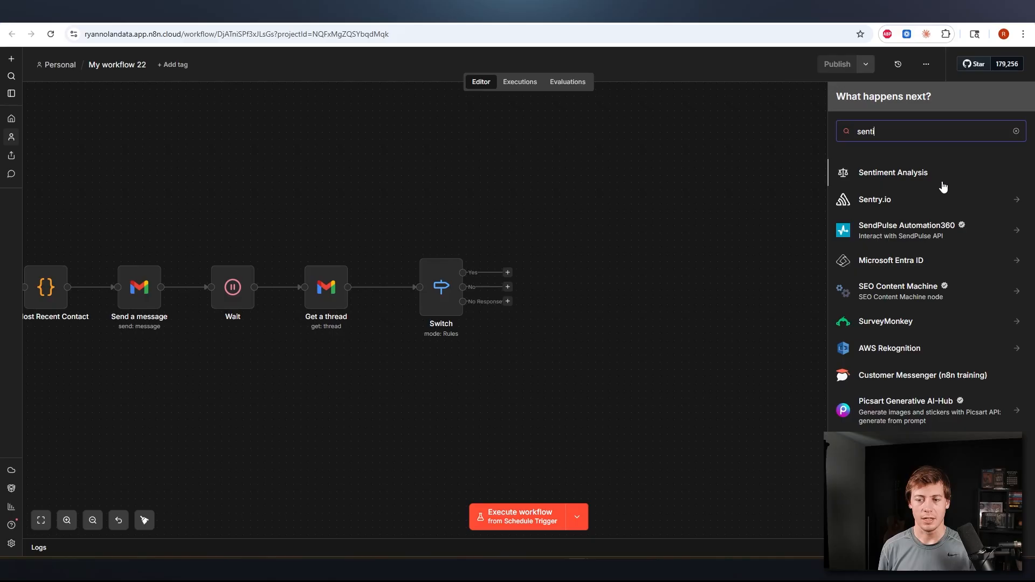
pyautogui.click(804, 171)
pyautogui.click(675, 54)
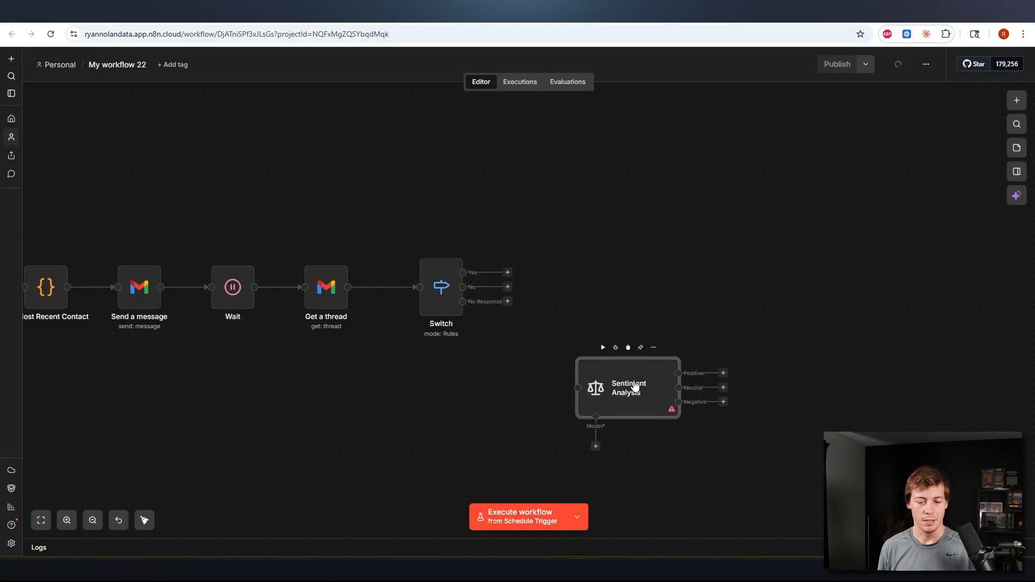
pyautogui.moveTo(635, 385); pyautogui.dragTo(642, 141)
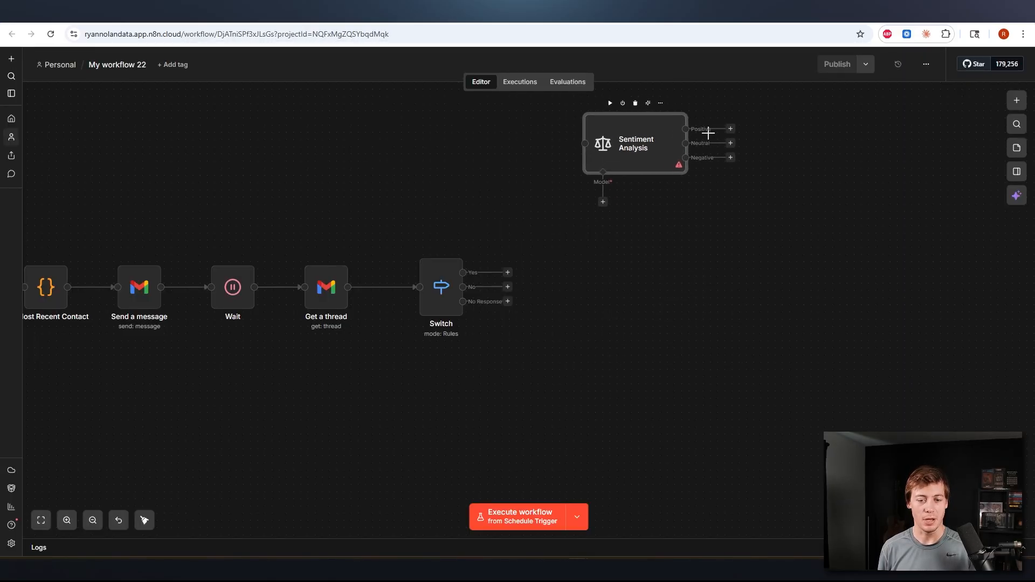
# Step: Add a Text Classifier node from the AI nodes, place it below Sentiment Analysis, and remove the connection between the two
pyautogui.click(1010, 104)
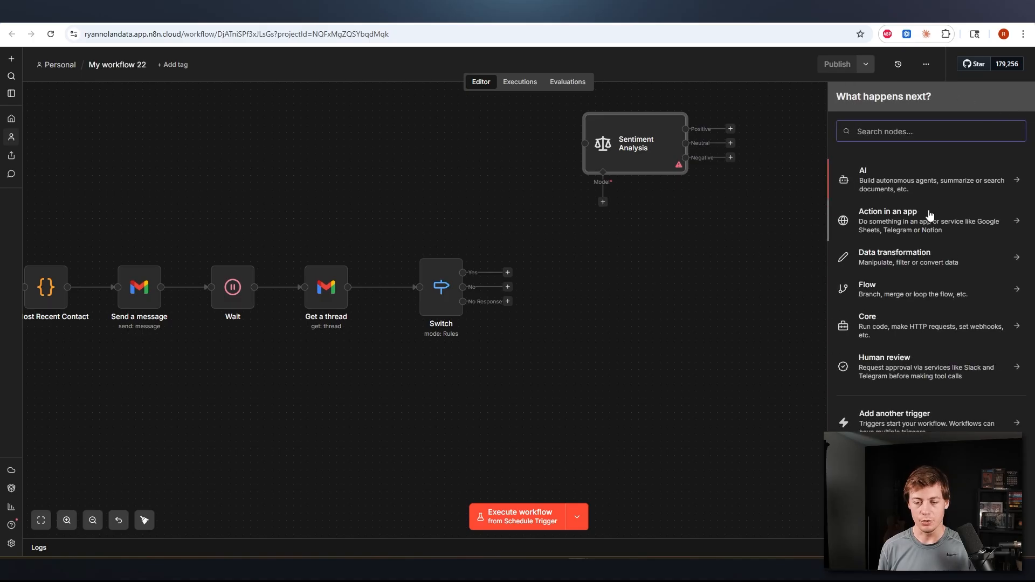
pyautogui.click(903, 190)
pyautogui.scroll(-5, 916, 243)
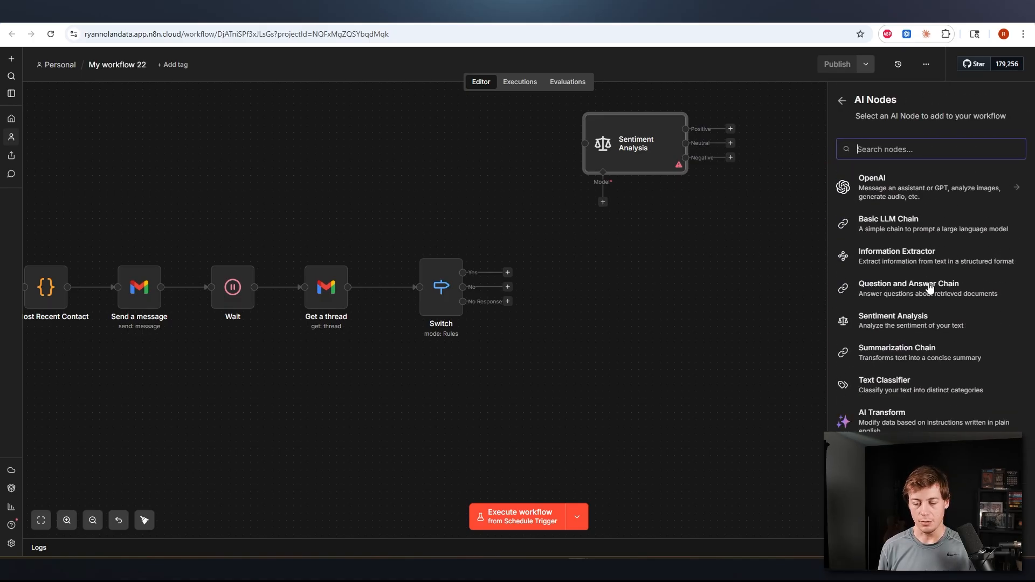
pyautogui.click(939, 458)
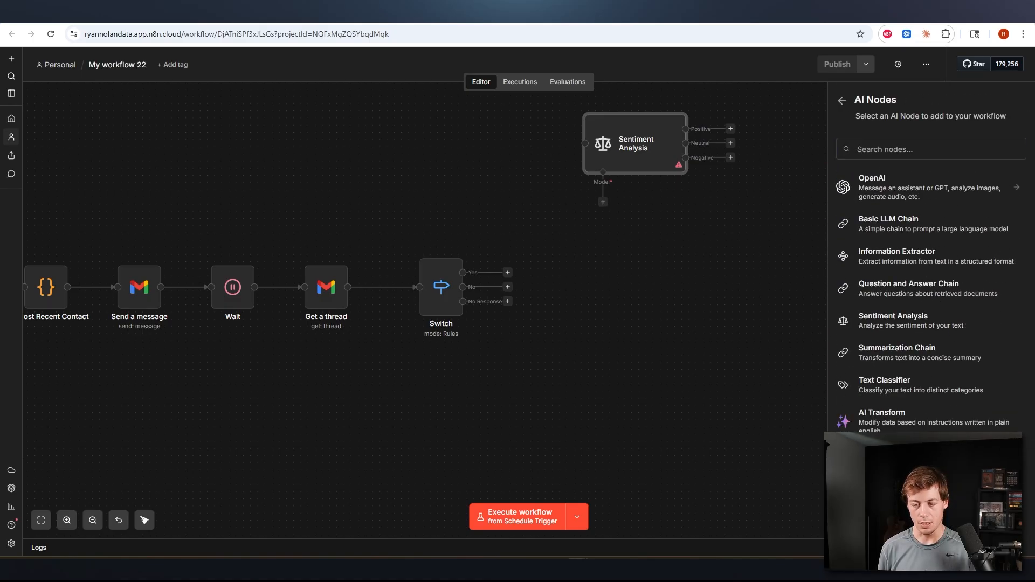
pyautogui.scroll(-1, 920, 248)
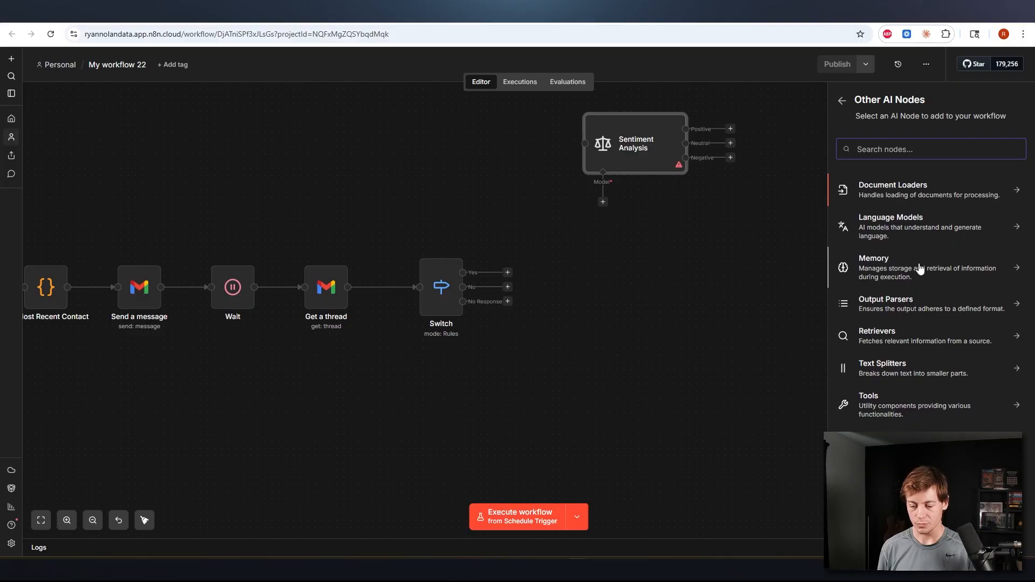
pyautogui.click(842, 102)
pyautogui.scroll(-4, 904, 329)
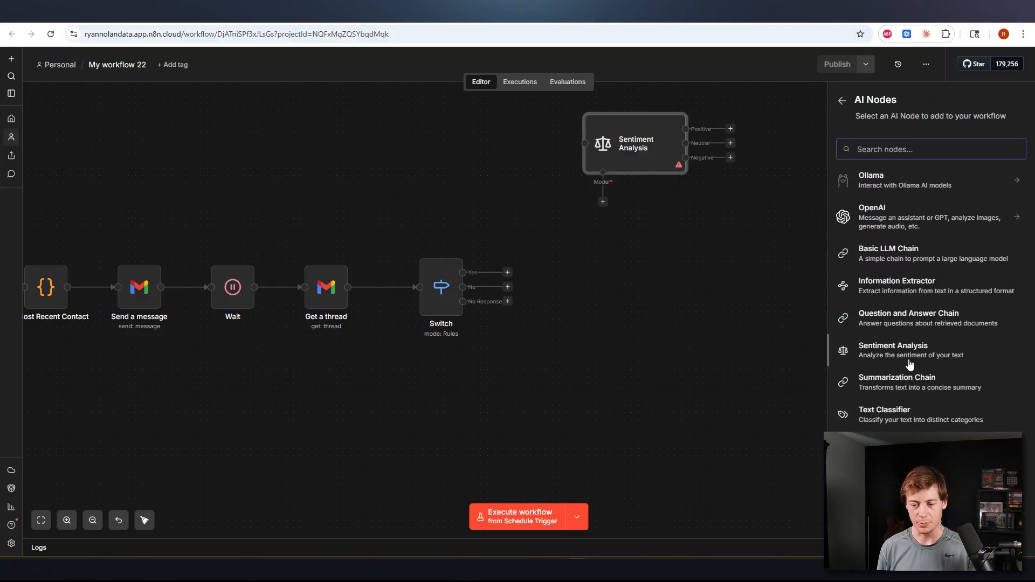
pyautogui.scroll(-1, 911, 378)
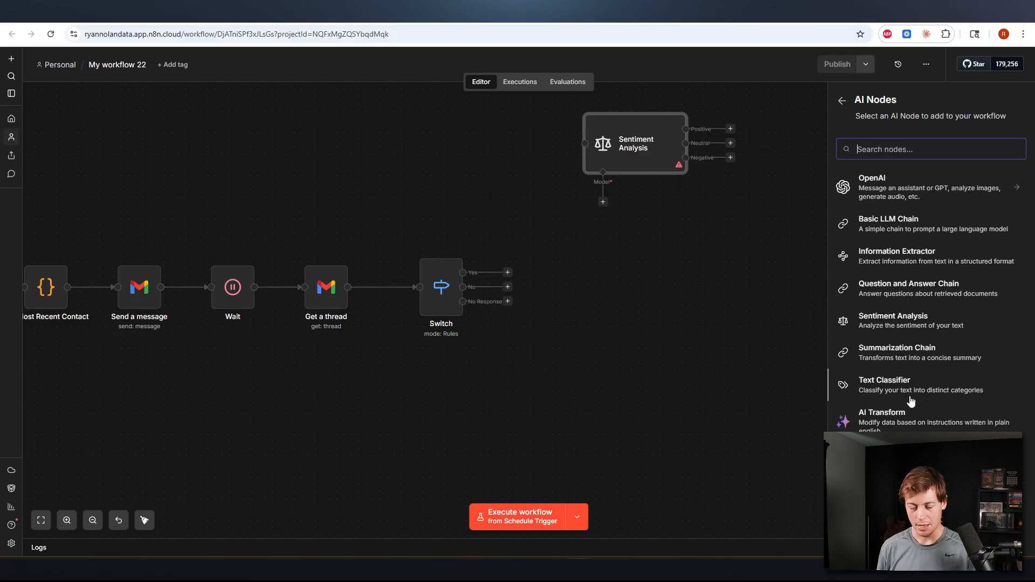
pyautogui.click(895, 386)
pyautogui.click(662, 54)
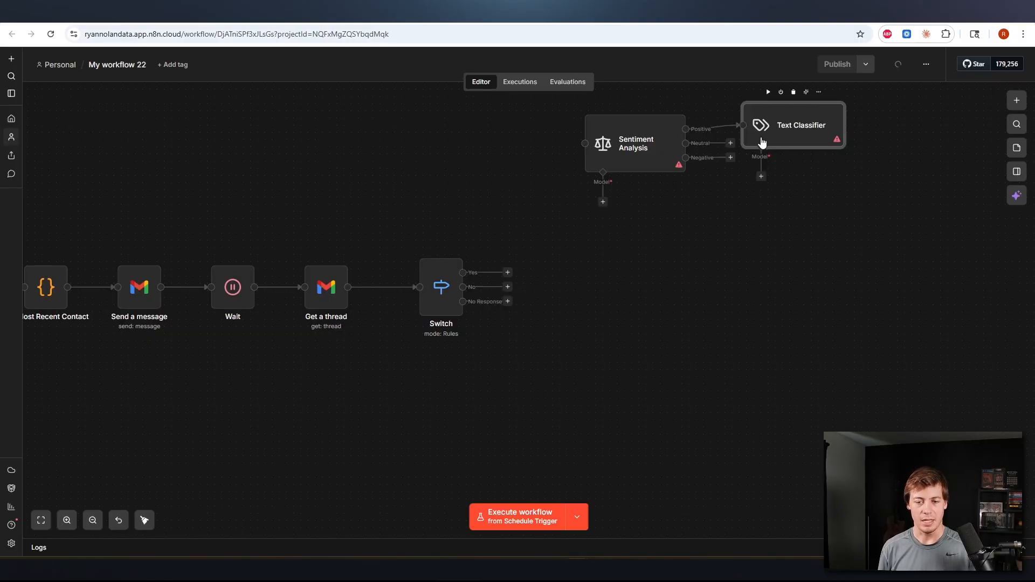
pyautogui.moveTo(792, 122); pyautogui.dragTo(686, 252)
pyautogui.click(751, 157)
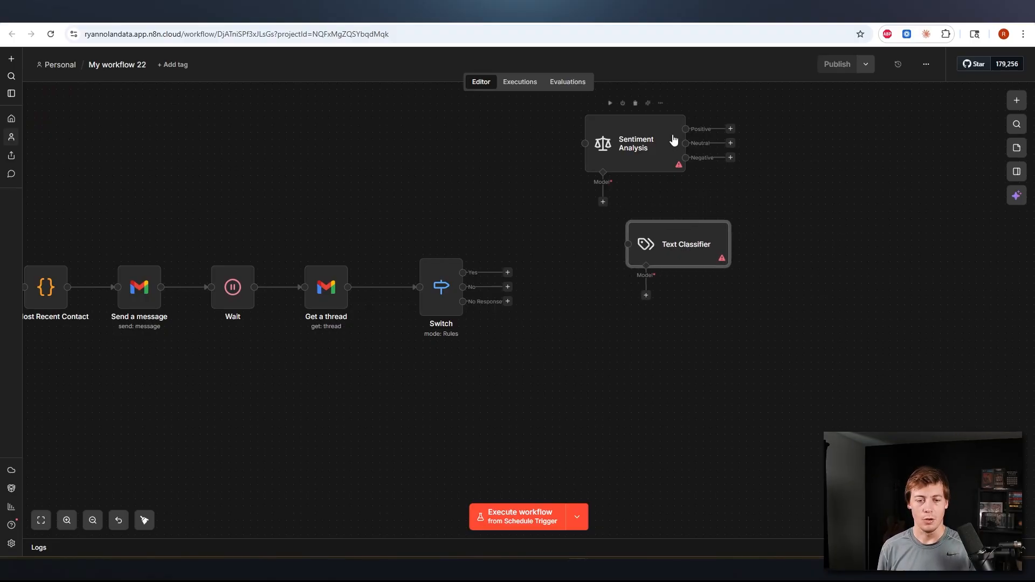
# Step: Delete the Text Classifier node below Sentiment Analysis
pyautogui.moveTo(642, 149); pyautogui.dragTo(692, 132)
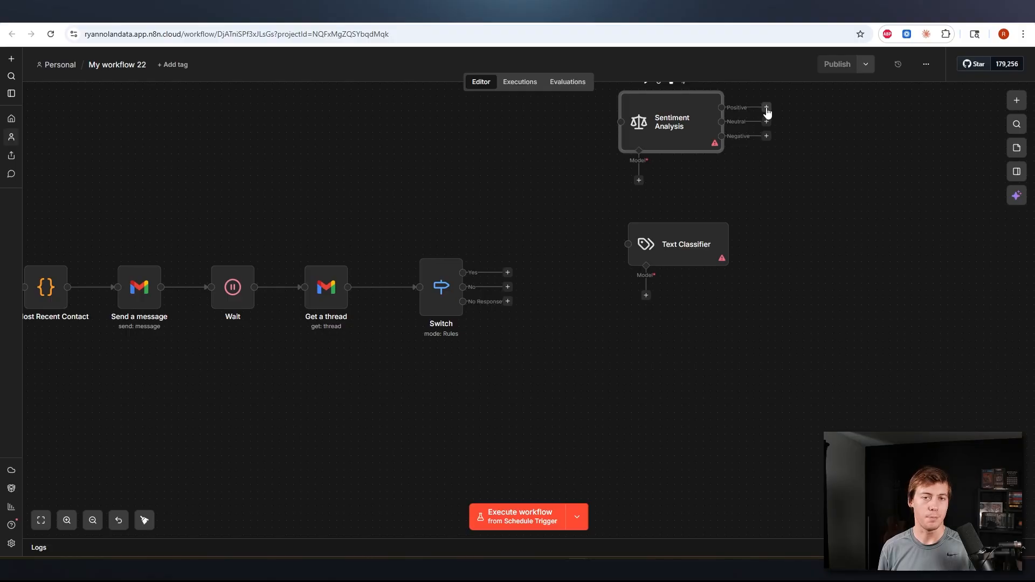
pyautogui.moveTo(659, 138)
pyautogui.mouseDown()
pyautogui.moveTo(707, 151)
pyautogui.moveTo(658, 152)
pyautogui.mouseUp()
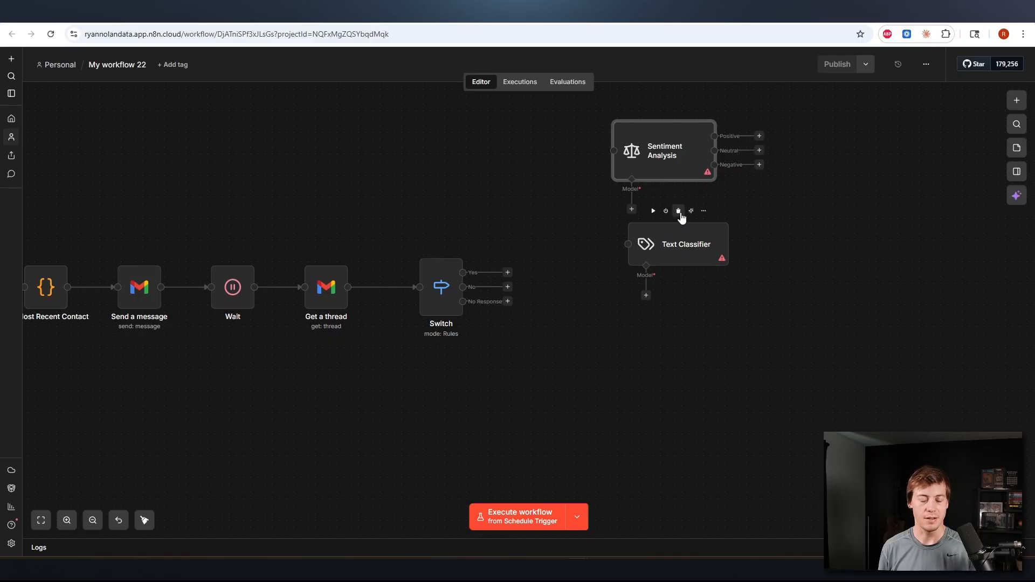
pyautogui.click(679, 212)
# Step: Move Sentiment Analysis slightly lower, attach an Anthropic Chat Model to its Model input, and open the model's settings
pyautogui.moveTo(667, 155)
pyautogui.mouseDown()
pyautogui.moveTo(689, 198)
pyautogui.moveTo(643, 174)
pyautogui.moveTo(665, 174)
pyautogui.mouseUp()
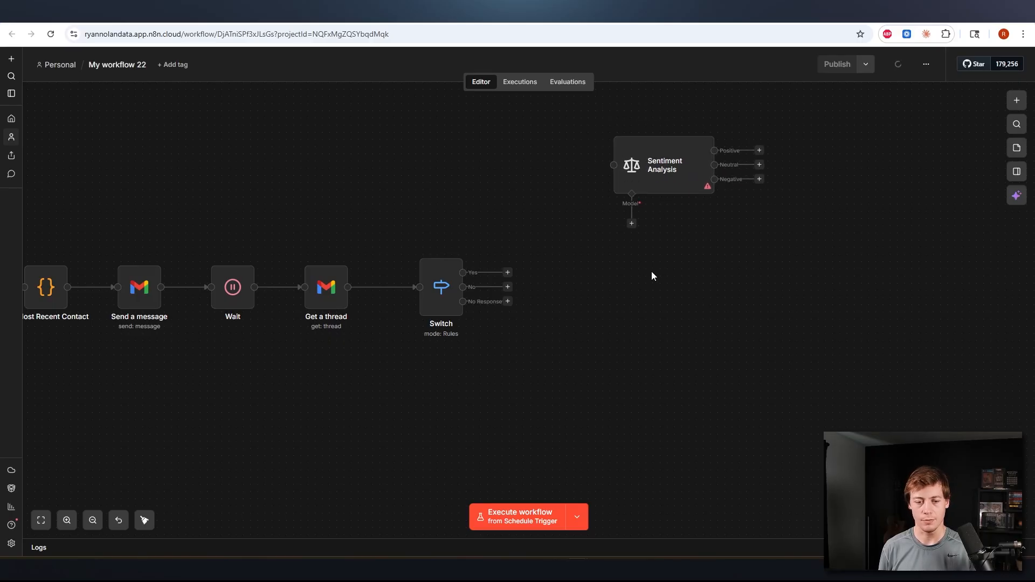
pyautogui.click(632, 224)
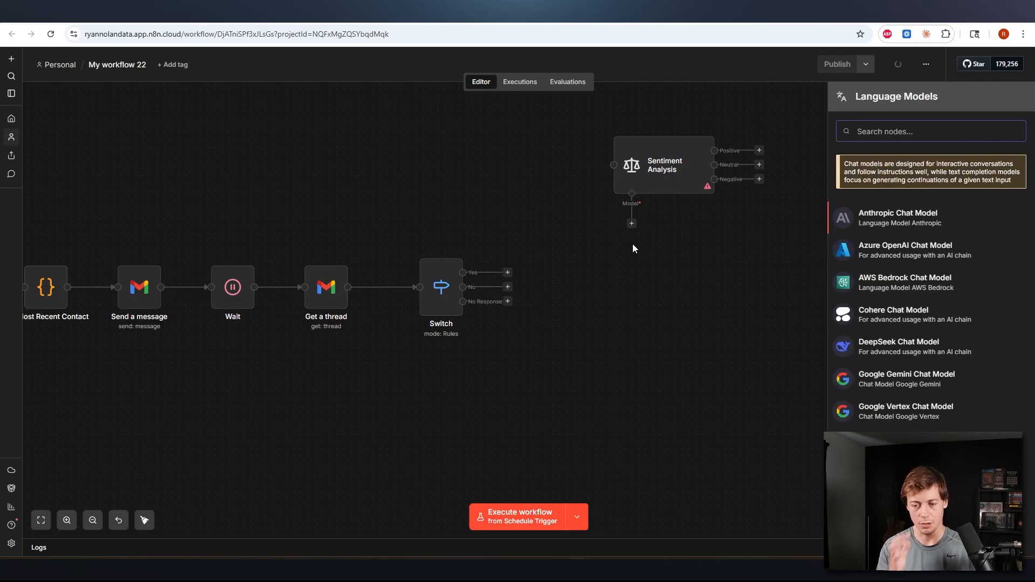
pyautogui.click(949, 222)
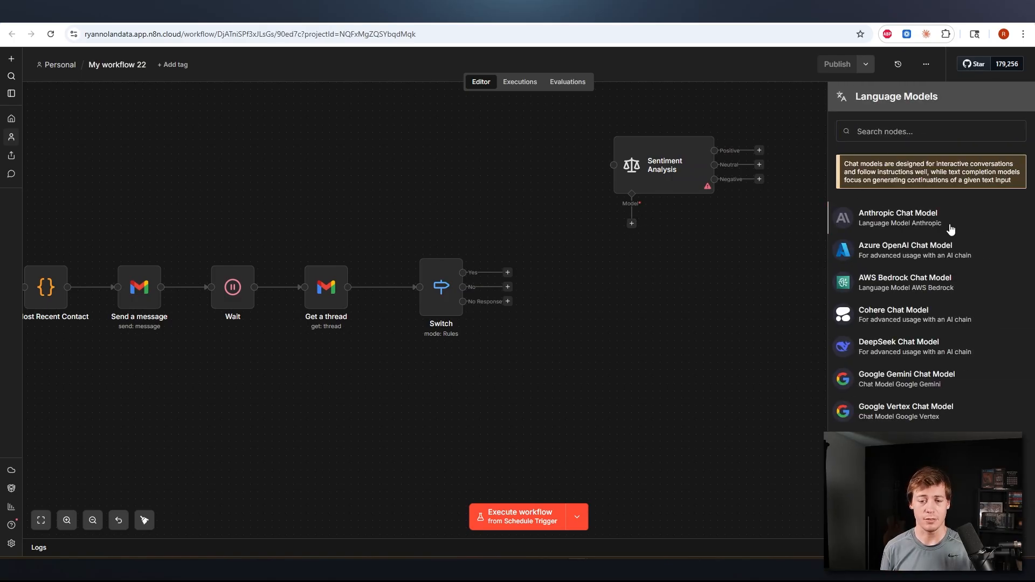
pyautogui.click(599, 53)
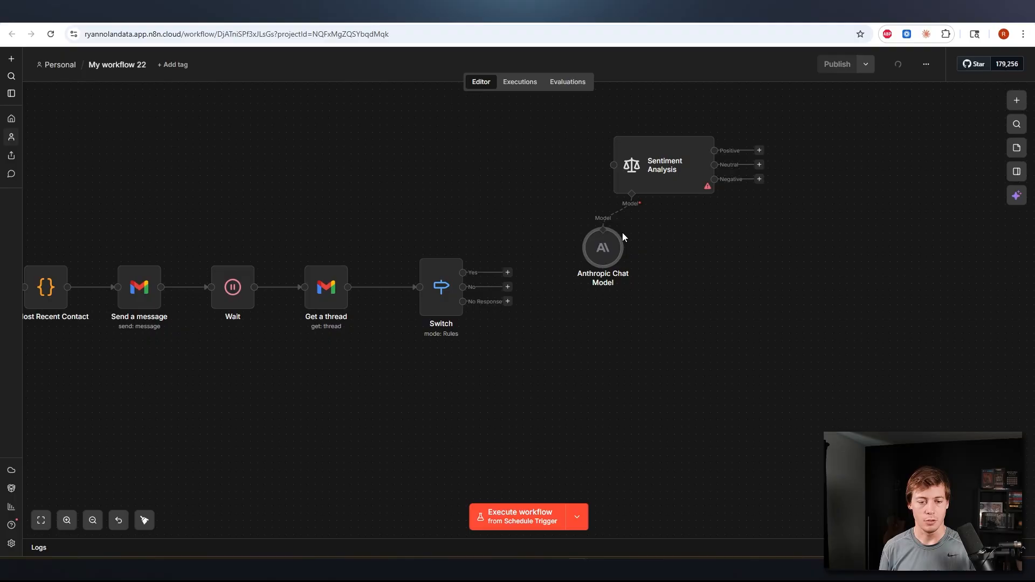
pyautogui.doubleClick(628, 259)
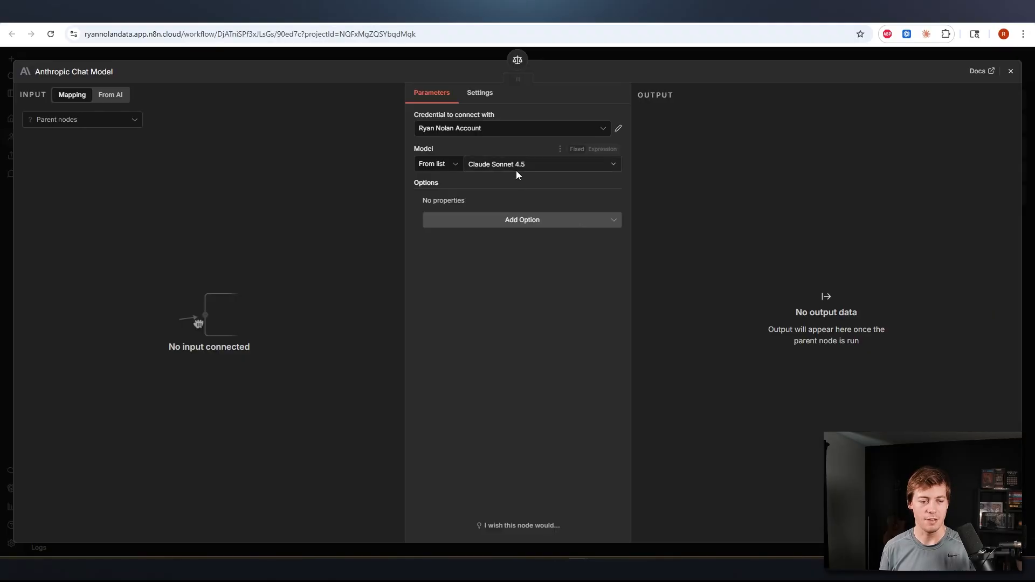
# Step: Set the Anthropic Chat Model to Claude Sonnet 4.6 and connect the Switch's Yes output to the Sentiment Analysis input
pyautogui.click(516, 169)
pyautogui.click(501, 222)
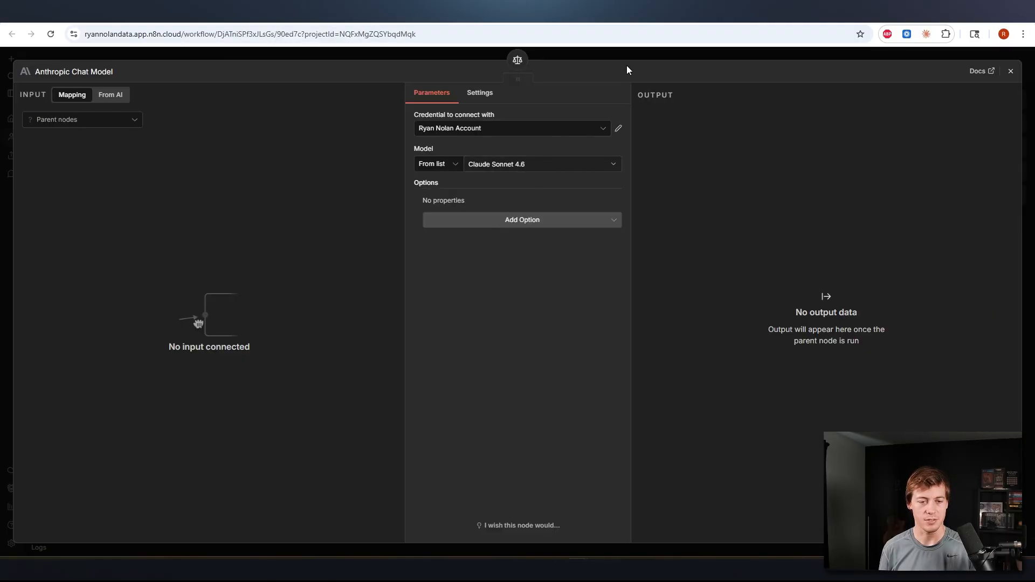
pyautogui.click(604, 58)
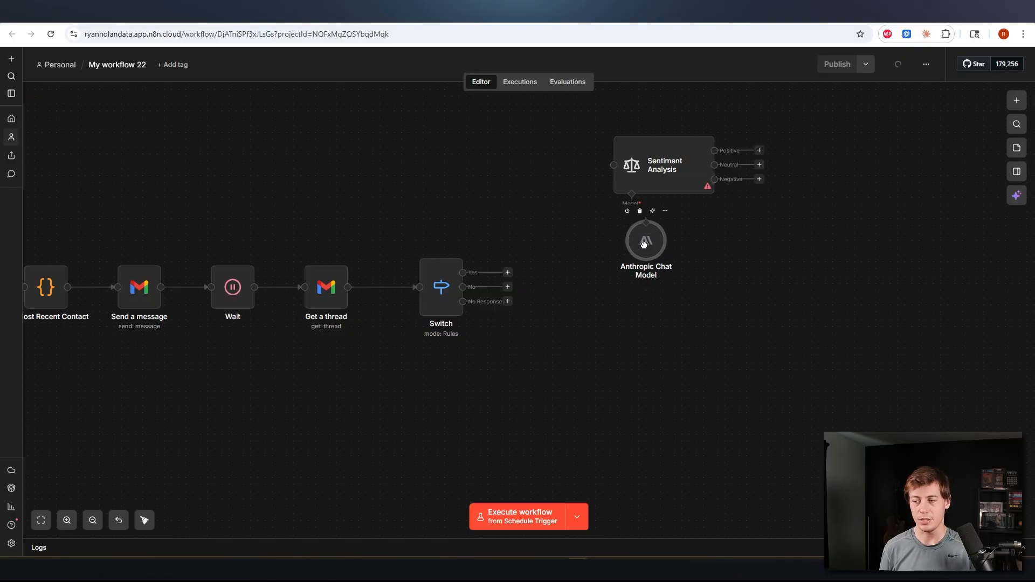
pyautogui.moveTo(511, 277); pyautogui.dragTo(610, 169)
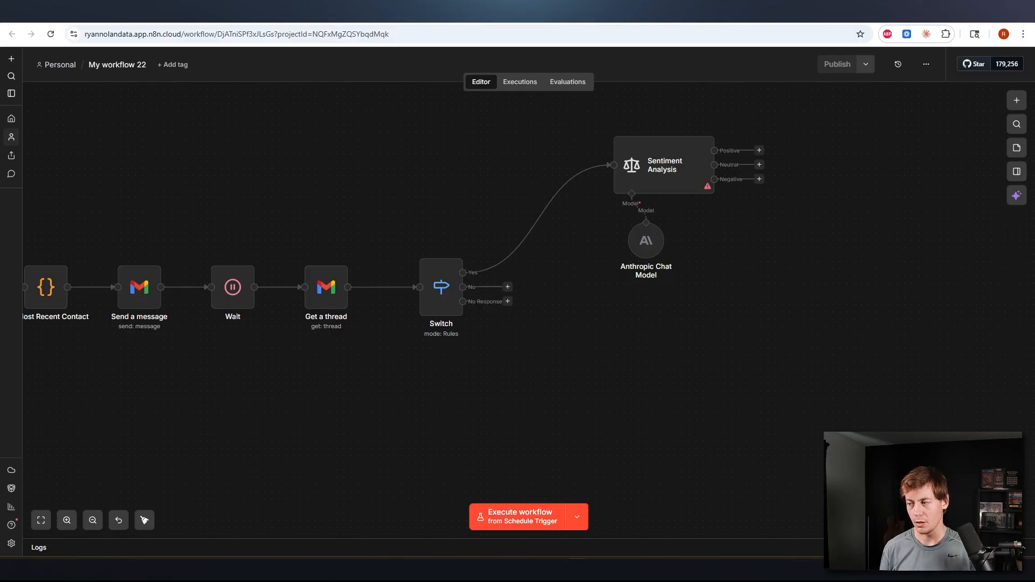
# Step: Check the Text to Analyze expression in Sentiment Analysis and move its Anthropic Chat Model closer beneath the node
pyautogui.doubleClick(674, 176)
pyautogui.click(463, 137)
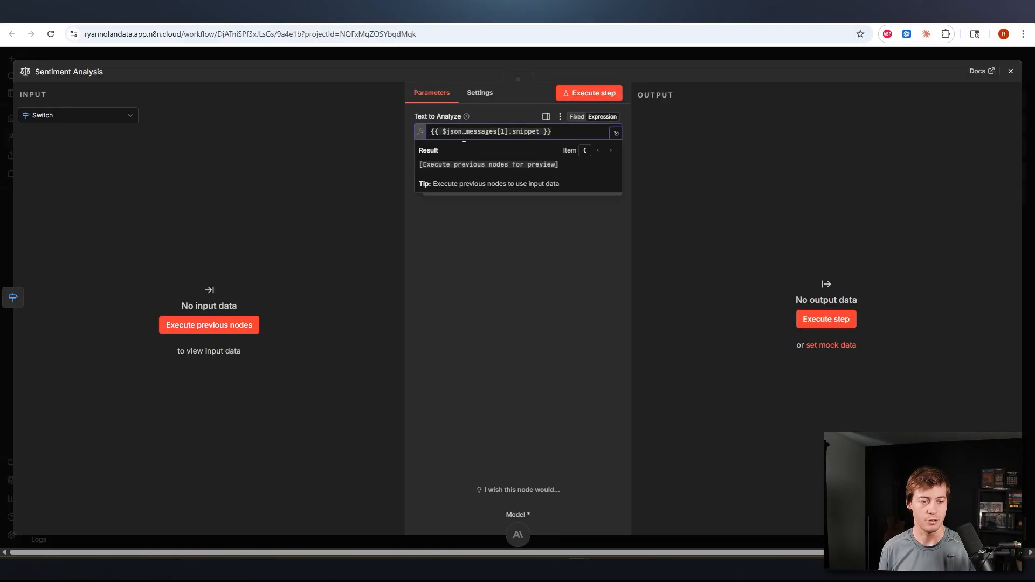
pyautogui.click(626, 51)
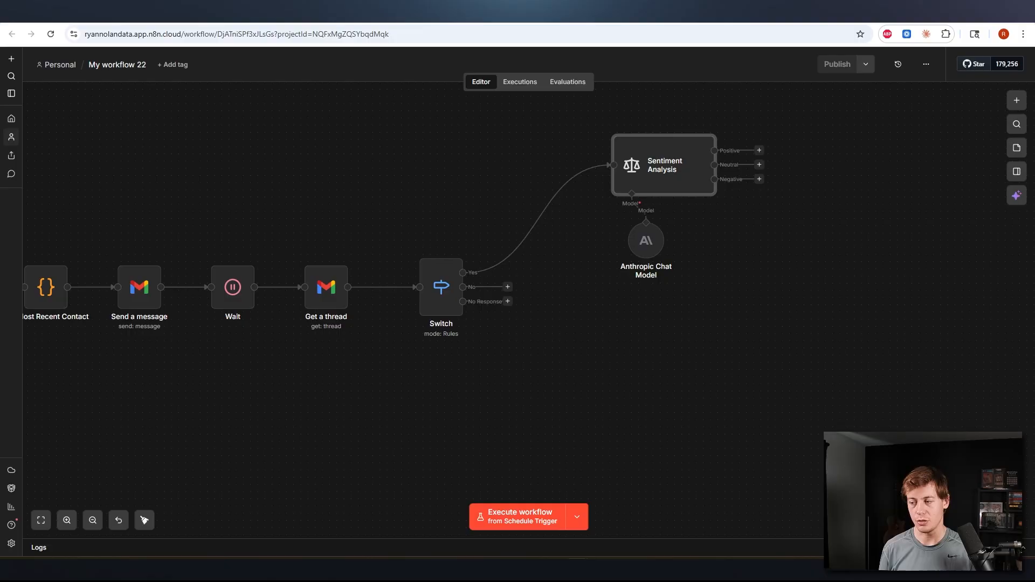
pyautogui.moveTo(649, 243); pyautogui.dragTo(627, 236)
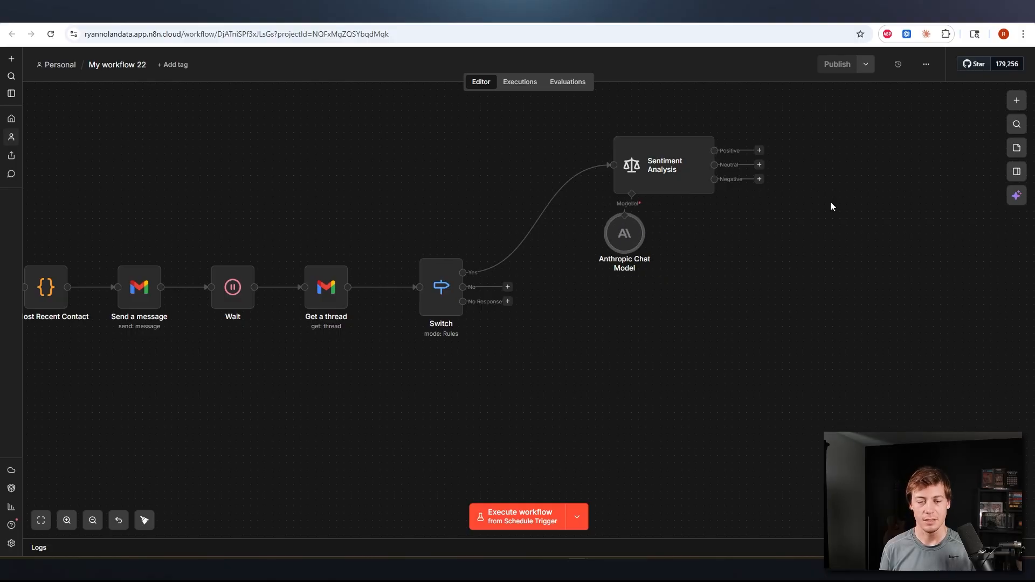
# Step: Add a Slack node with the Send a message action to the workflow
pyautogui.moveTo(790, 248); pyautogui.dragTo(712, 313)
pyautogui.click(1016, 101)
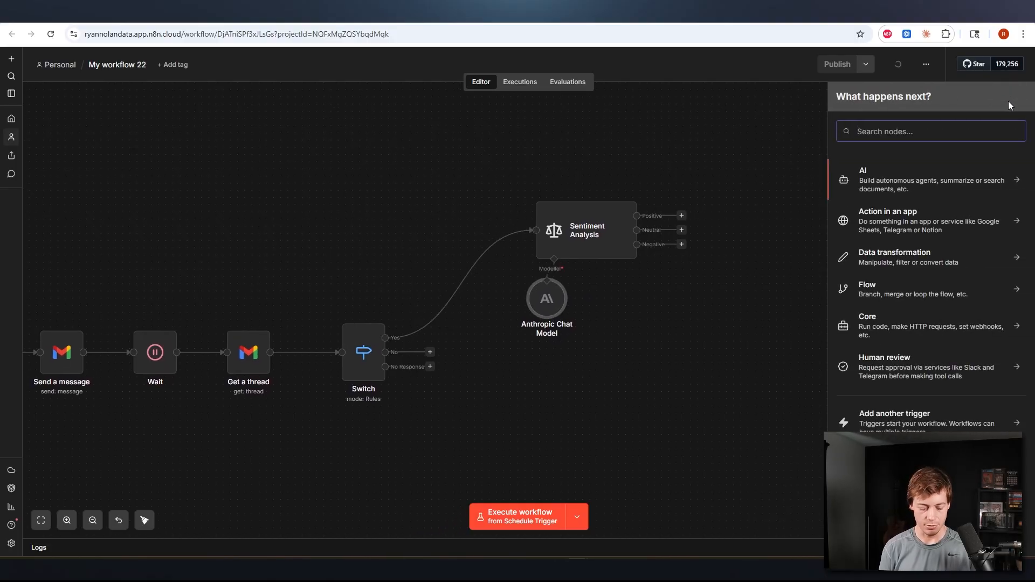
pyautogui.write('slack')
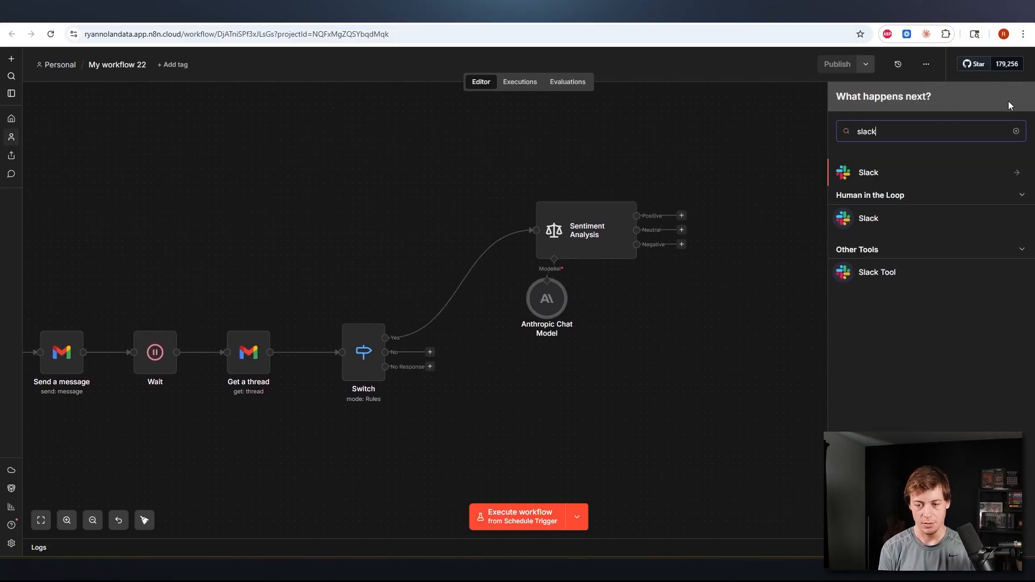
pyautogui.click(936, 172)
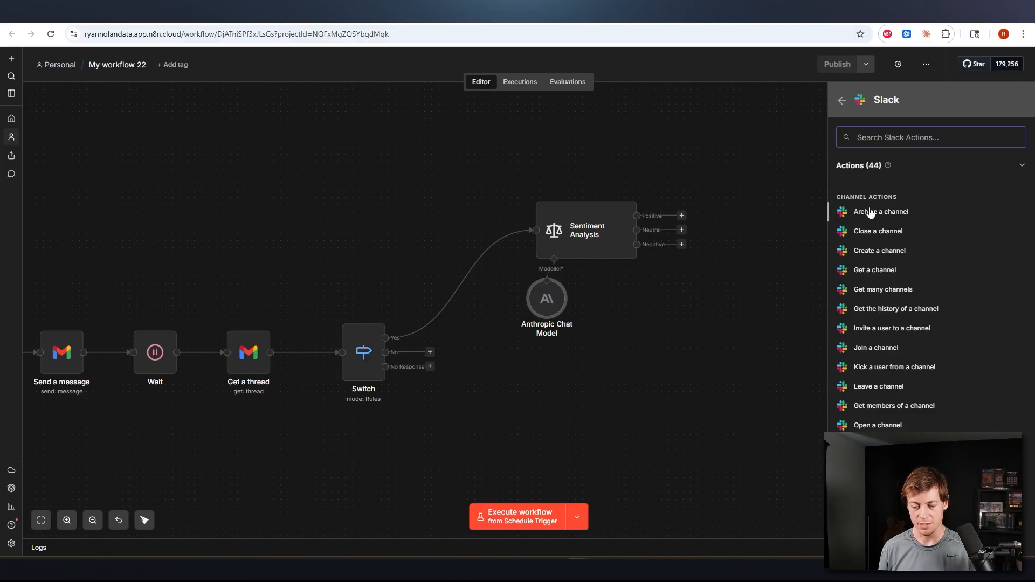
pyautogui.scroll(-2, 879, 295)
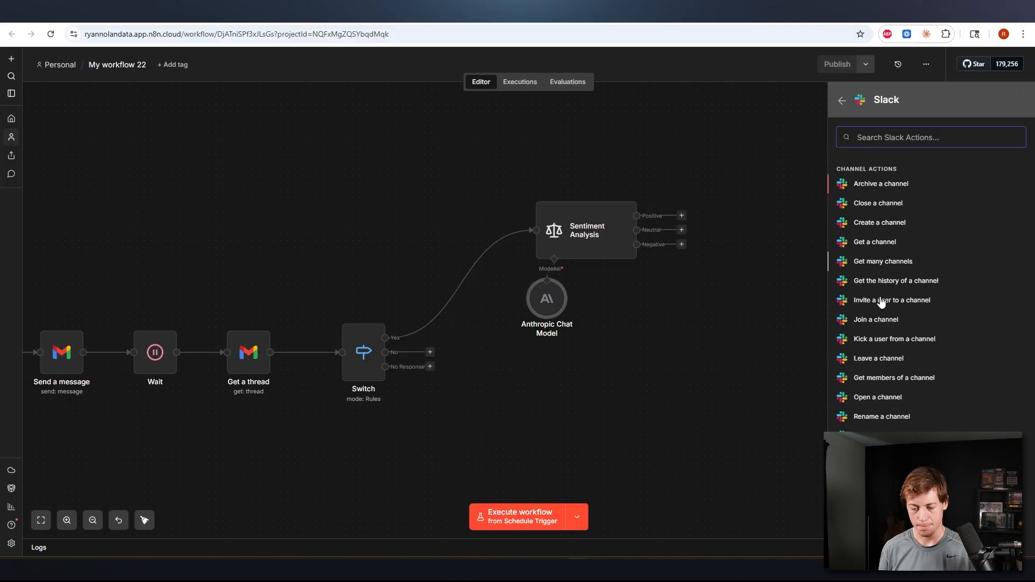
pyautogui.scroll(-5, 879, 240)
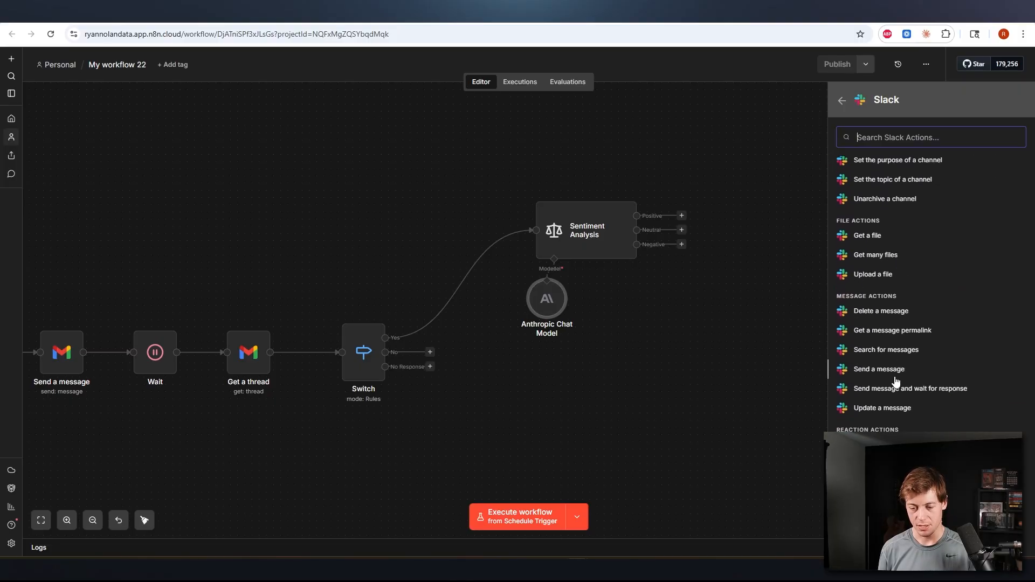
pyautogui.click(883, 377)
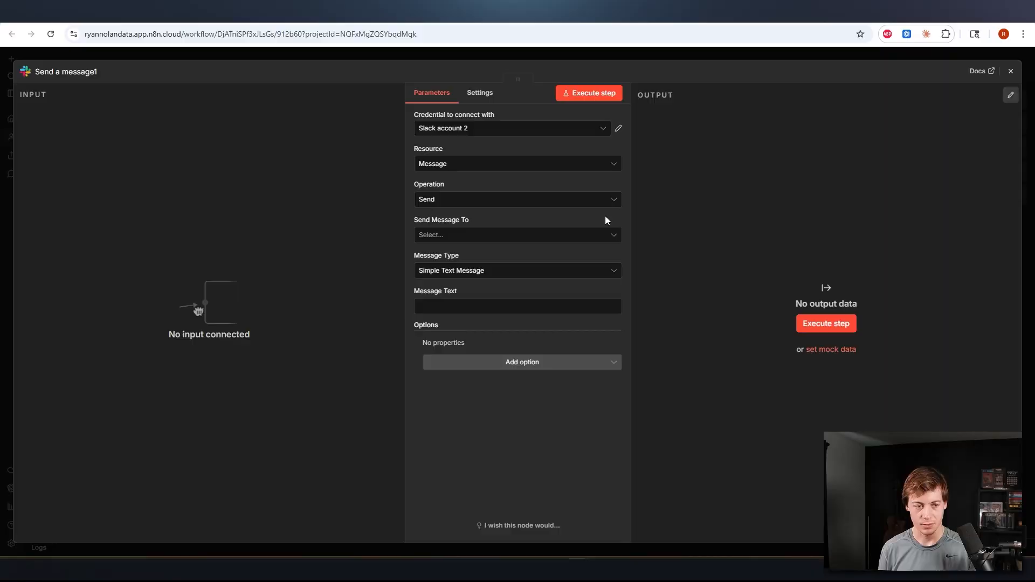
# Step: Set the Slack message to go to a User with the text "This person is very interested", and connect the node to Sentiment Analysis's Positive output
pyautogui.click(459, 235)
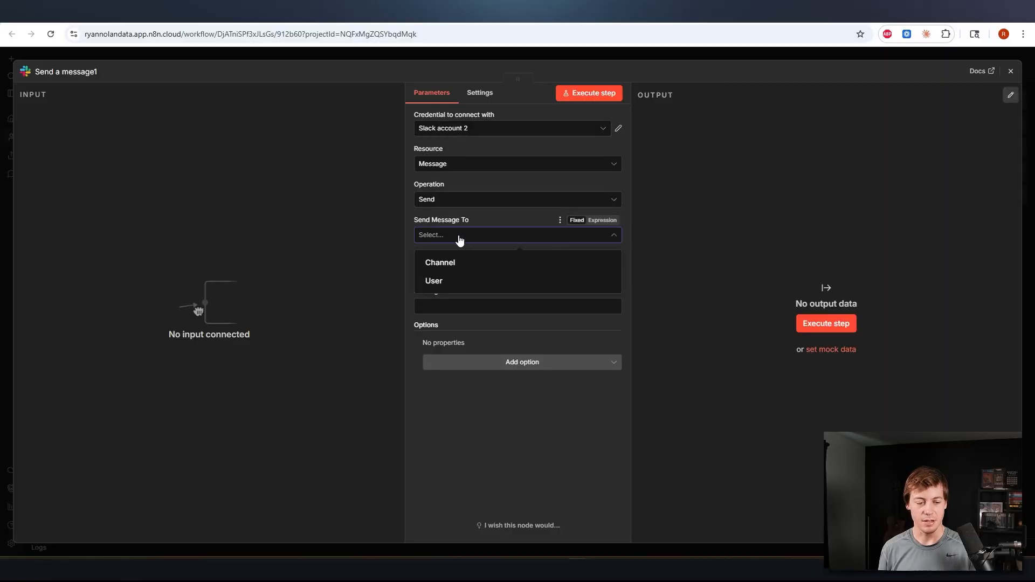
pyautogui.click(458, 281)
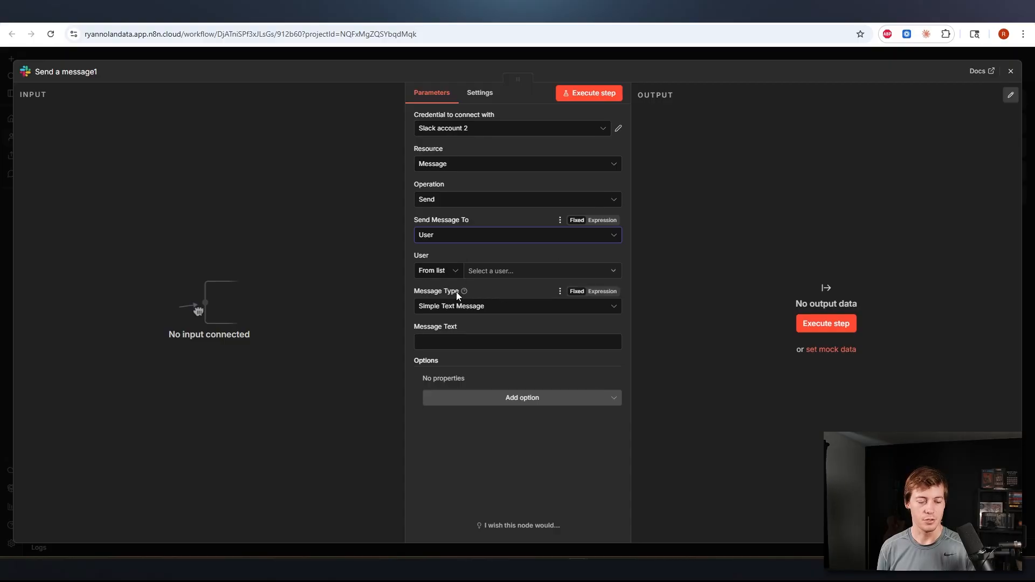
pyautogui.click(436, 343)
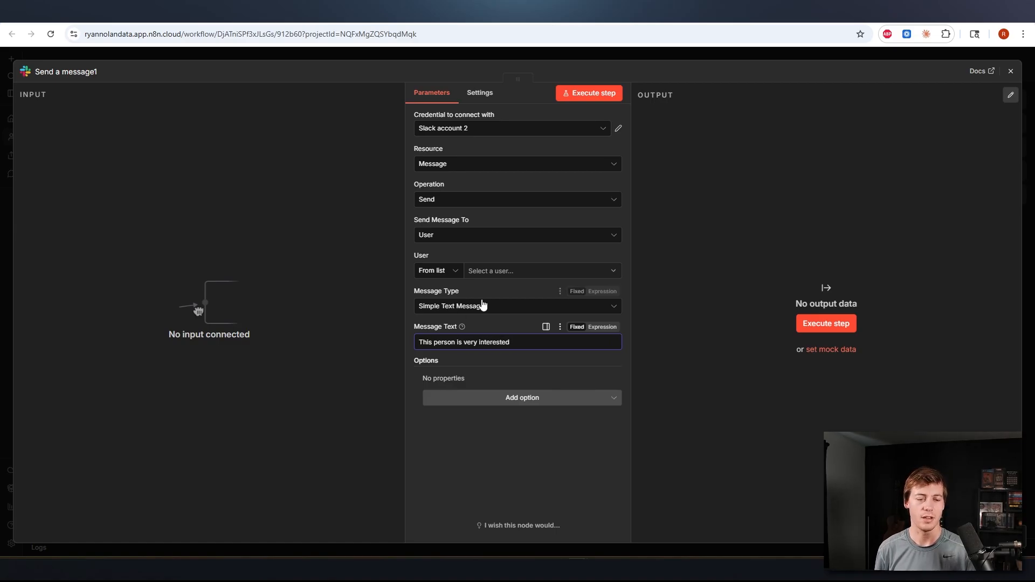
pyautogui.click(570, 56)
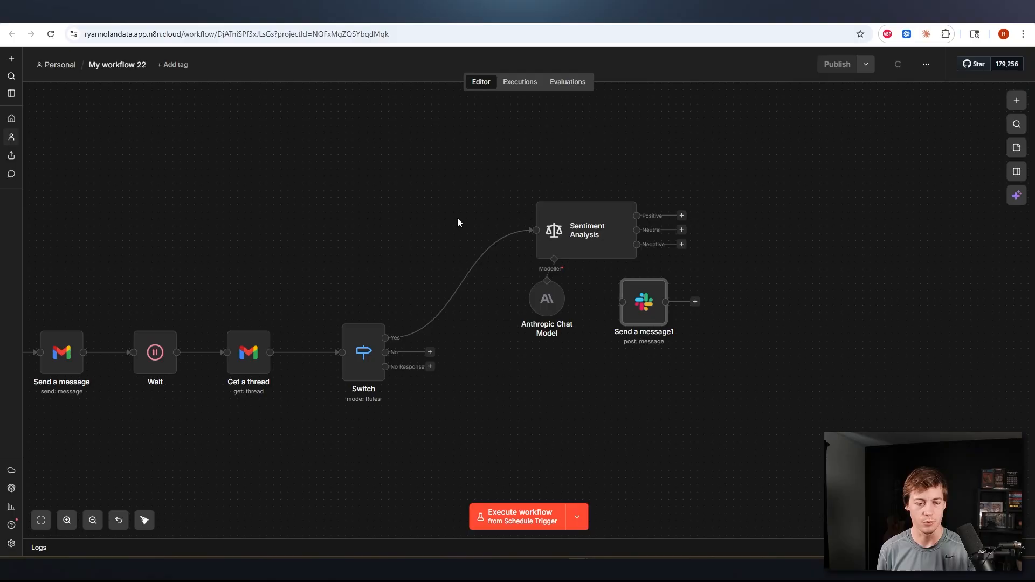
pyautogui.moveTo(651, 307); pyautogui.dragTo(781, 170)
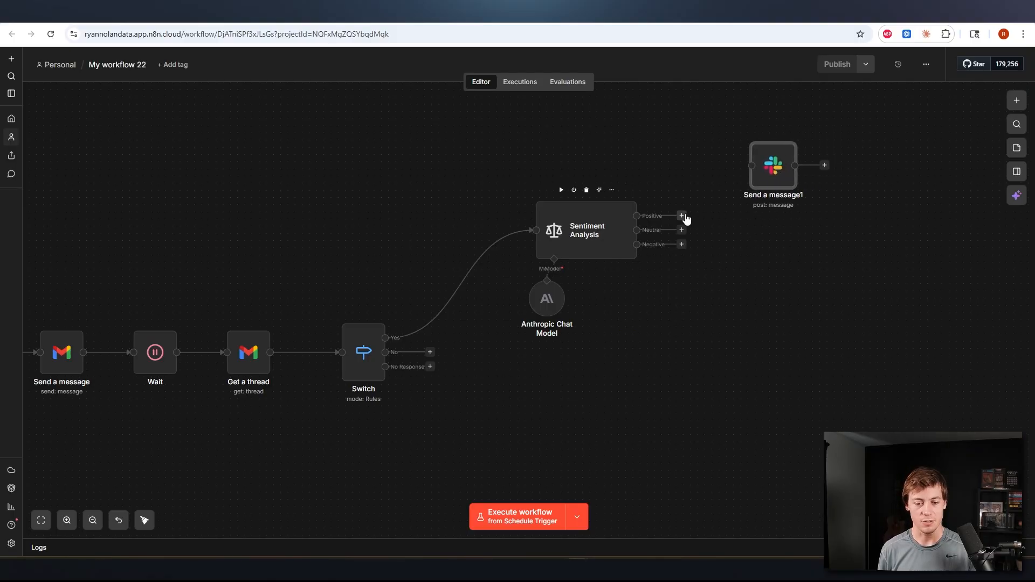
pyautogui.moveTo(682, 215); pyautogui.dragTo(781, 117)
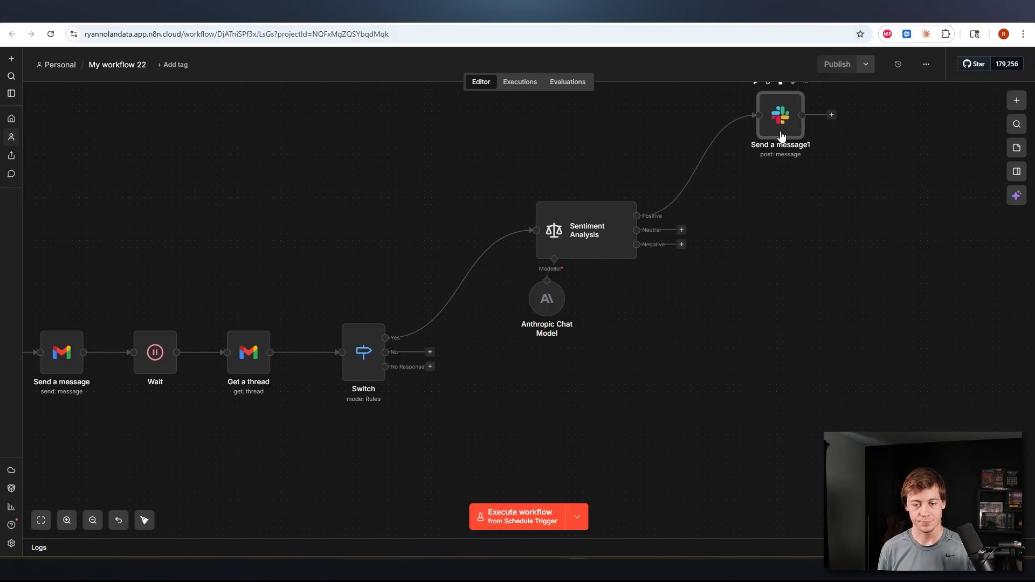
# Step: Duplicate the Slack message node, place the copy below the original, and connect it to Sentiment Analysis's Neutral output
pyautogui.hotkey('ctrl', 'c')
pyautogui.hotkey('ctrl', 'v')
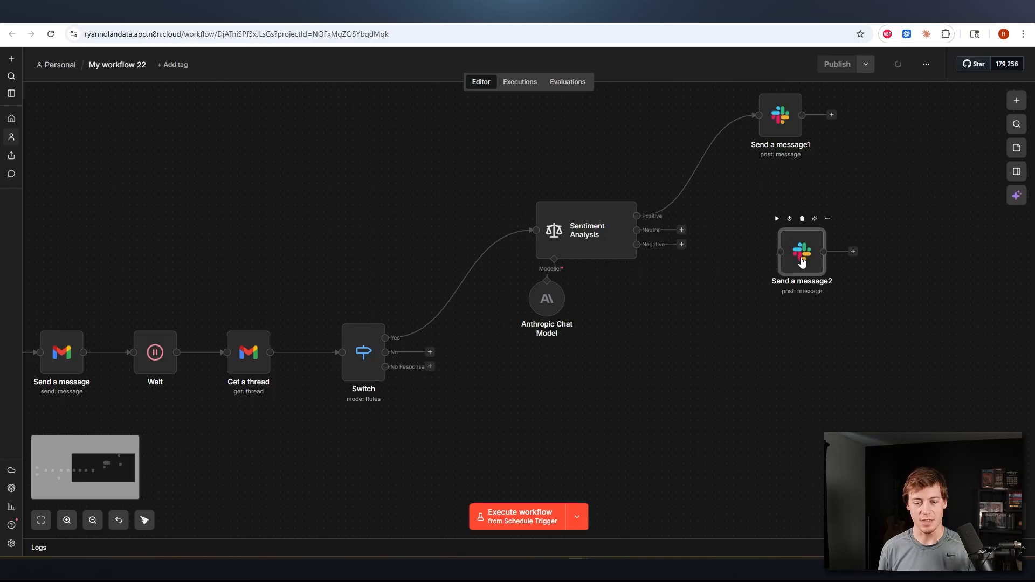
pyautogui.moveTo(799, 245); pyautogui.dragTo(774, 212)
pyautogui.moveTo(683, 230); pyautogui.dragTo(767, 210)
pyautogui.moveTo(770, 211); pyautogui.dragTo(776, 232)
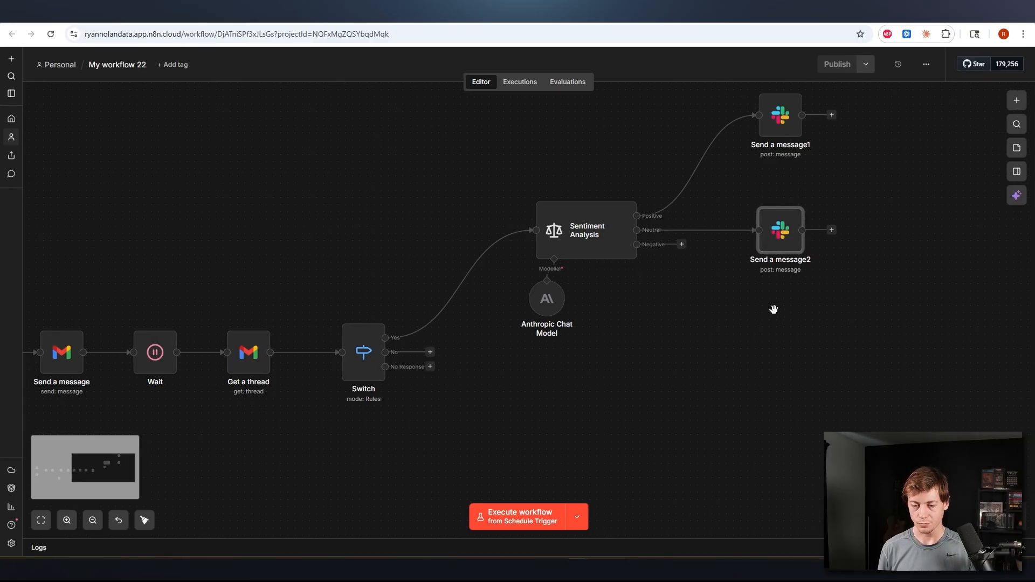
# Step: Paste a third Slack message node for the Negative output and shift the Neutral and Positive Slack nodes slightly to the right
pyautogui.hotkey('ctrl', 'v')
pyautogui.moveTo(811, 296); pyautogui.dragTo(788, 340)
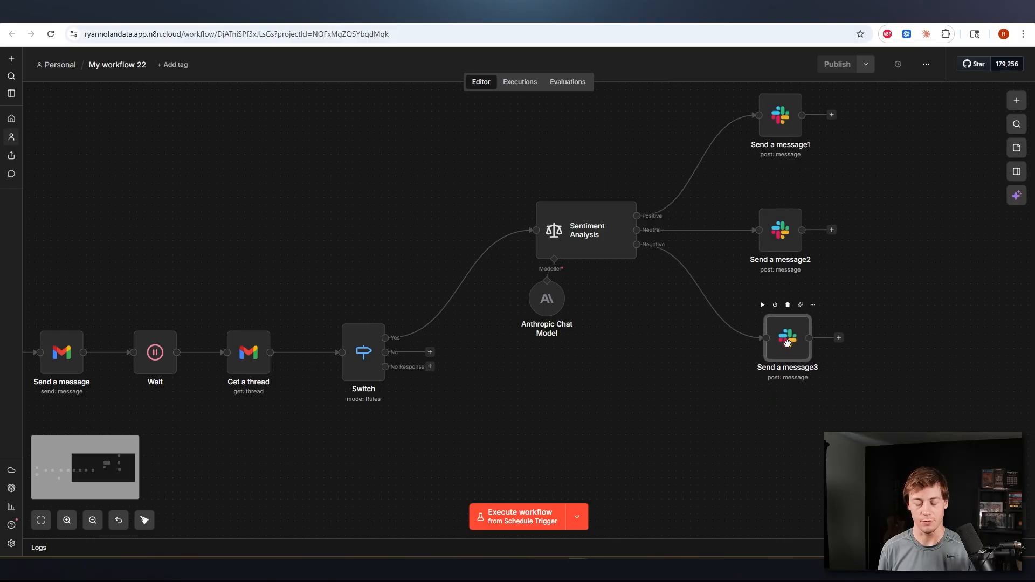
pyautogui.moveTo(787, 229); pyautogui.dragTo(798, 227)
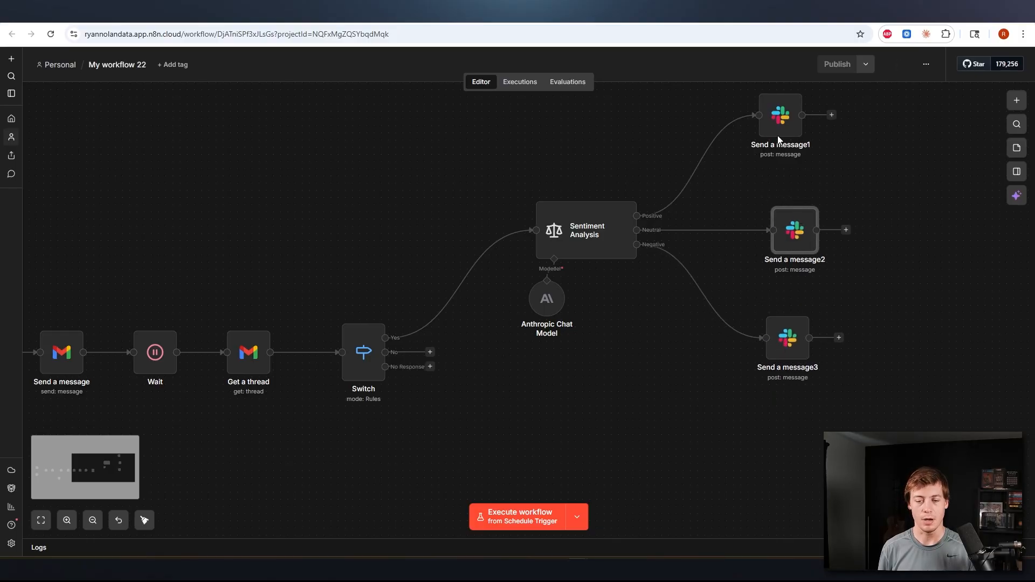
pyautogui.moveTo(791, 139); pyautogui.dragTo(813, 141)
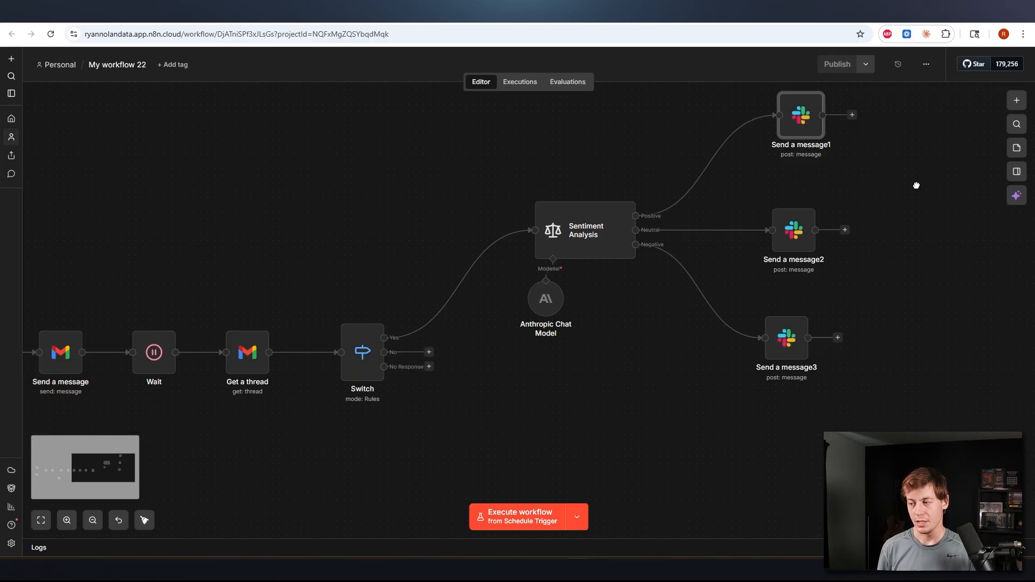
pyautogui.hscroll(5, 916, 186)
pyautogui.scroll(2, 917, 186)
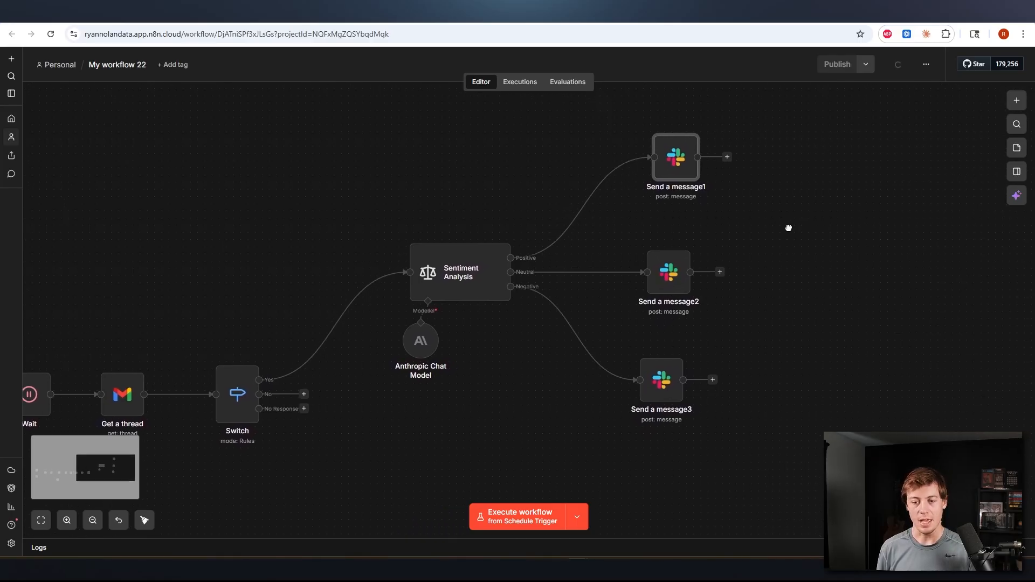
pyautogui.click(1017, 100)
pyautogui.write('lo')
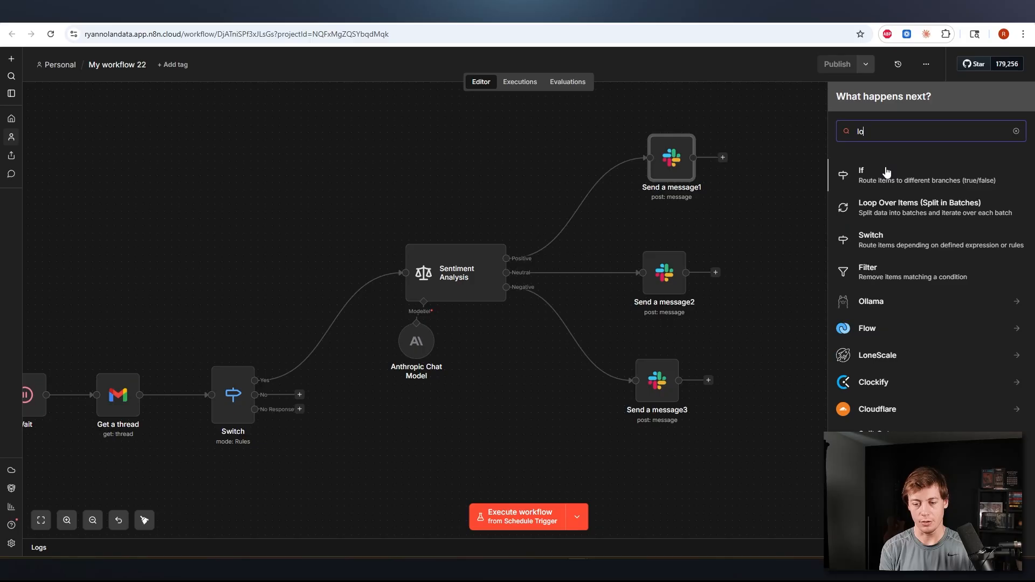
pyautogui.press('BackSpace')
pyautogui.press('BackSpace')
pyautogui.write('da')
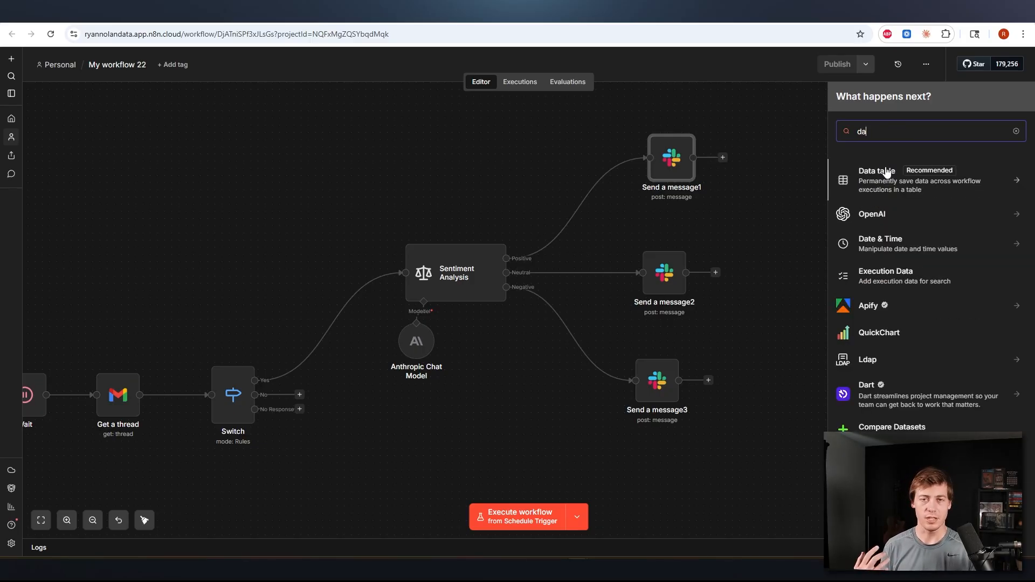
pyautogui.doubleClick(862, 132)
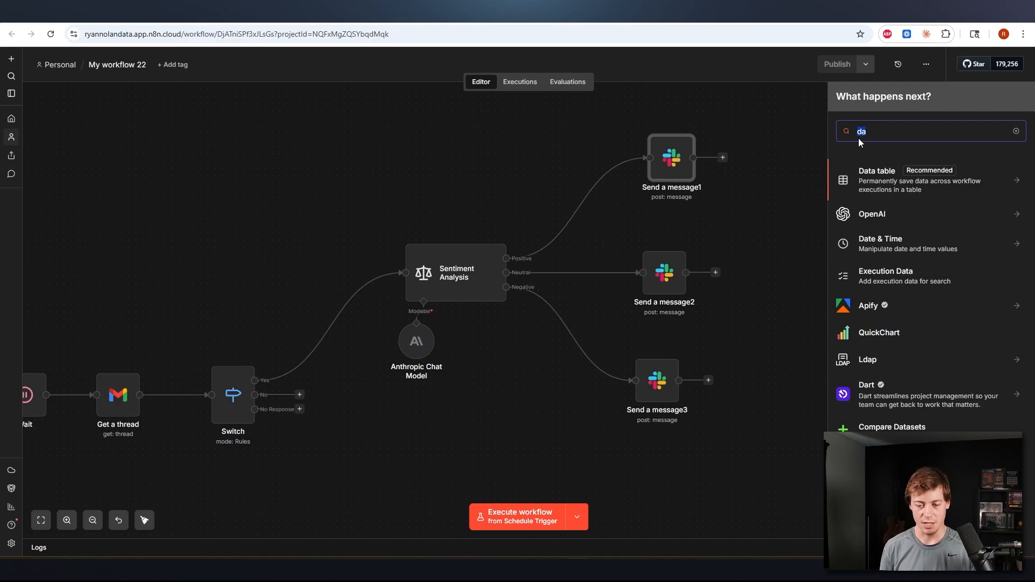
pyautogui.write('she')
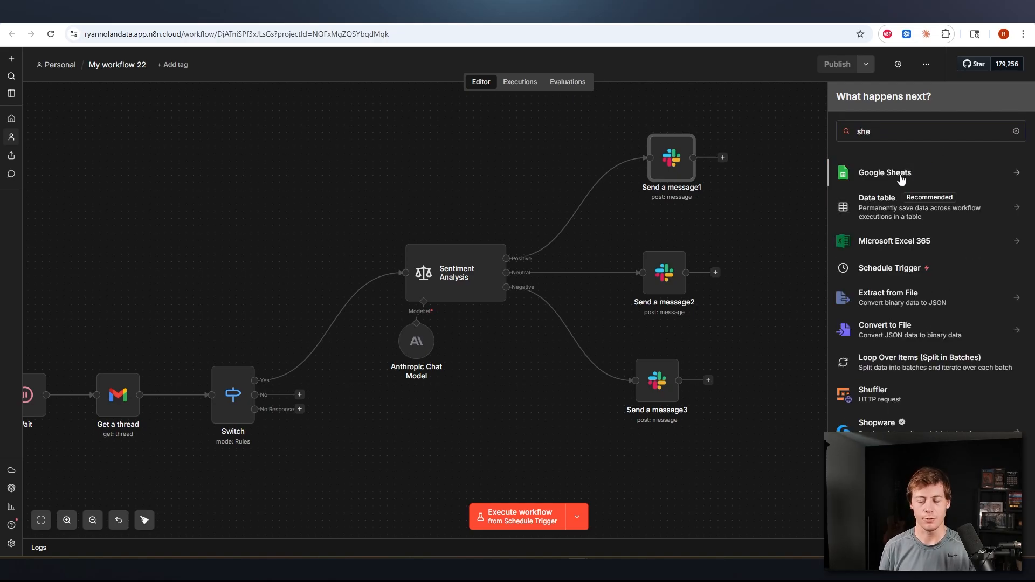
pyautogui.click(899, 173)
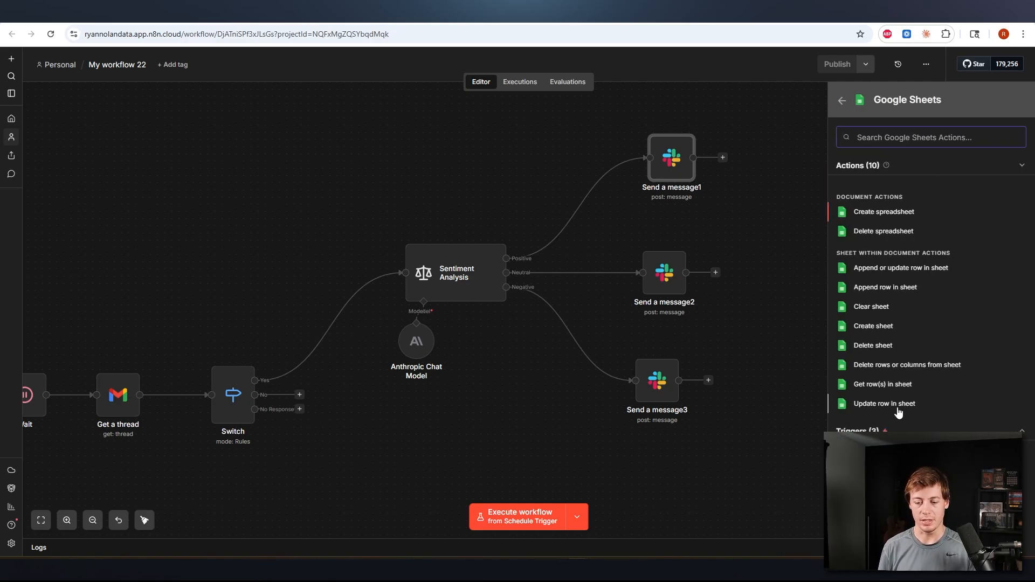
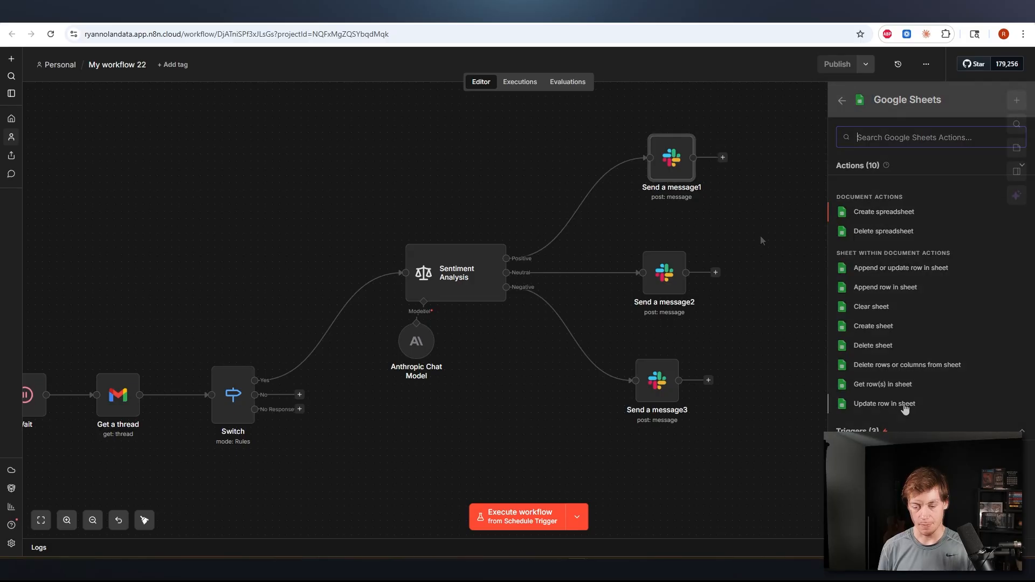
pyautogui.press('Escape')
# Step: Add a Google Sheets node with the Append row in sheet action after the Positive branch's Slack message node
pyautogui.press('Tab')
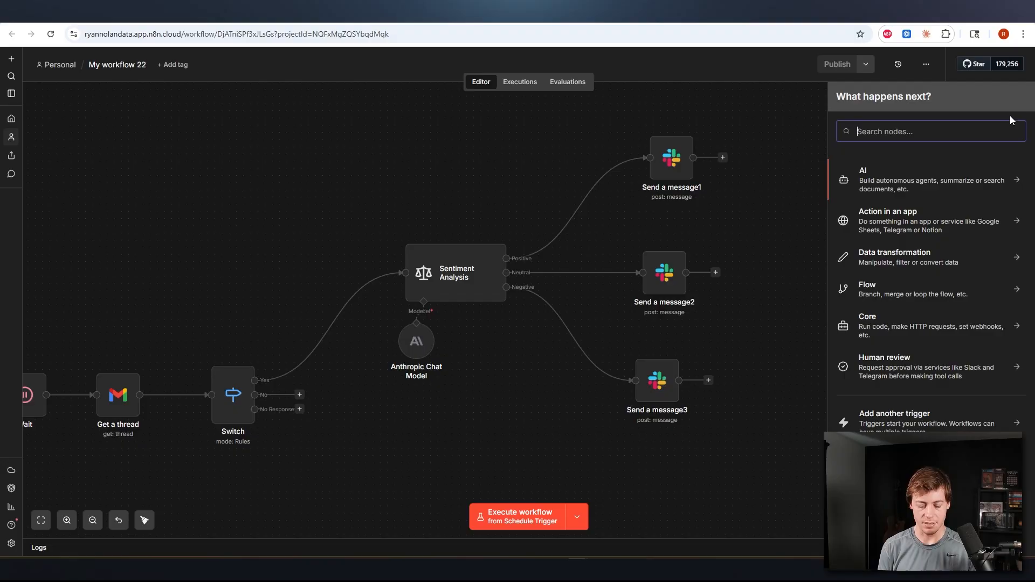
pyautogui.write('sheet')
pyautogui.press('Return')
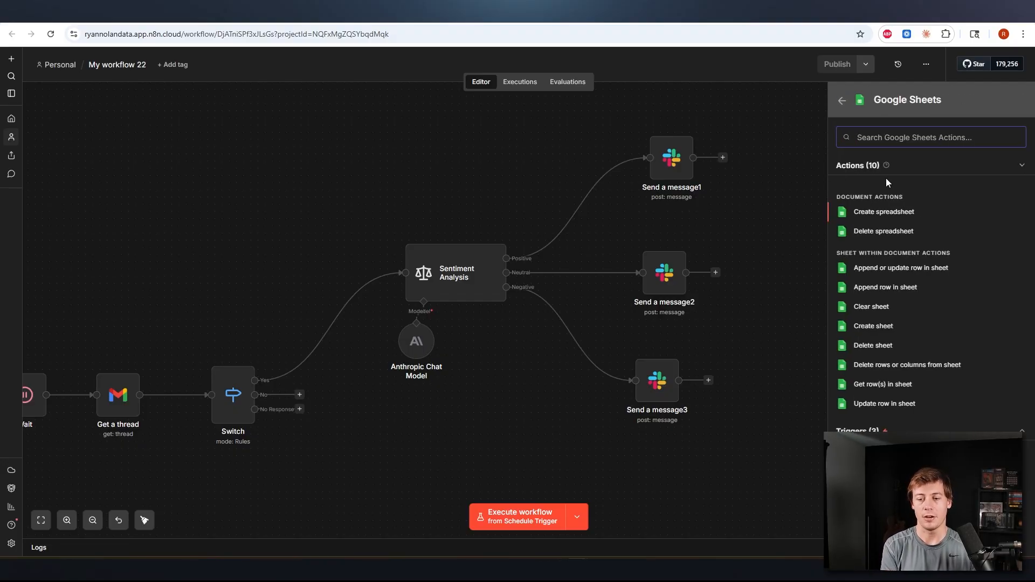
pyautogui.click(895, 289)
pyautogui.click(733, 55)
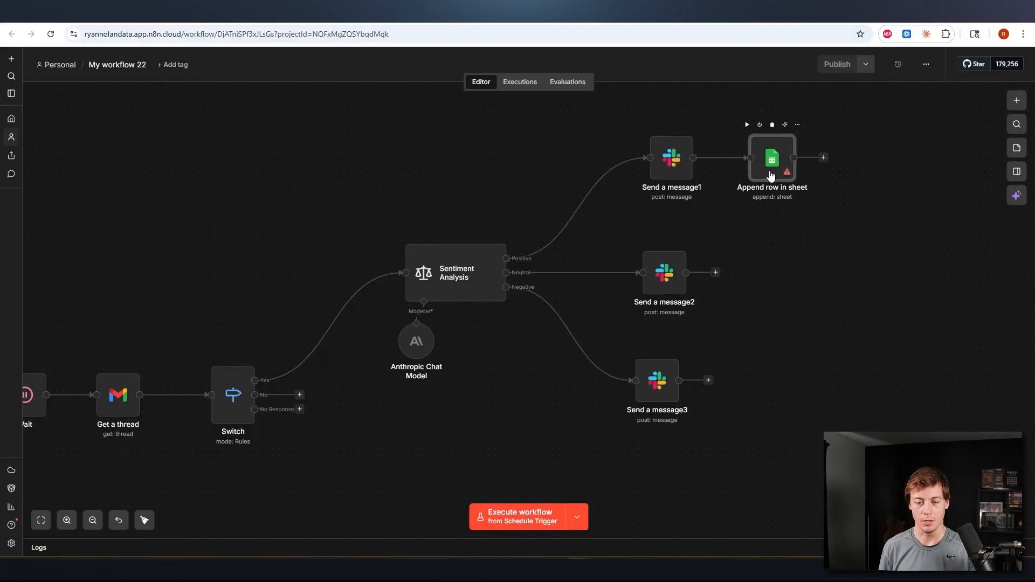
# Step: Duplicate the Append row in sheet node and connect the copy after the Neutral branch's Slack message node
pyautogui.hotkey('ctrl', 'c')
pyautogui.click(762, 277)
pyautogui.hotkey('ctrl', 'v')
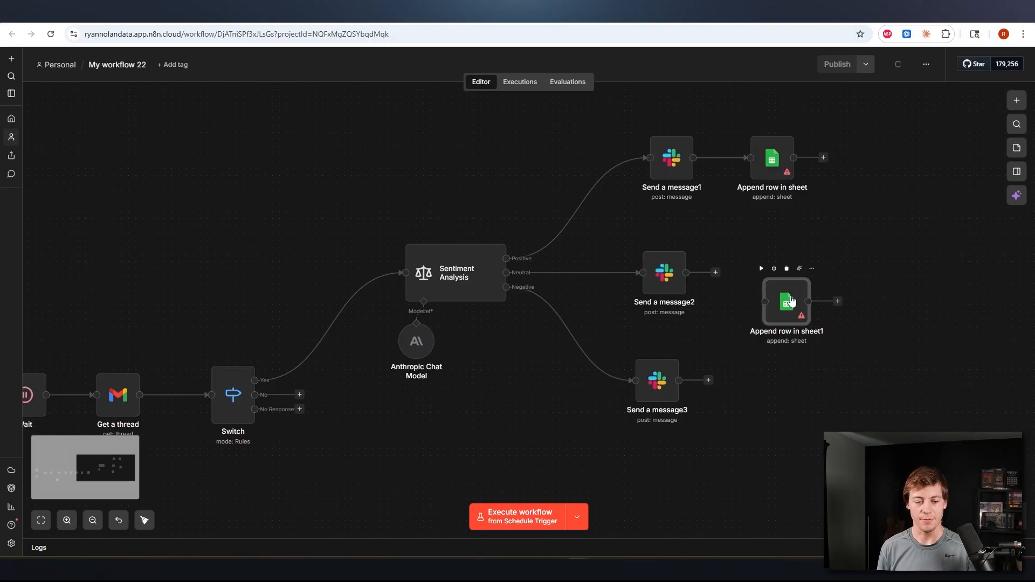
pyautogui.moveTo(789, 294); pyautogui.dragTo(761, 289)
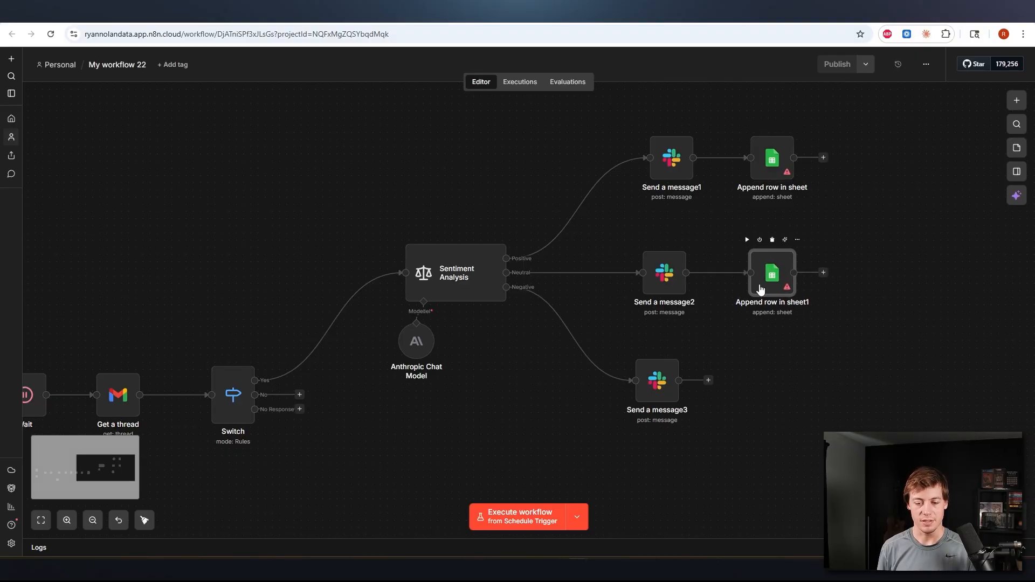
# Step: Paste a third Append row in sheet node and connect it after the Negative branch's Slack message node
pyautogui.click(779, 413)
pyautogui.hotkey('ctrl', 'v')
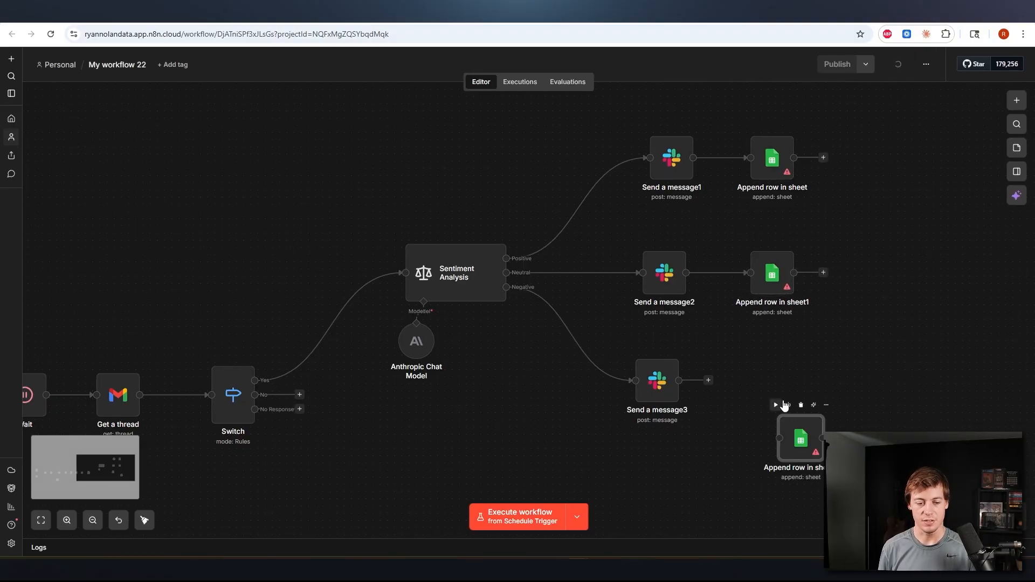
pyautogui.moveTo(796, 429); pyautogui.dragTo(782, 365)
pyautogui.moveTo(709, 382); pyautogui.dragTo(778, 389)
# Step: Duplicate the Negative branch's Append row in sheet node and connect the copy to the Switch node's No output
pyautogui.scroll(-2, 678, 482)
pyautogui.hscroll(-3, 678, 482)
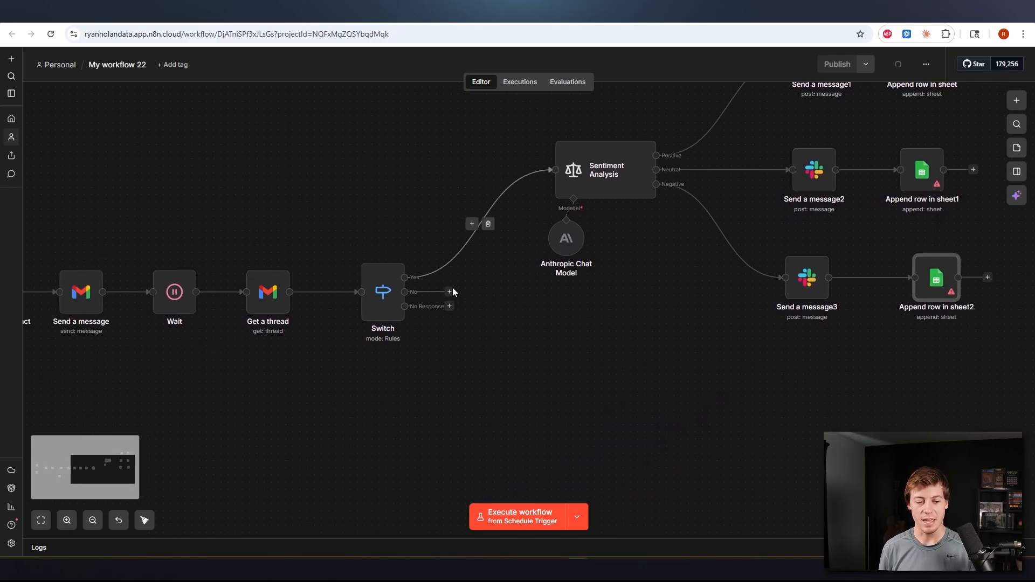
pyautogui.moveTo(450, 292); pyautogui.dragTo(596, 315)
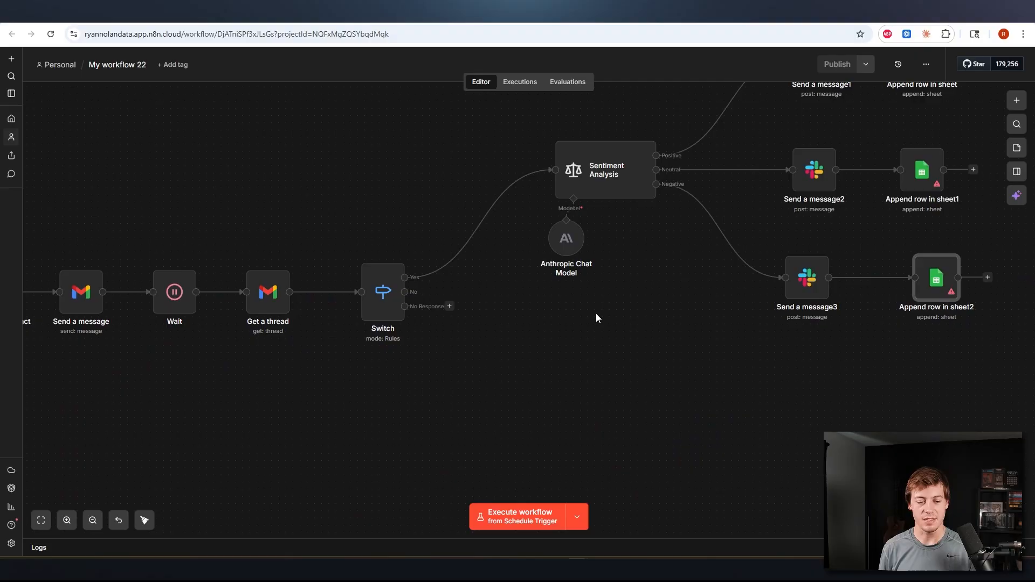
pyautogui.click(631, 366)
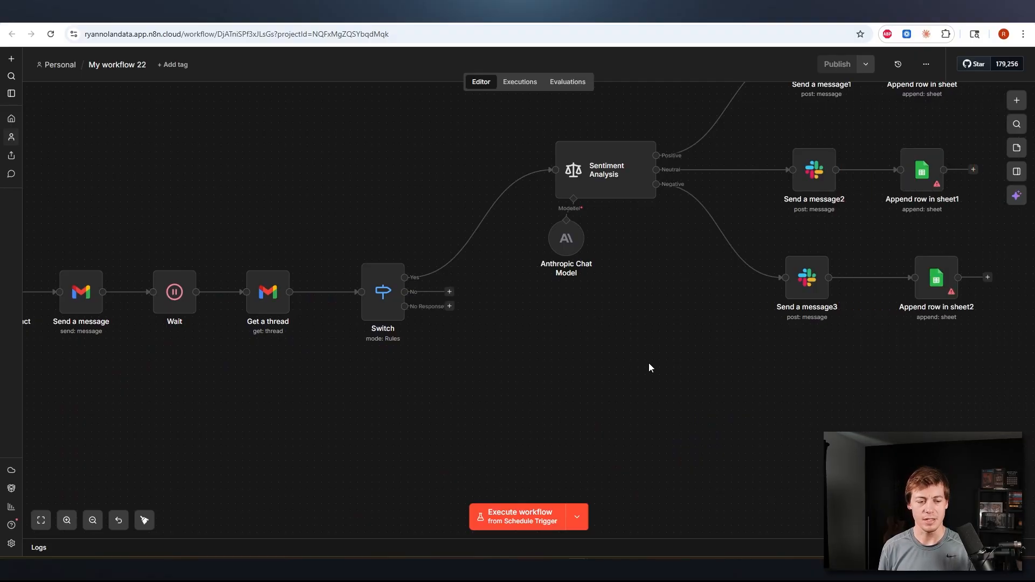
pyautogui.click(941, 300)
pyautogui.hotkey('ctrl', 'c')
pyautogui.click(623, 367)
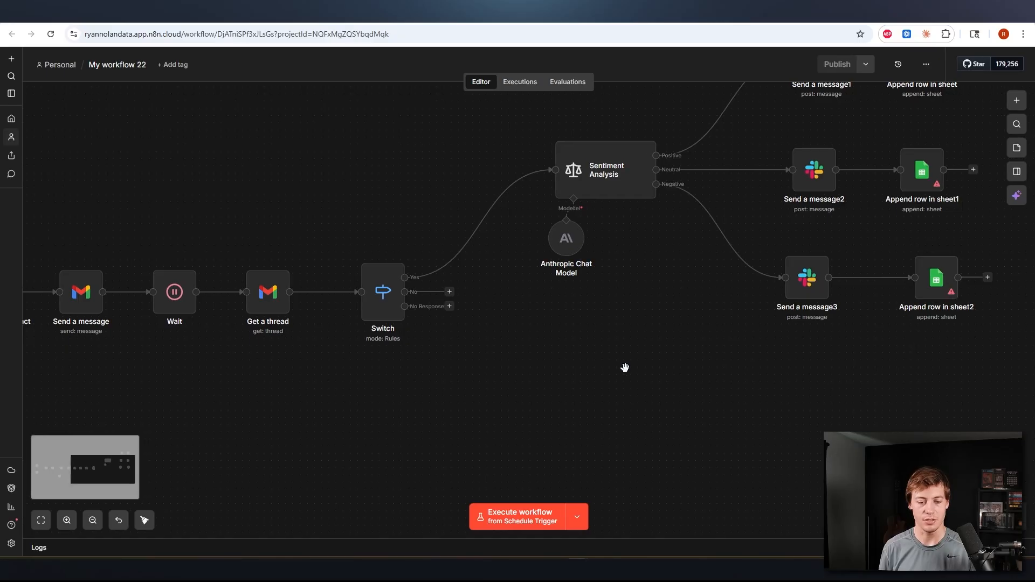
pyautogui.hotkey('ctrl', 'v')
pyautogui.moveTo(657, 393); pyautogui.dragTo(405, 292)
pyautogui.moveTo(610, 317); pyautogui.dragTo(646, 345)
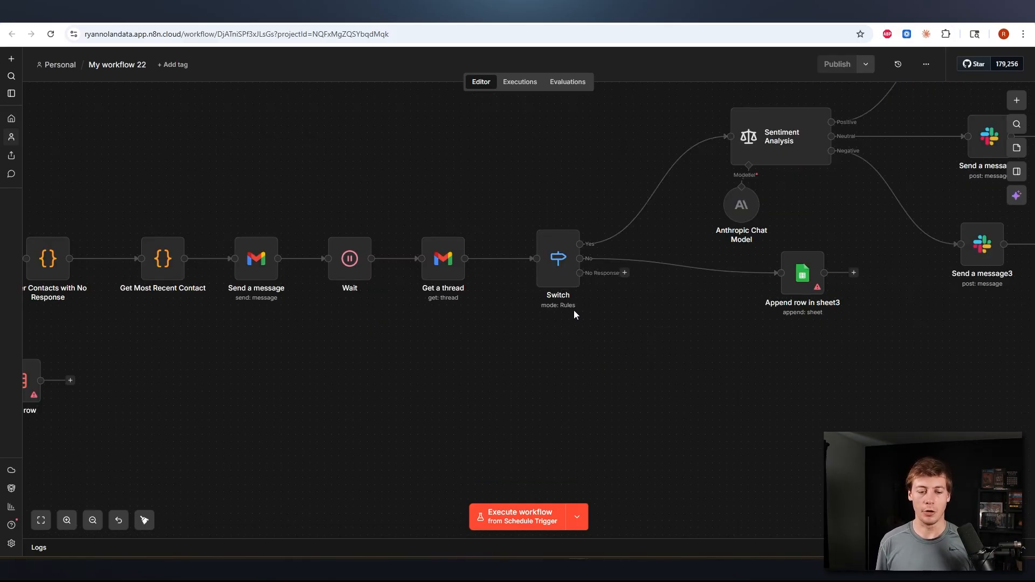
# Step: Rename the Switch node's fallback output to Other Response
pyautogui.click(562, 276)
pyautogui.doubleClick(562, 276)
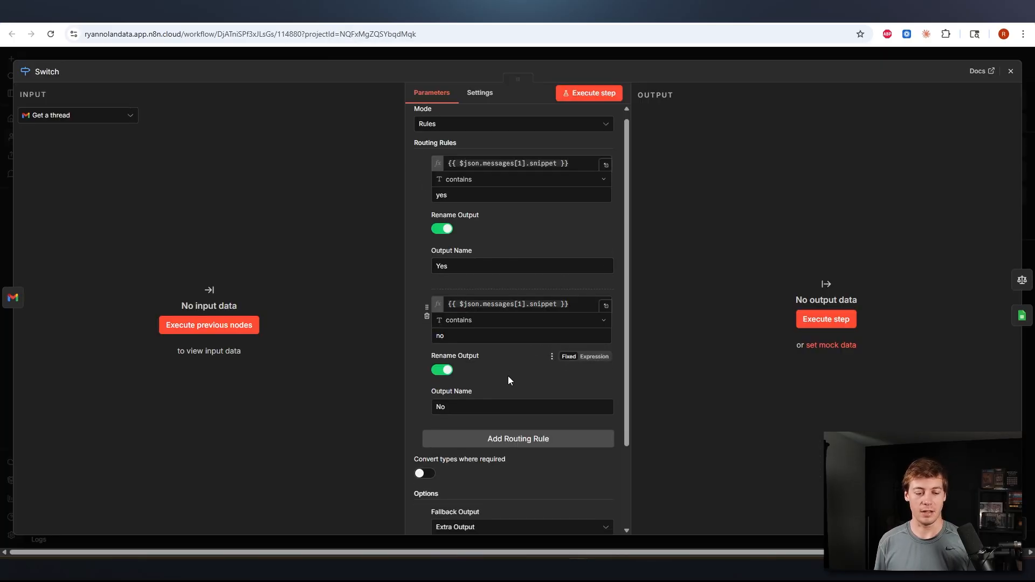
pyautogui.scroll(-3, 508, 376)
pyautogui.tripleClick(483, 463)
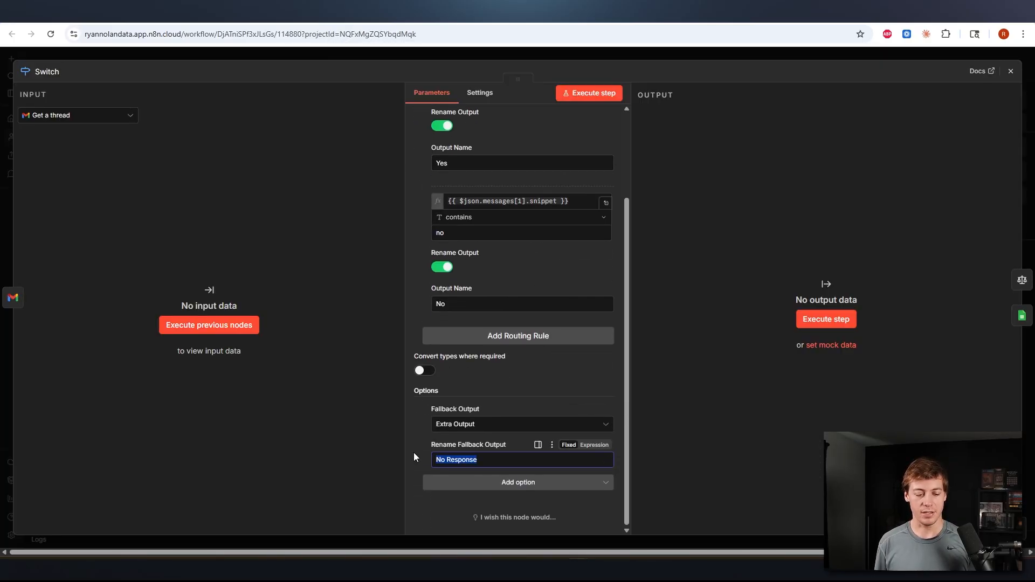
pyautogui.write('Other')
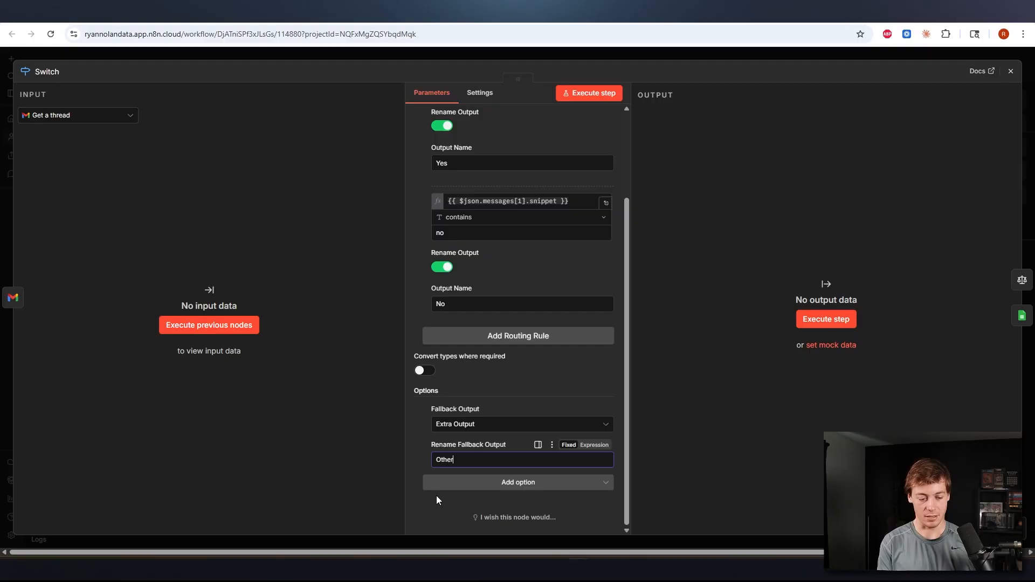
pyautogui.write(' Response')
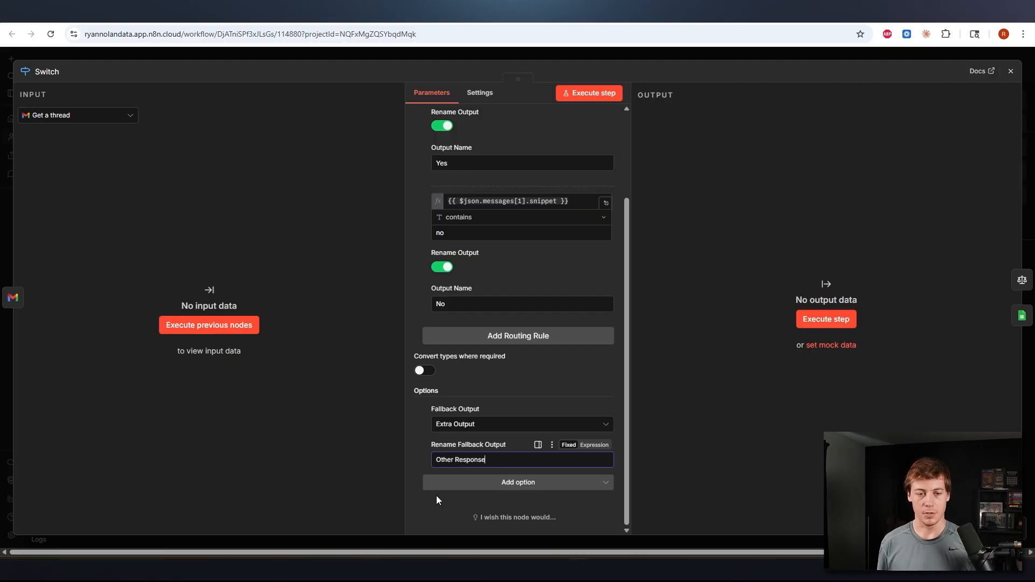
pyautogui.click(674, 54)
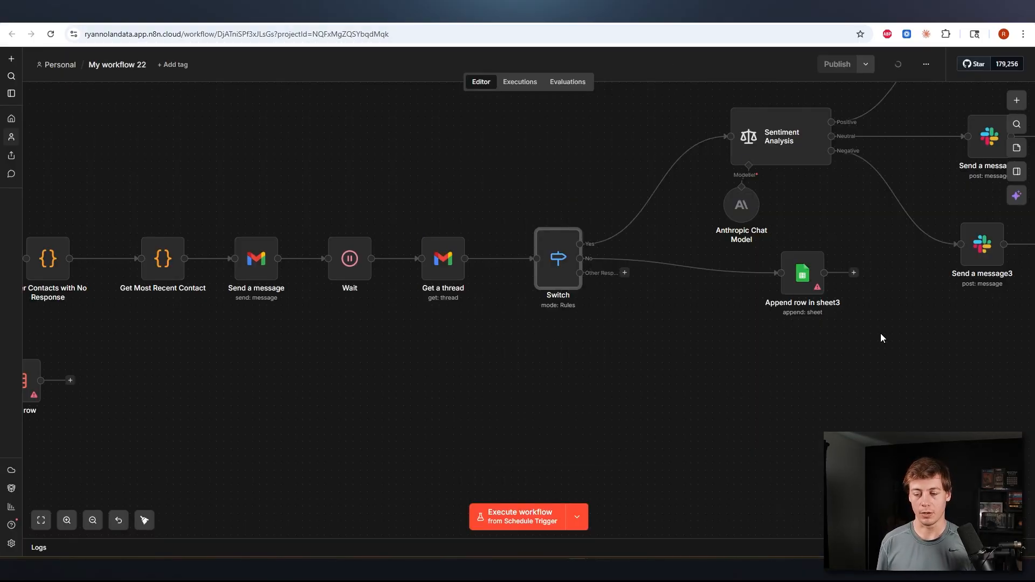
# Step: Duplicate the Negative branch's Slack message node and connect the copy to the Switch node's Other Response output
pyautogui.moveTo(880, 334); pyautogui.dragTo(758, 307)
pyautogui.click(881, 217)
pyautogui.click(800, 298)
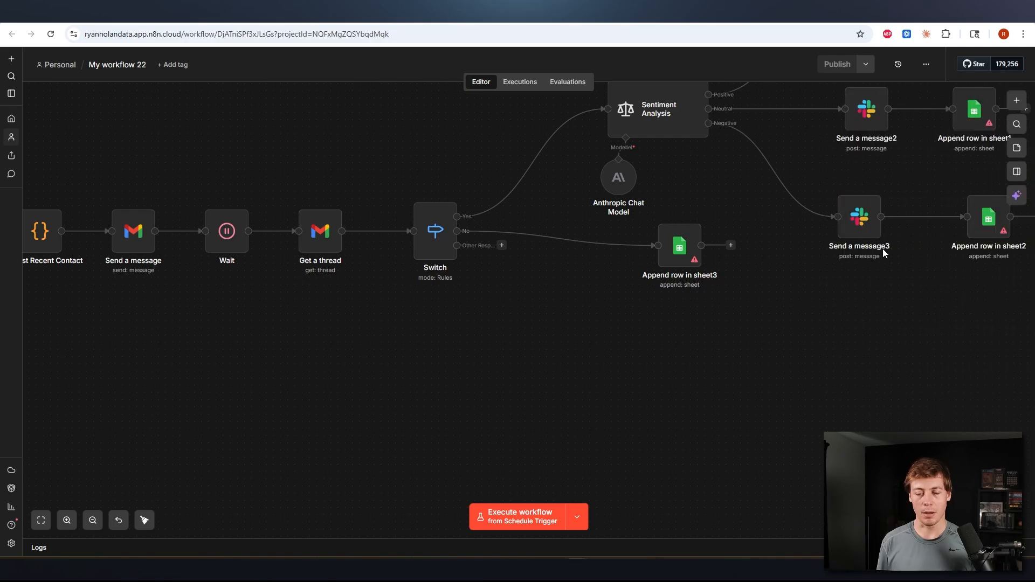
pyautogui.click(859, 225)
pyautogui.hotkey('ctrl', 'c')
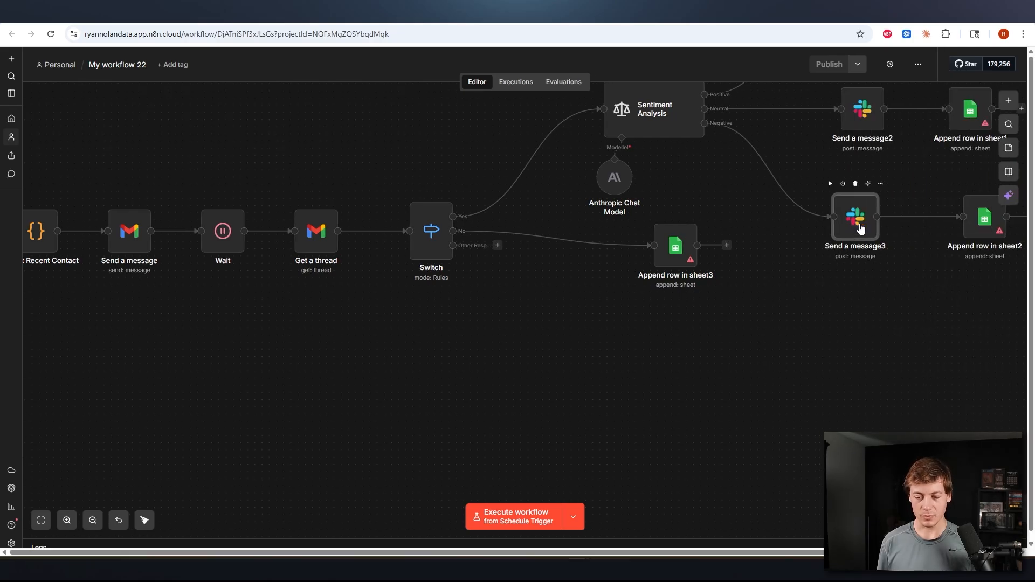
pyautogui.hotkey('ctrl', 'v')
pyautogui.moveTo(905, 274); pyautogui.dragTo(558, 315)
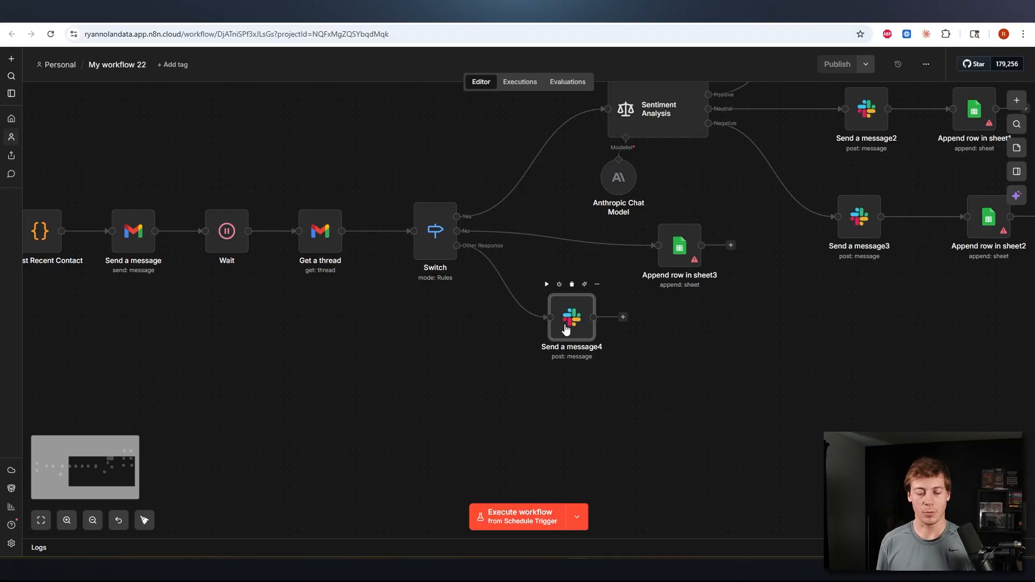
# Step: Change the Send Message To option in the Slack node on the Other Response branch
pyautogui.doubleClick(567, 324)
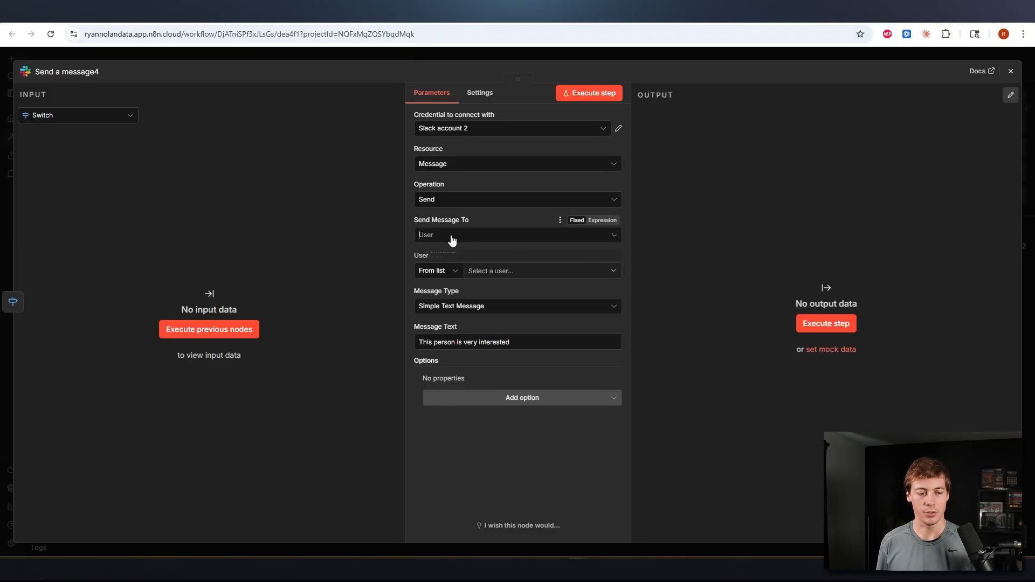
pyautogui.click(451, 237)
pyautogui.click(453, 264)
pyautogui.click(644, 54)
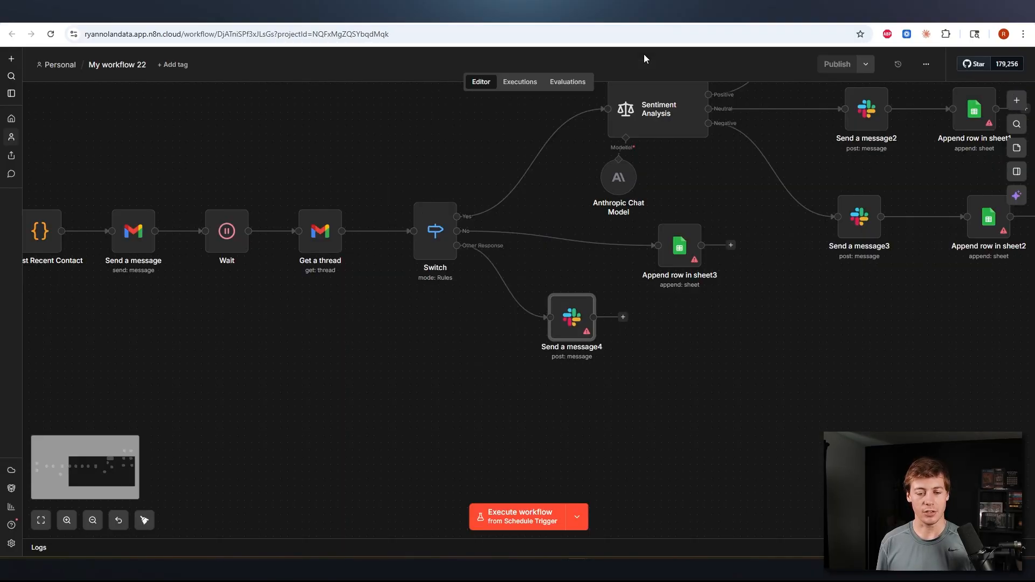
# Step: Move the Other Response branch's Slack message node lower, directly beneath the No branch's Append row in sheet node
pyautogui.moveTo(579, 315); pyautogui.dragTo(586, 365)
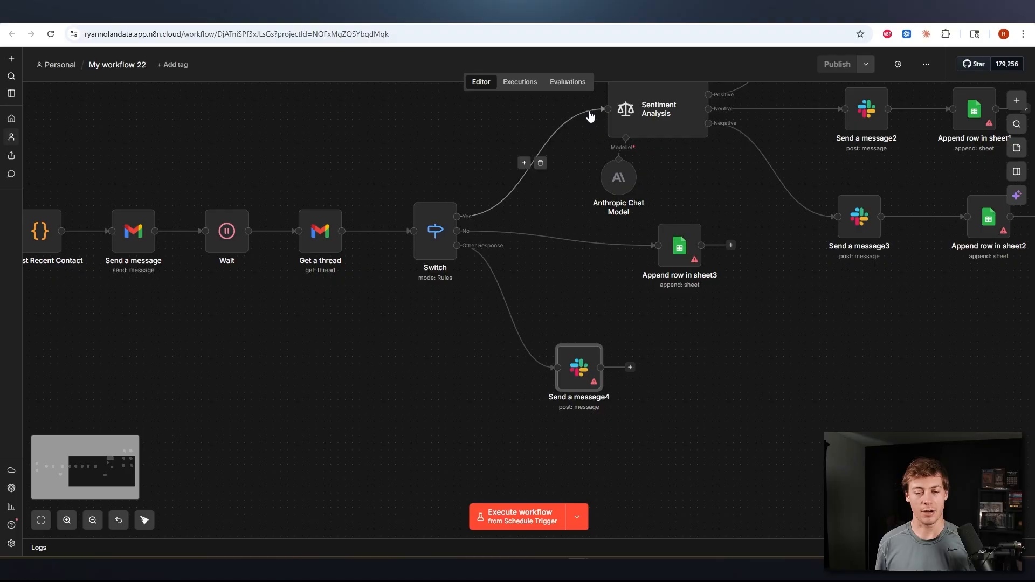
pyautogui.click(726, 383)
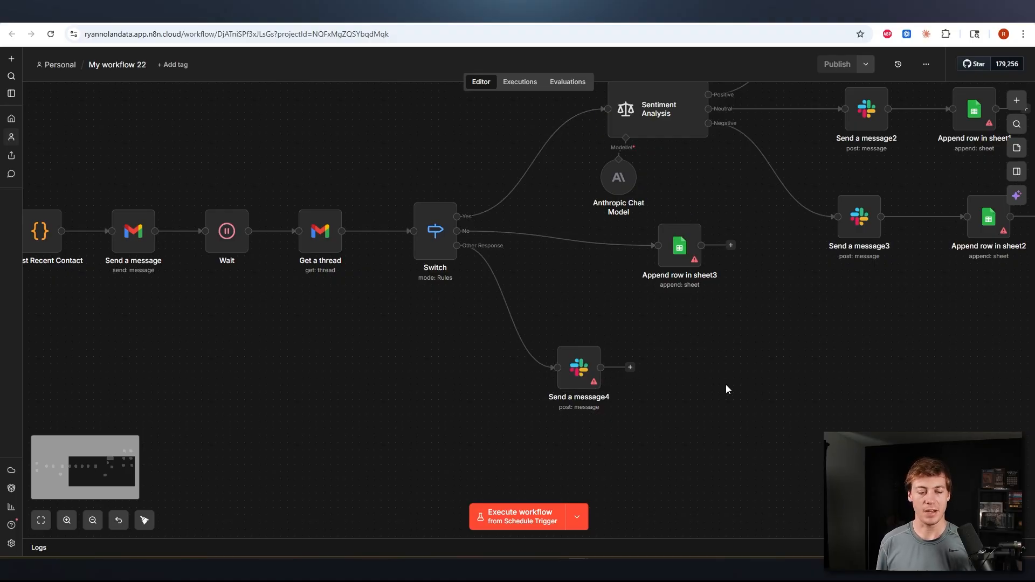
pyautogui.moveTo(575, 373); pyautogui.dragTo(675, 394)
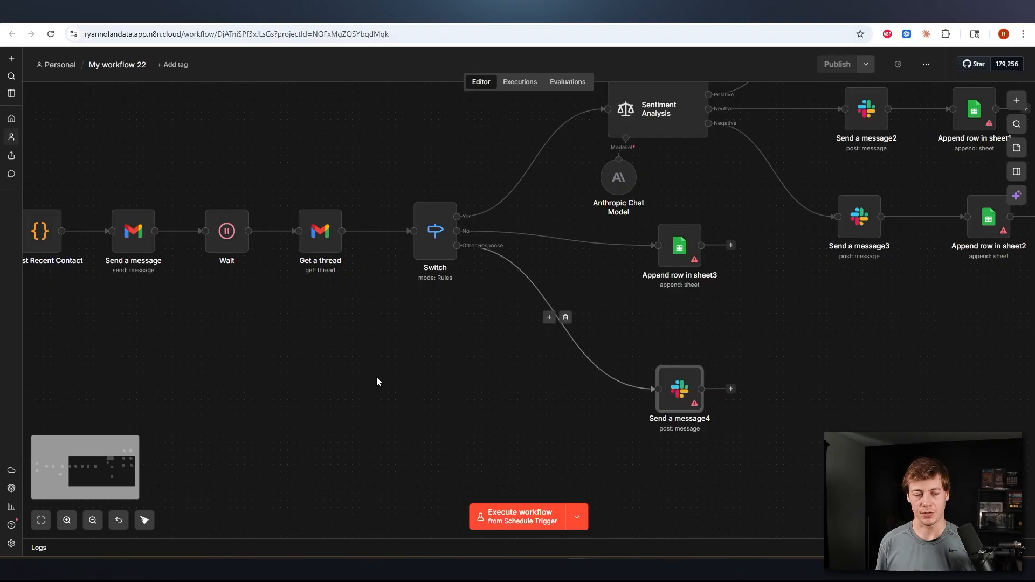
# Step: Shift the manual trigger and Schedule Trigger nodes together slightly closer to the Get many contacts node
pyautogui.hscroll(-12, 304, 345)
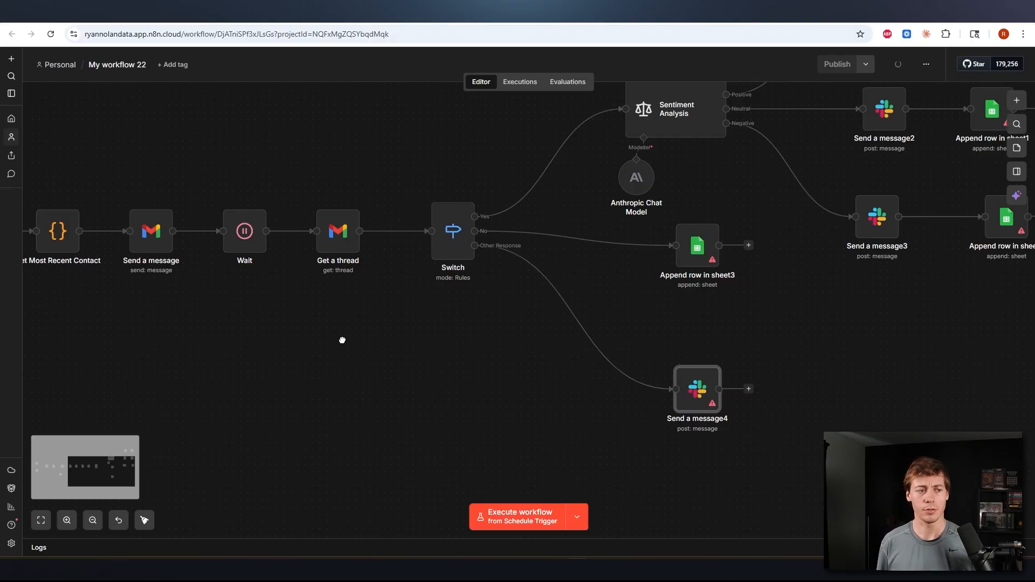
pyautogui.hscroll(-4, 358, 386)
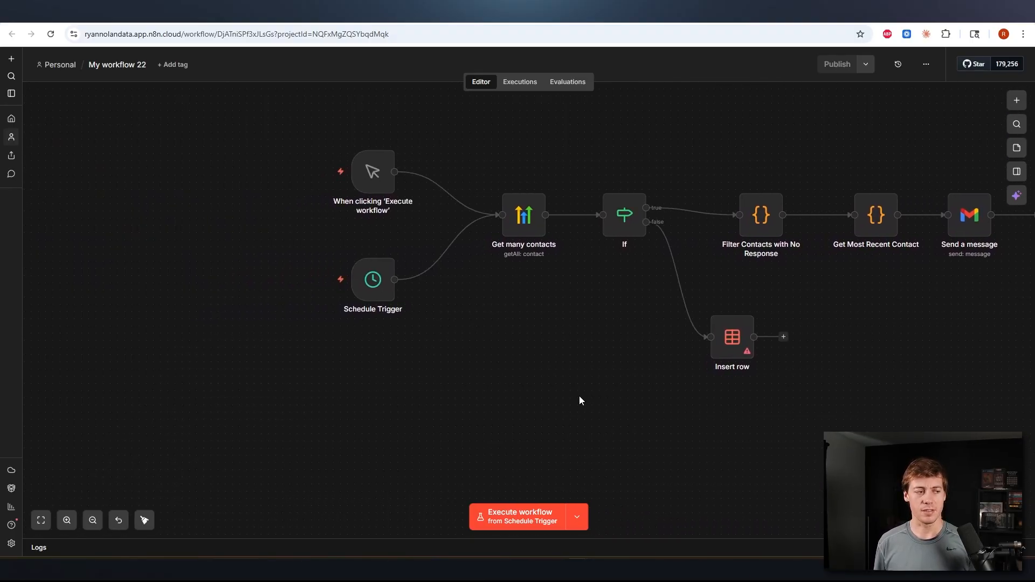
pyautogui.moveTo(297, 115); pyautogui.dragTo(419, 360)
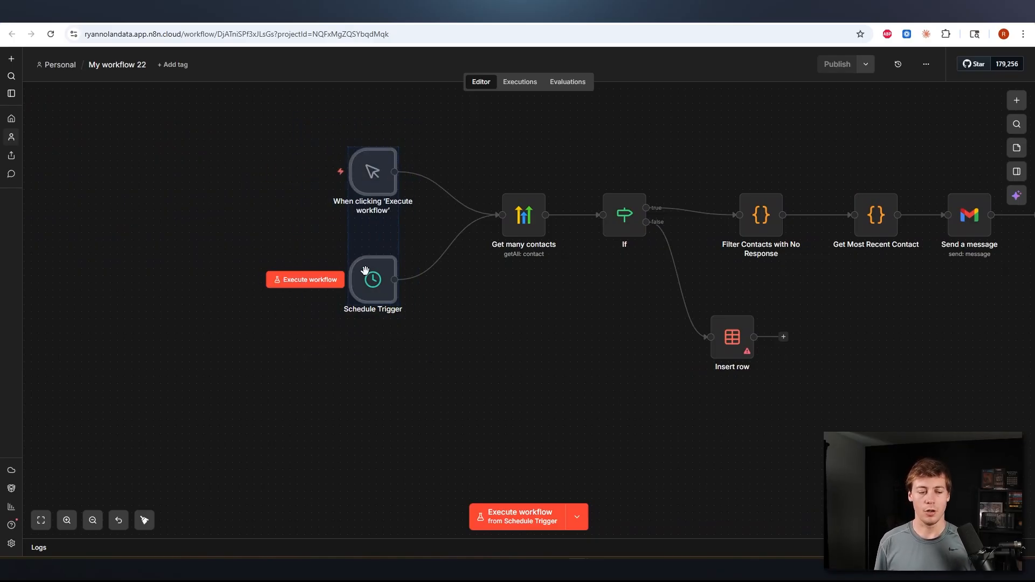
pyautogui.moveTo(365, 270); pyautogui.dragTo(387, 263)
pyautogui.click(359, 364)
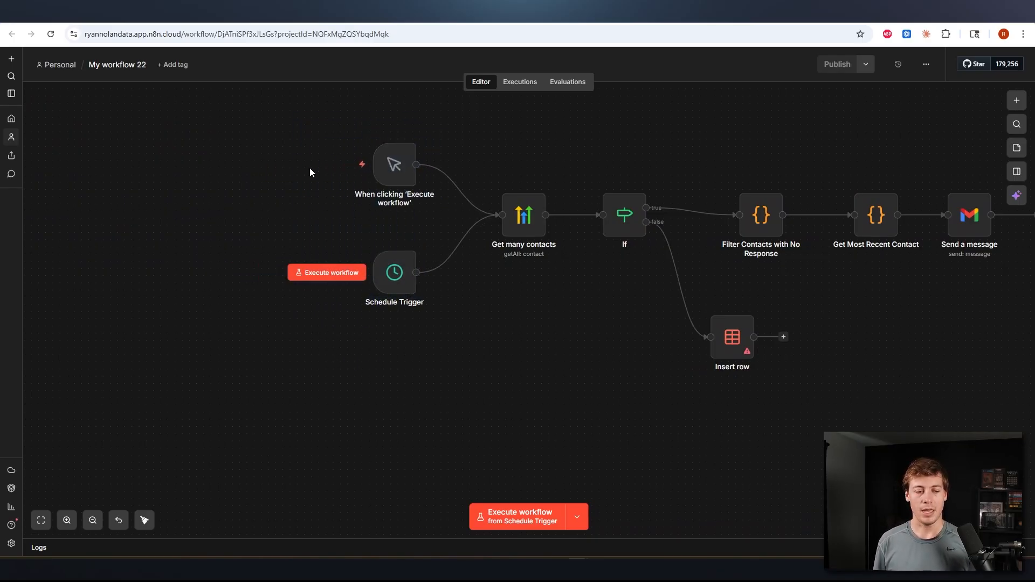
# Step: Move the Insert row node further down and nudge Get Most Recent Contact closer to Filter Contacts with No Response
pyautogui.moveTo(597, 311); pyautogui.dragTo(457, 142)
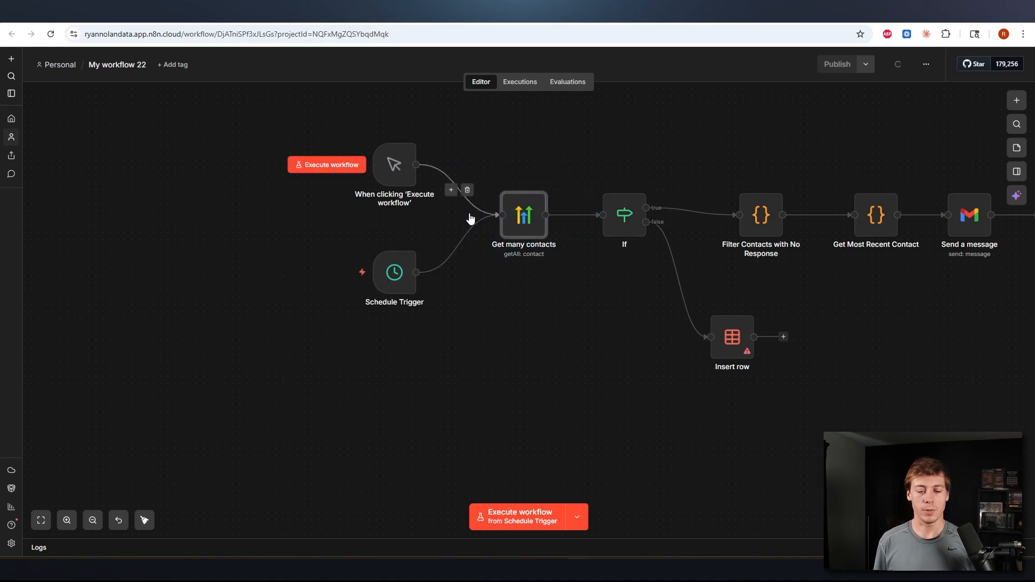
pyautogui.click(529, 318)
pyautogui.moveTo(596, 322); pyautogui.dragTo(484, 301)
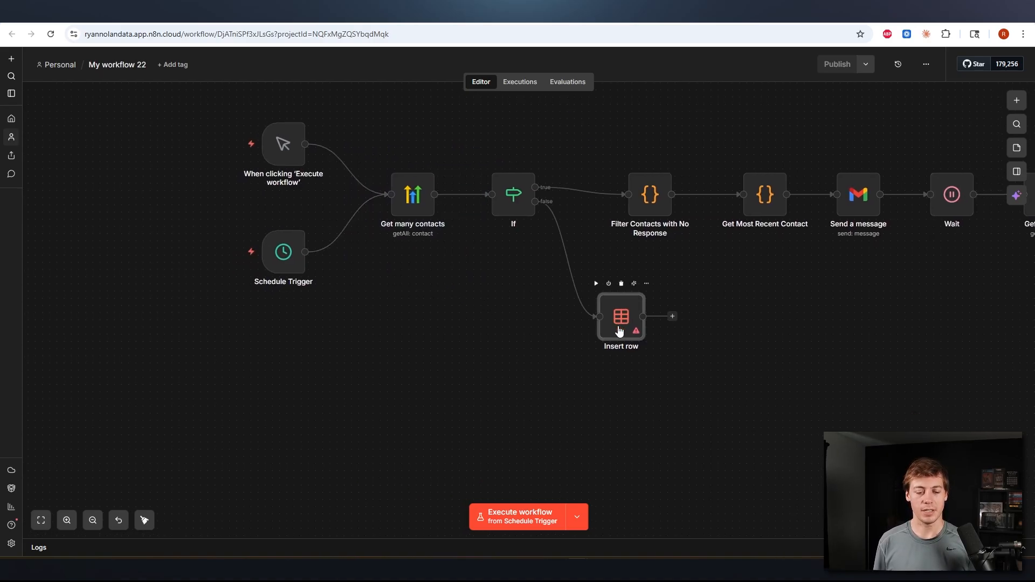
pyautogui.moveTo(613, 317); pyautogui.dragTo(616, 352)
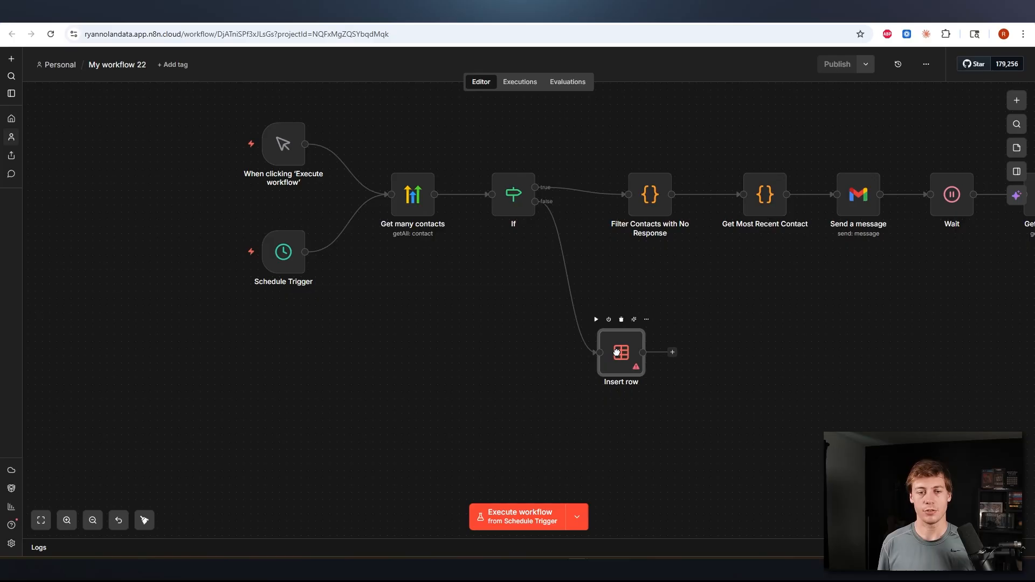
pyautogui.moveTo(664, 421); pyautogui.dragTo(532, 269)
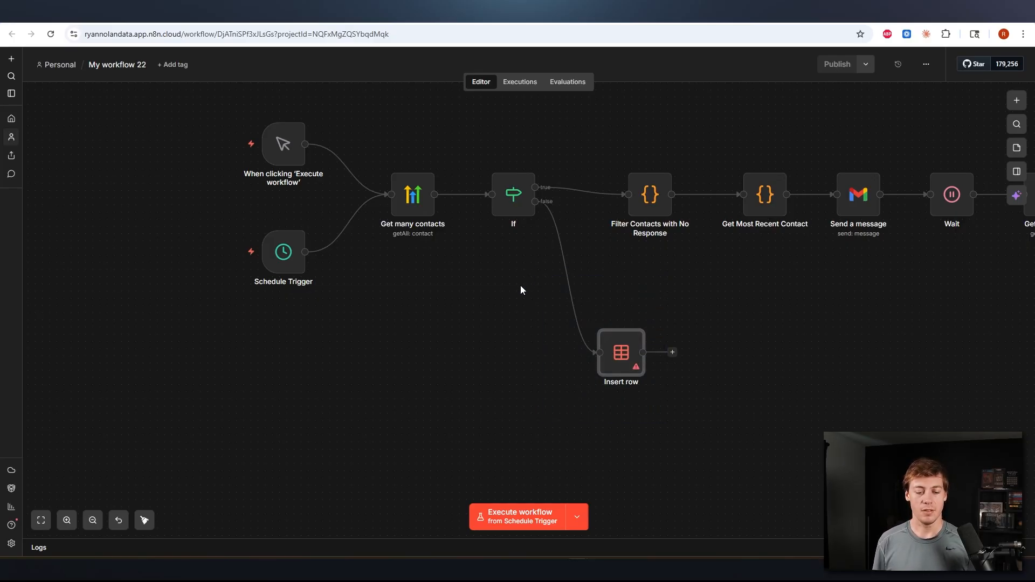
pyautogui.click(520, 286)
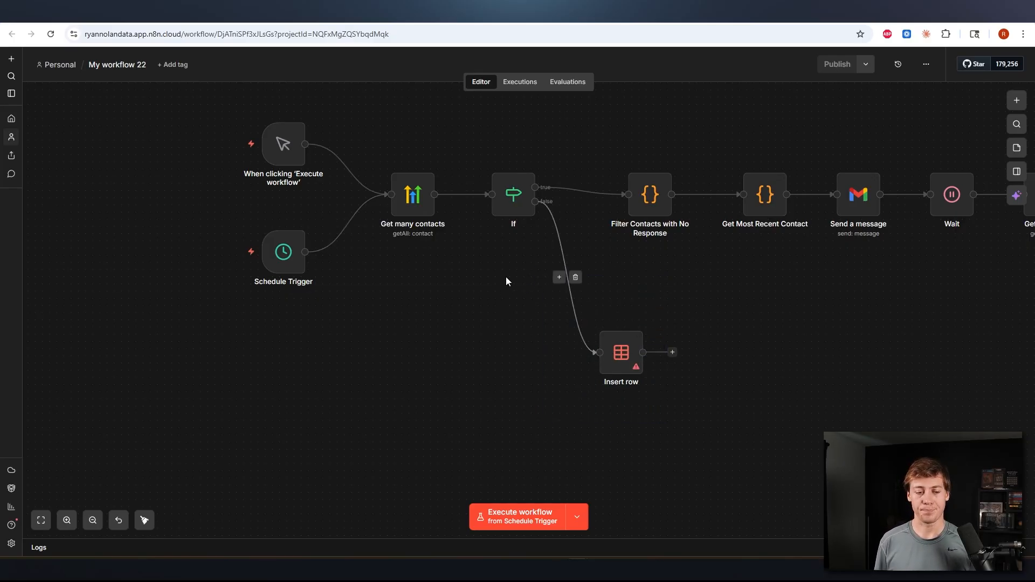
pyautogui.moveTo(701, 273); pyautogui.dragTo(598, 299)
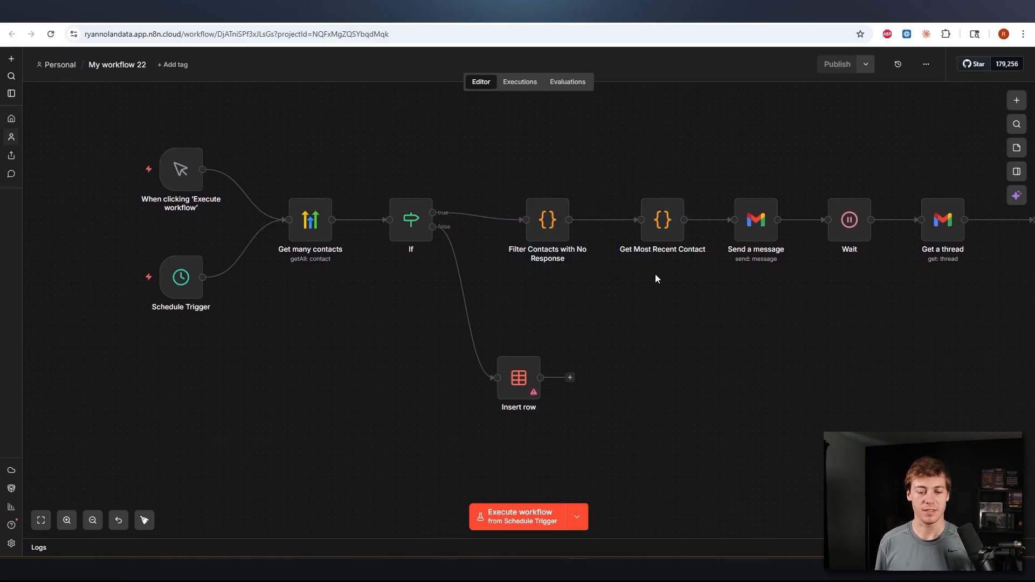
pyautogui.moveTo(656, 220); pyautogui.dragTo(648, 220)
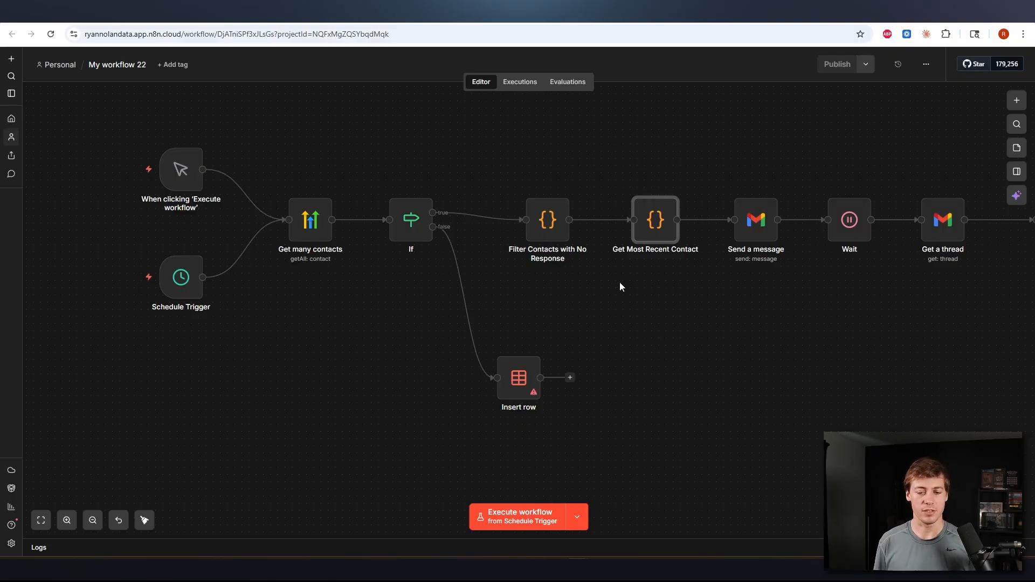
# Step: Review the main chain from the contact-filtering code nodes through the Gmail message settings, Wait and Get a thread to the Switch
pyautogui.moveTo(554, 186); pyautogui.dragTo(673, 300)
pyautogui.moveTo(745, 315); pyautogui.dragTo(566, 304)
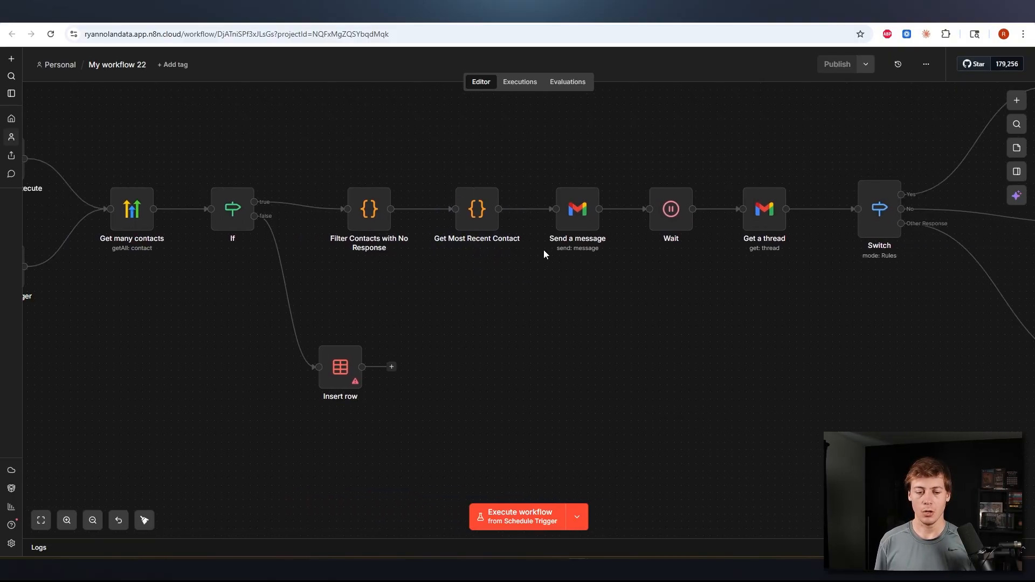
pyautogui.doubleClick(577, 221)
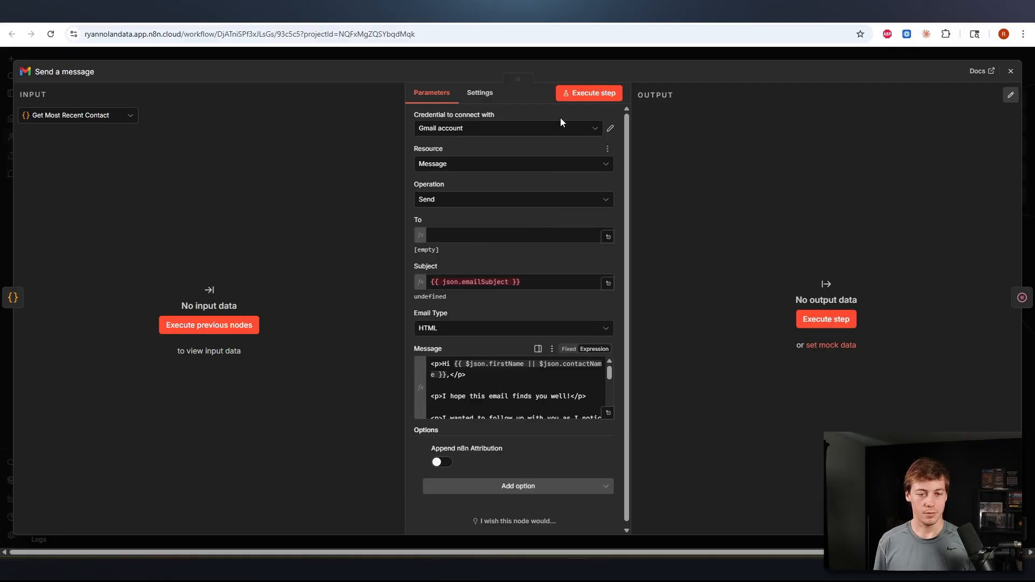
pyautogui.click(584, 59)
pyautogui.moveTo(716, 308); pyautogui.dragTo(587, 124)
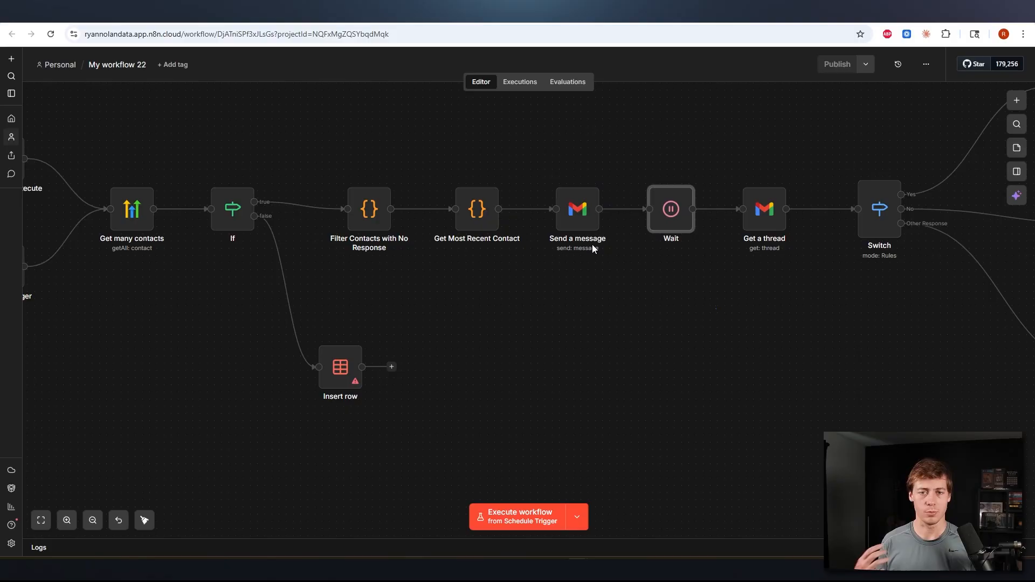
pyautogui.moveTo(816, 300); pyautogui.dragTo(697, 127)
pyautogui.click(791, 331)
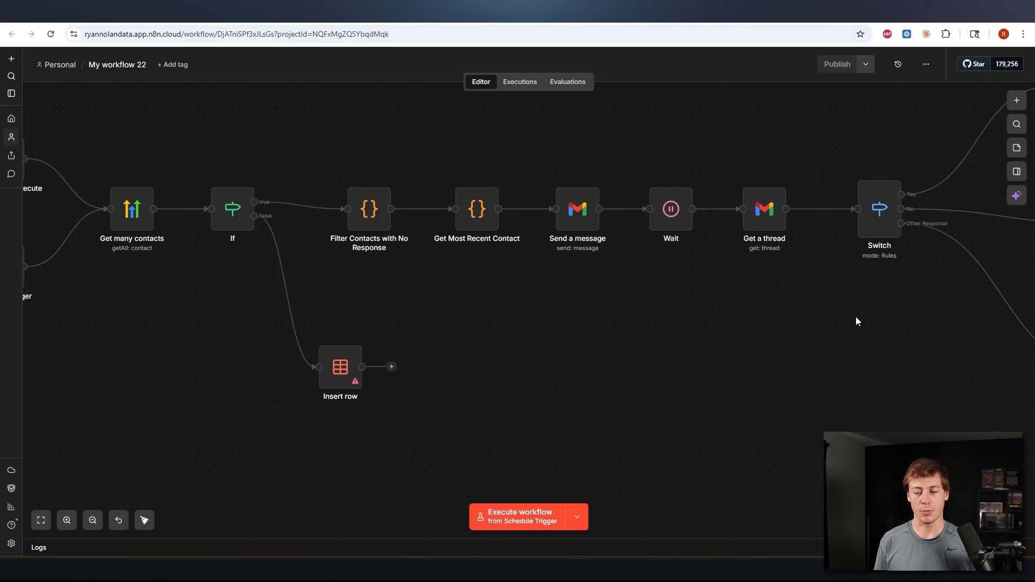
pyautogui.moveTo(939, 319); pyautogui.dragTo(843, 339)
pyautogui.moveTo(704, 280); pyautogui.dragTo(631, 211)
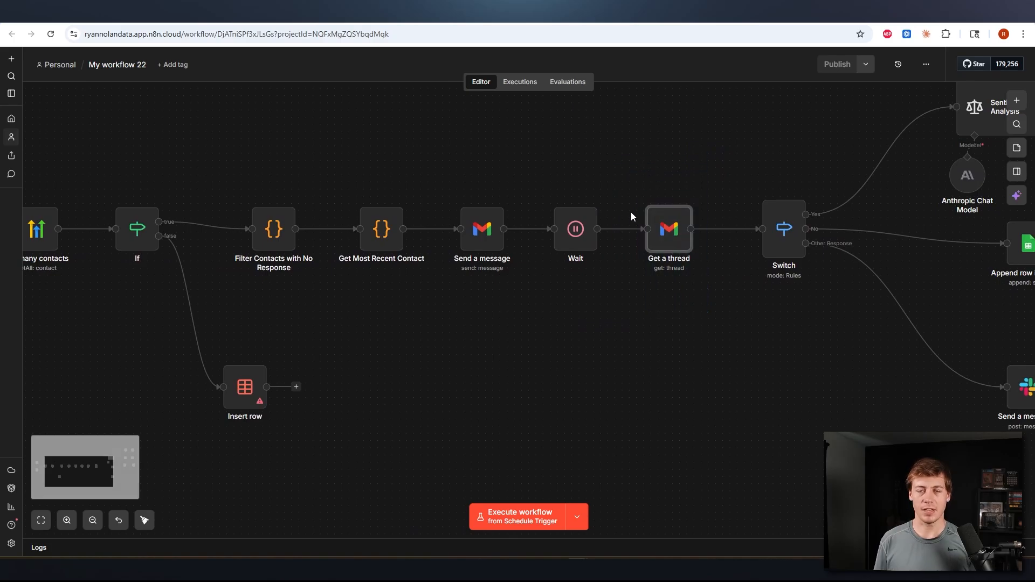
# Step: Review the Switch and Sentiment Analysis branches, highlighting the Slack and Google Sheets nodes on the Positive and Neutral outputs
pyautogui.moveTo(796, 318); pyautogui.dragTo(526, 393)
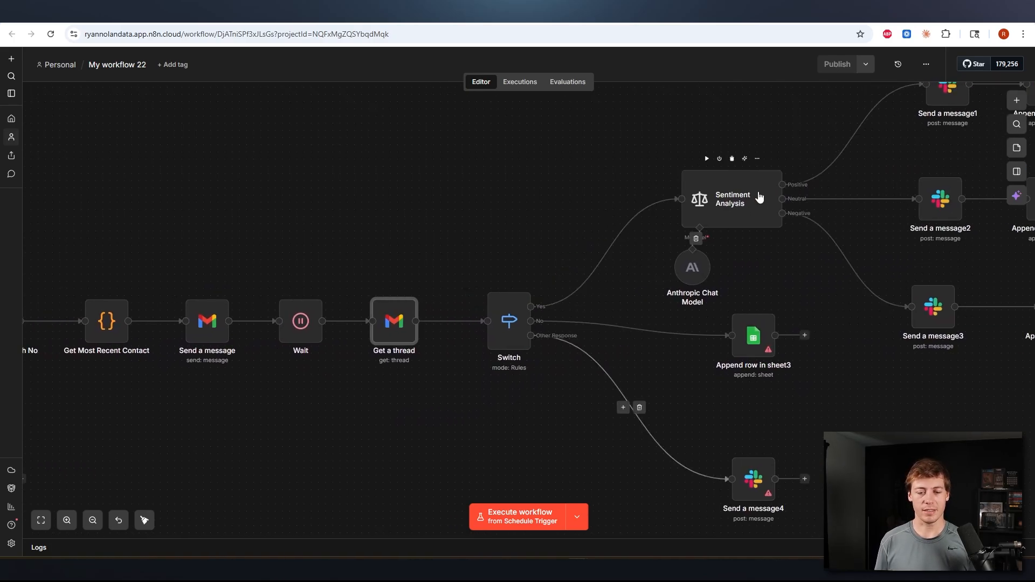
pyautogui.moveTo(843, 294); pyautogui.dragTo(633, 340)
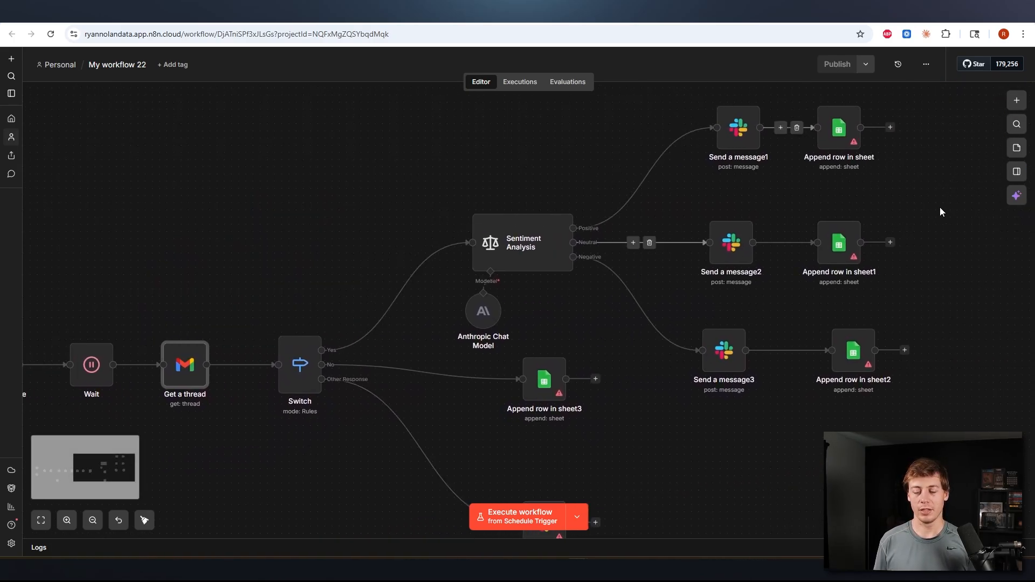
pyautogui.moveTo(940, 207); pyautogui.dragTo(677, 73)
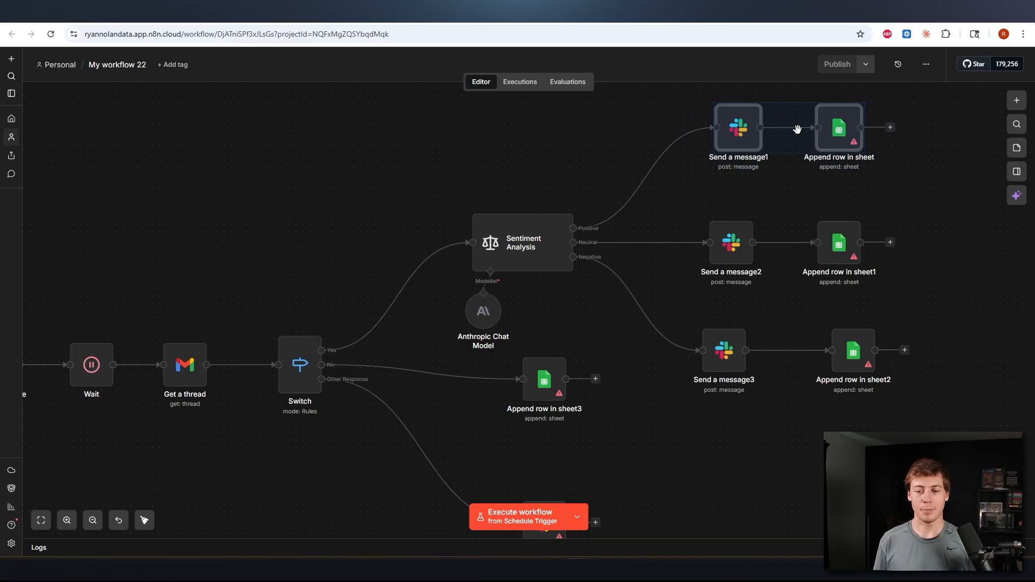
pyautogui.click(948, 194)
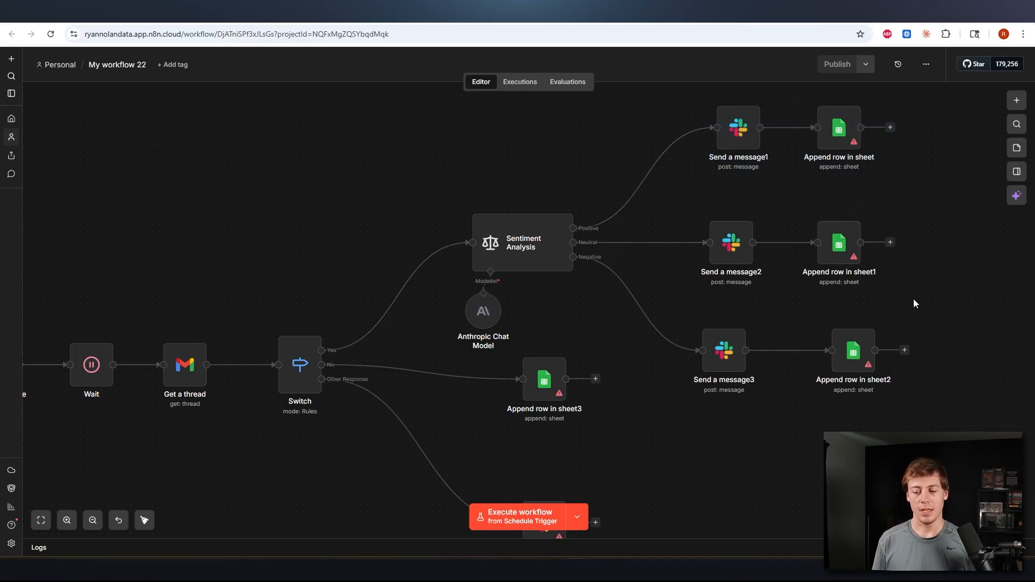
pyautogui.moveTo(914, 299); pyautogui.dragTo(685, 194)
pyautogui.click(807, 206)
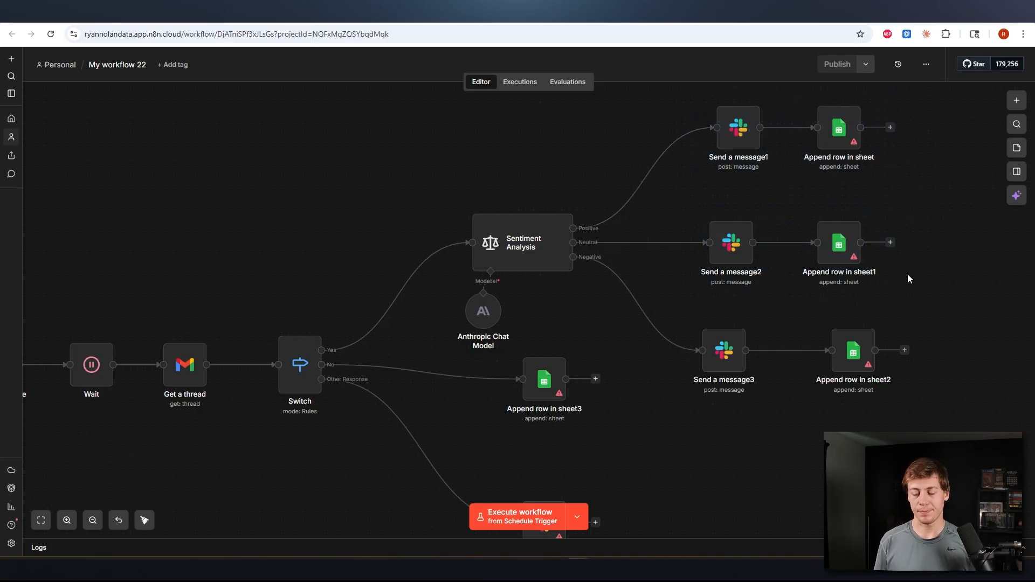
pyautogui.moveTo(908, 276); pyautogui.dragTo(686, 194)
pyautogui.click(954, 312)
# Step: Shift the Slack and Append row nodes of the Neutral and Negative branches together slightly further from Sentiment Analysis
pyautogui.moveTo(953, 400); pyautogui.dragTo(607, 167)
pyautogui.moveTo(731, 246); pyautogui.dragTo(753, 247)
pyautogui.click(950, 258)
pyautogui.moveTo(971, 419); pyautogui.dragTo(765, 66)
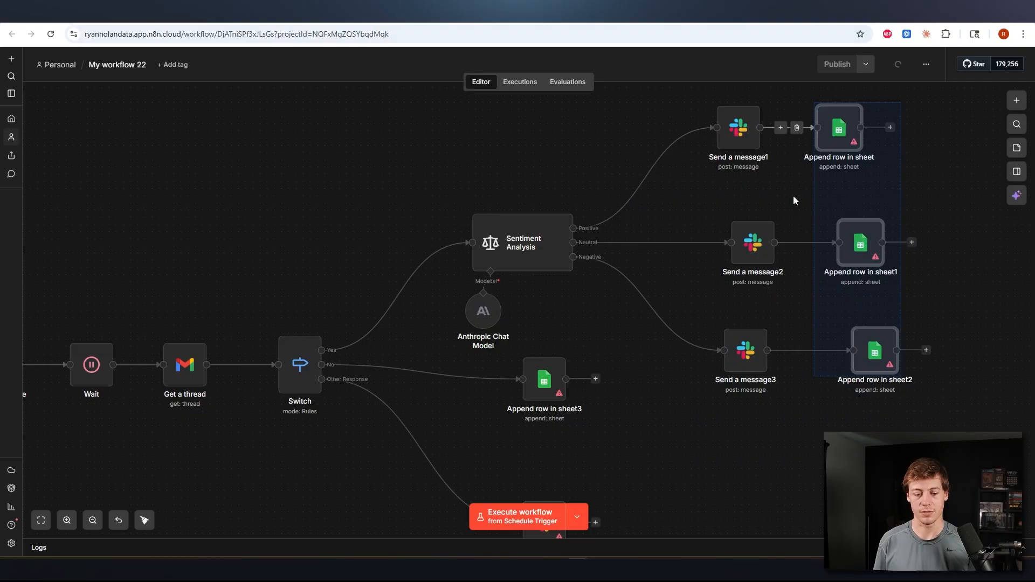
pyautogui.click(641, 408)
# Step: Move the No branch's Append row in sheet3 node slightly lower and align the Send a message4 Slack node beneath it
pyautogui.scroll(-3, 637, 406)
pyautogui.hscroll(-5, 637, 405)
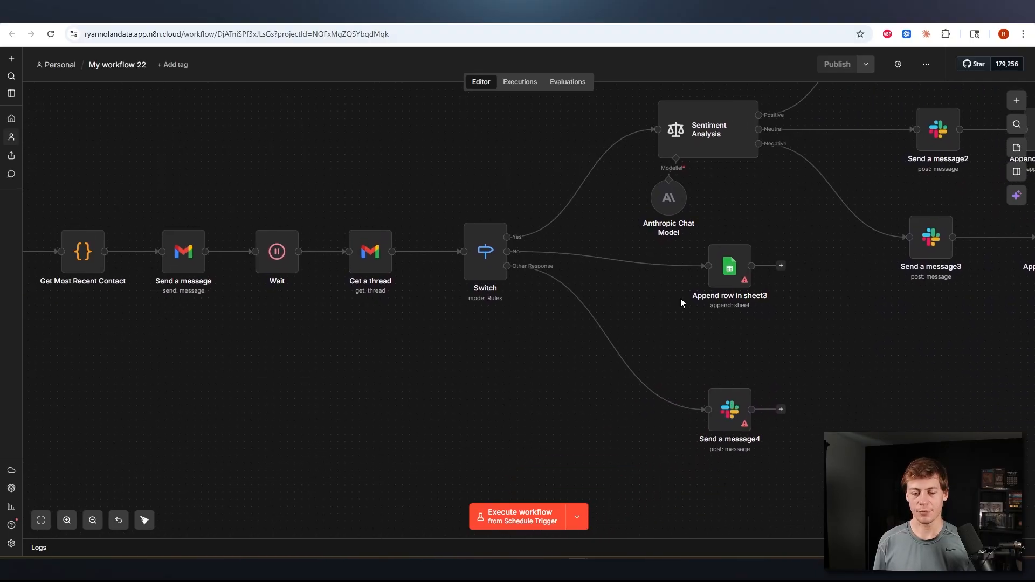
pyautogui.moveTo(727, 272); pyautogui.dragTo(720, 287)
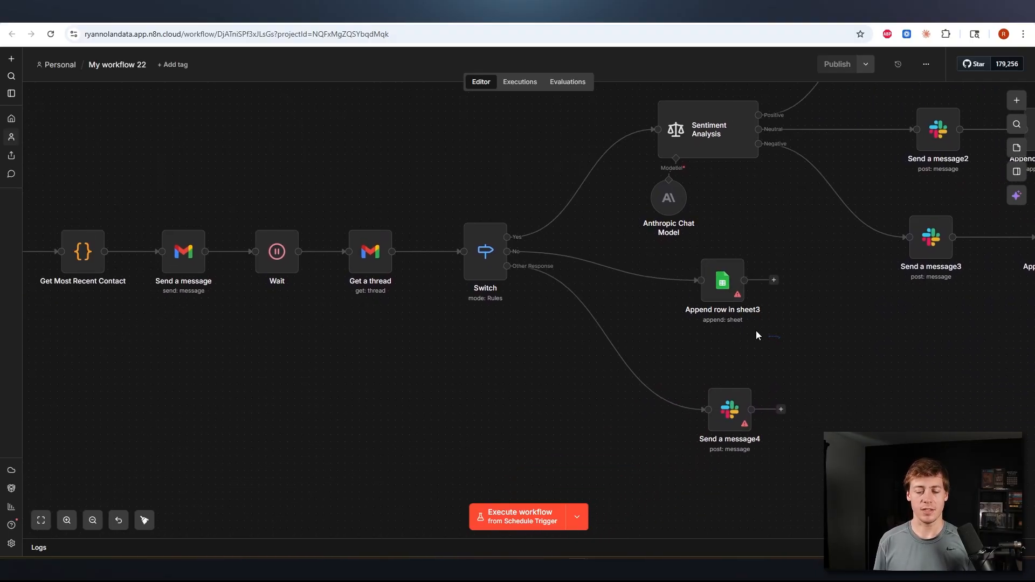
pyautogui.moveTo(613, 391); pyautogui.dragTo(594, 344)
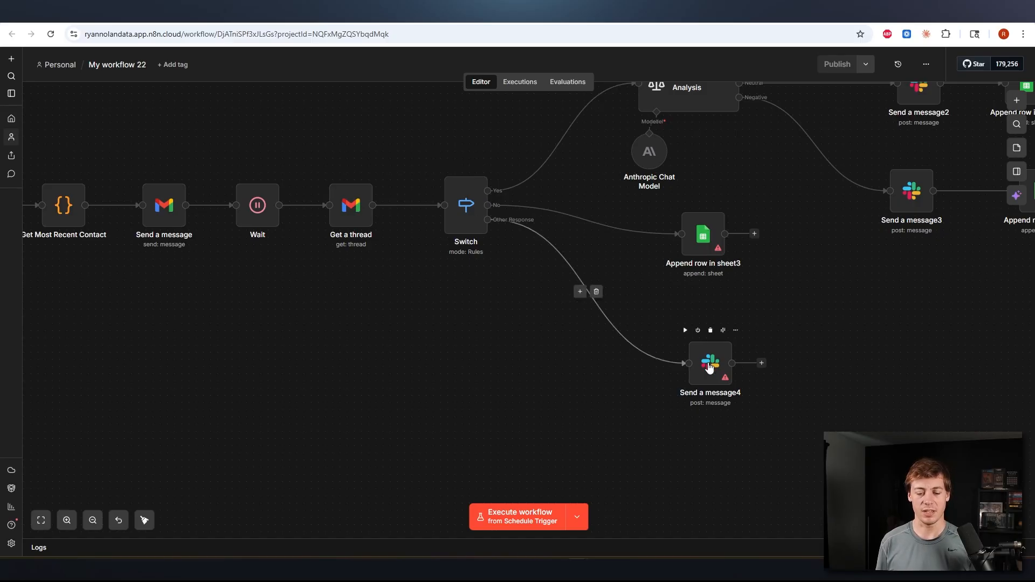
pyautogui.moveTo(709, 367)
pyautogui.mouseDown()
pyautogui.moveTo(680, 386)
pyautogui.moveTo(676, 347)
pyautogui.moveTo(702, 368)
pyautogui.mouseUp()
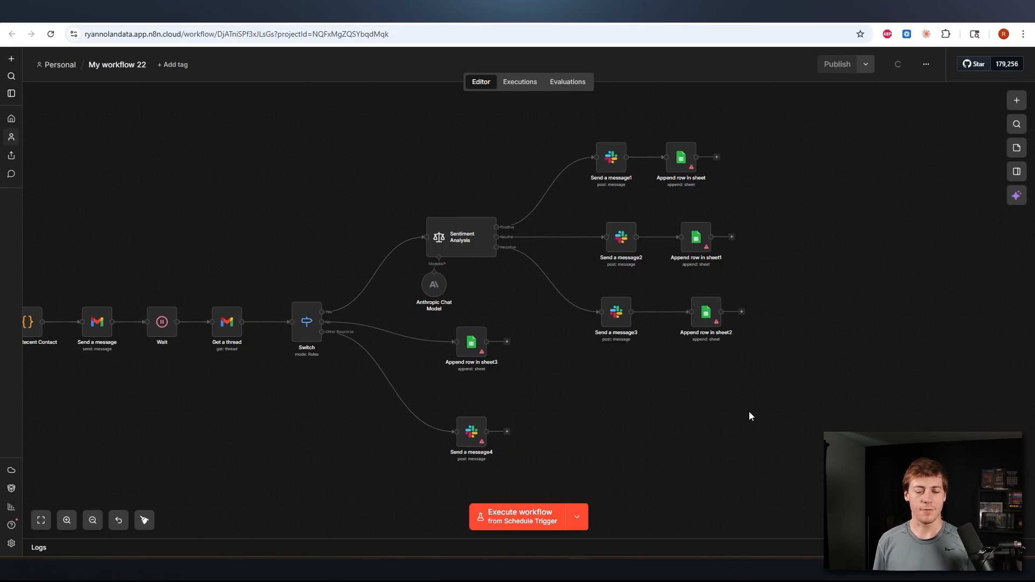
# Step: Add a HighLevel Update a contact node and look through the fields it can update
pyautogui.scroll(-2, 749, 416)
pyautogui.hscroll(-2, 749, 417)
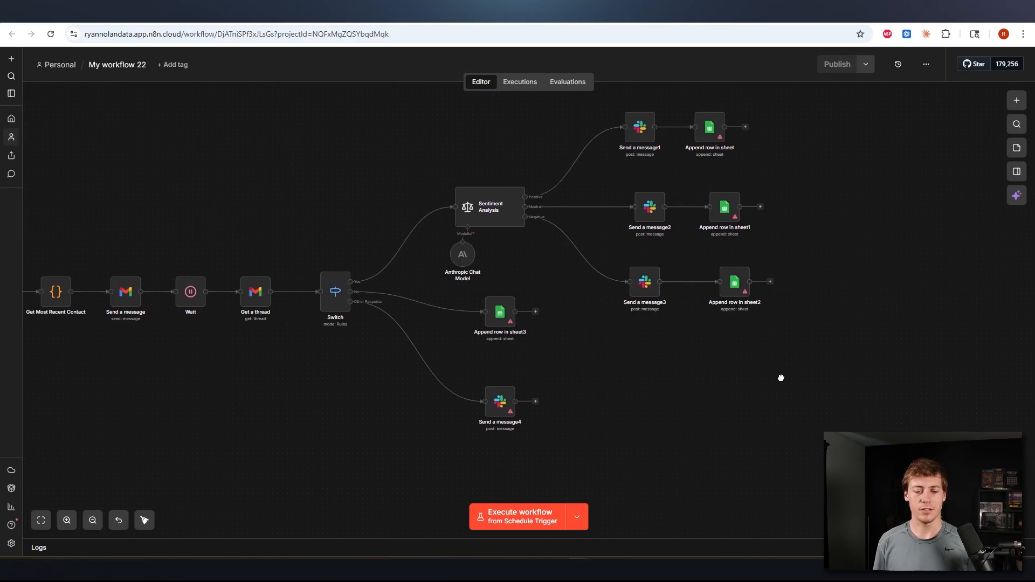
pyautogui.click(1016, 101)
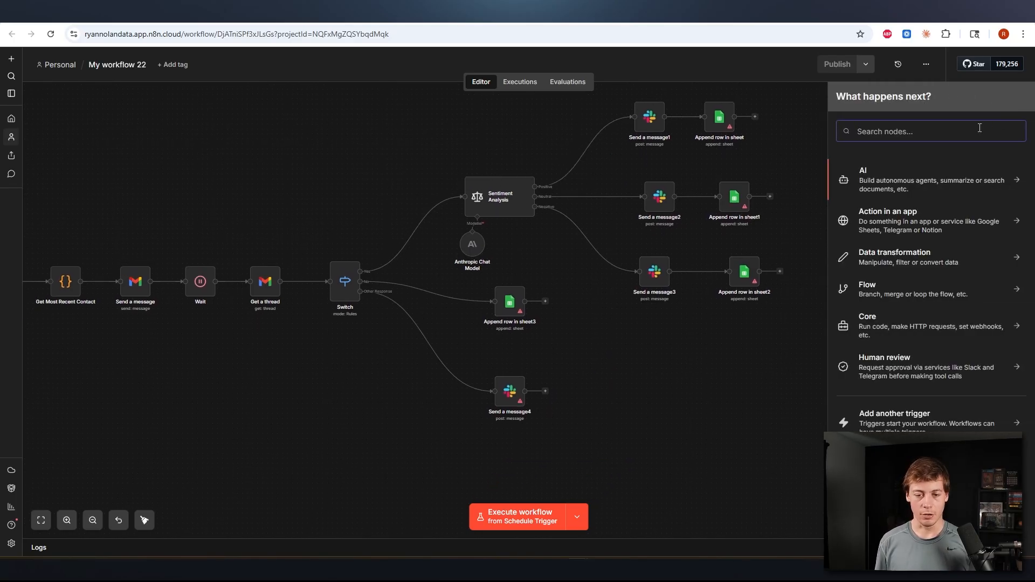
pyautogui.write('ghl')
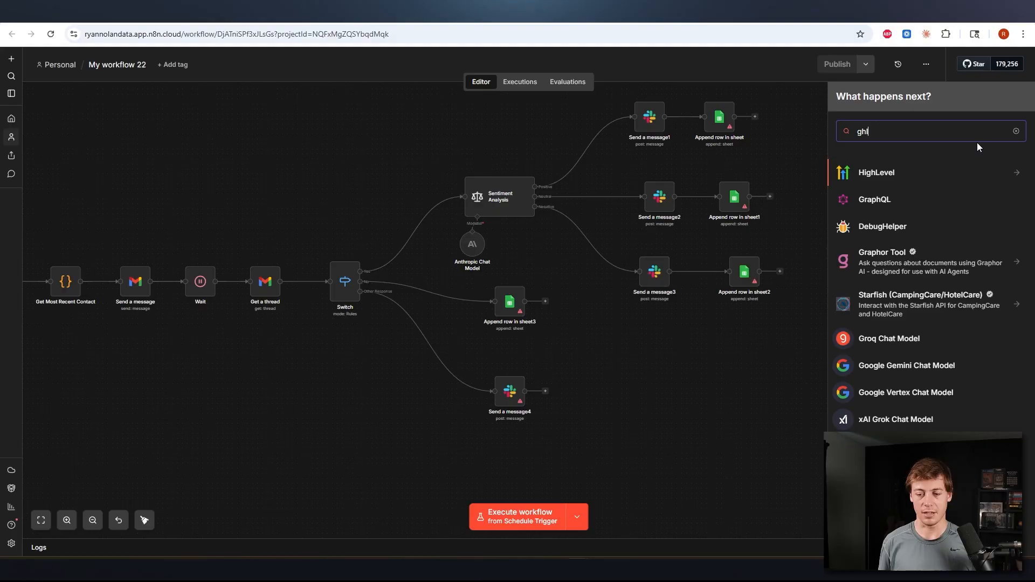
pyautogui.click(901, 171)
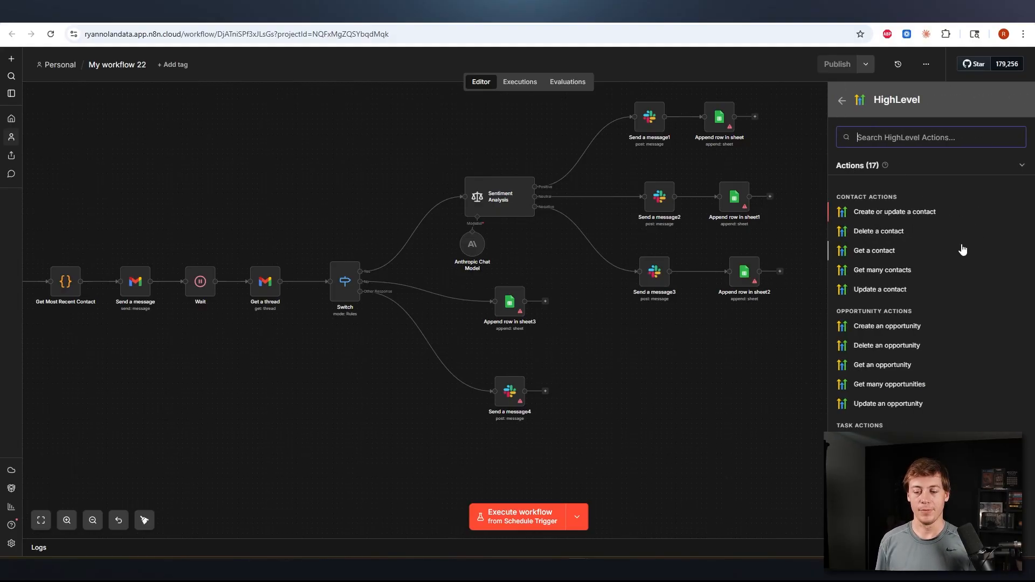
pyautogui.click(895, 289)
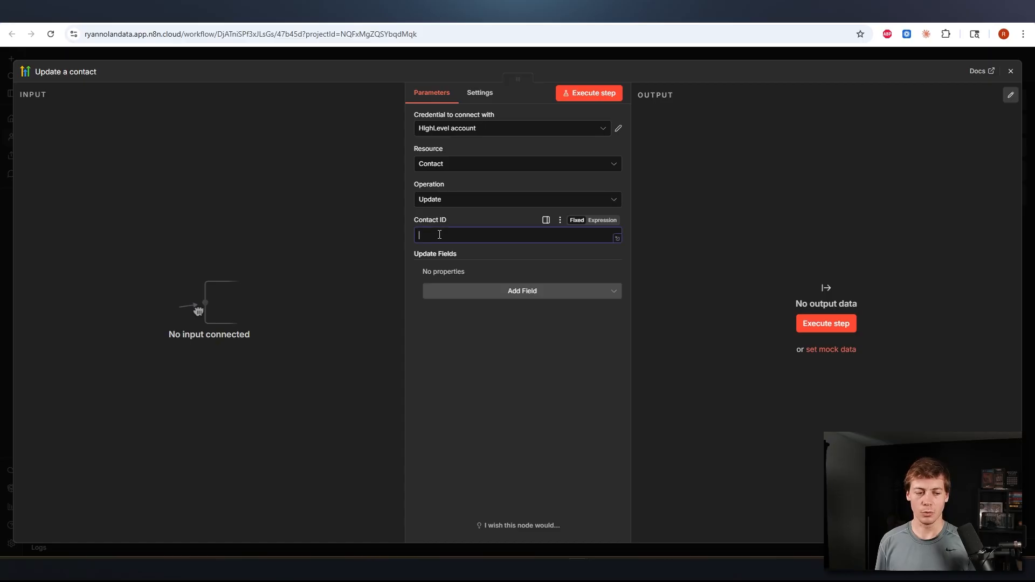
pyautogui.click(519, 297)
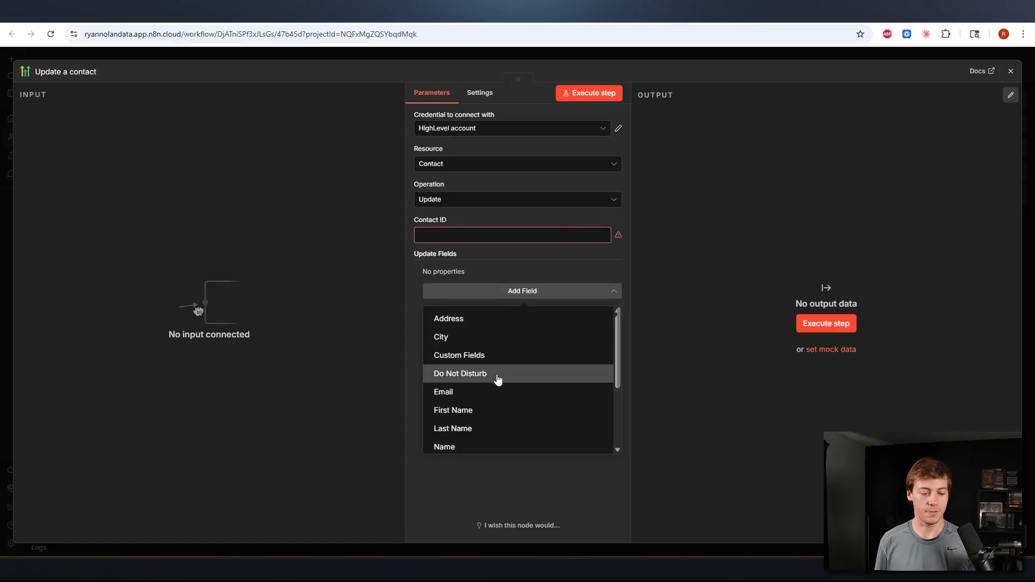
pyautogui.scroll(-3, 497, 380)
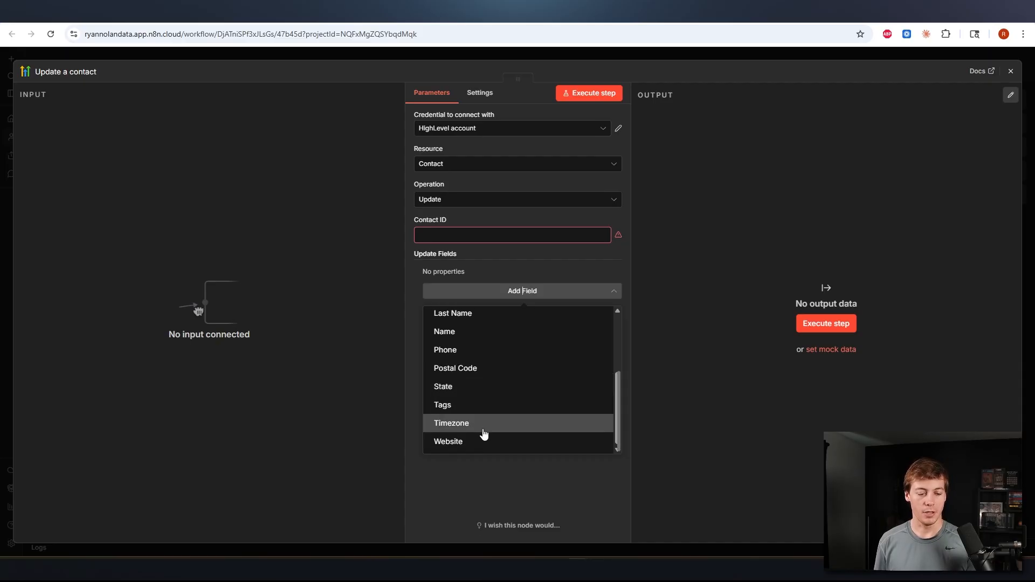
pyautogui.click(638, 57)
# Step: Place the Update a contact node beside Send a message4 and move Send a message4 slightly lower
pyautogui.moveTo(674, 400); pyautogui.dragTo(600, 424)
pyautogui.moveTo(513, 432)
pyautogui.mouseDown()
pyautogui.moveTo(529, 449)
pyautogui.moveTo(486, 444)
pyautogui.moveTo(499, 442)
pyautogui.mouseUp()
pyautogui.rightClick(499, 442)
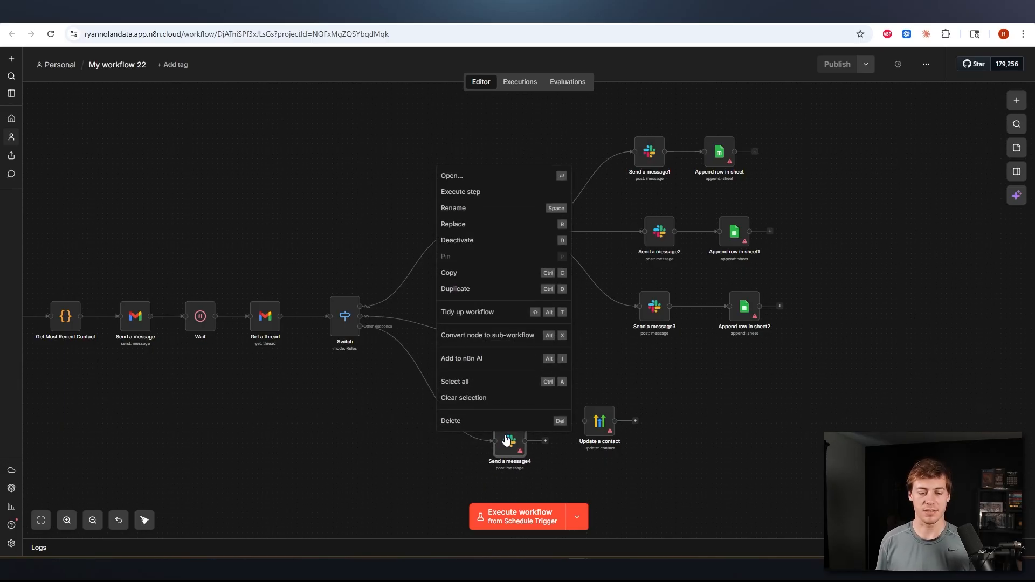
pyautogui.click(765, 457)
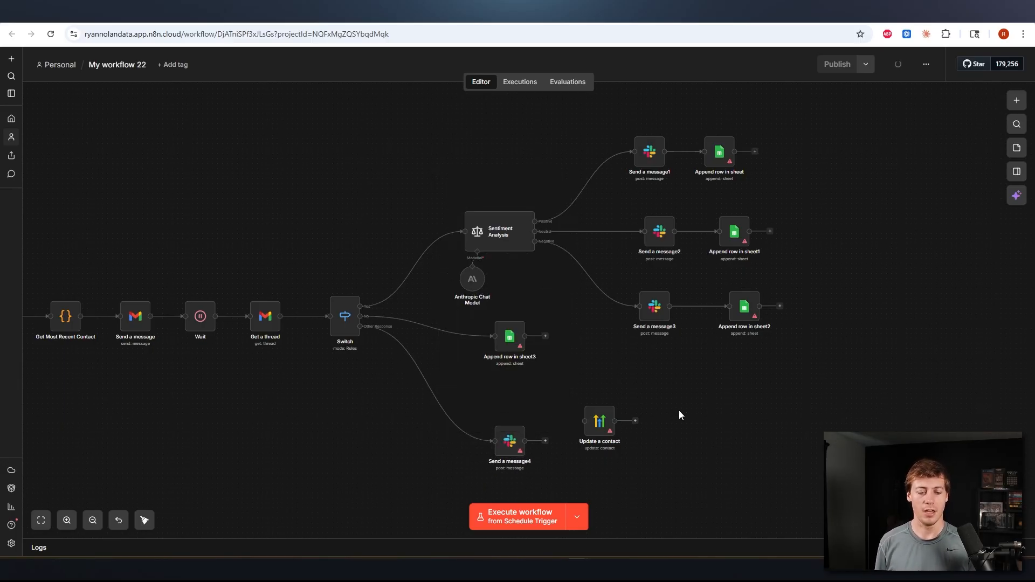
pyautogui.scroll(-3, 684, 382)
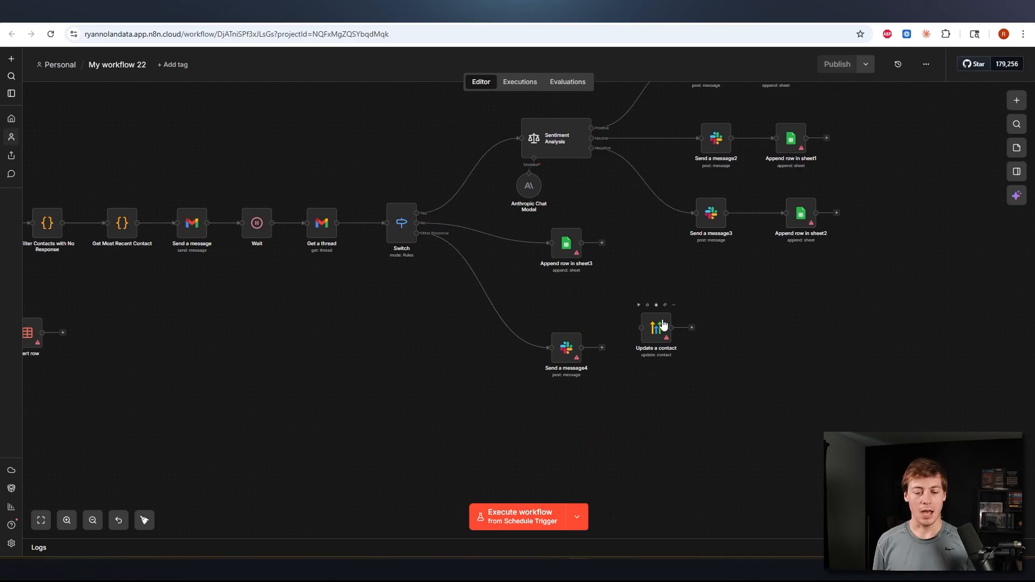
# Step: Lower the Append row in sheet3 node slightly and move Update a contact beneath the Negative branch's nodes
pyautogui.moveTo(659, 325); pyautogui.dragTo(665, 275)
pyautogui.moveTo(572, 251); pyautogui.dragTo(582, 272)
pyautogui.moveTo(777, 298); pyautogui.dragTo(659, 357)
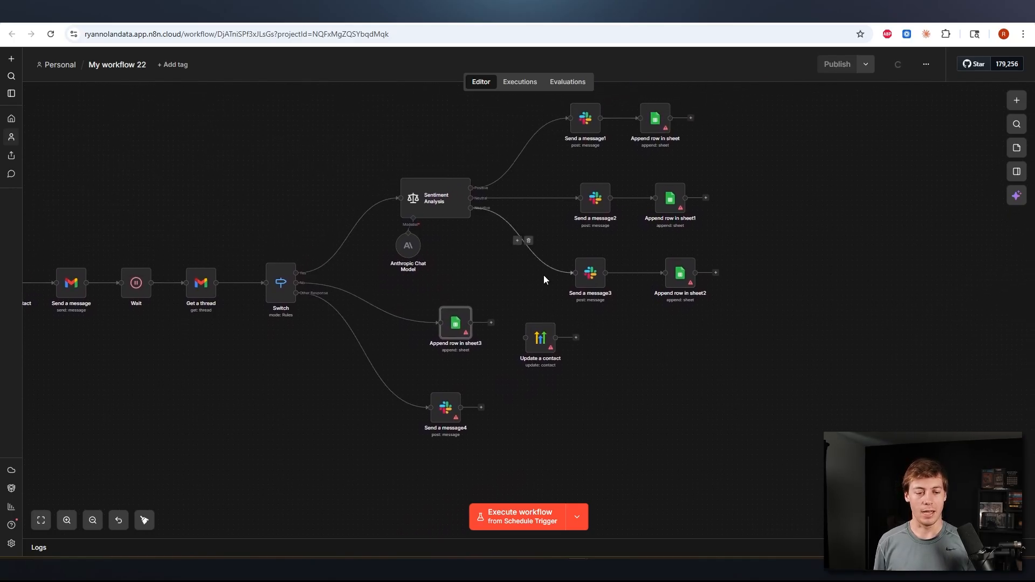
pyautogui.moveTo(399, 139); pyautogui.dragTo(487, 251)
pyautogui.moveTo(535, 338)
pyautogui.mouseDown()
pyautogui.moveTo(712, 186)
pyautogui.moveTo(712, 113)
pyautogui.moveTo(762, 286)
pyautogui.moveTo(648, 343)
pyautogui.mouseUp()
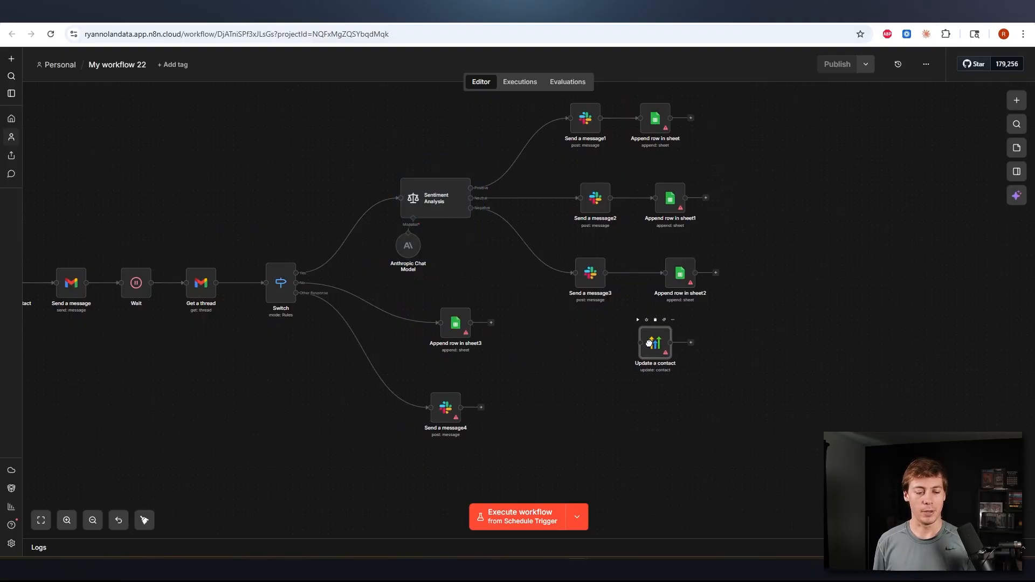
# Step: Add the Sentiment Categories and System Prompt Template options to Sentiment Analysis to examine their defaults, and remove both
pyautogui.doubleClick(427, 200)
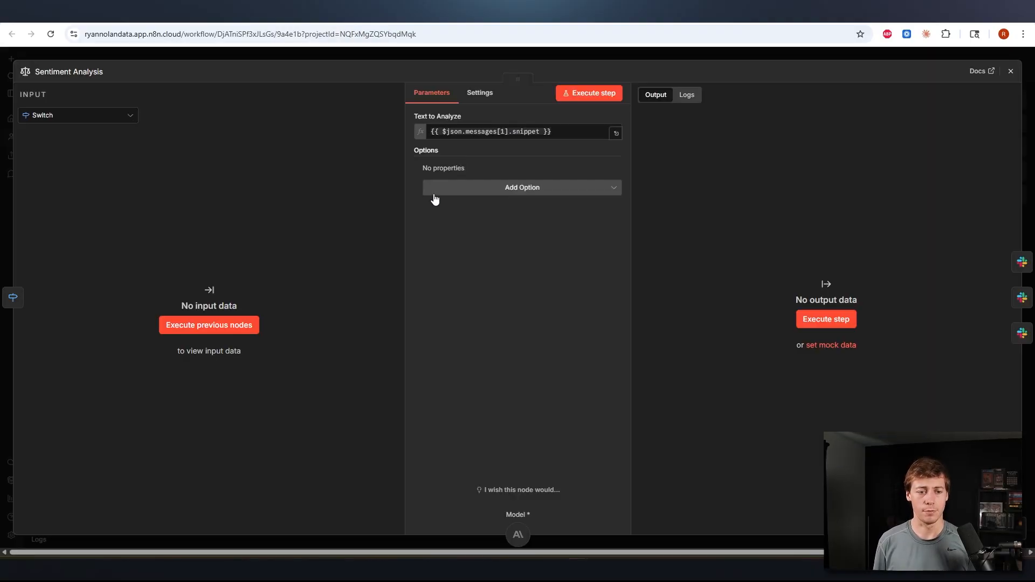
pyautogui.click(528, 196)
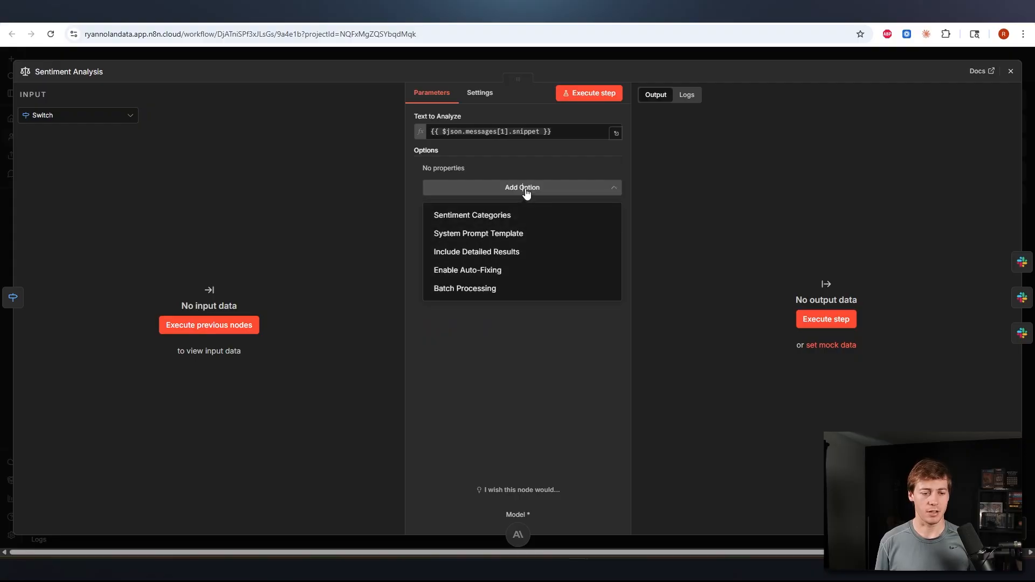
pyautogui.click(506, 215)
pyautogui.hotkey('ctrl', 'a')
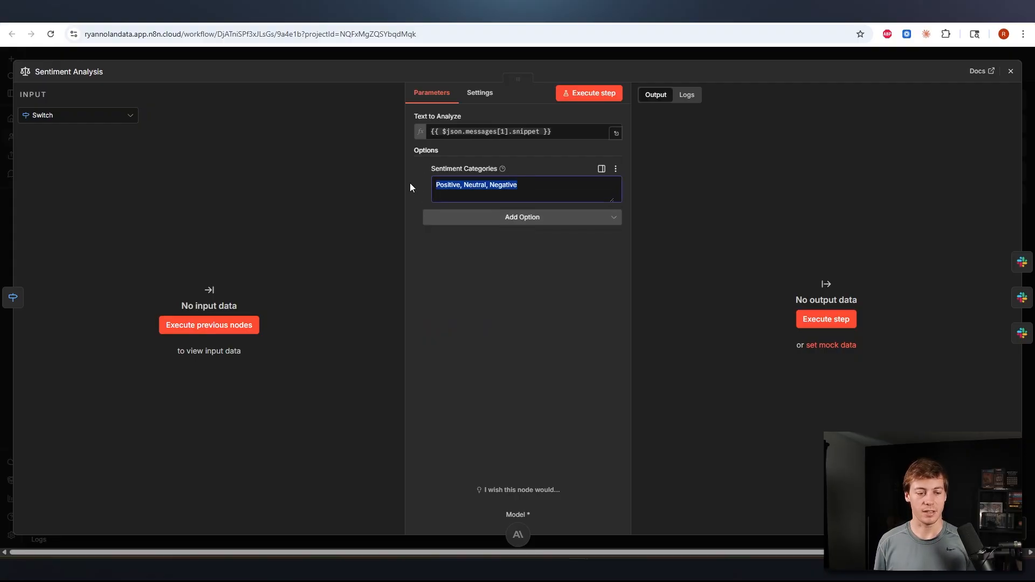
pyautogui.click(521, 216)
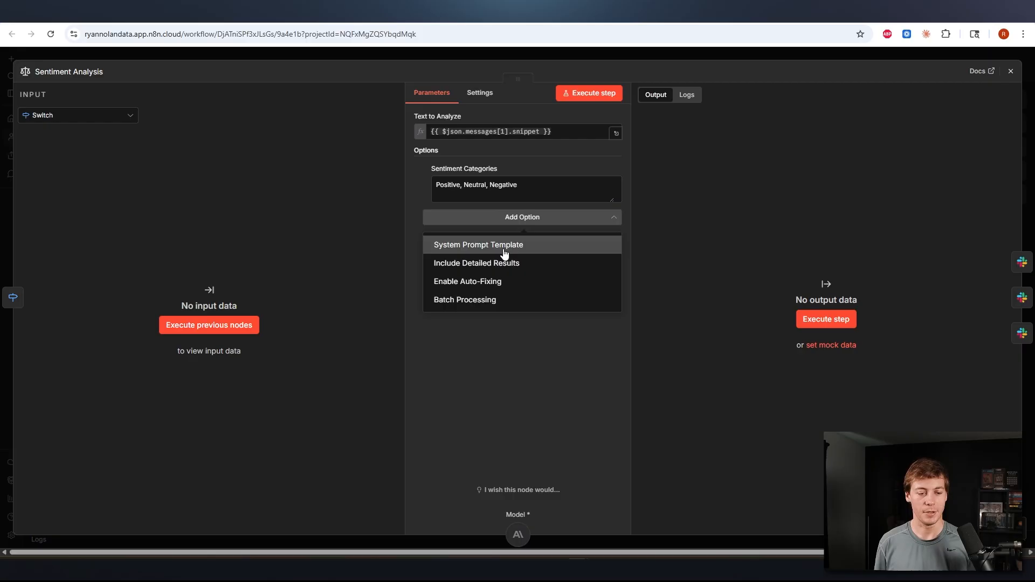
pyautogui.click(506, 241)
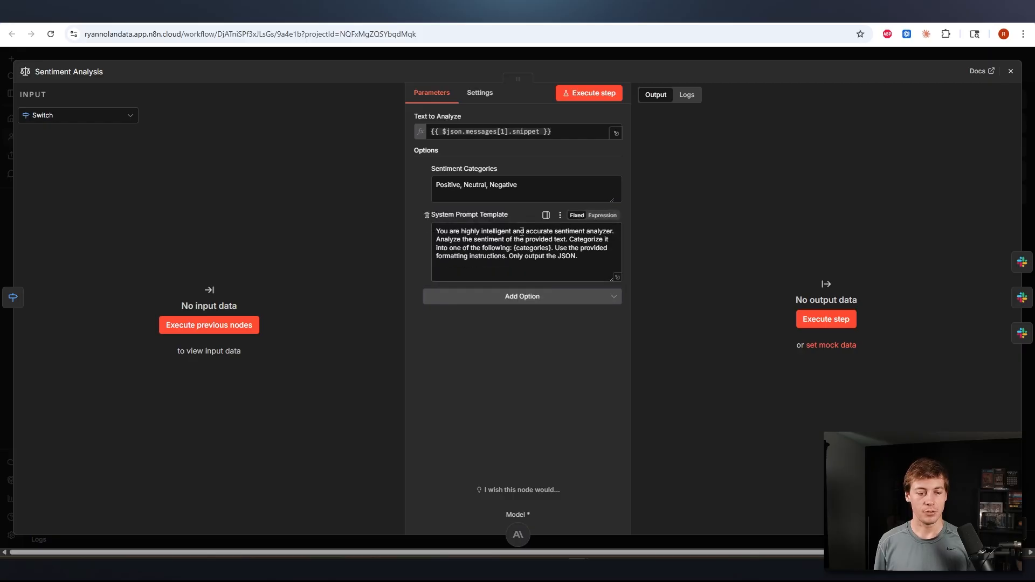
pyautogui.click(426, 215)
pyautogui.click(427, 168)
pyautogui.click(621, 56)
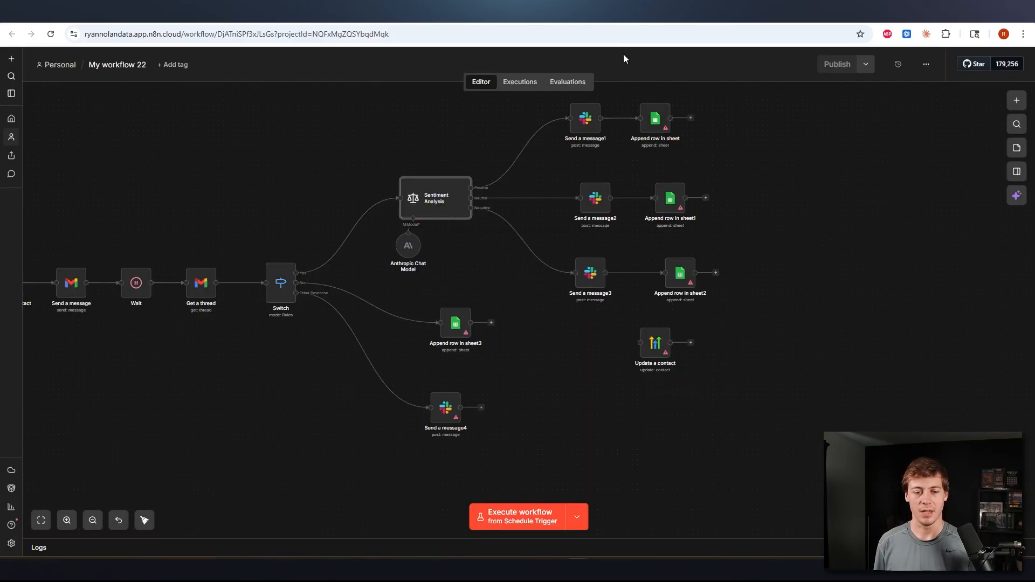
# Step: Delete the unconnected Update a contact node and bring the whole workflow, from triggers to final branches, into view
pyautogui.click(655, 322)
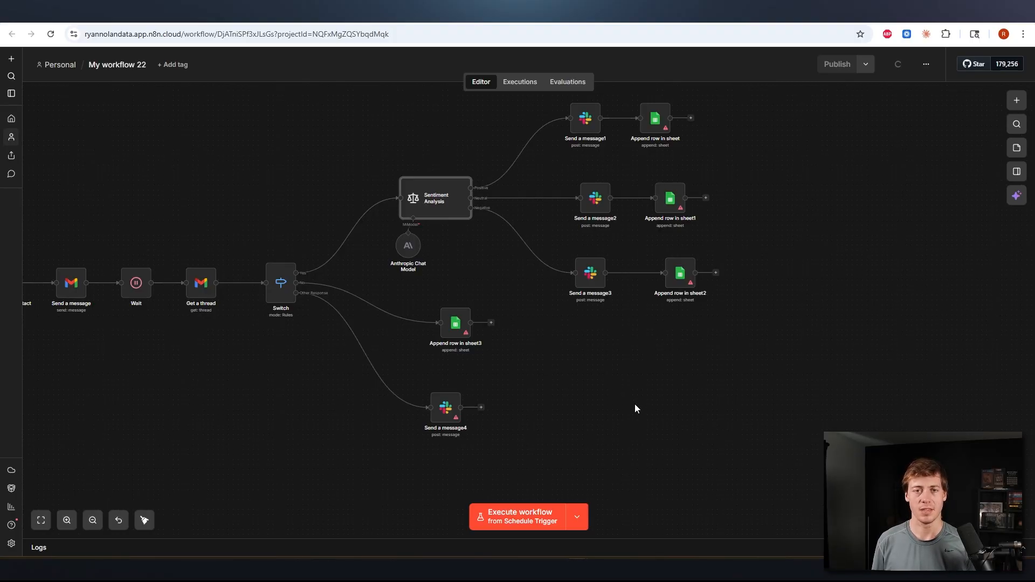
pyautogui.moveTo(635, 404); pyautogui.dragTo(783, 359)
pyautogui.moveTo(397, 335); pyautogui.dragTo(574, 319)
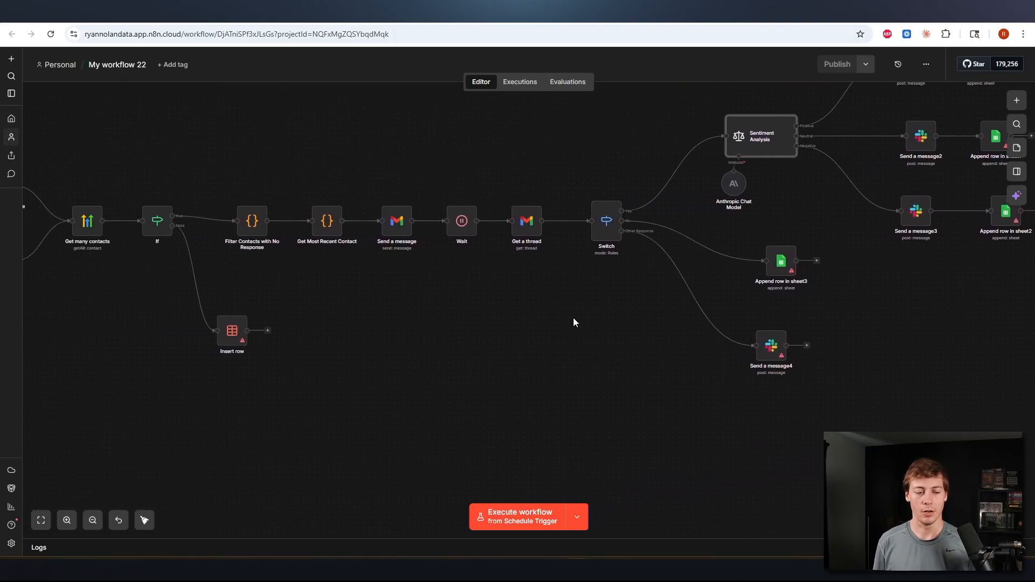
pyautogui.moveTo(411, 298); pyautogui.dragTo(565, 290)
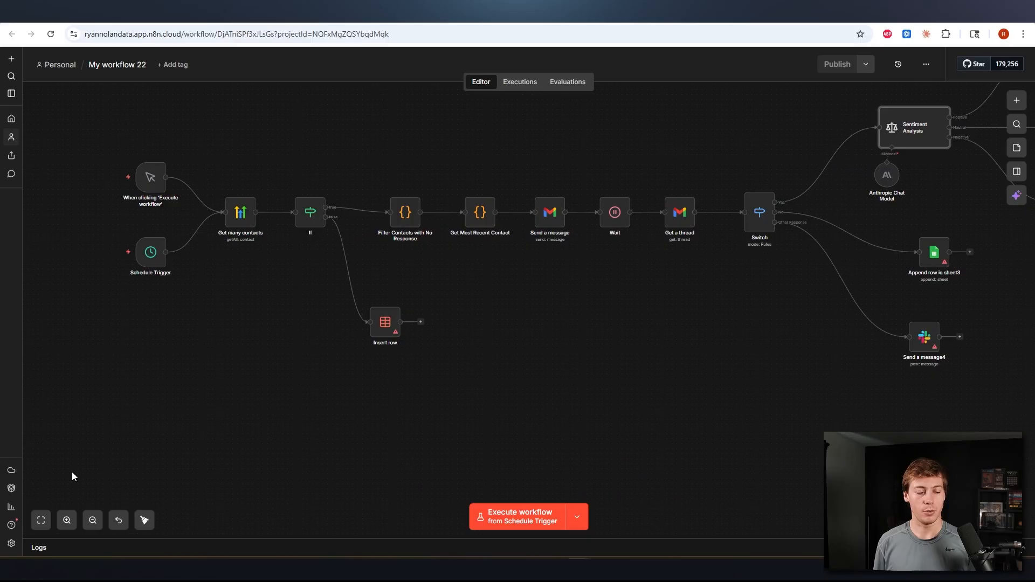
pyautogui.click(93, 520)
pyautogui.click(92, 520)
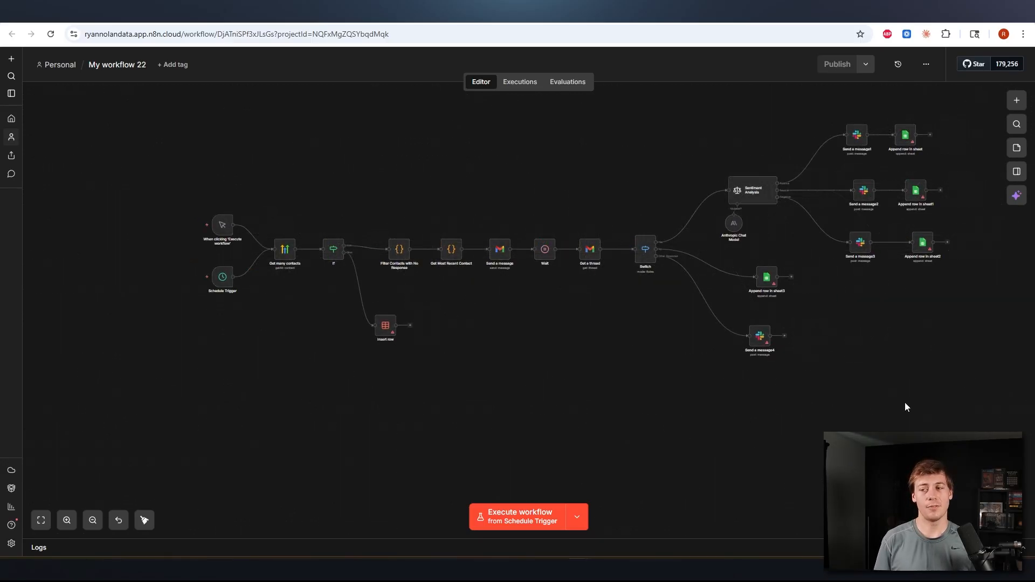